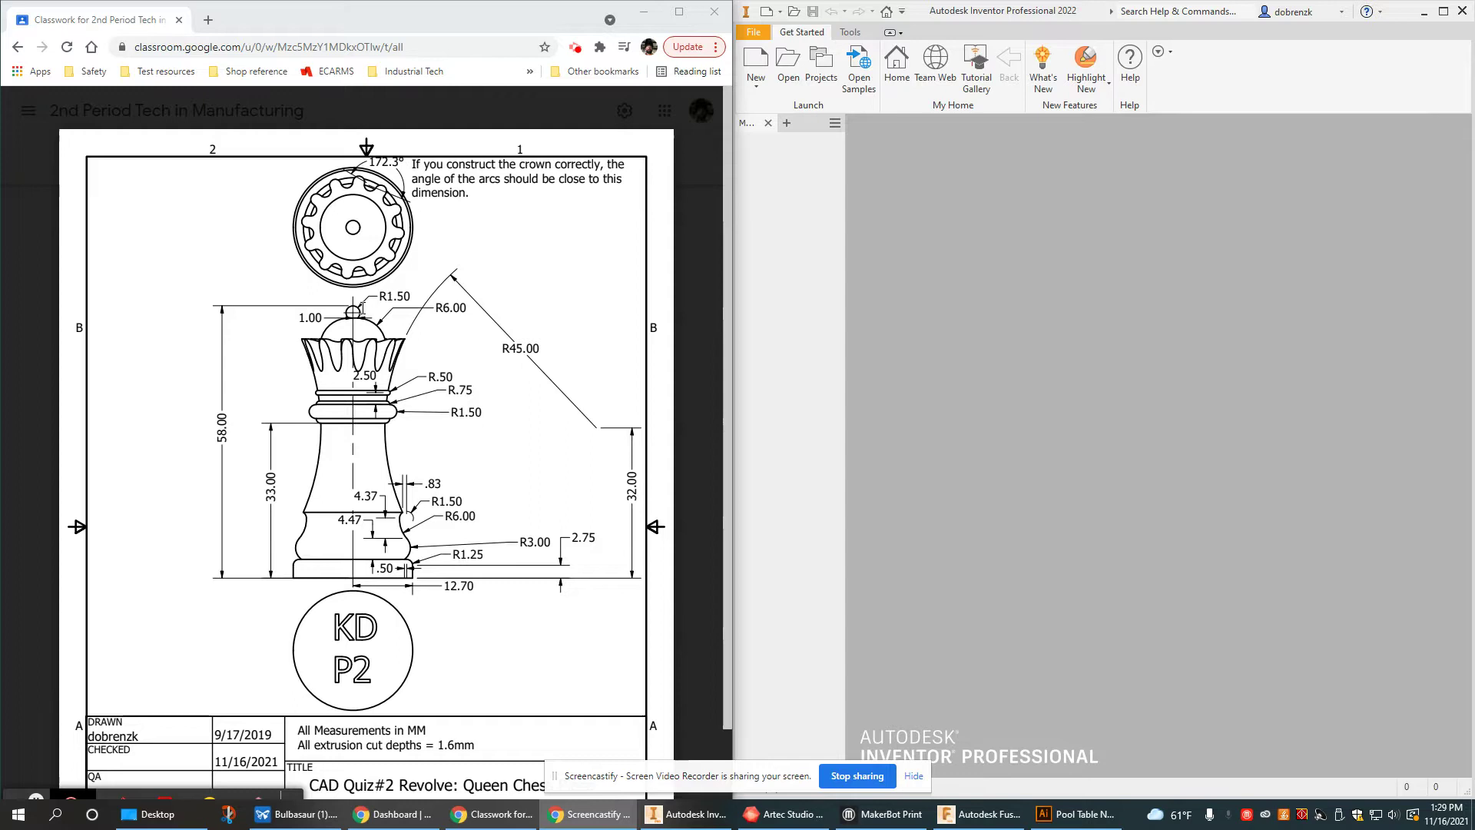
# Create a new part in Inventor from the Standard.ipt template
pyautogui.click(355, 322)
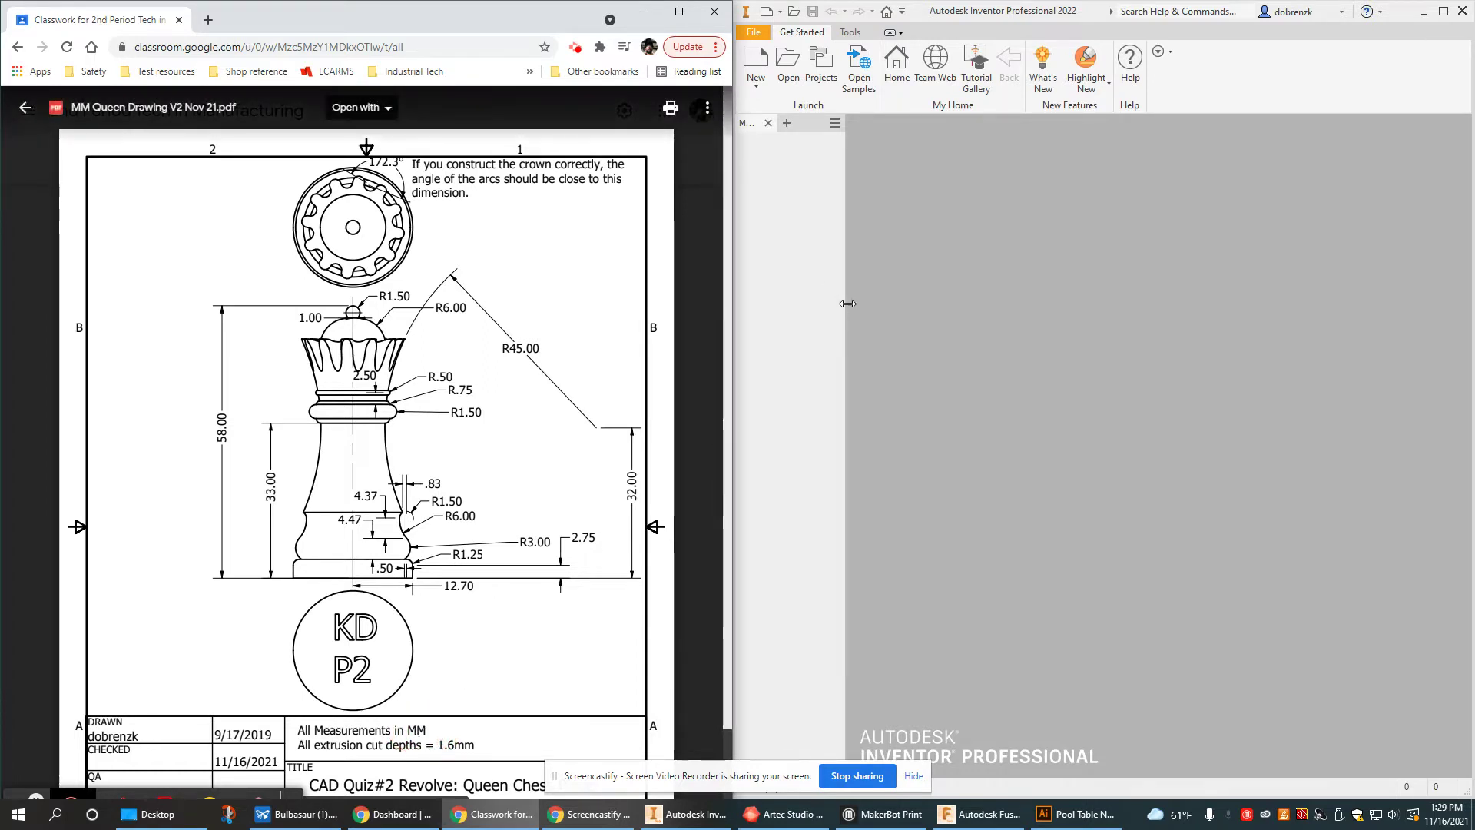
pyautogui.click(755, 61)
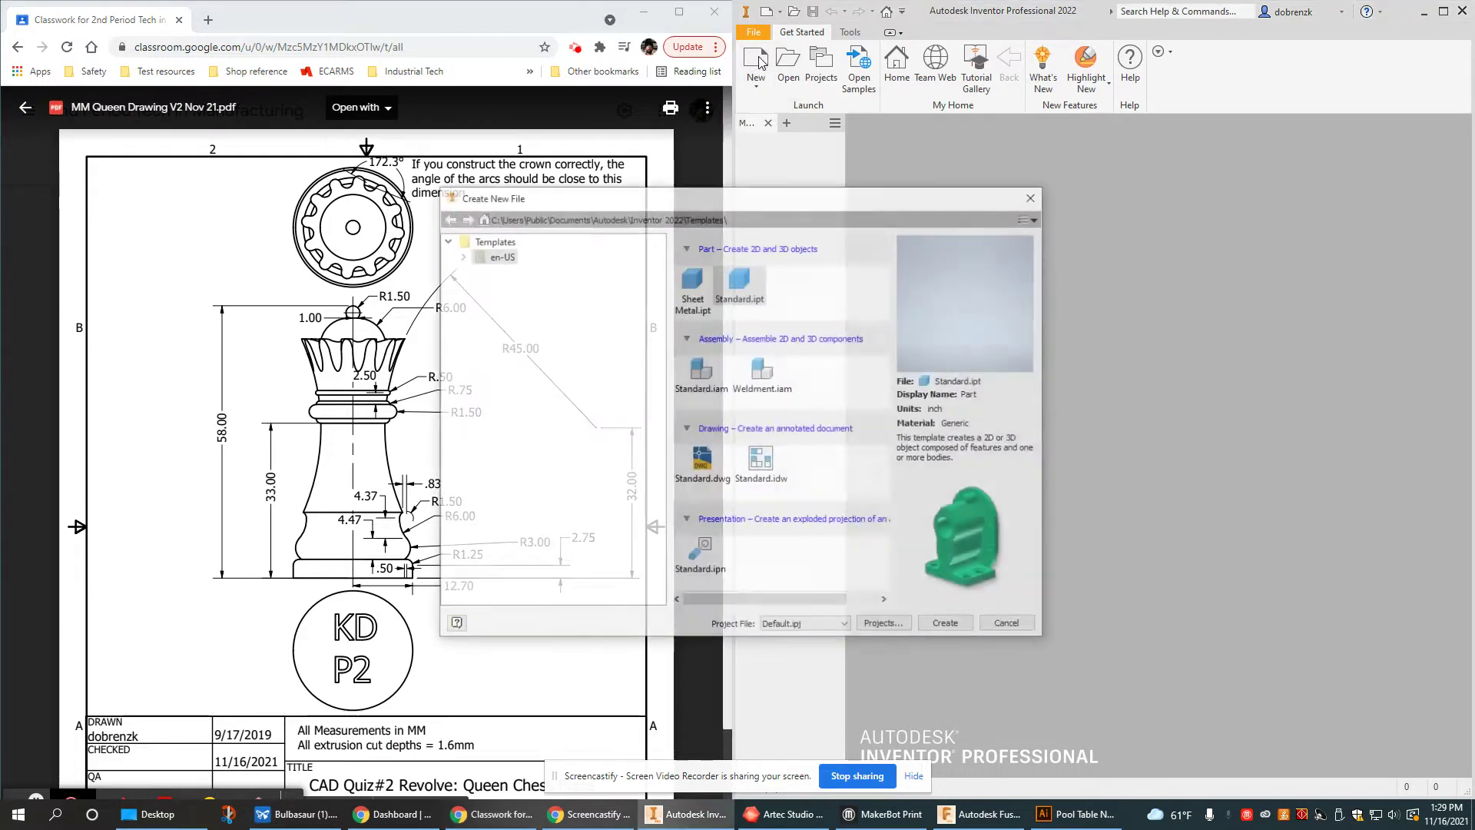
pyautogui.click(947, 625)
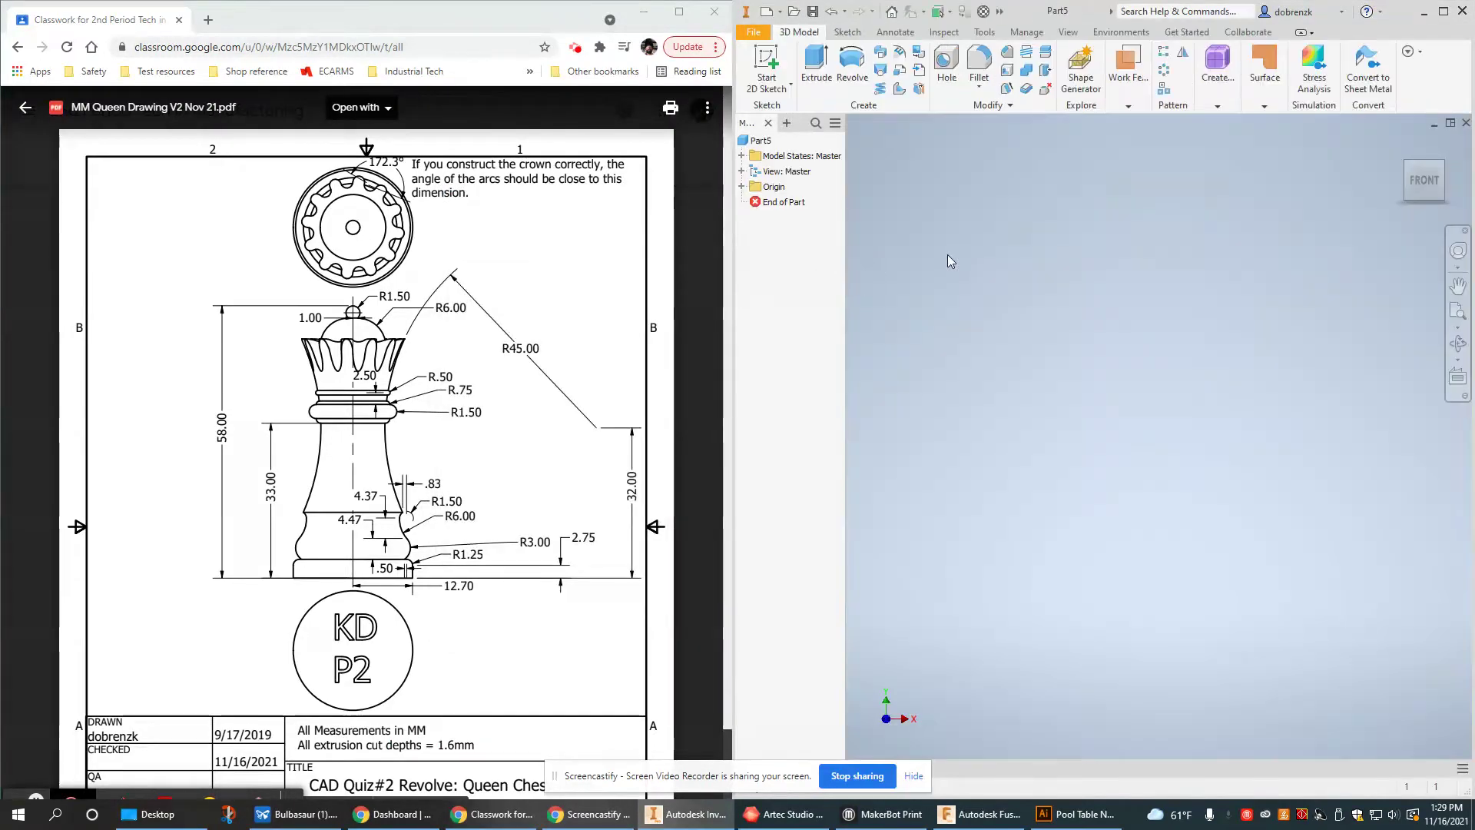
# Set the part's length unit to millimeter and the linear dimension display precision to 2.12 in the document settings
pyautogui.click(983, 33)
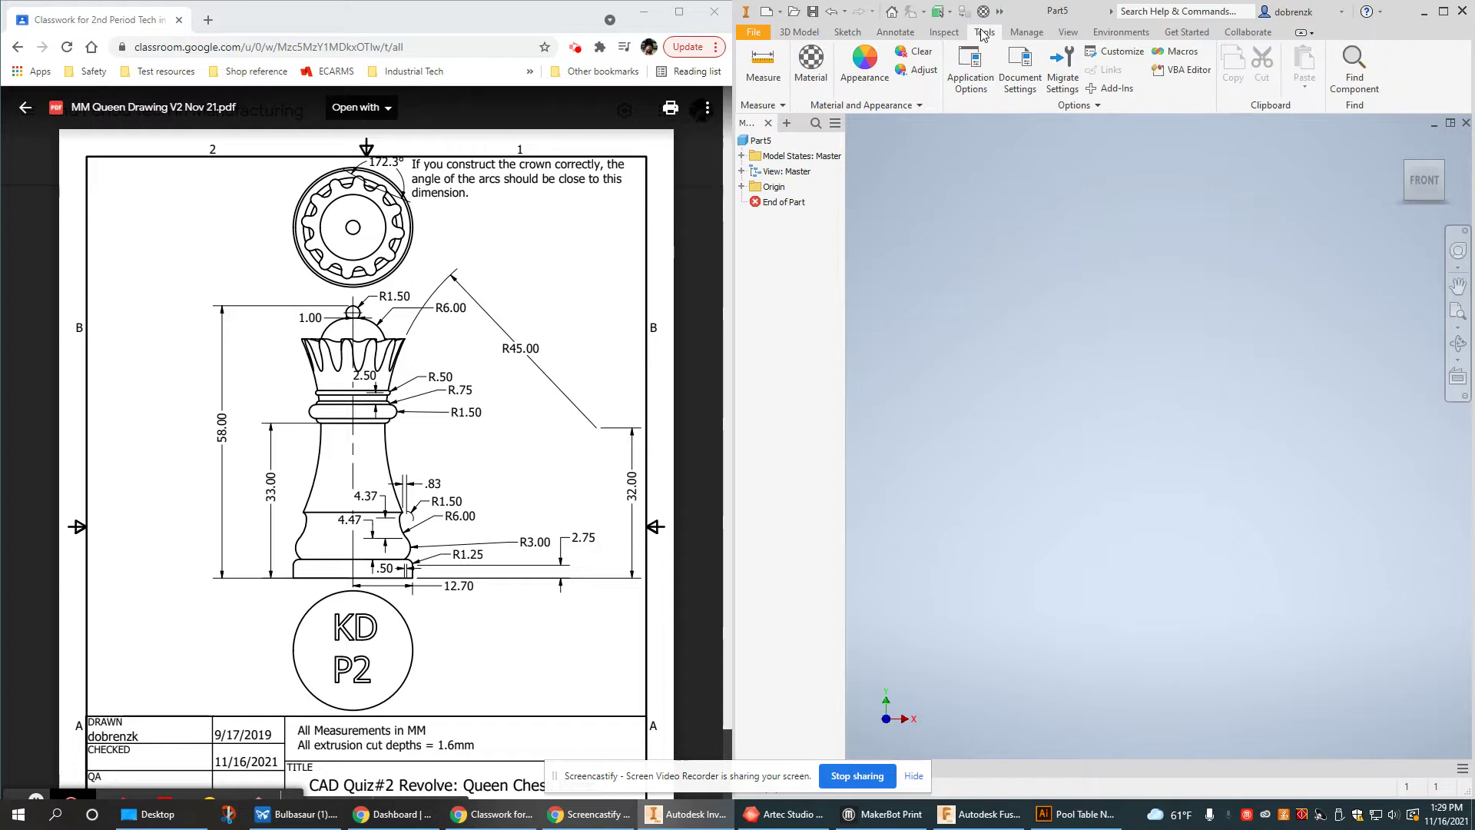
pyautogui.click(1015, 60)
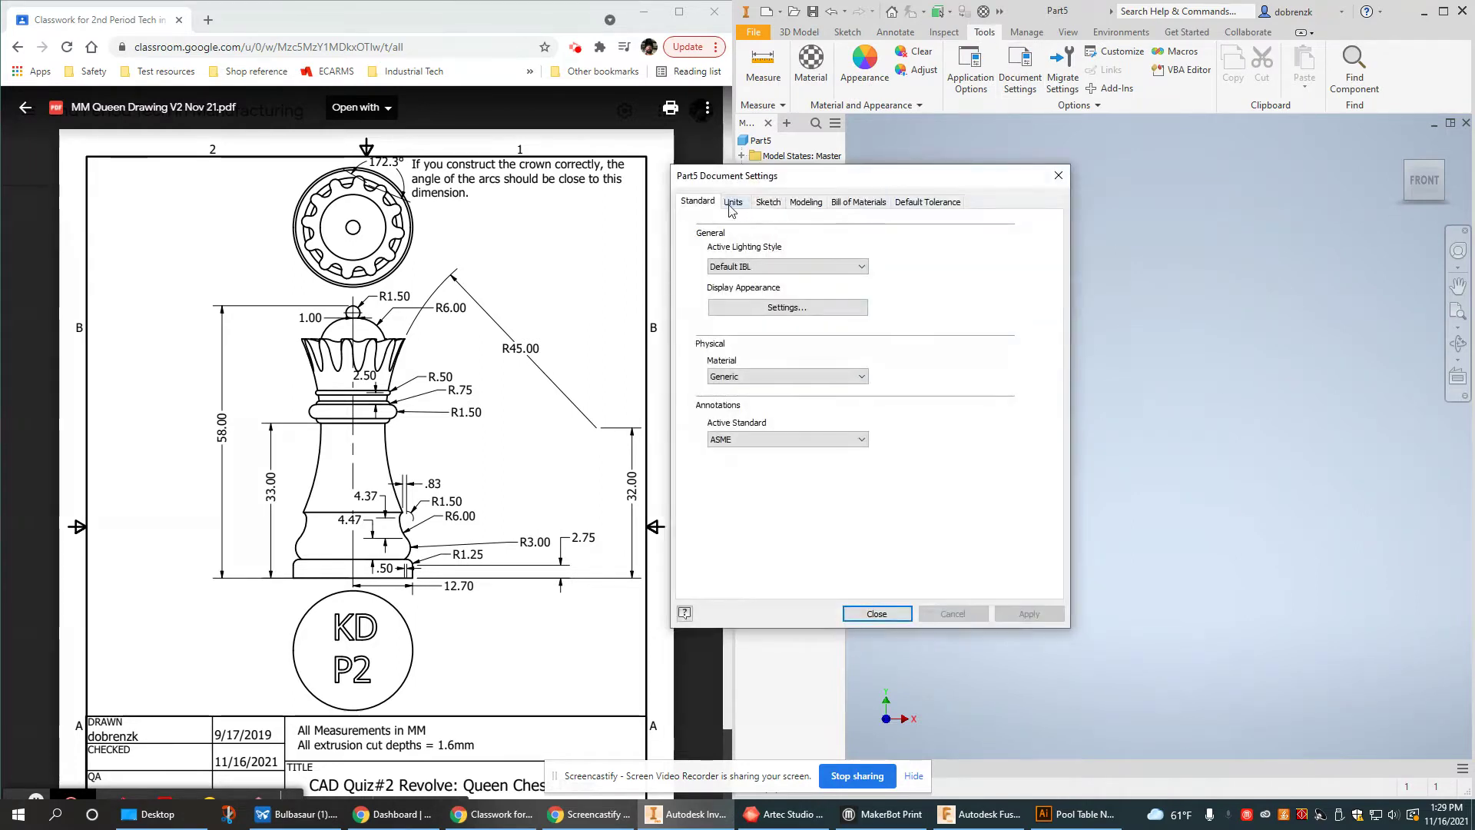
pyautogui.click(732, 206)
pyautogui.click(762, 253)
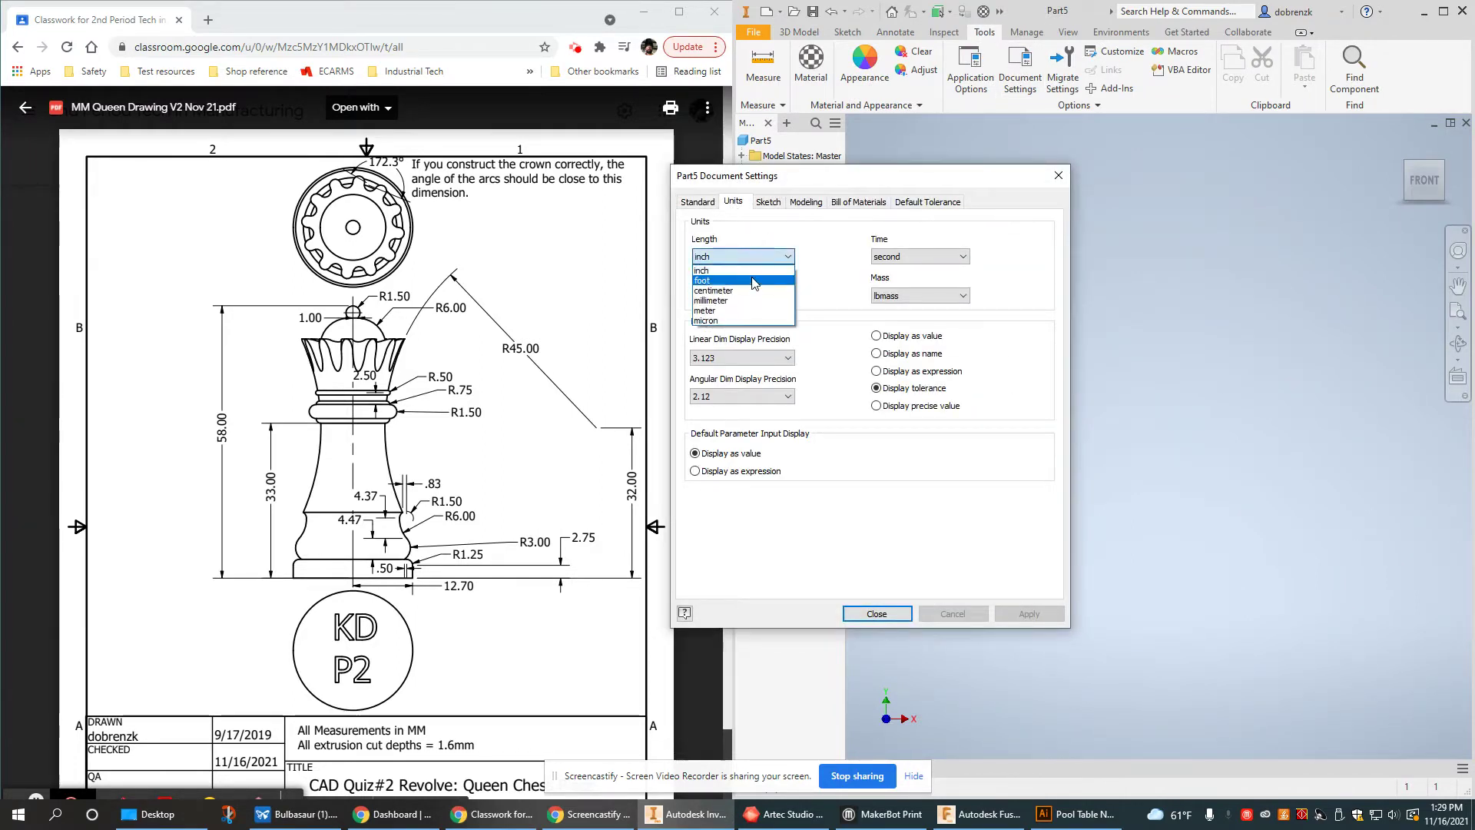
pyautogui.click(777, 297)
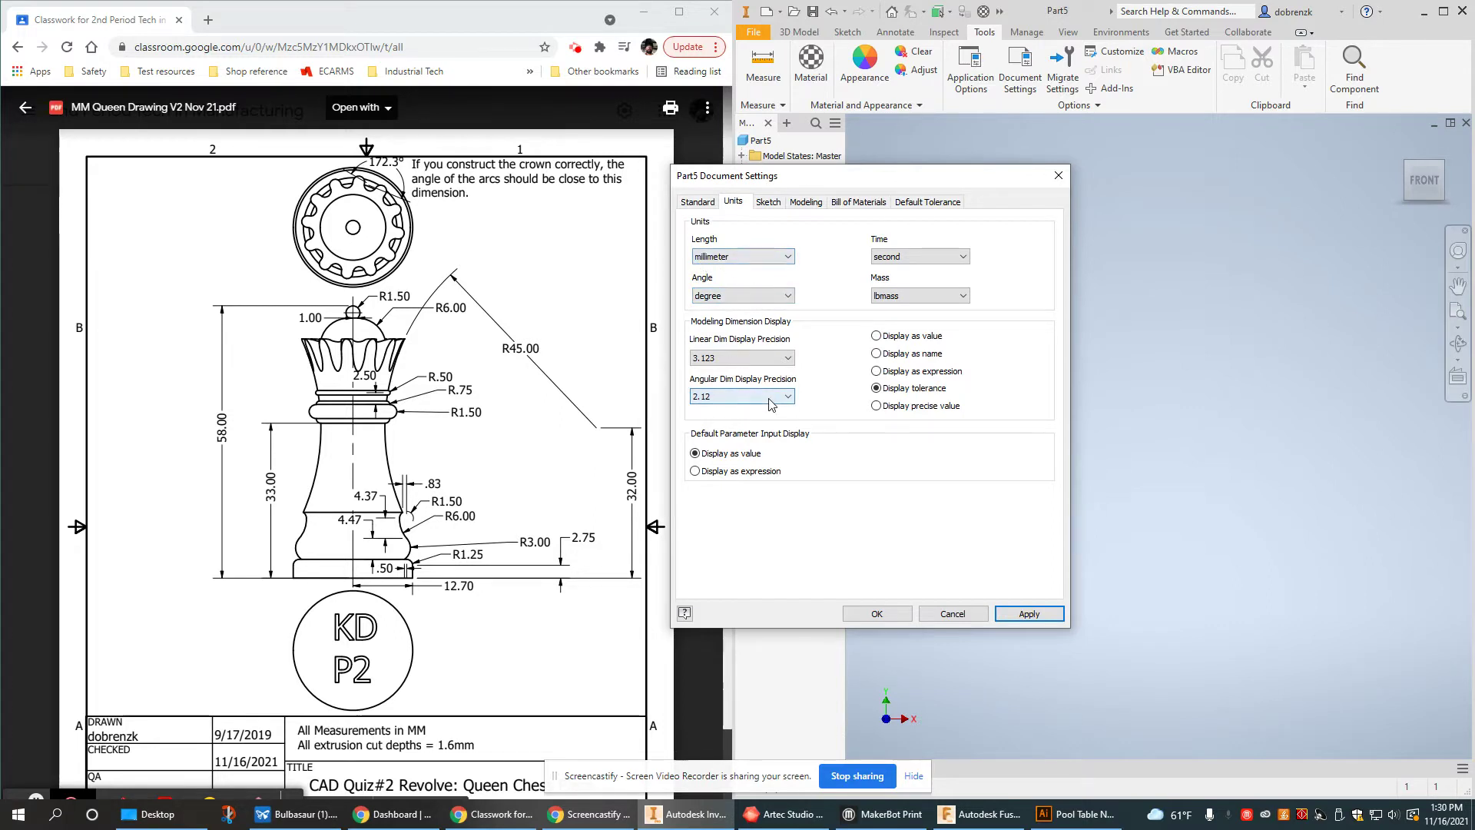
pyautogui.click(740, 358)
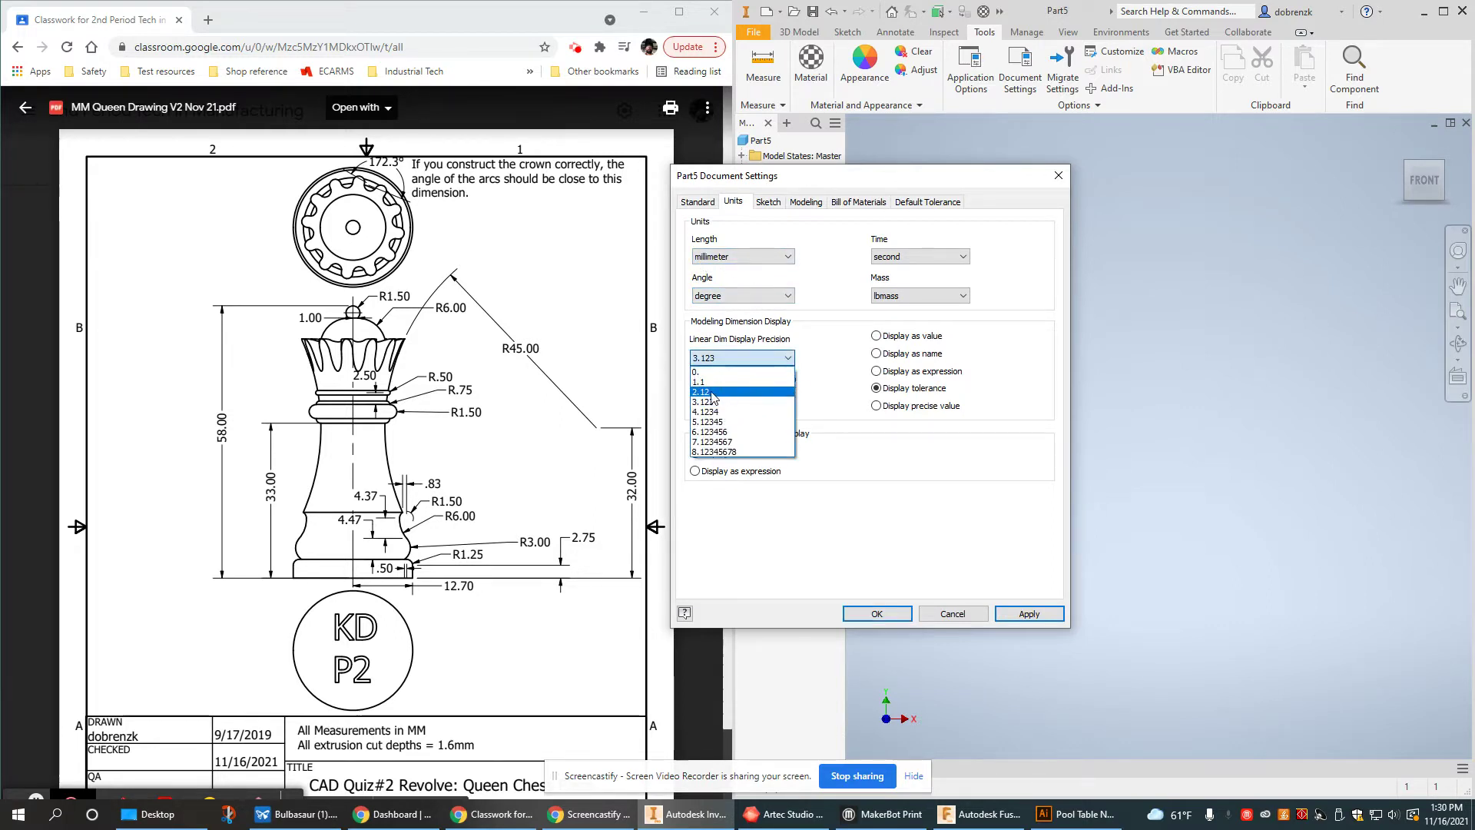
pyautogui.click(707, 391)
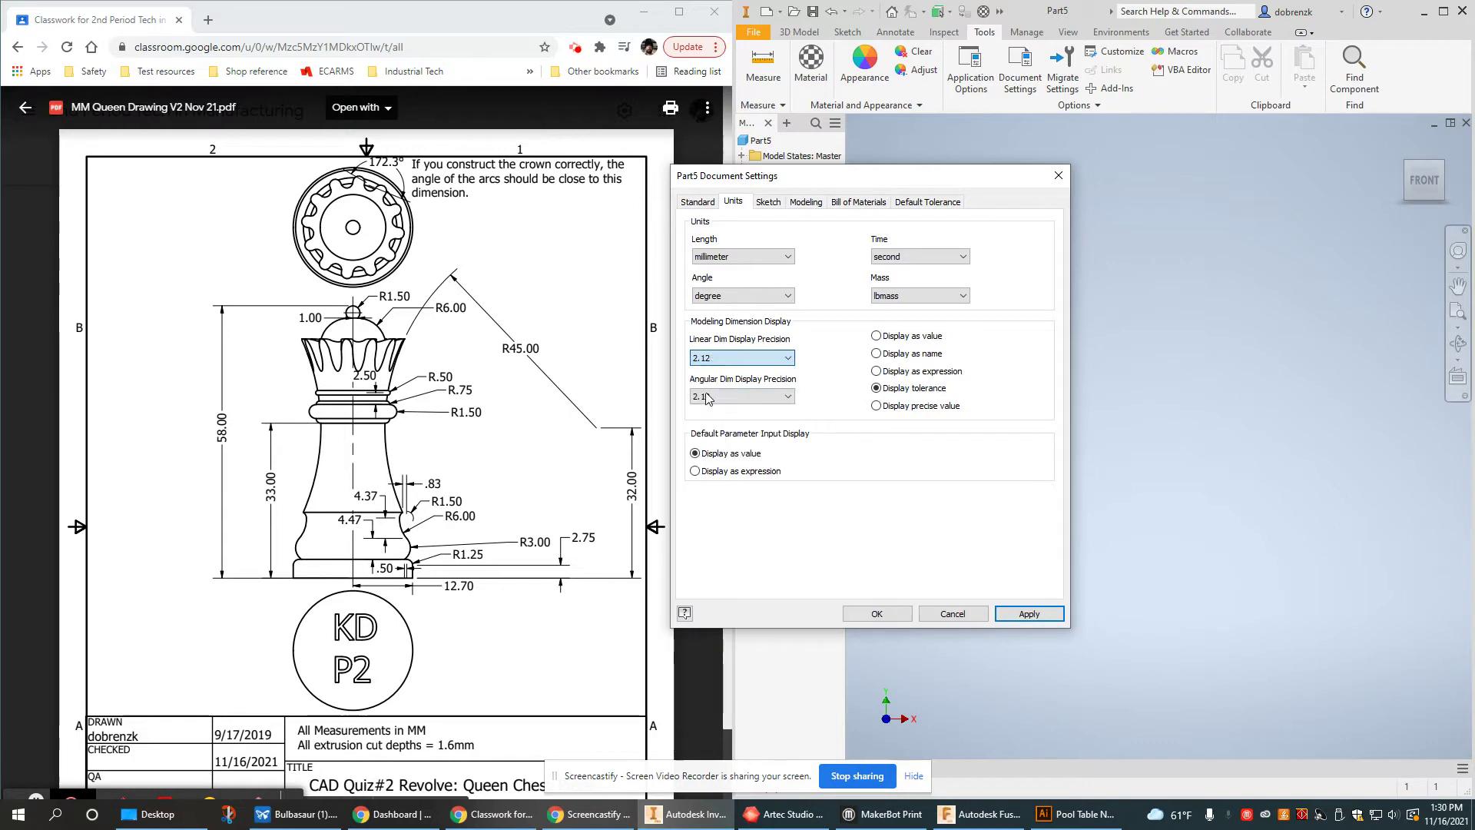
pyautogui.click(900, 617)
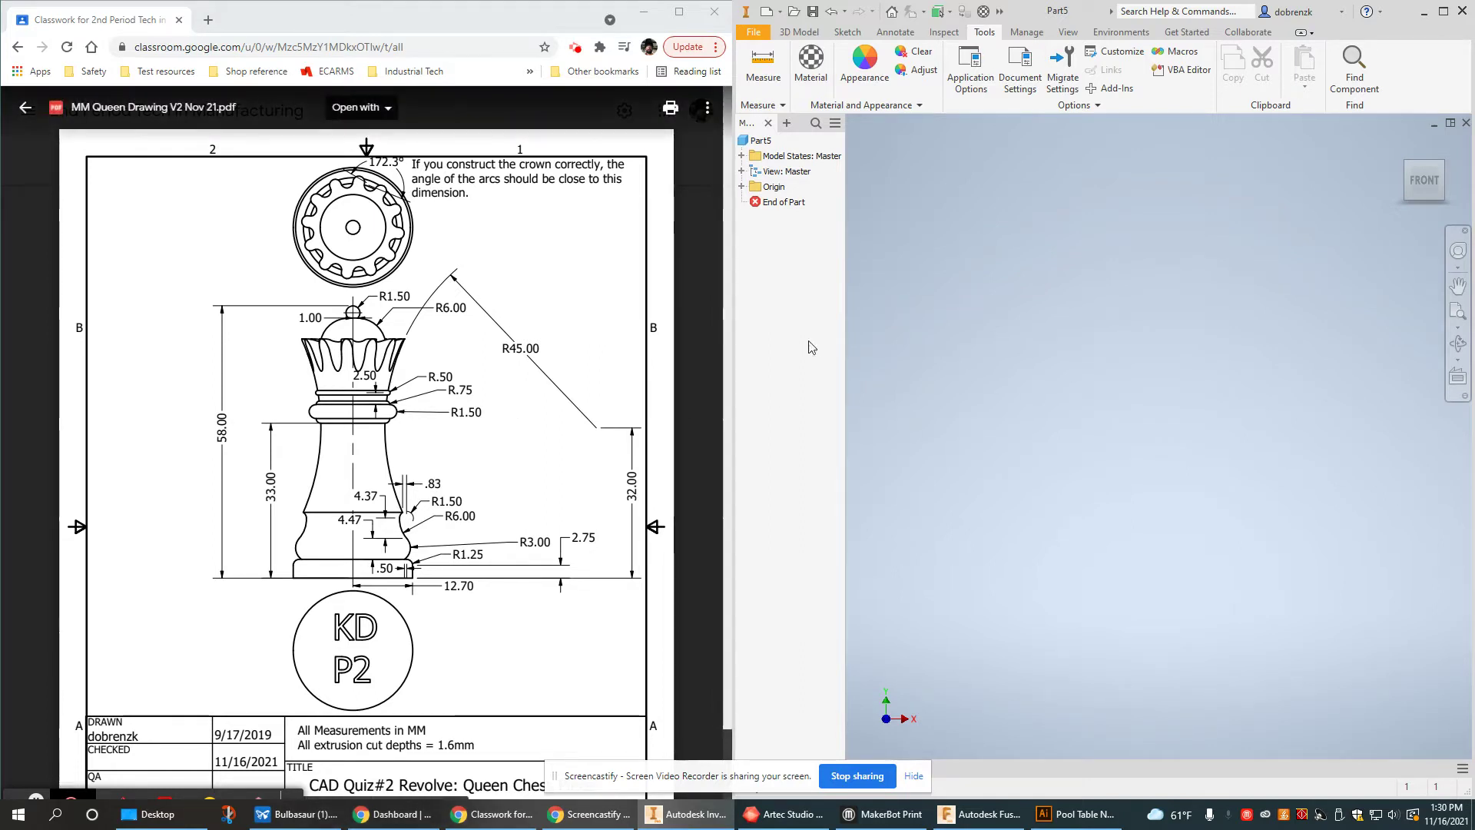
pyautogui.click(354, 579)
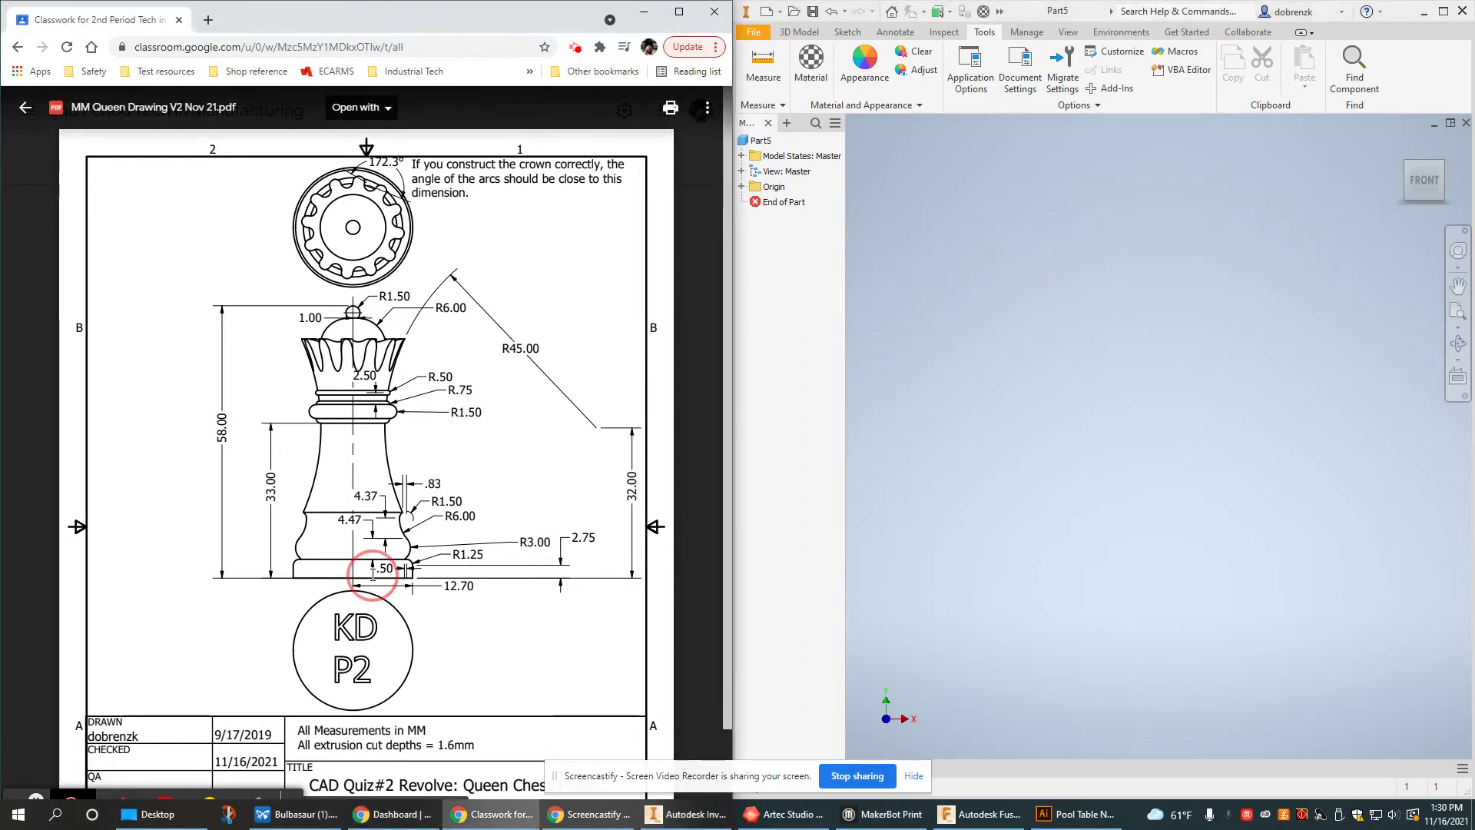
pyautogui.moveTo(369, 552)
pyautogui.mouseDown()
pyautogui.moveTo(389, 566)
pyautogui.moveTo(388, 507)
pyautogui.moveTo(369, 569)
pyautogui.moveTo(393, 569)
pyautogui.moveTo(403, 538)
pyautogui.moveTo(385, 504)
pyautogui.moveTo(419, 574)
pyautogui.moveTo(358, 579)
pyautogui.moveTo(412, 581)
pyautogui.mouseUp()
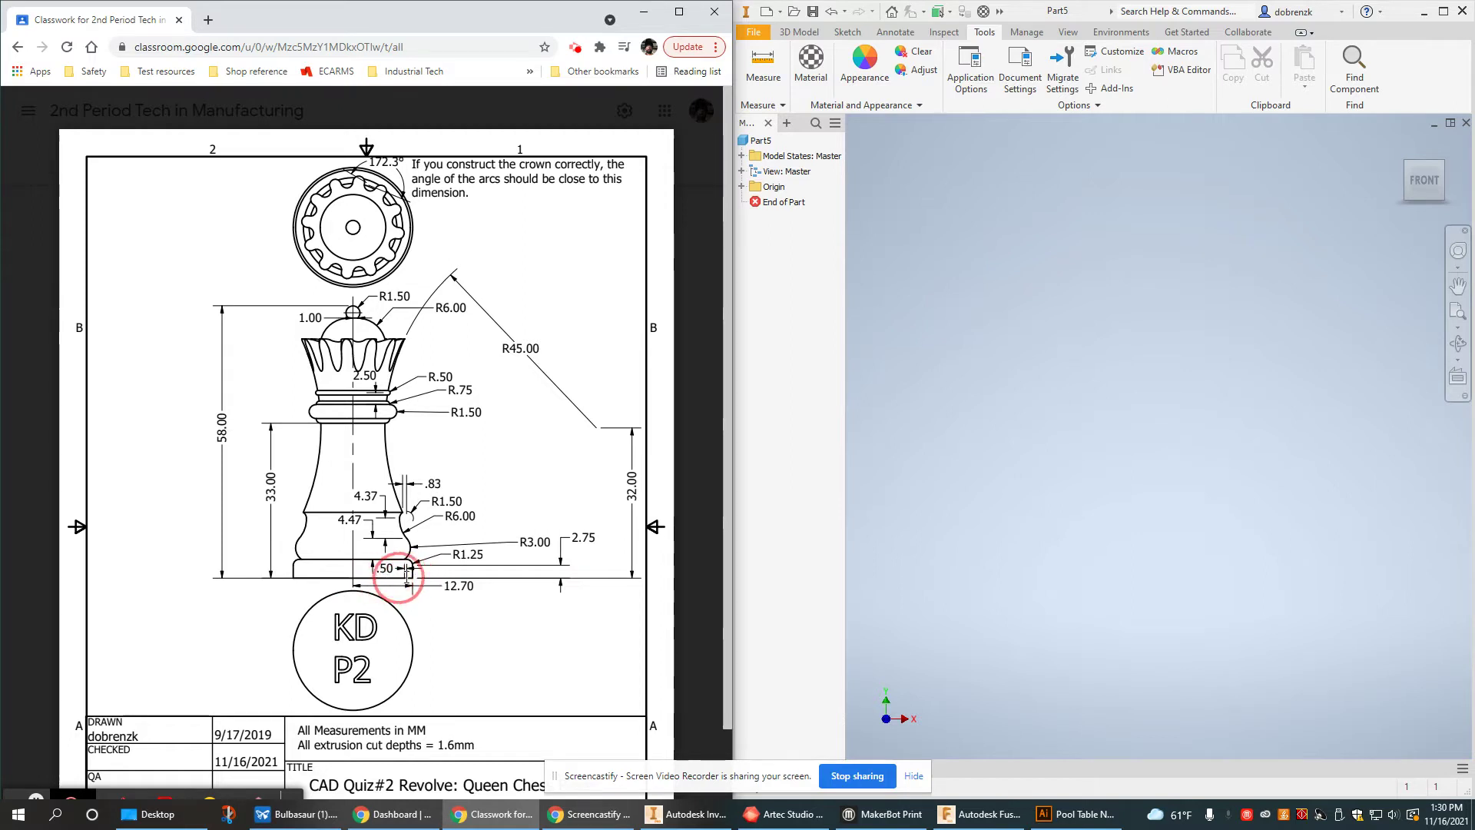
pyautogui.moveTo(356, 576); pyautogui.dragTo(386, 573)
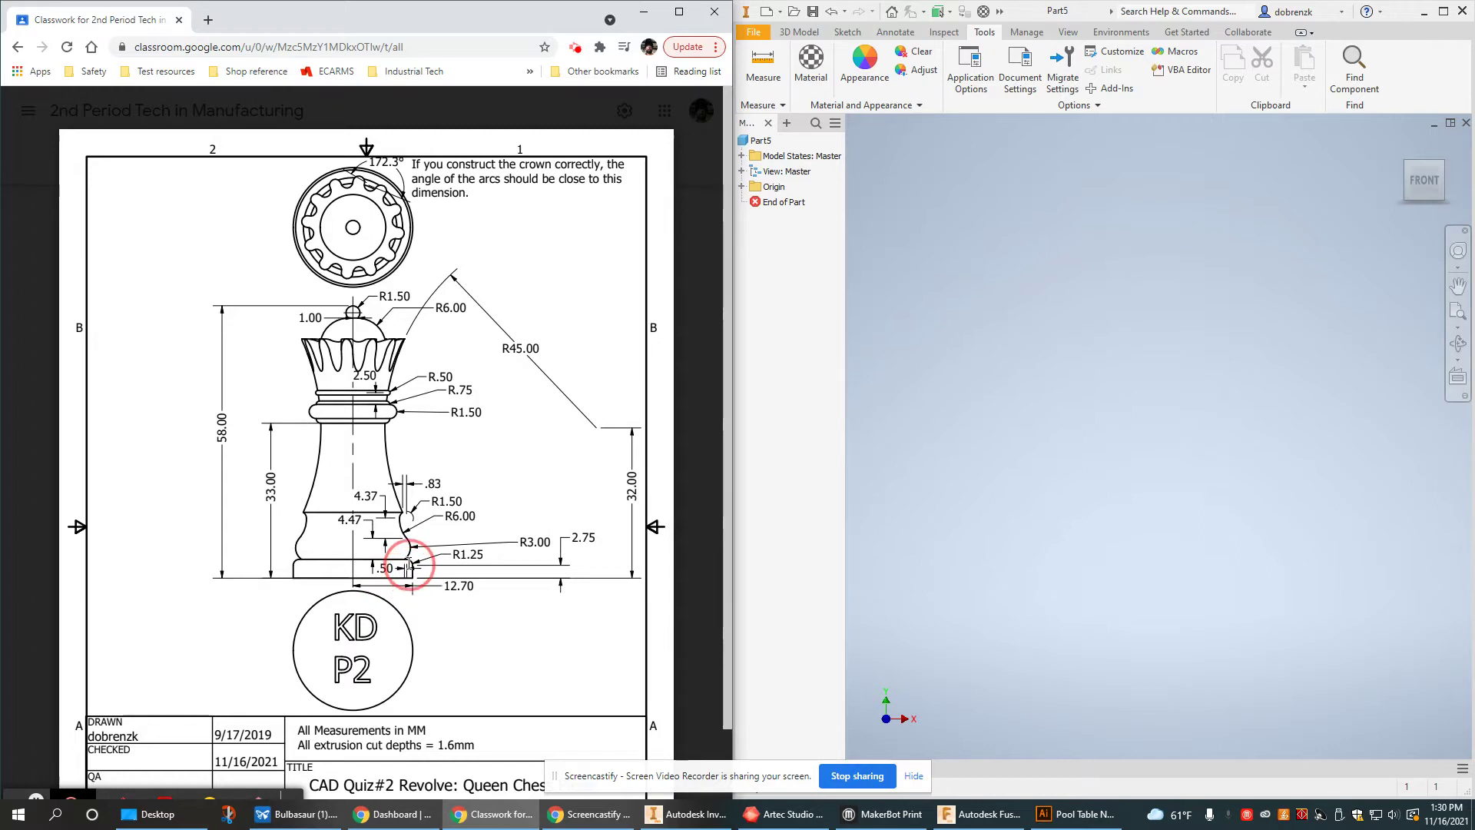
pyautogui.moveTo(408, 568); pyautogui.dragTo(405, 563)
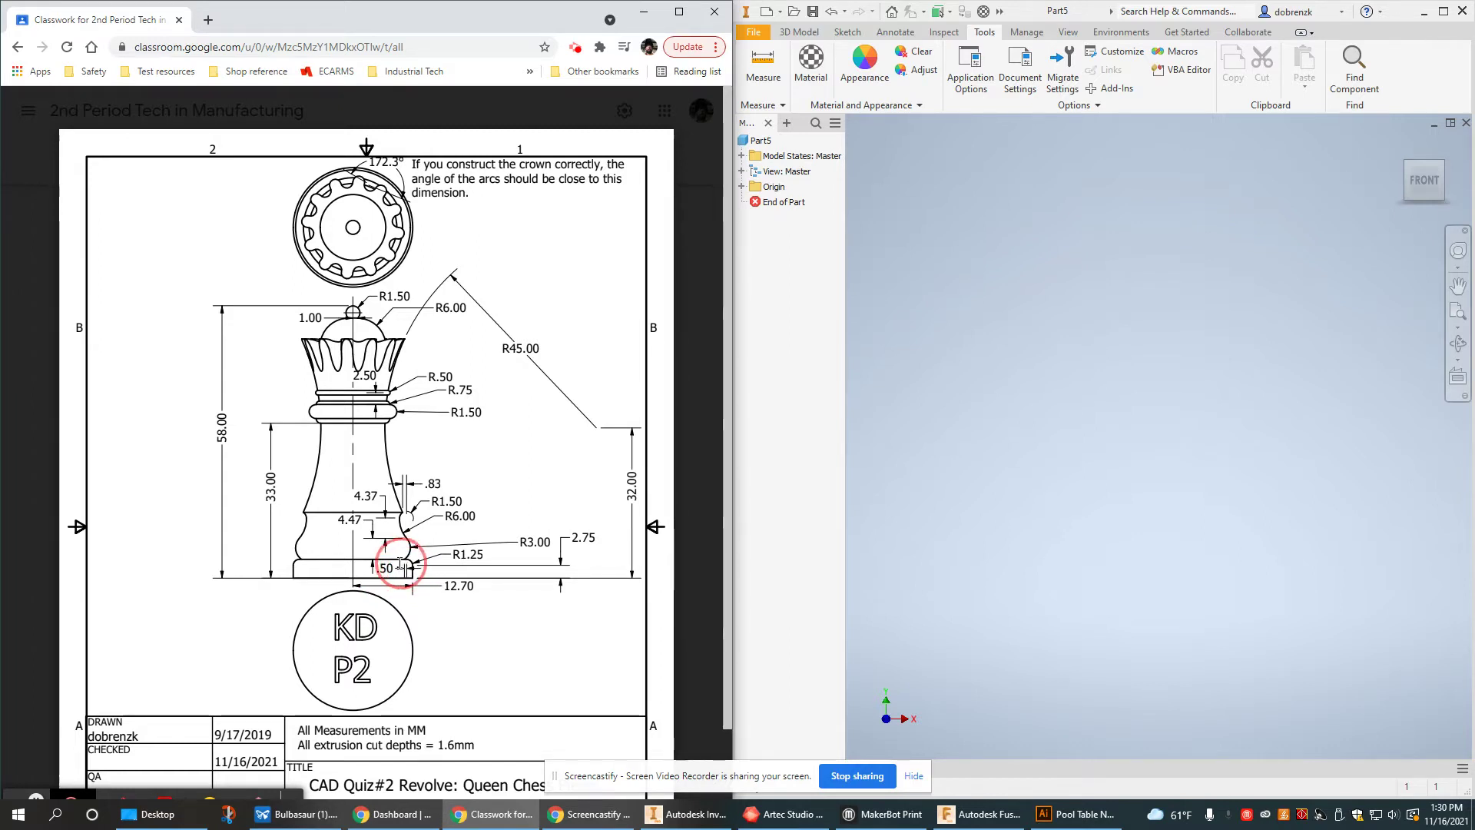
pyautogui.moveTo(389, 570)
pyautogui.mouseDown()
pyautogui.moveTo(407, 553)
pyautogui.moveTo(388, 369)
pyautogui.moveTo(463, 311)
pyautogui.moveTo(527, 348)
pyautogui.moveTo(489, 309)
pyautogui.moveTo(407, 323)
pyautogui.moveTo(388, 407)
pyautogui.moveTo(407, 513)
pyautogui.moveTo(389, 422)
pyautogui.moveTo(405, 311)
pyautogui.moveTo(399, 584)
pyautogui.moveTo(414, 591)
pyautogui.mouseUp()
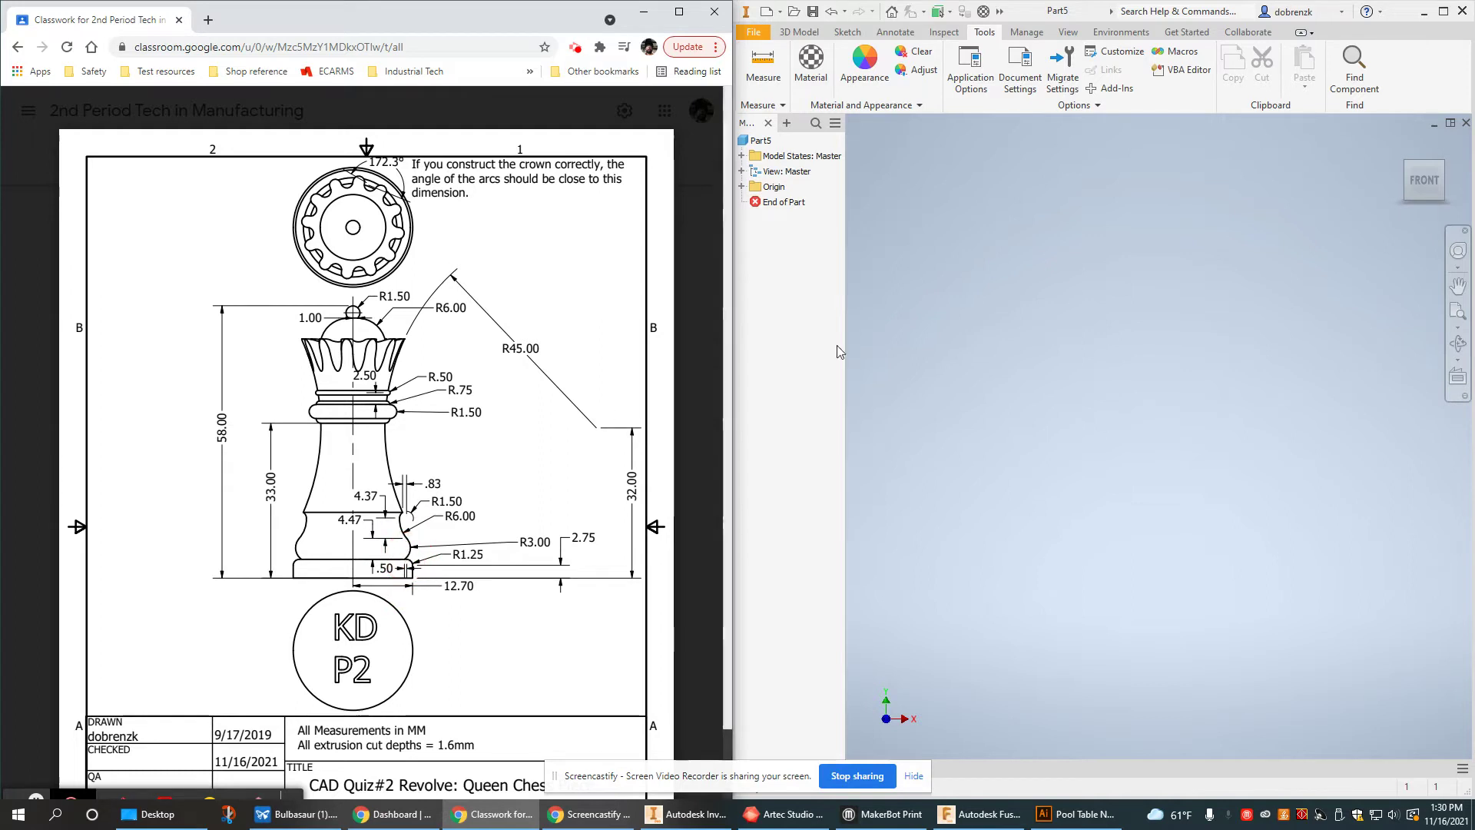
# Start a 2D sketch on the XY plane
pyautogui.click(799, 32)
pyautogui.click(766, 62)
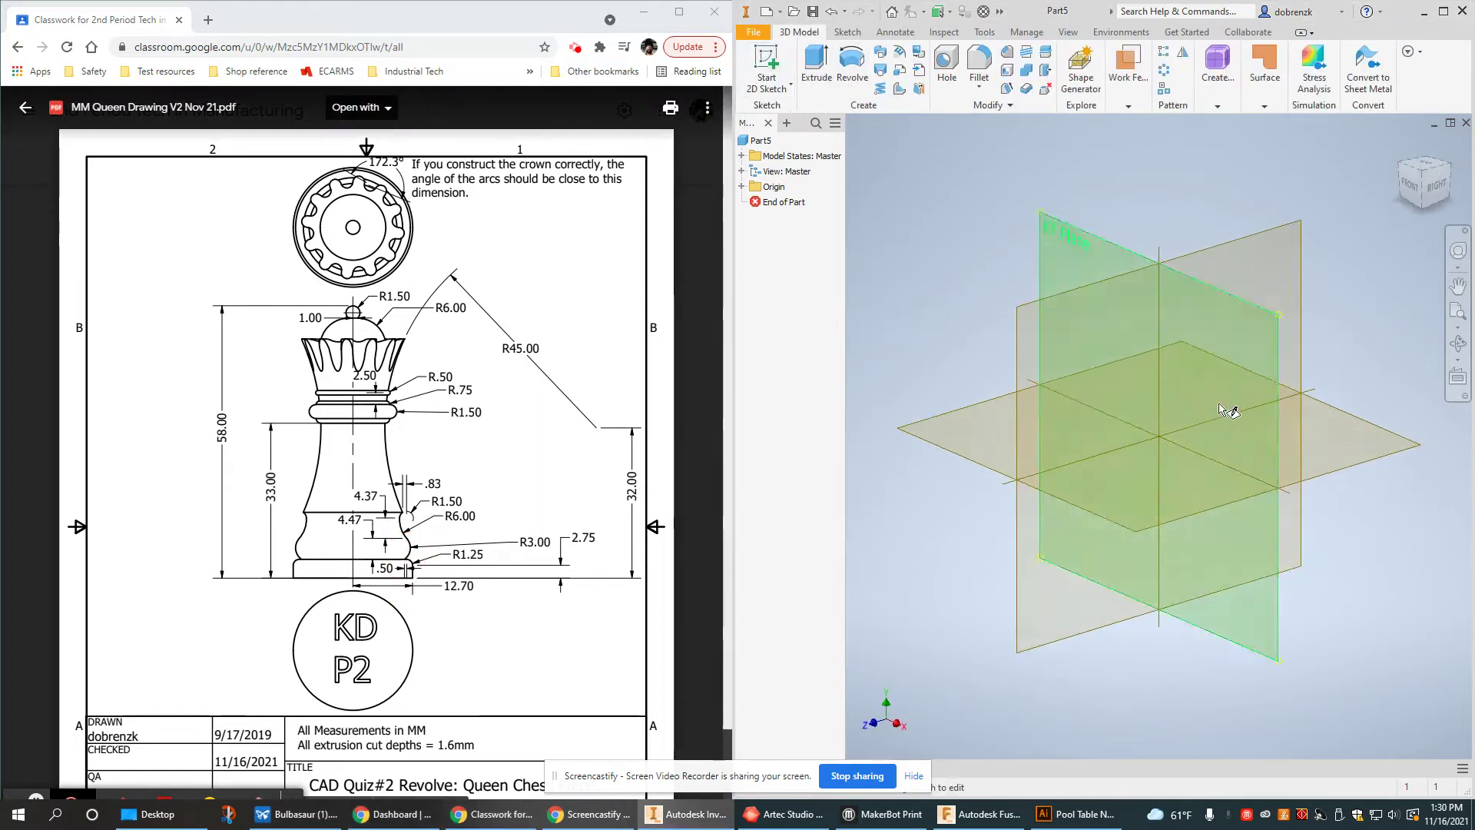
pyautogui.click(1219, 404)
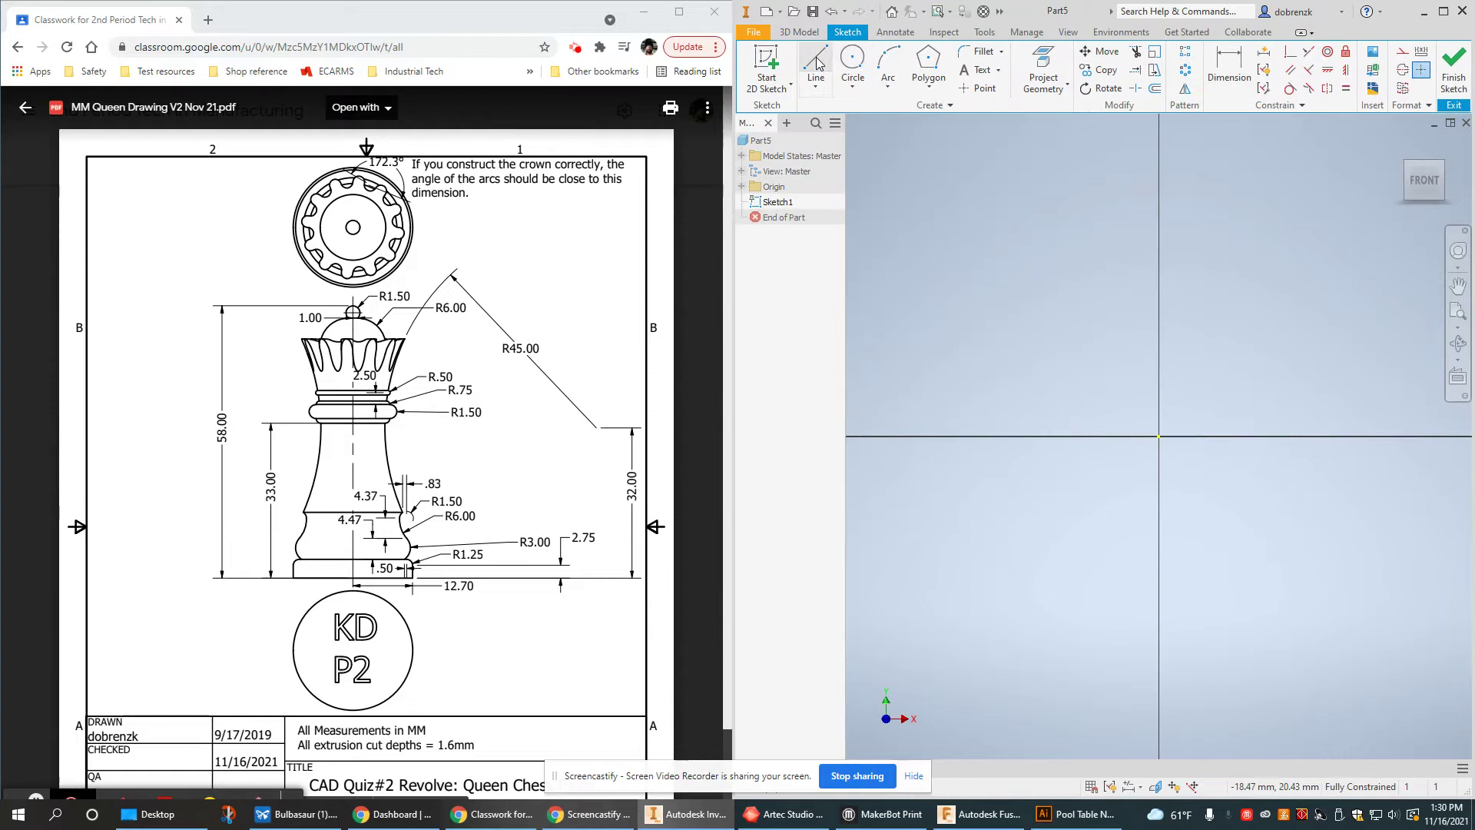
# Sketch a horizontal line about 16.7 mm long from the origin, a vertical line about 5.6 mm up, a tangent arc and a short inward horizontal line
pyautogui.click(817, 63)
pyautogui.click(973, 493)
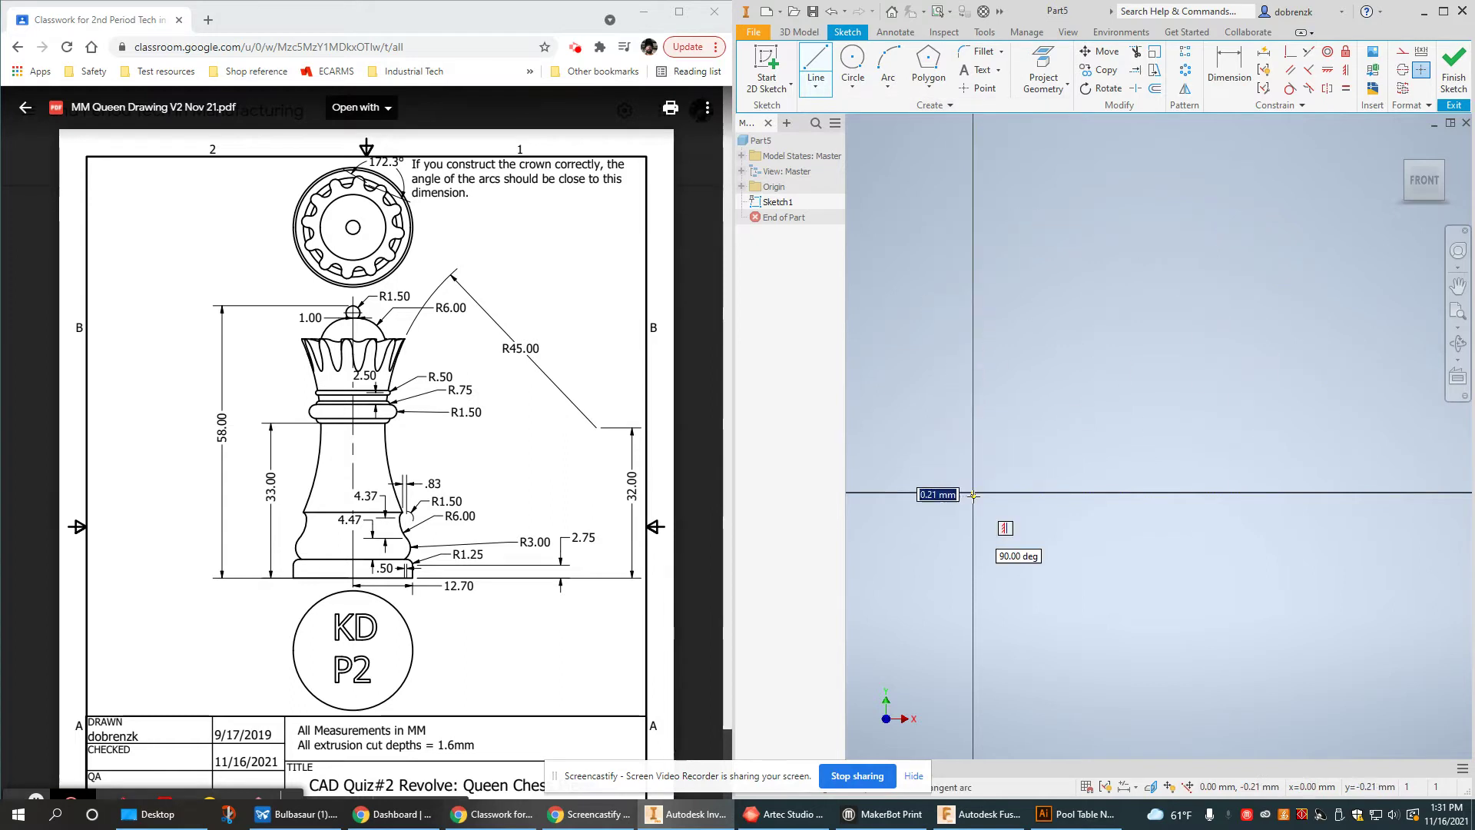
pyautogui.click(350, 578)
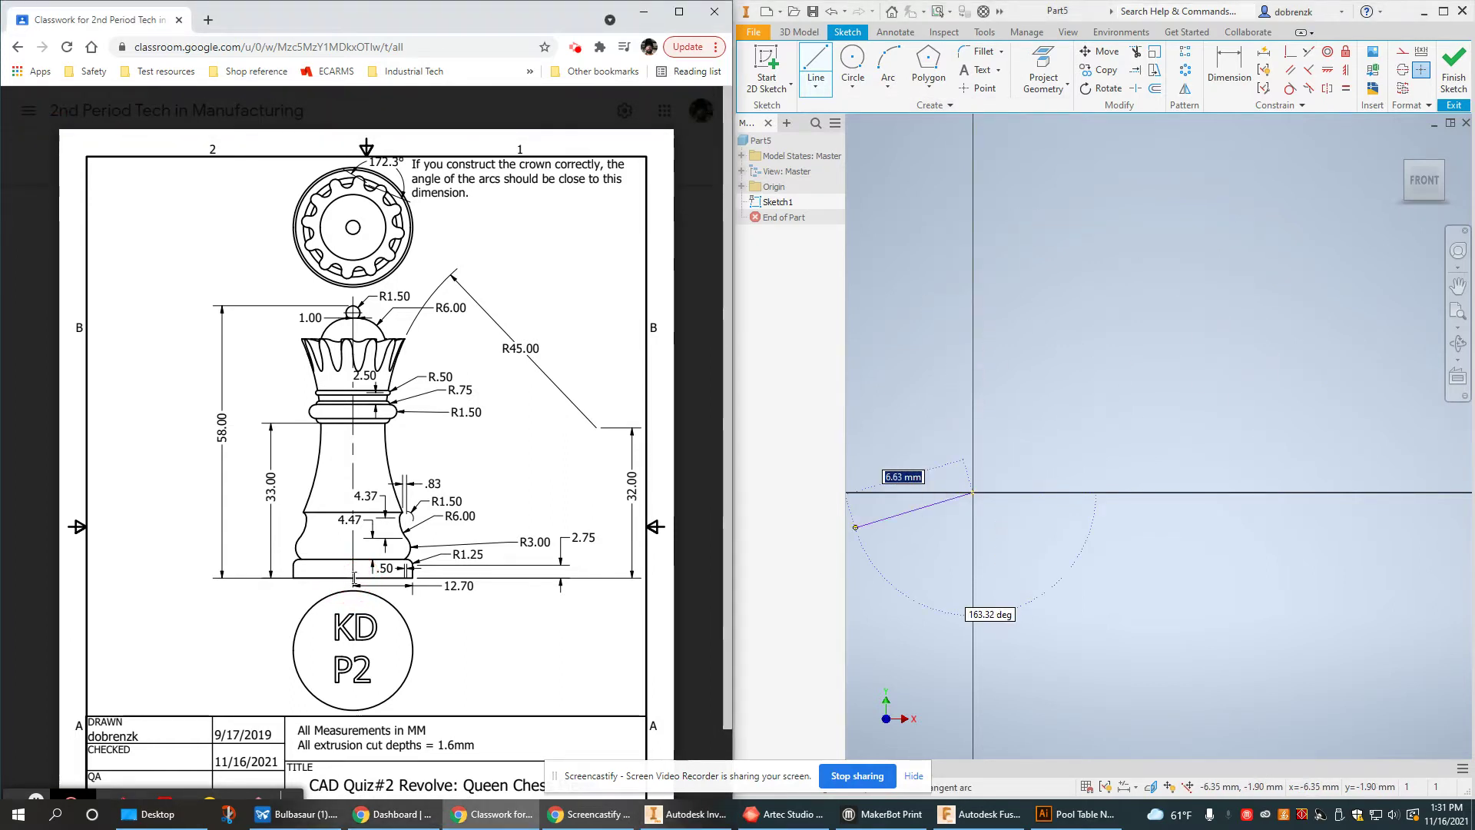
pyautogui.click(1282, 492)
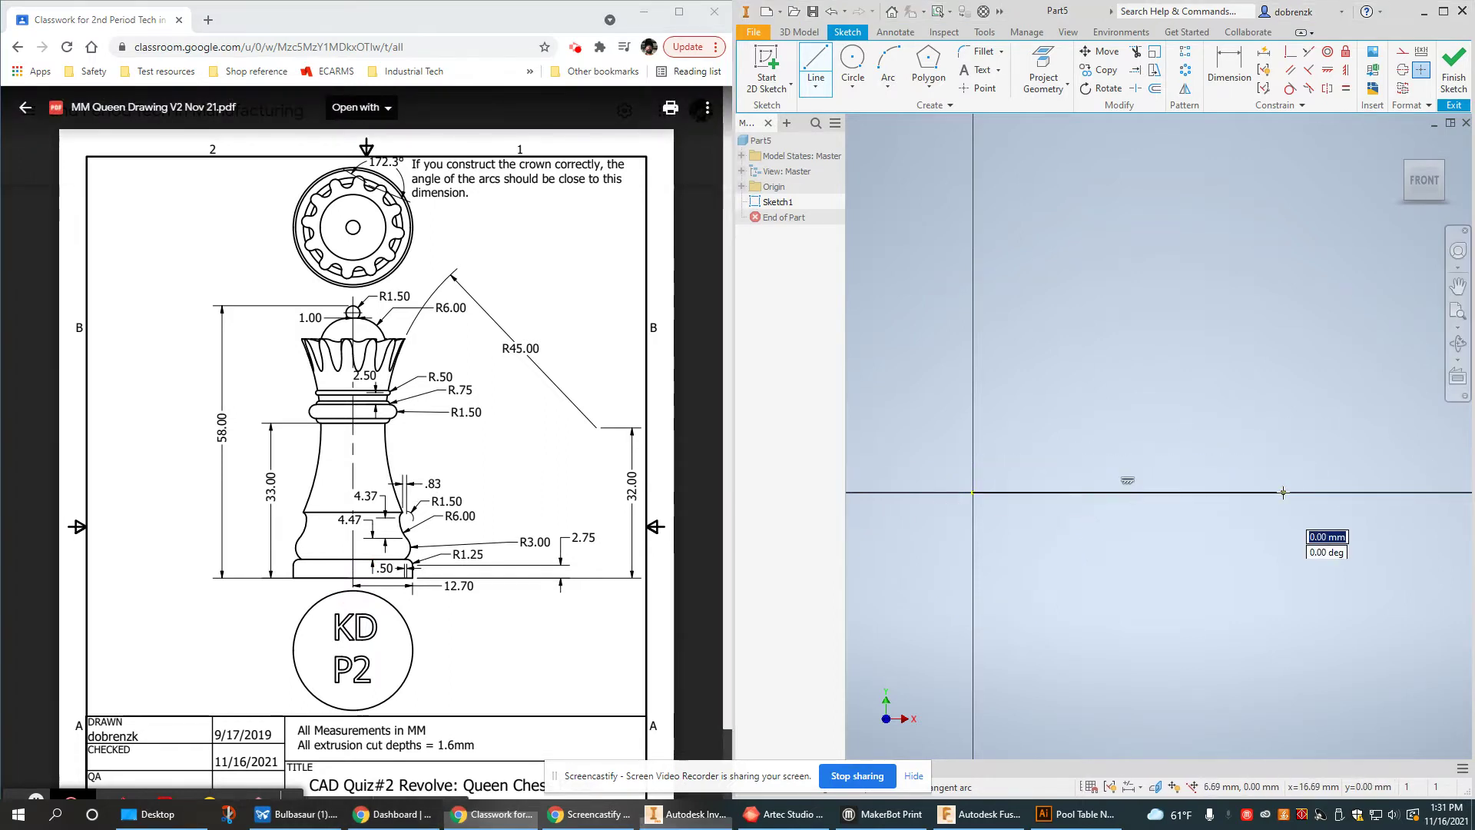
pyautogui.click(1282, 387)
pyautogui.moveTo(1282, 388); pyautogui.dragTo(1241, 345)
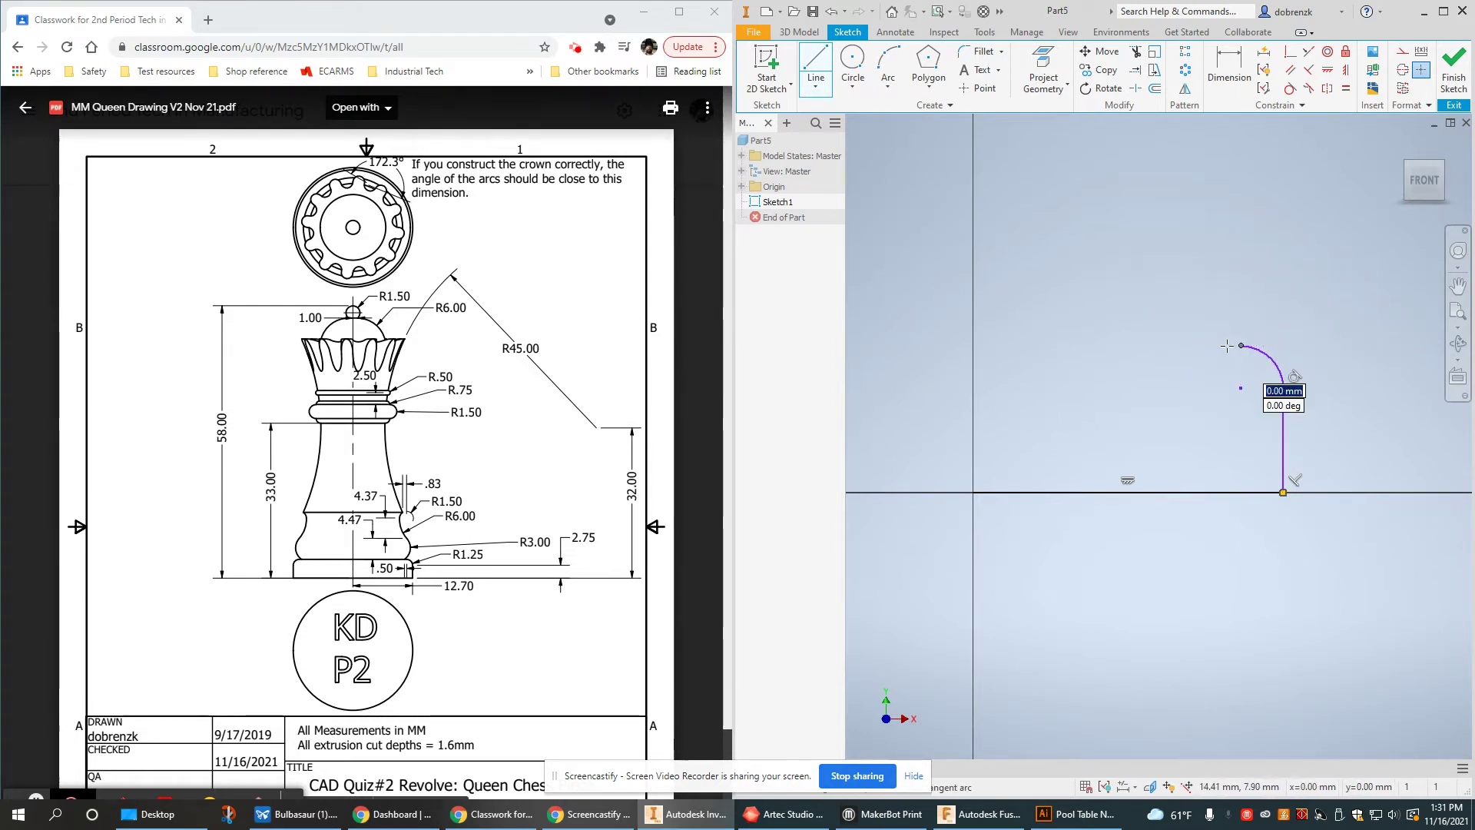
pyautogui.click(1217, 346)
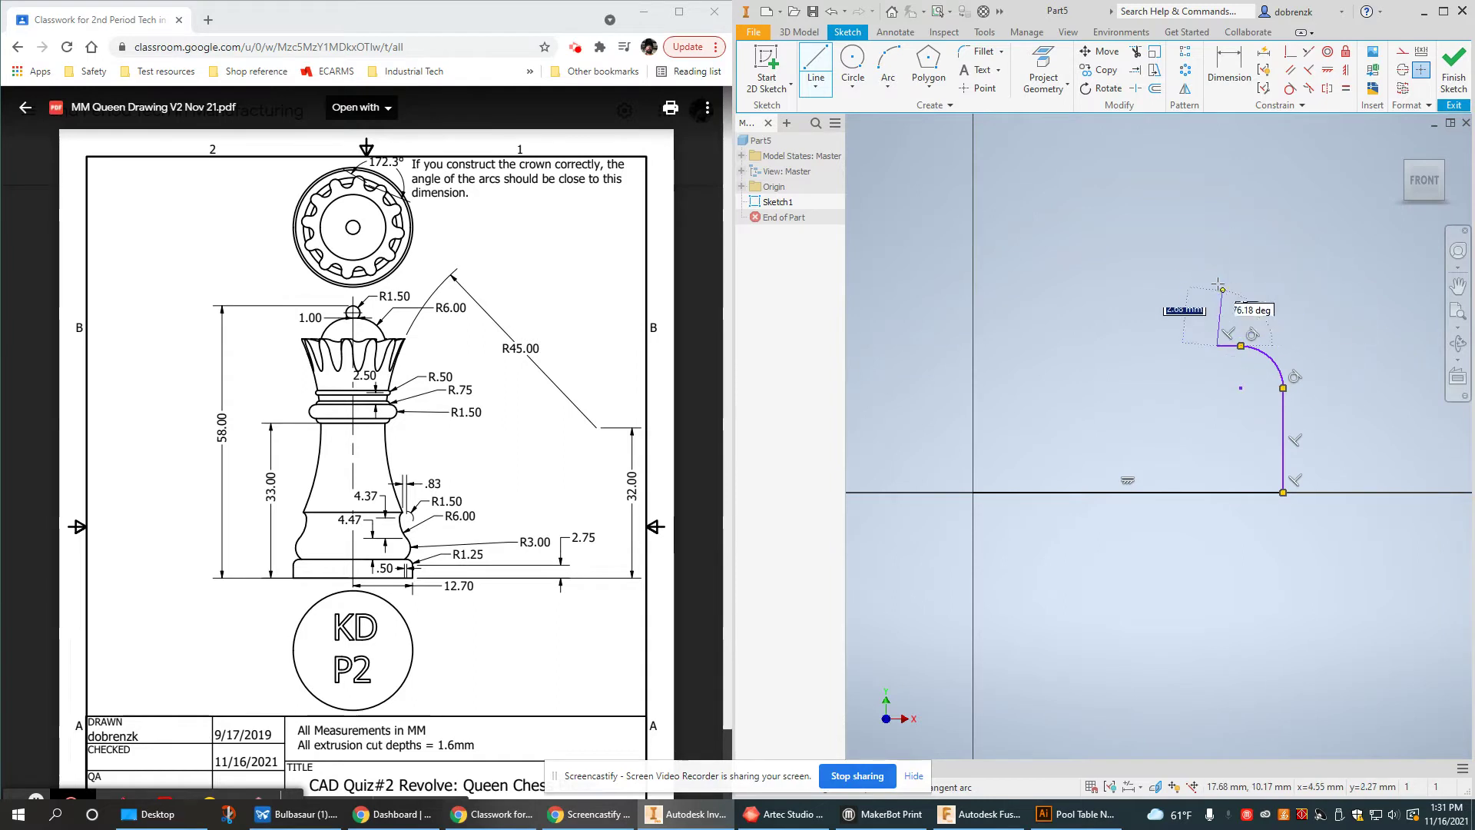
pyautogui.rightClick(1204, 253)
pyautogui.click(1292, 260)
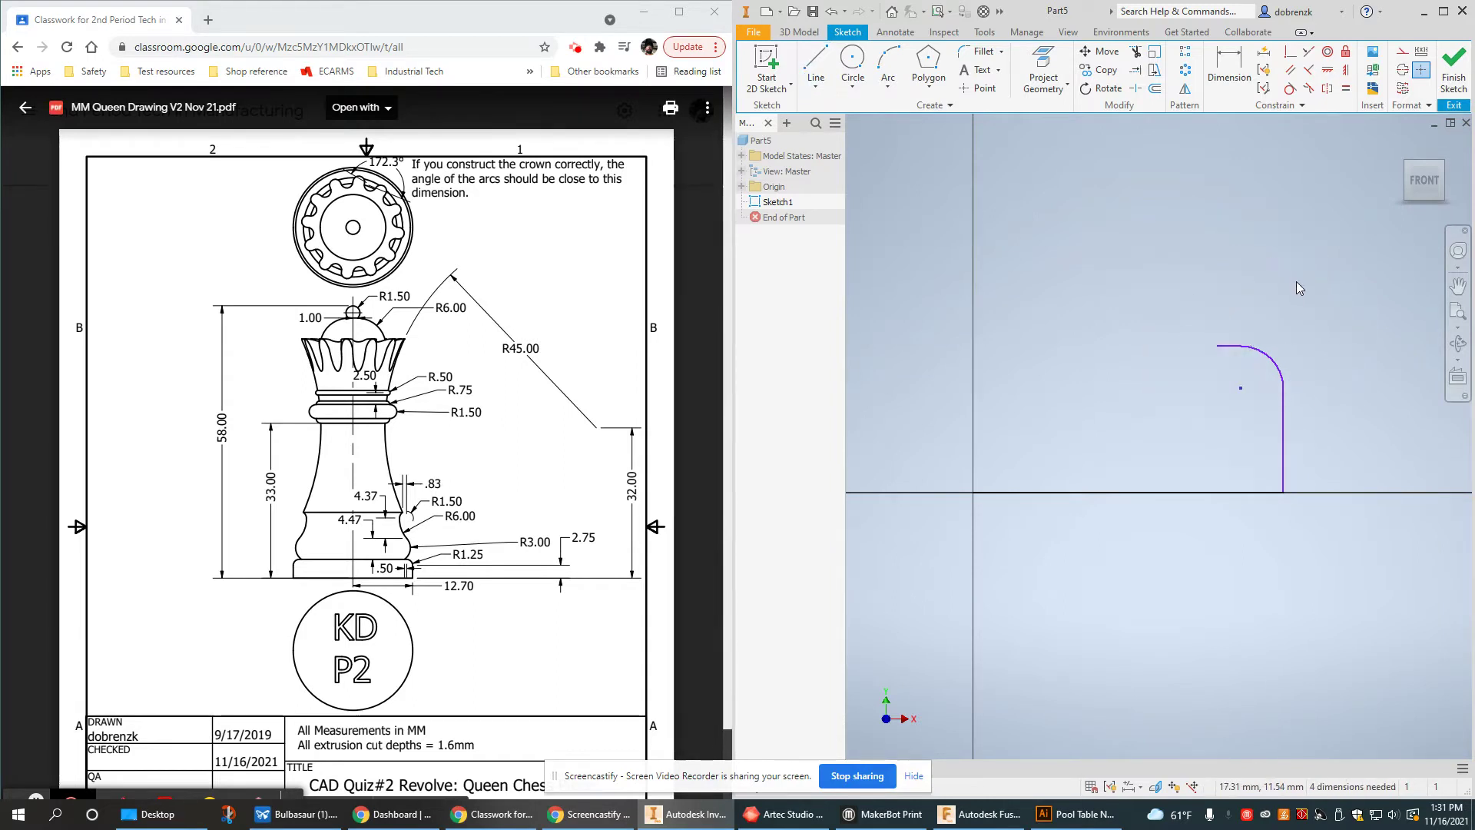
# Dimension the horizontal base line of the profile at 12.7 mm
pyautogui.moveTo(1328, 476); pyautogui.dragTo(1233, 452, button='middle')
pyautogui.click(1227, 79)
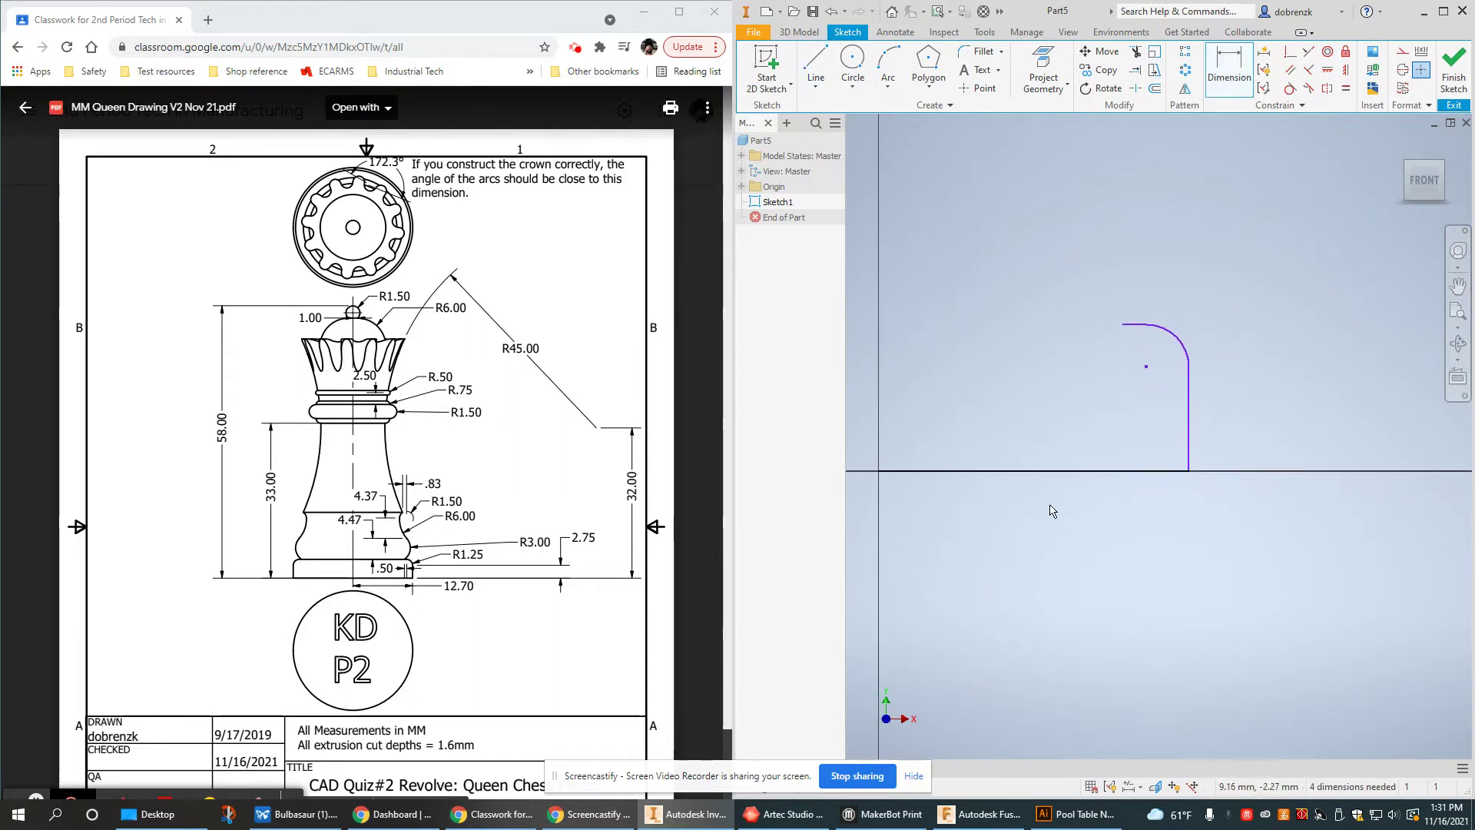
pyautogui.click(1061, 471)
pyautogui.click(1026, 514)
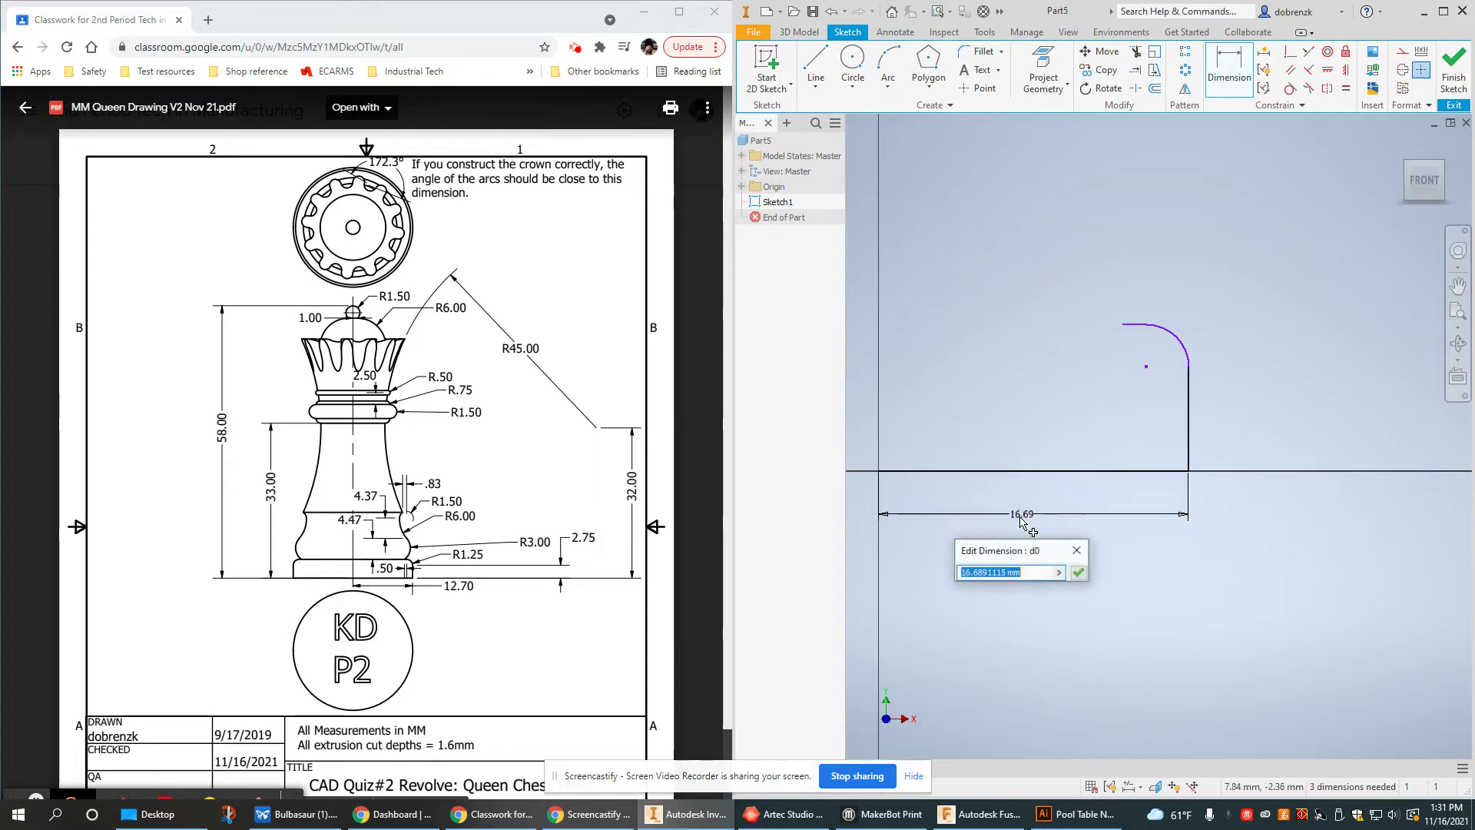
pyautogui.click(466, 605)
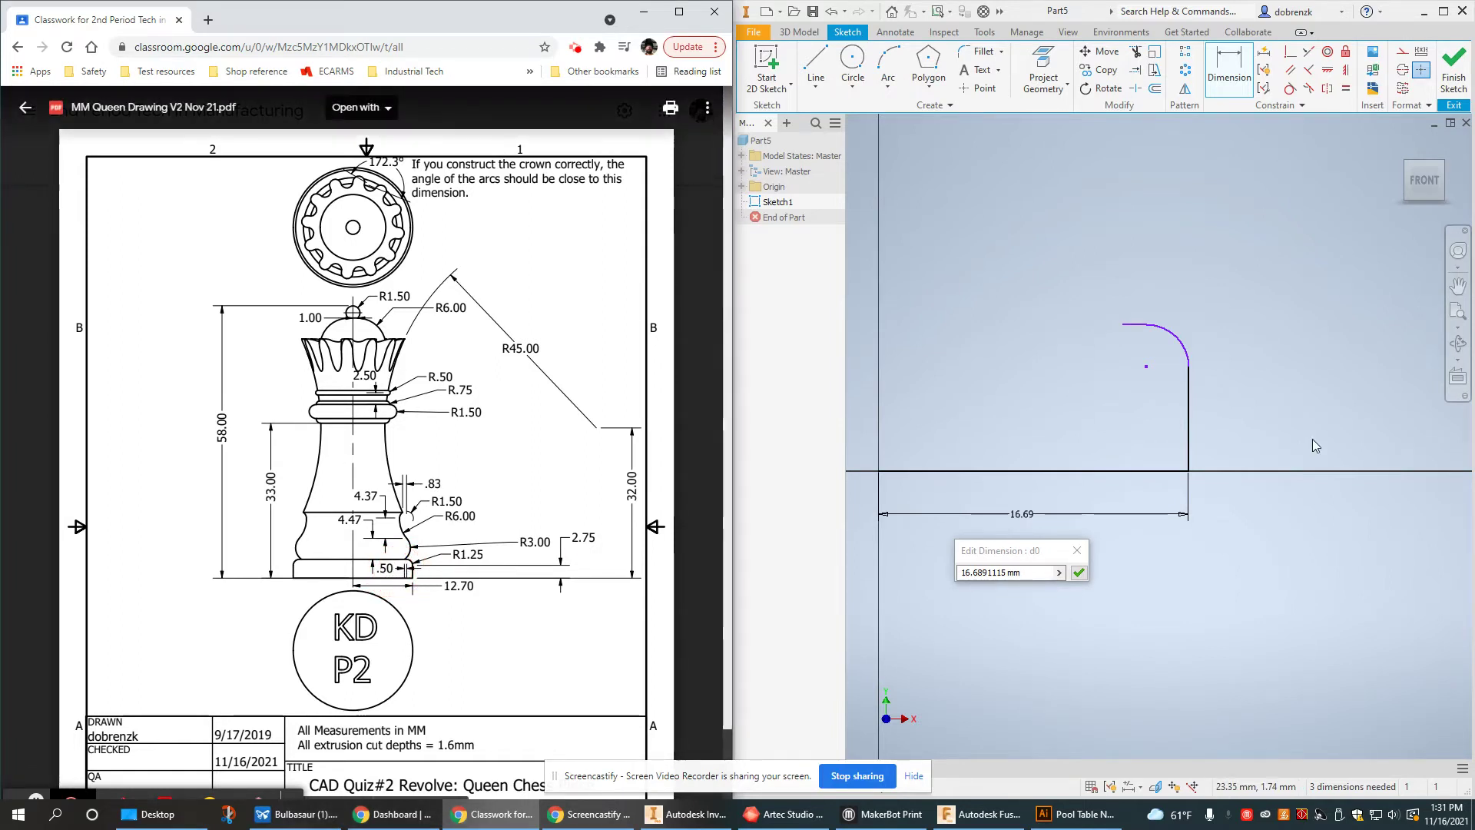
pyautogui.click(1046, 539)
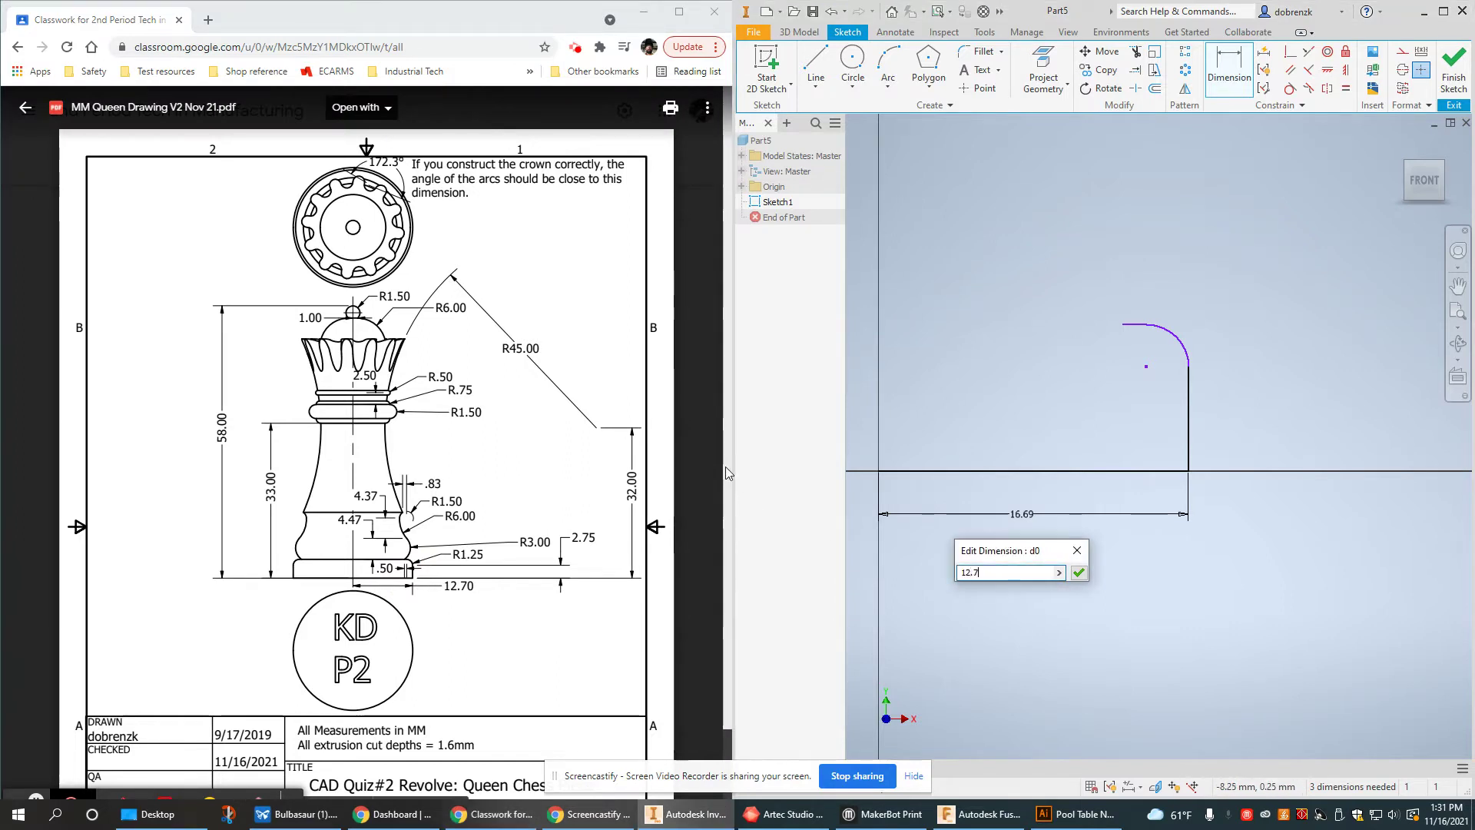
pyautogui.press('Return')
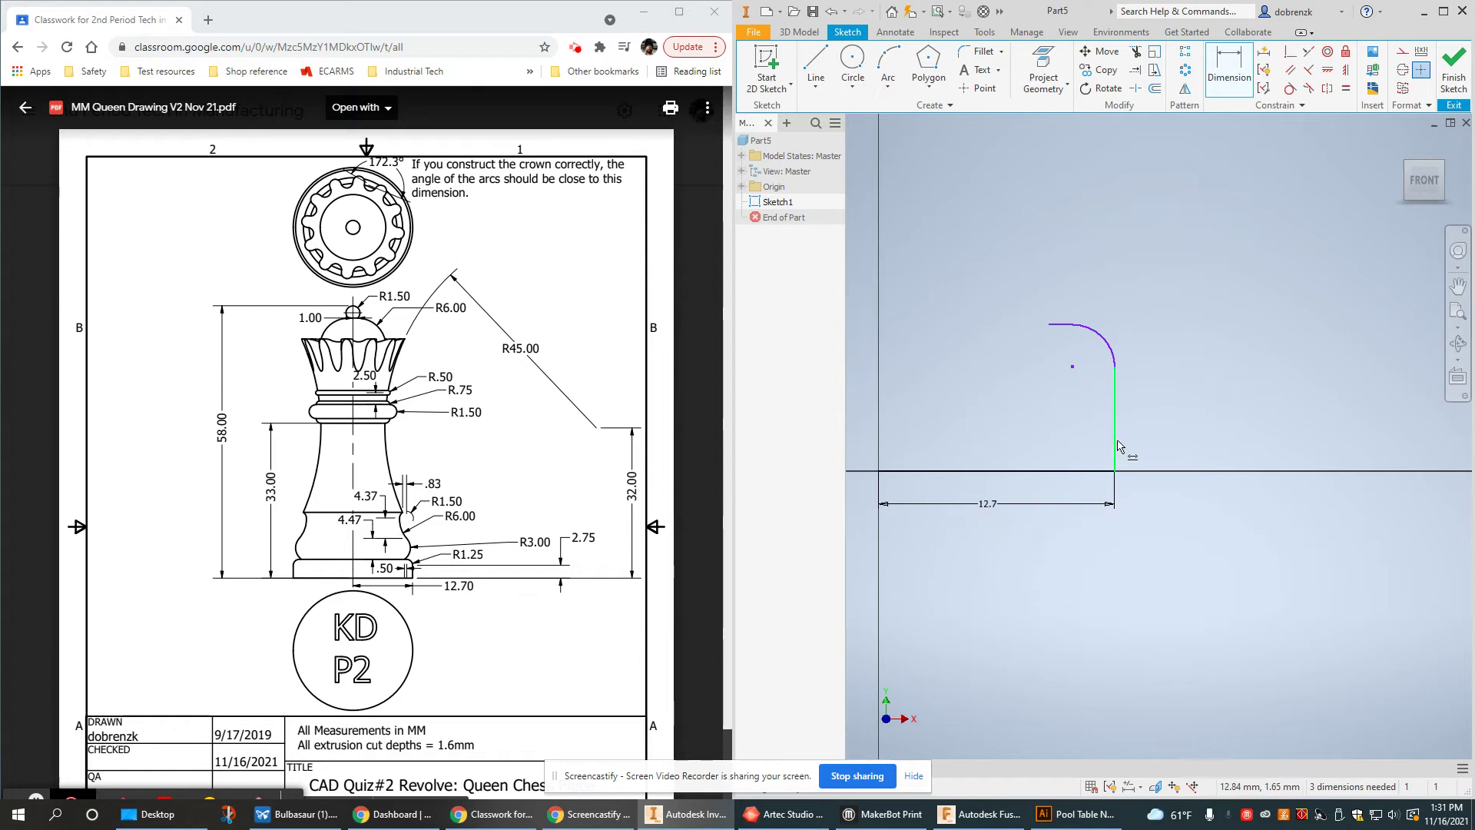
# Dimension the vertical side line of the base at 2.75 mm
pyautogui.click(1116, 437)
pyautogui.click(1335, 461)
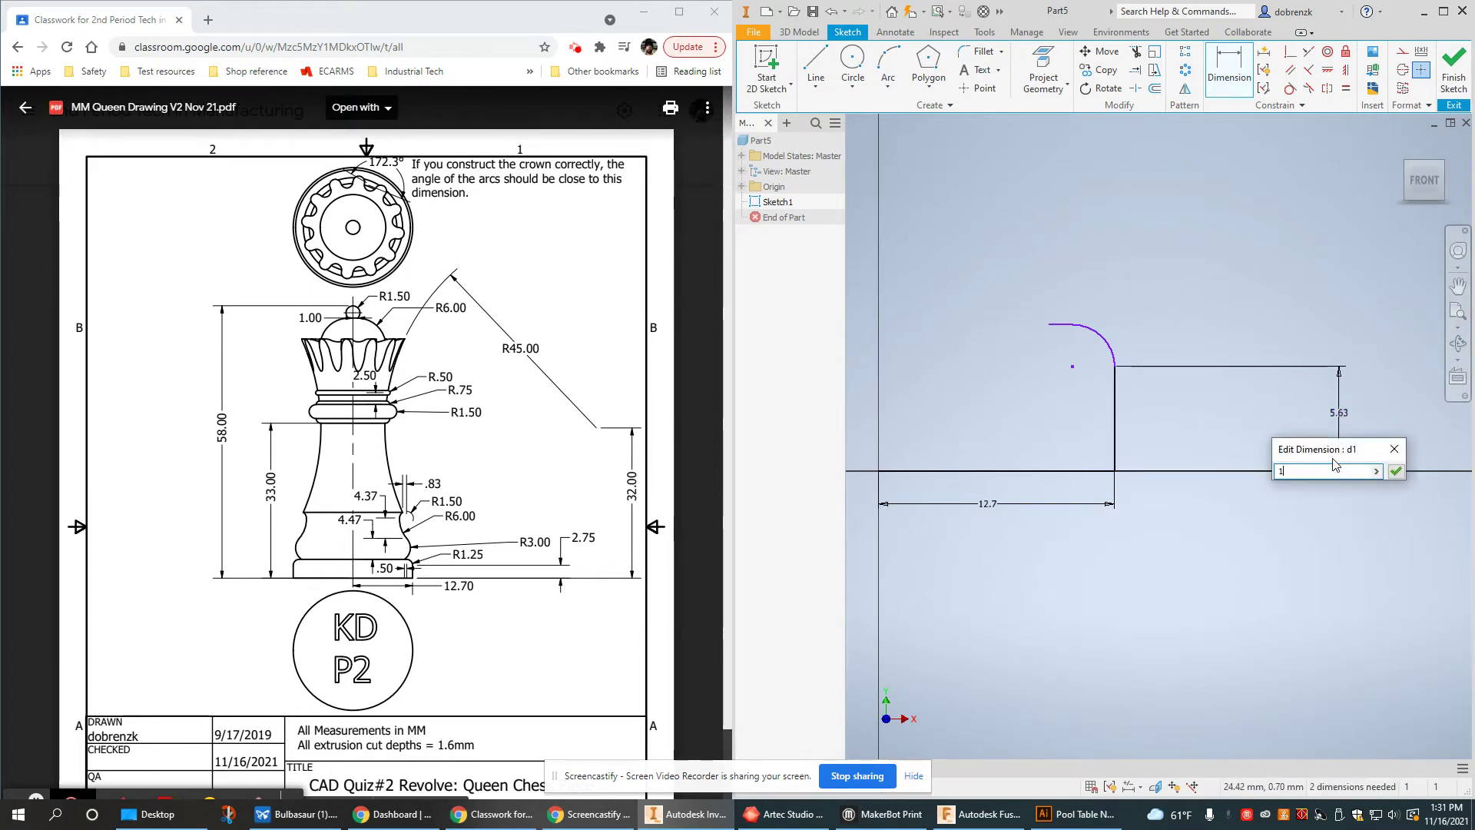
pyautogui.write('2.75')
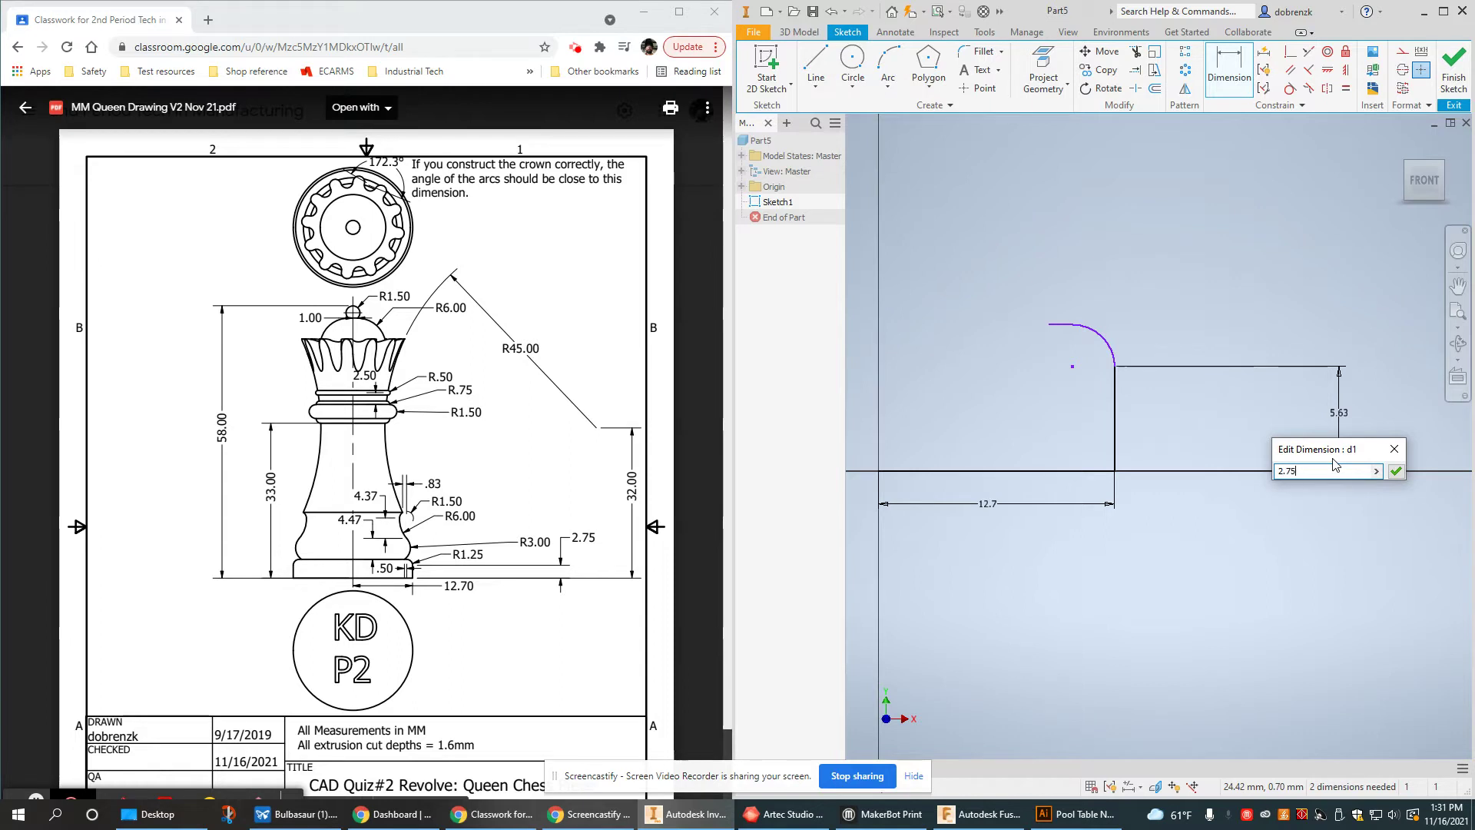
pyautogui.press('Return')
pyautogui.scroll(3, 1073, 421)
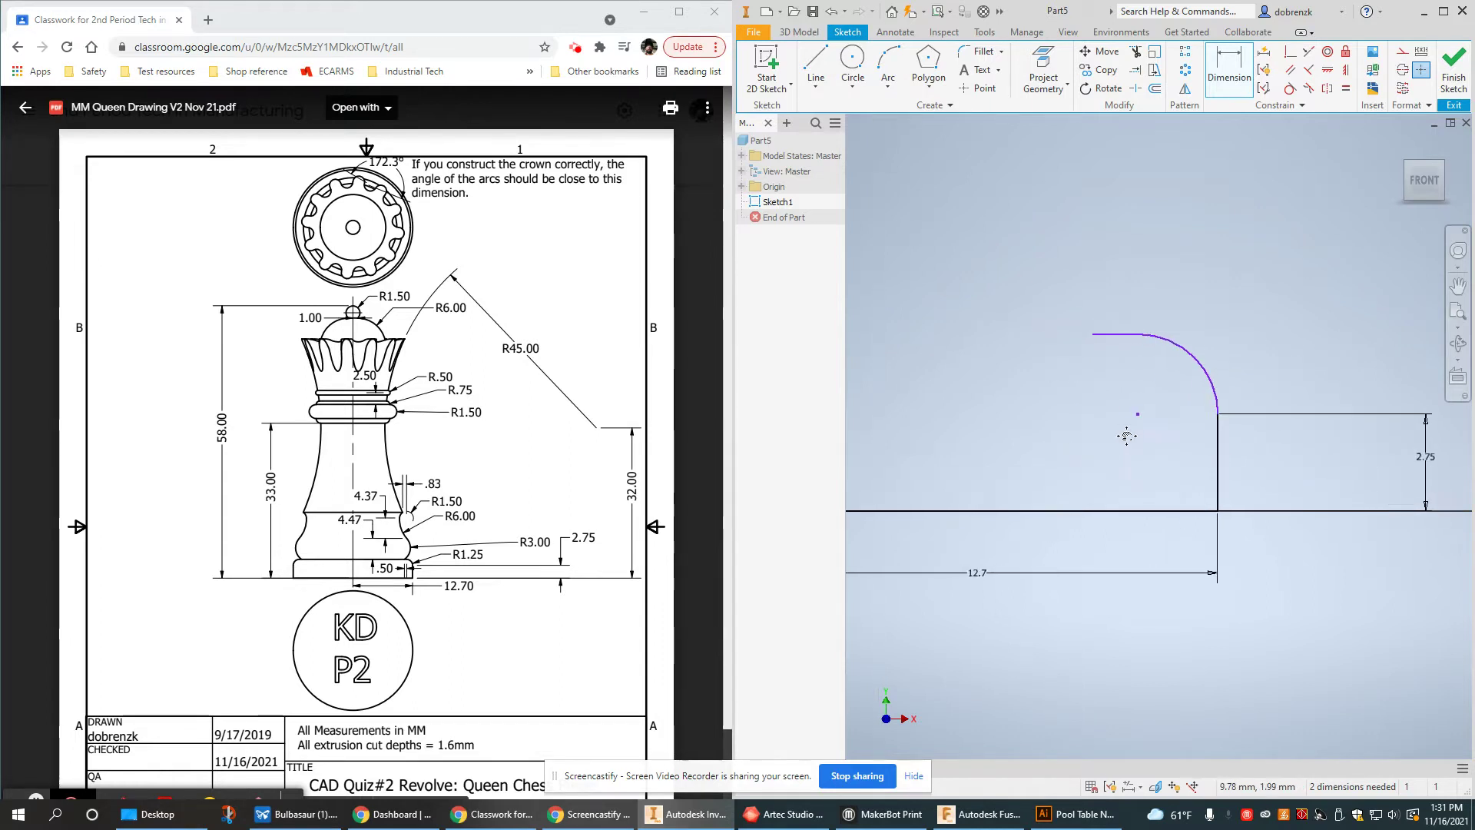
# Try to apply tangent constraints between the arc and the vertical side line, and between the arc and the short top line
pyautogui.click(1291, 89)
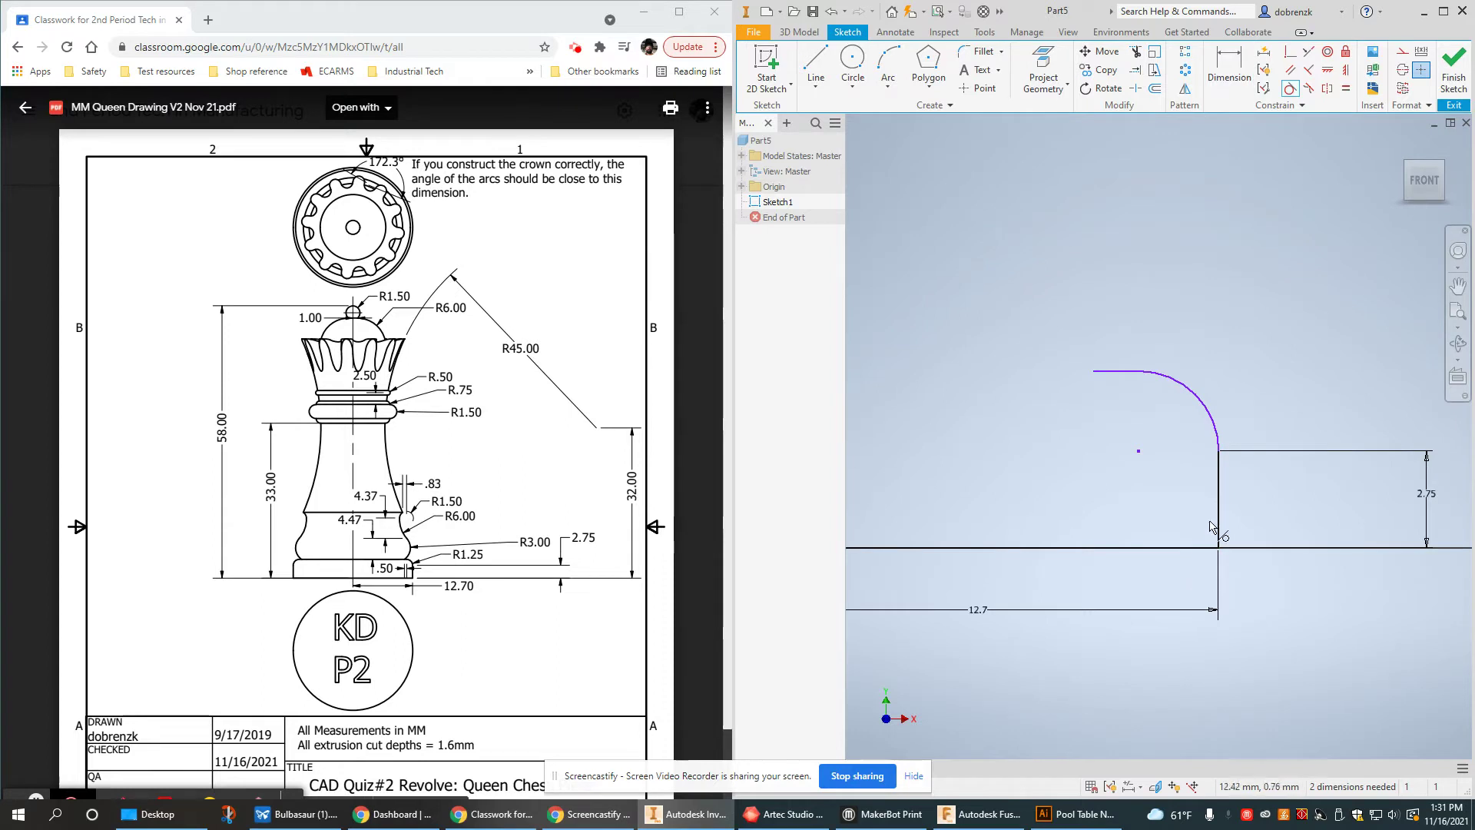
pyautogui.click(1219, 461)
pyautogui.click(1214, 426)
pyautogui.click(1073, 149)
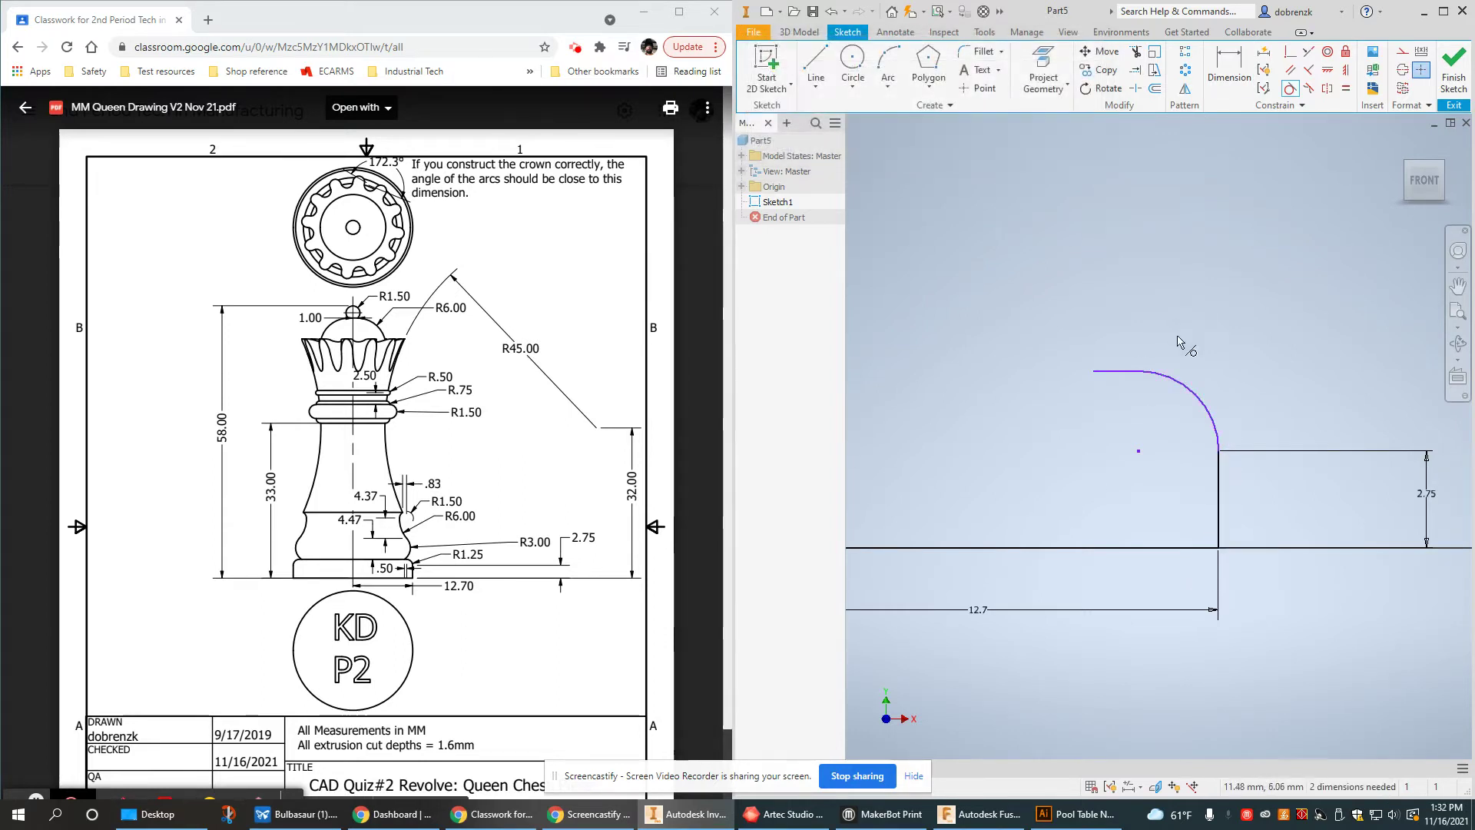
pyautogui.click(1124, 377)
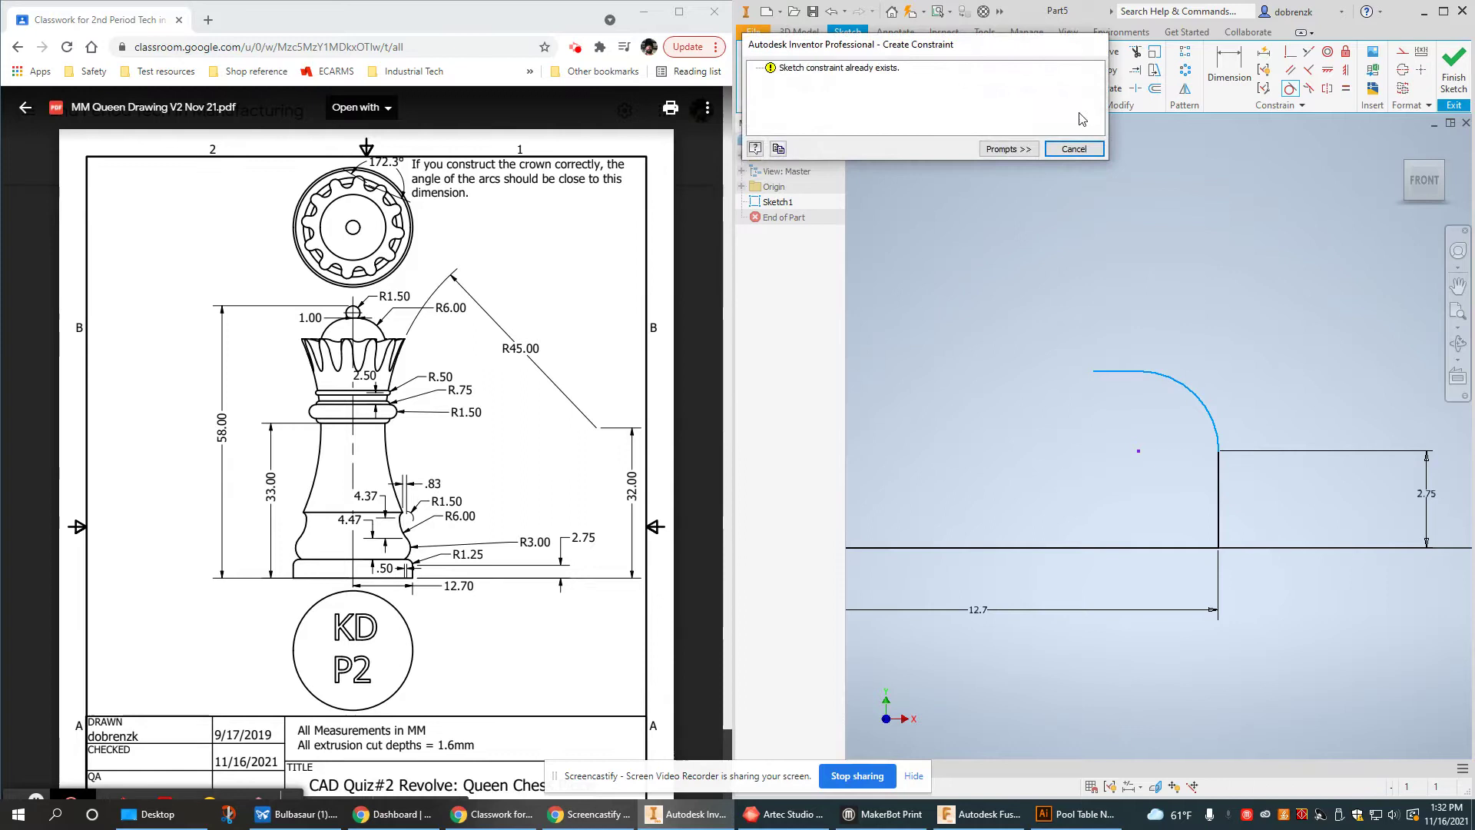
pyautogui.click(1081, 149)
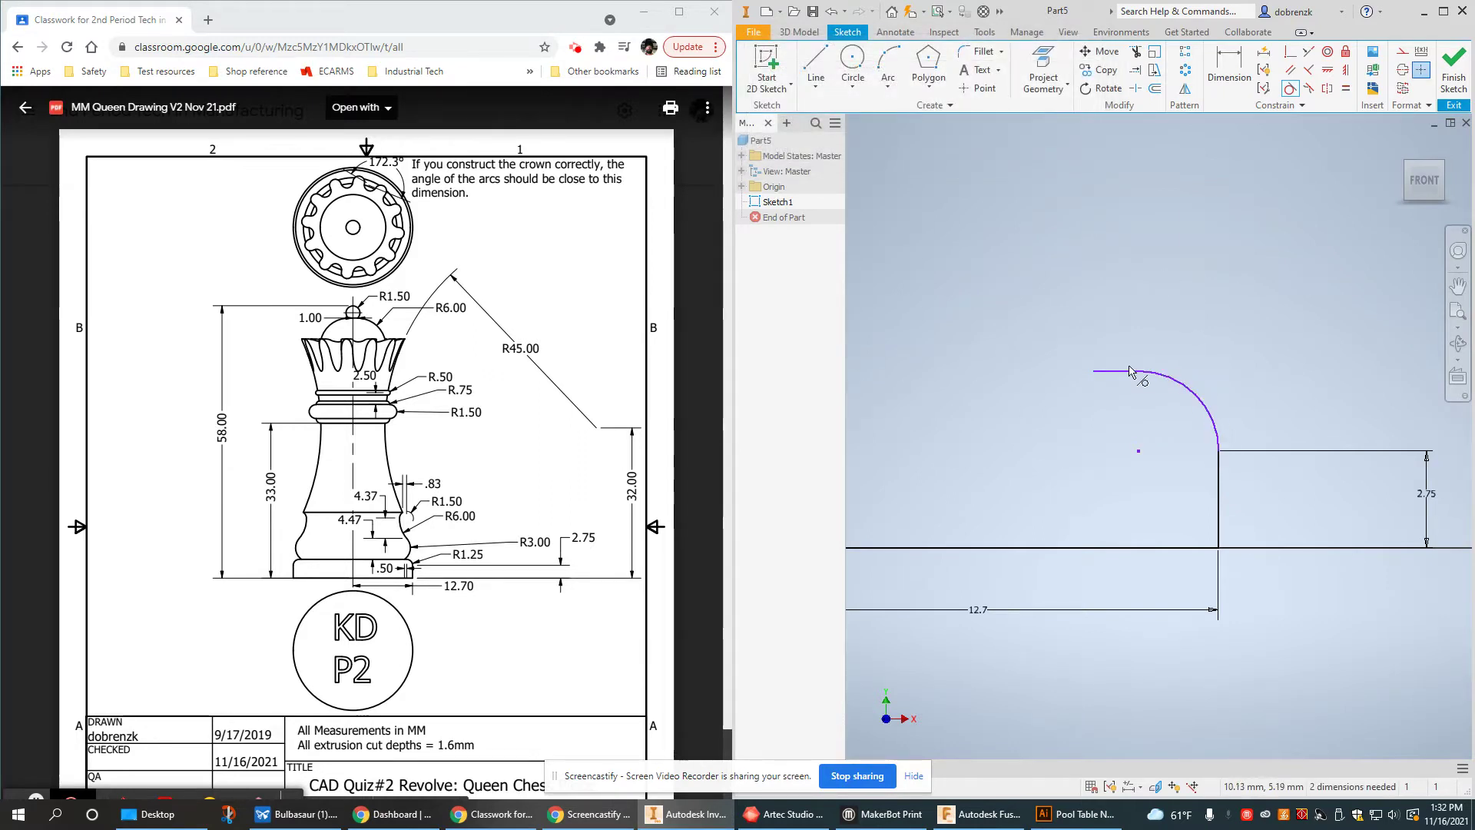
# Leave the Tangent constraint and inspect the constraints at both ends of the base profile's arc
pyautogui.click(1166, 374)
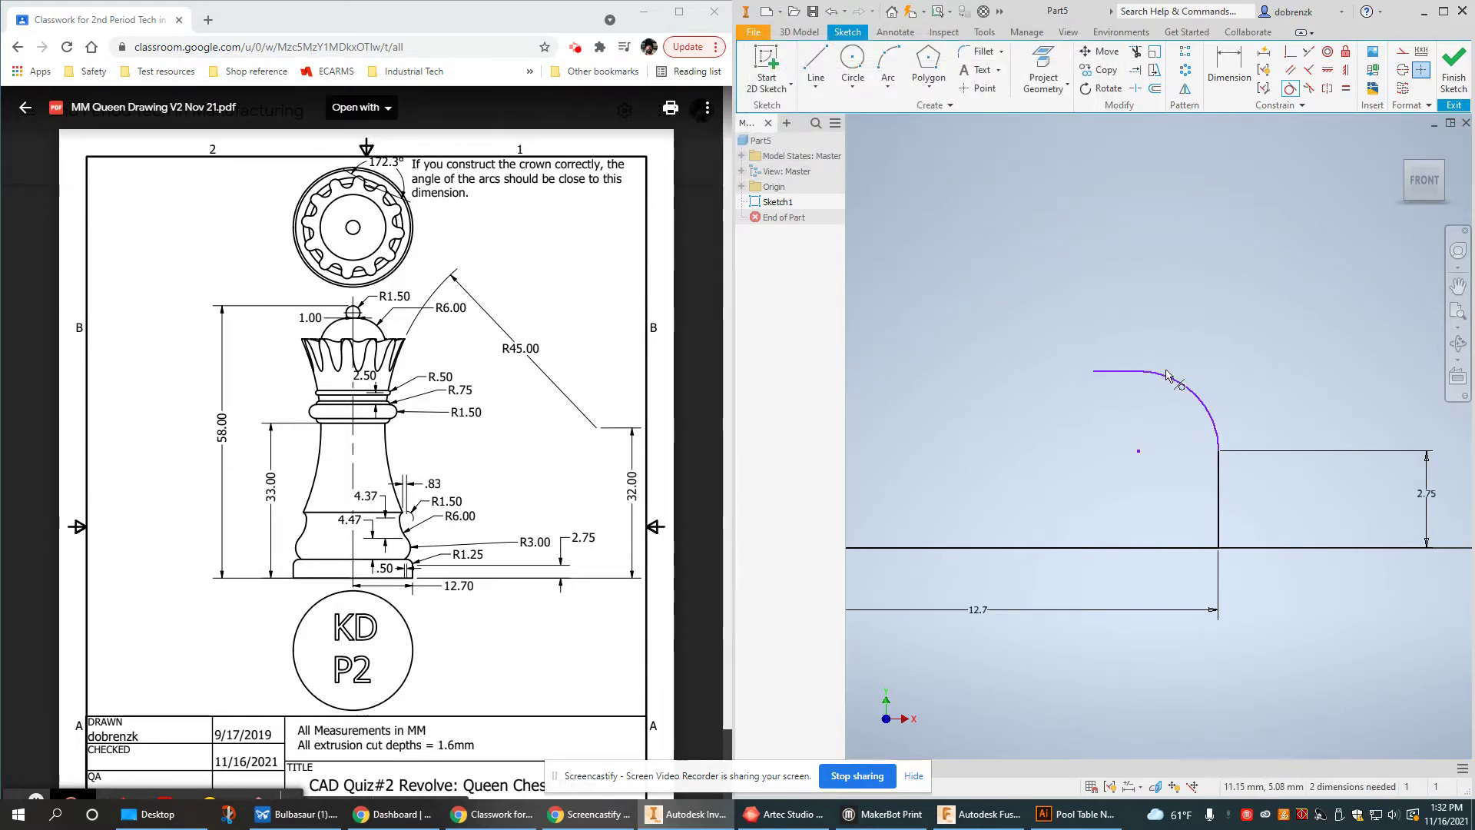
pyautogui.rightClick(1020, 243)
pyautogui.click(1075, 242)
pyautogui.moveTo(1037, 276); pyautogui.dragTo(1285, 523)
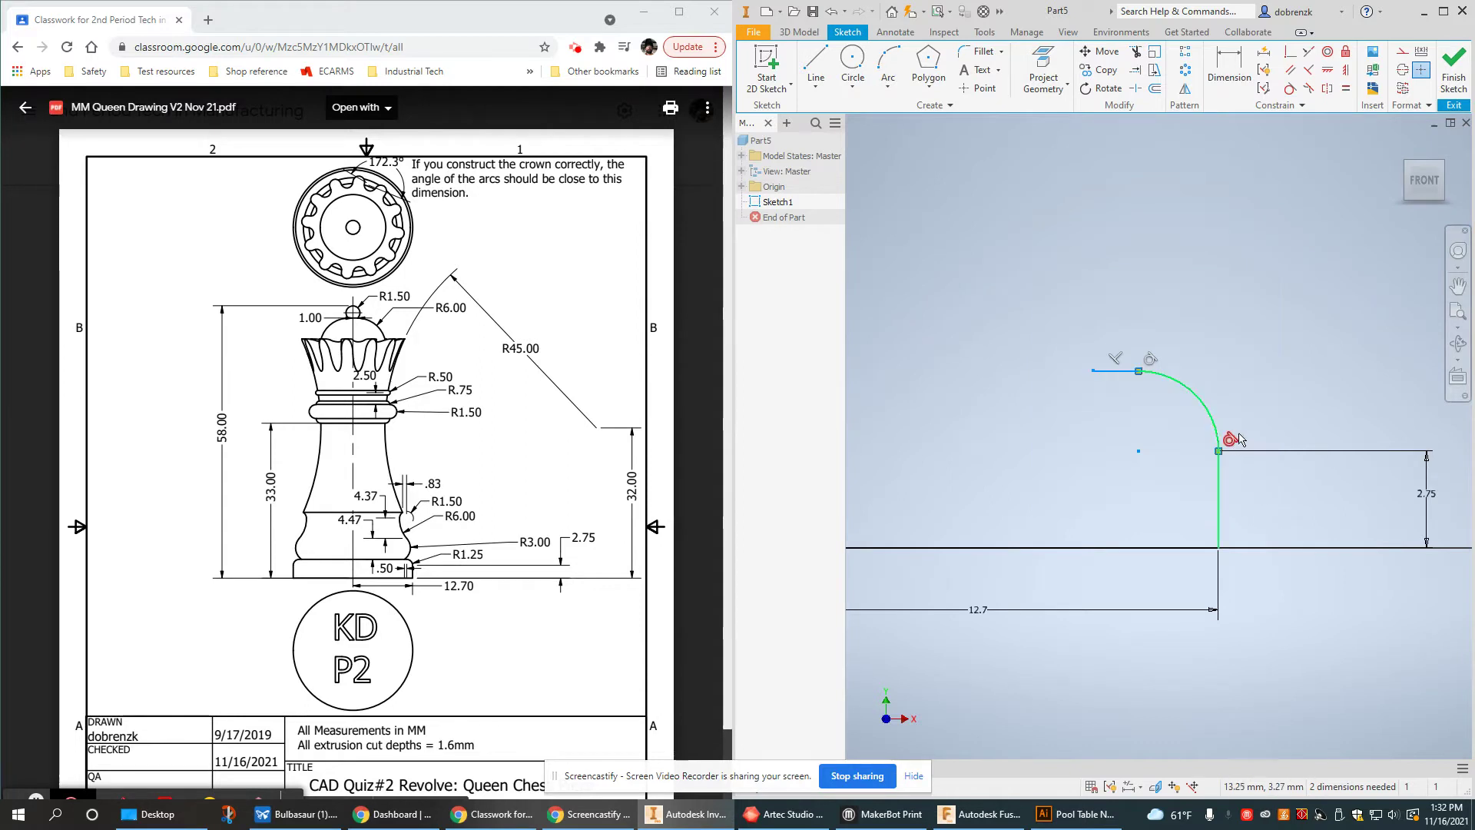
pyautogui.click(1213, 280)
pyautogui.moveTo(1346, 482); pyautogui.dragTo(1248, 467, button='middle')
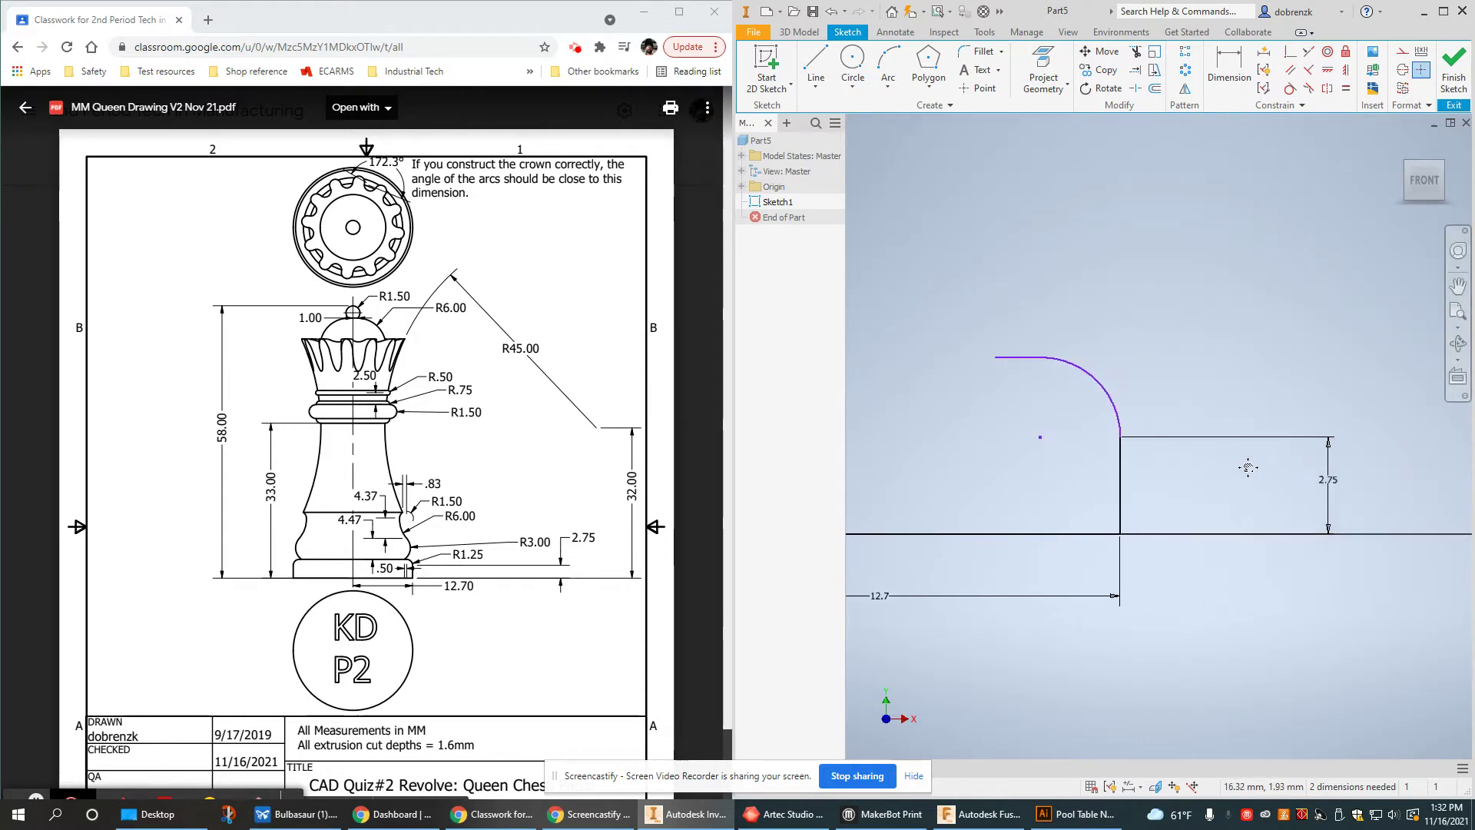
# Dimension the radius of the base profile's corner arc at 1.25 mm
pyautogui.click(1229, 69)
pyautogui.click(1125, 398)
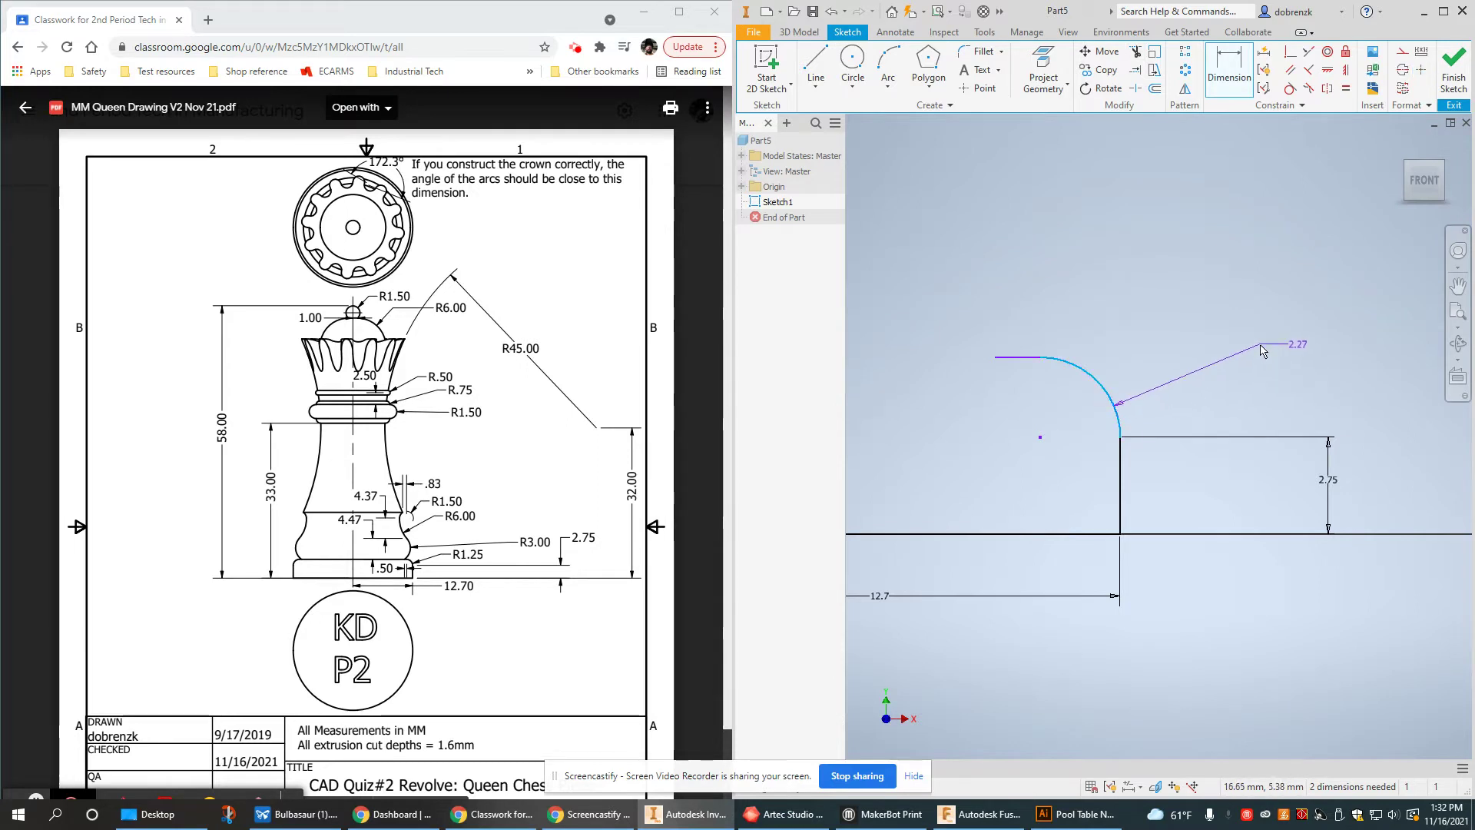
pyautogui.click(1302, 331)
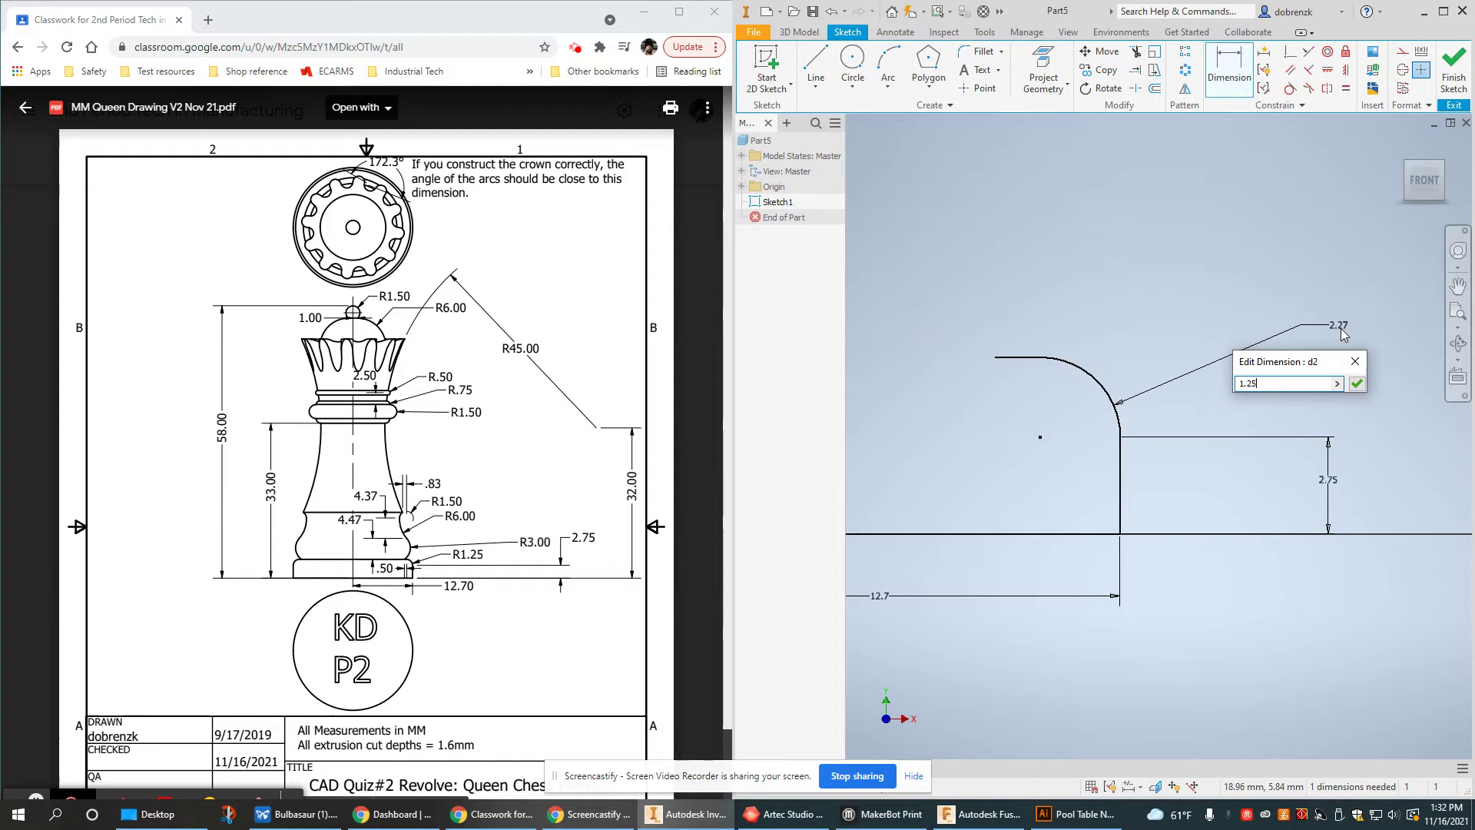
pyautogui.press('Return')
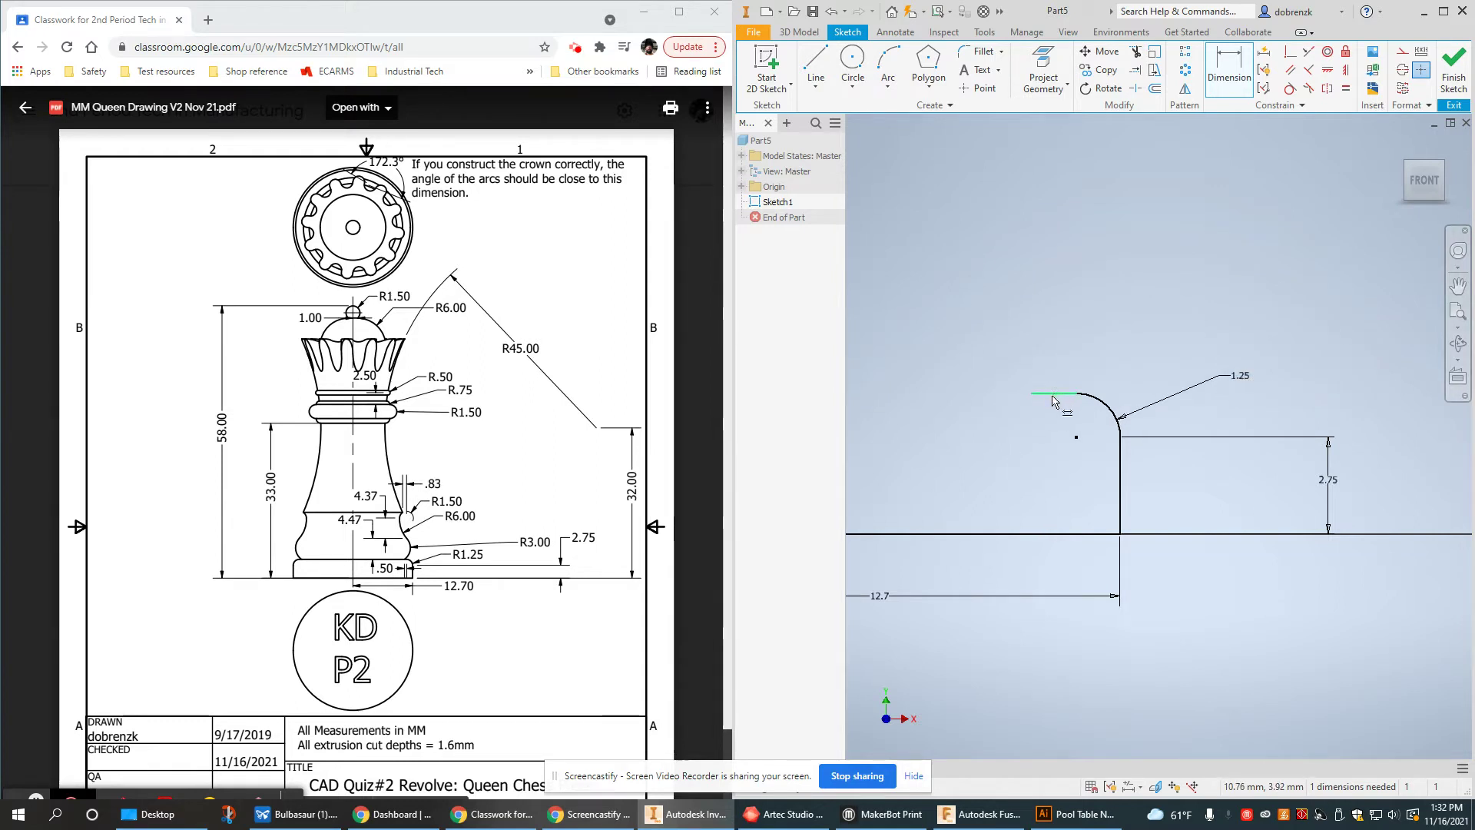
# Dimension the short horizontal line on top of the base at 0.5 mm
pyautogui.click(1056, 452)
pyautogui.write('0.5')
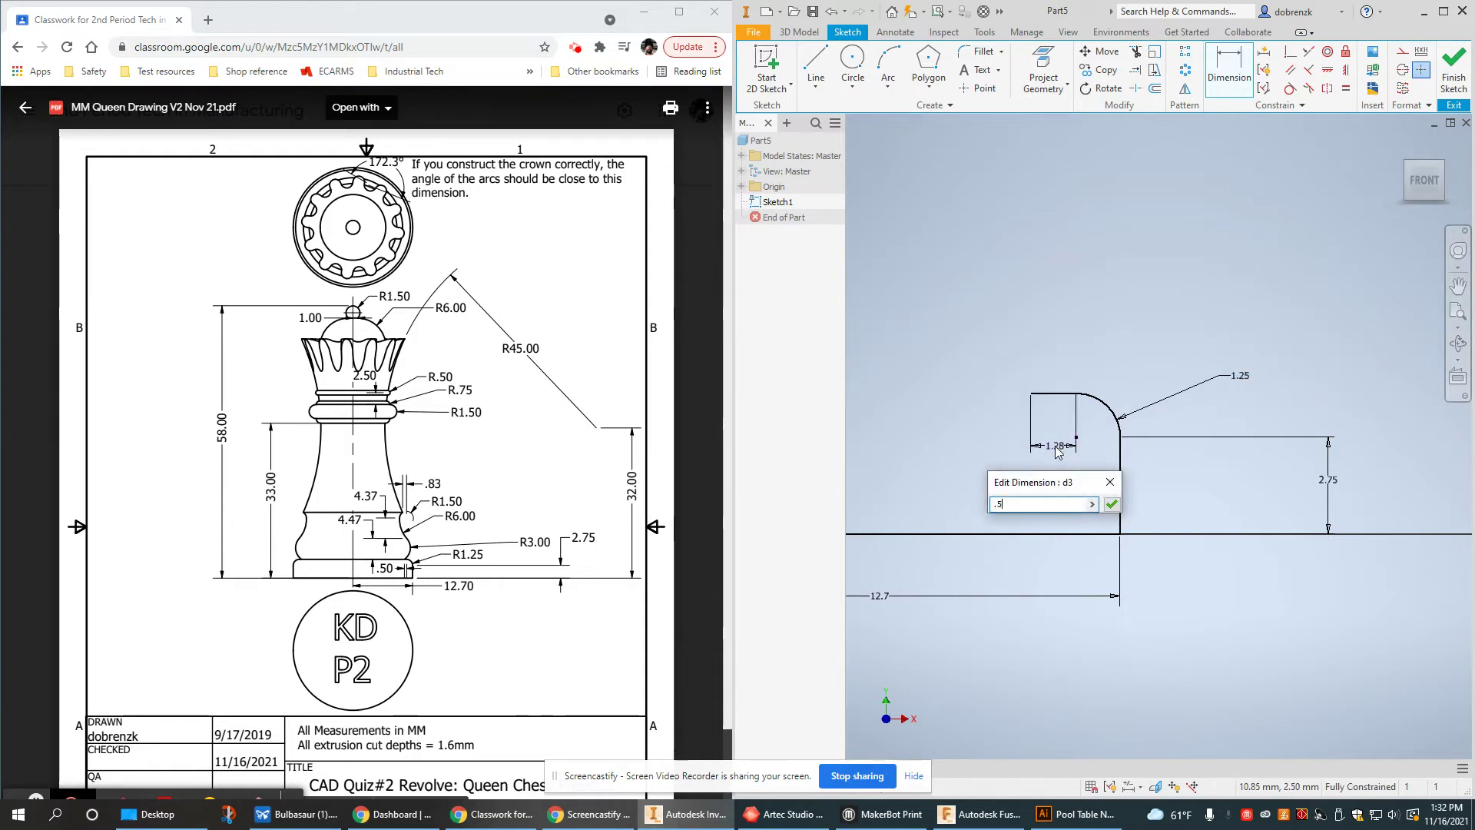
pyautogui.press('Return')
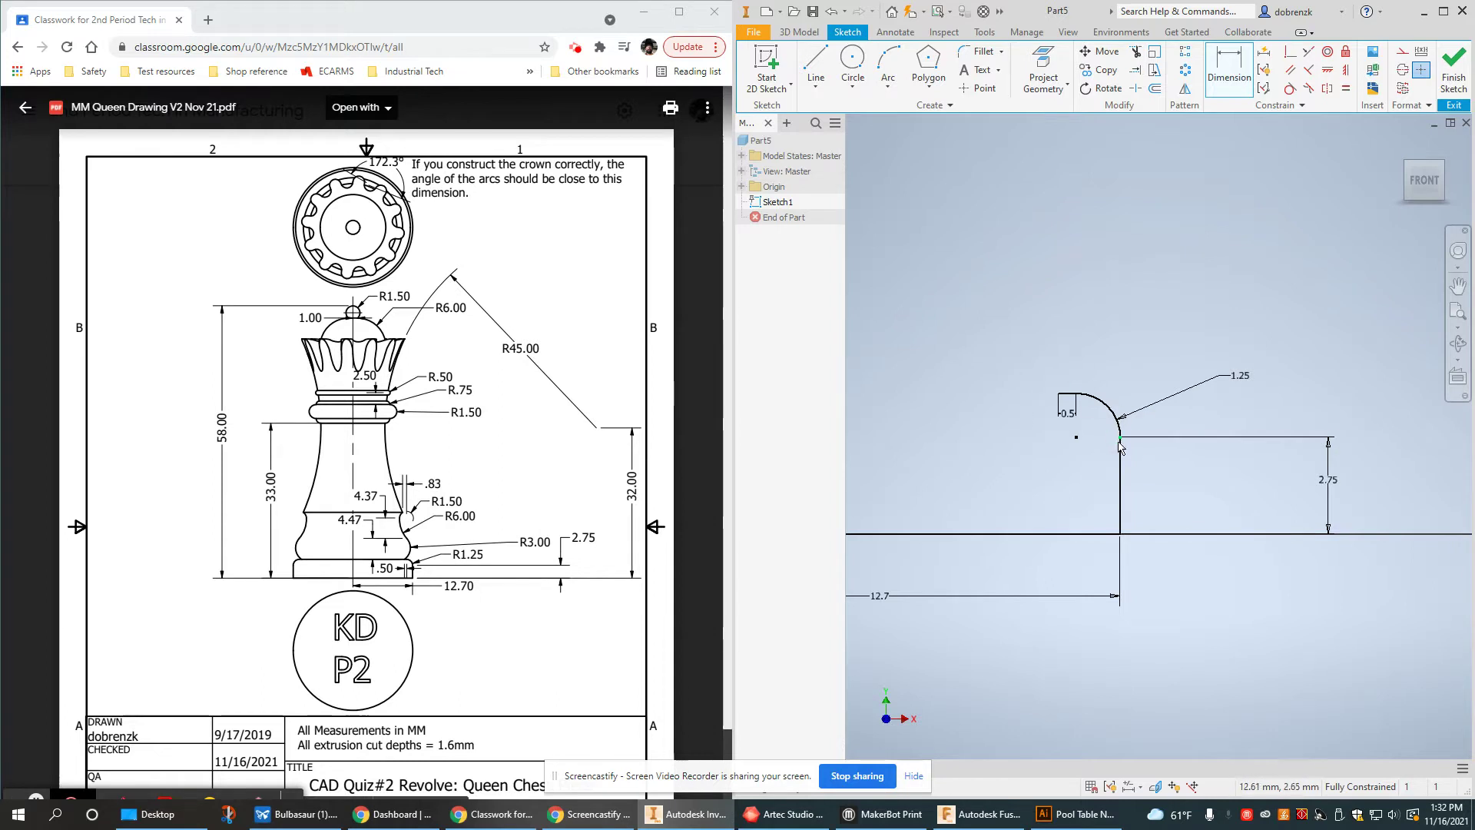
# Sketch an outward-bulging three-point arc, about 6.3 mm across with a radius of about 4.2 mm, up from the short top line's inner end
pyautogui.scroll(2, 1118, 446)
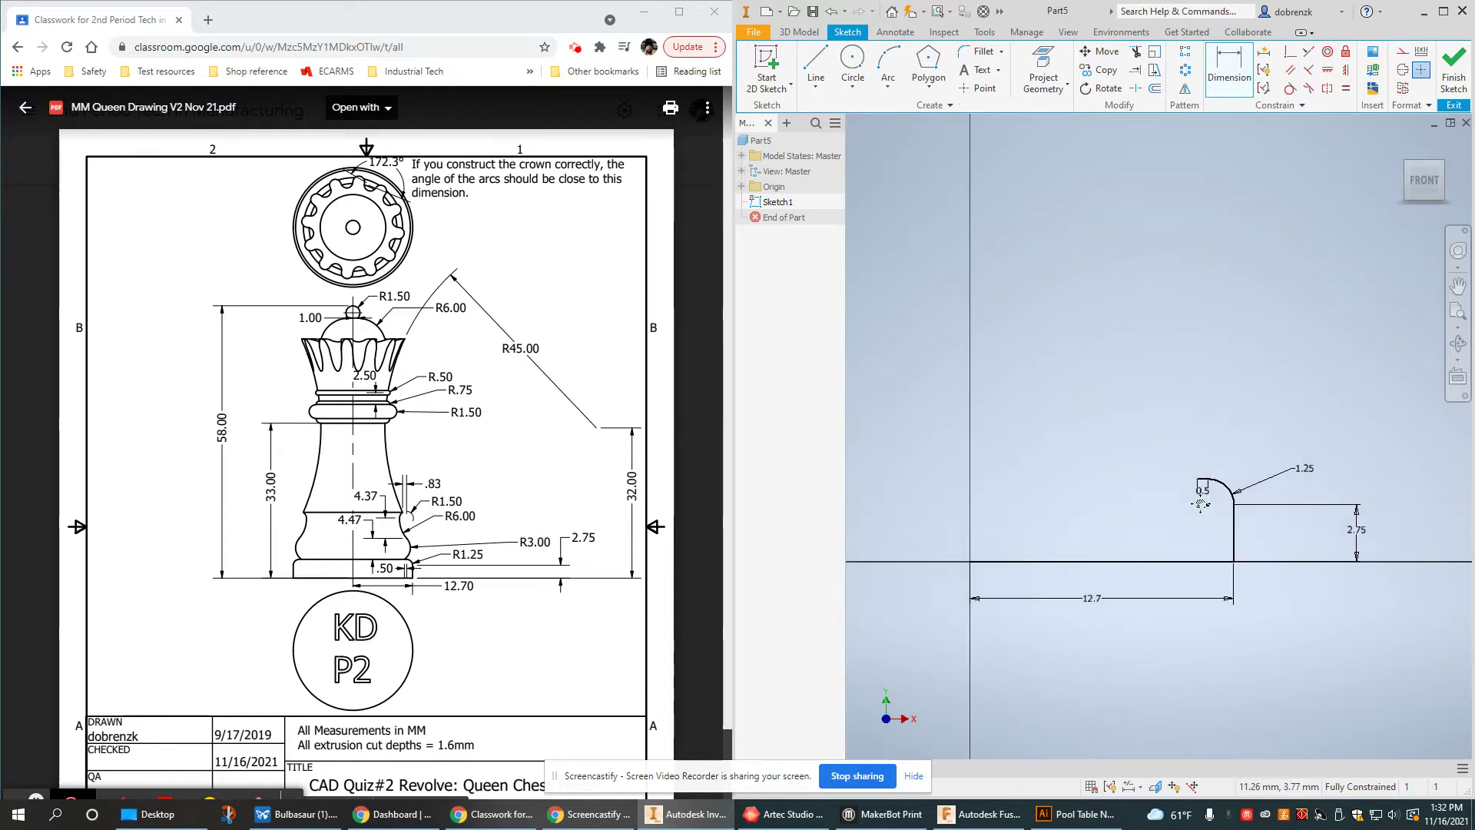
pyautogui.moveTo(1200, 504); pyautogui.dragTo(1207, 504, button='middle')
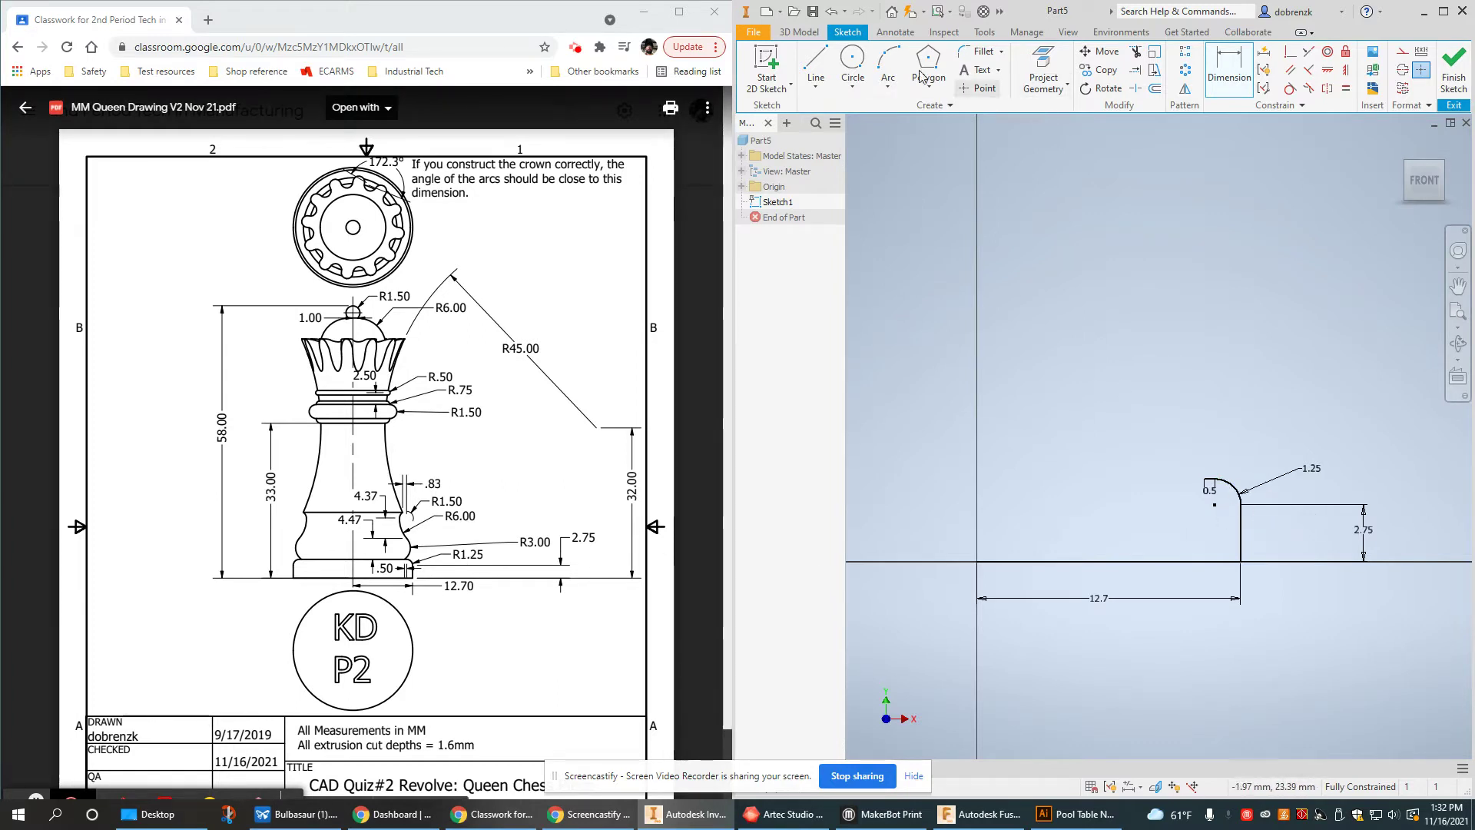
pyautogui.click(888, 65)
pyautogui.click(405, 555)
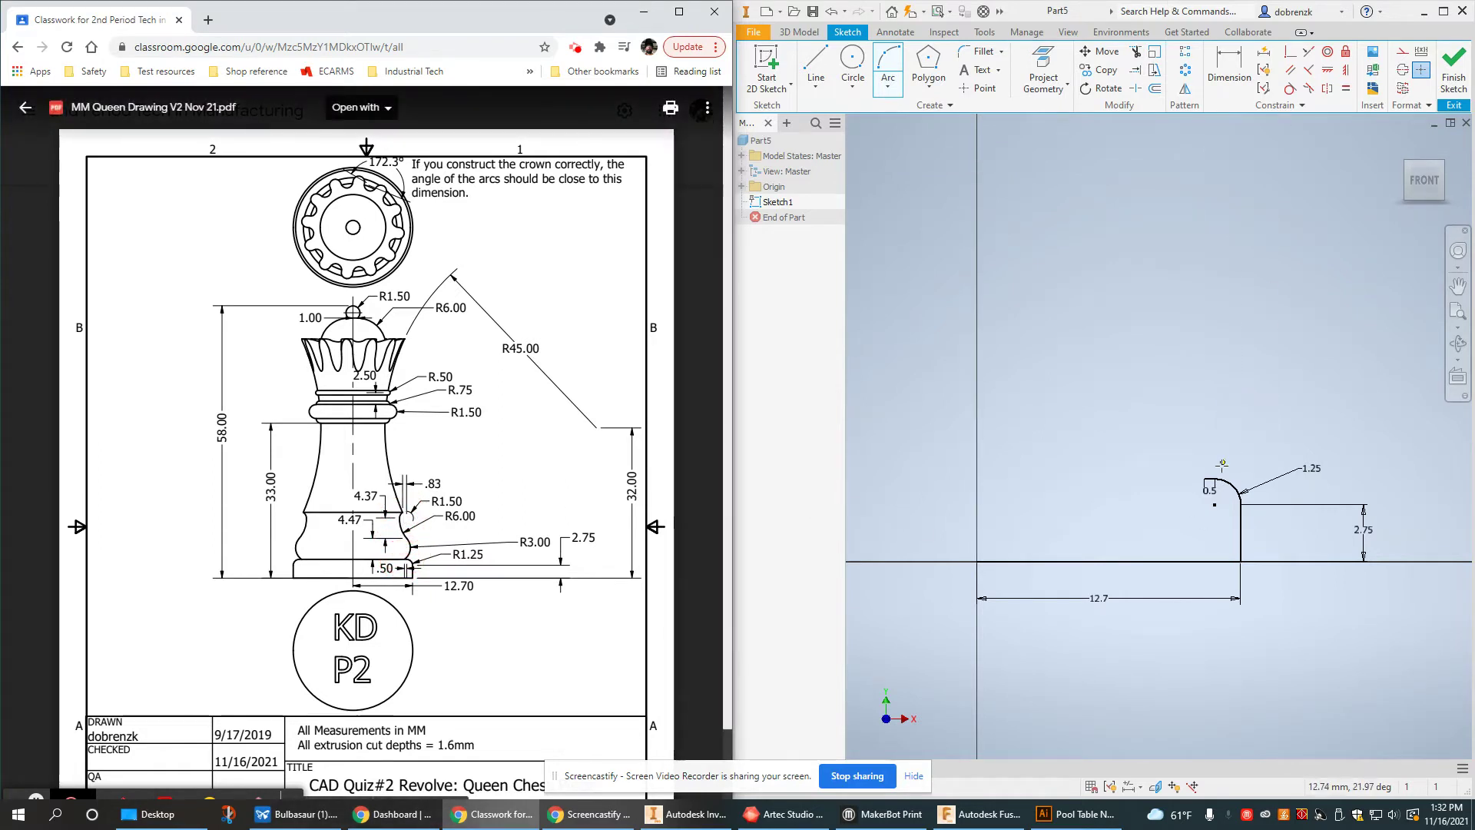
pyautogui.click(1204, 478)
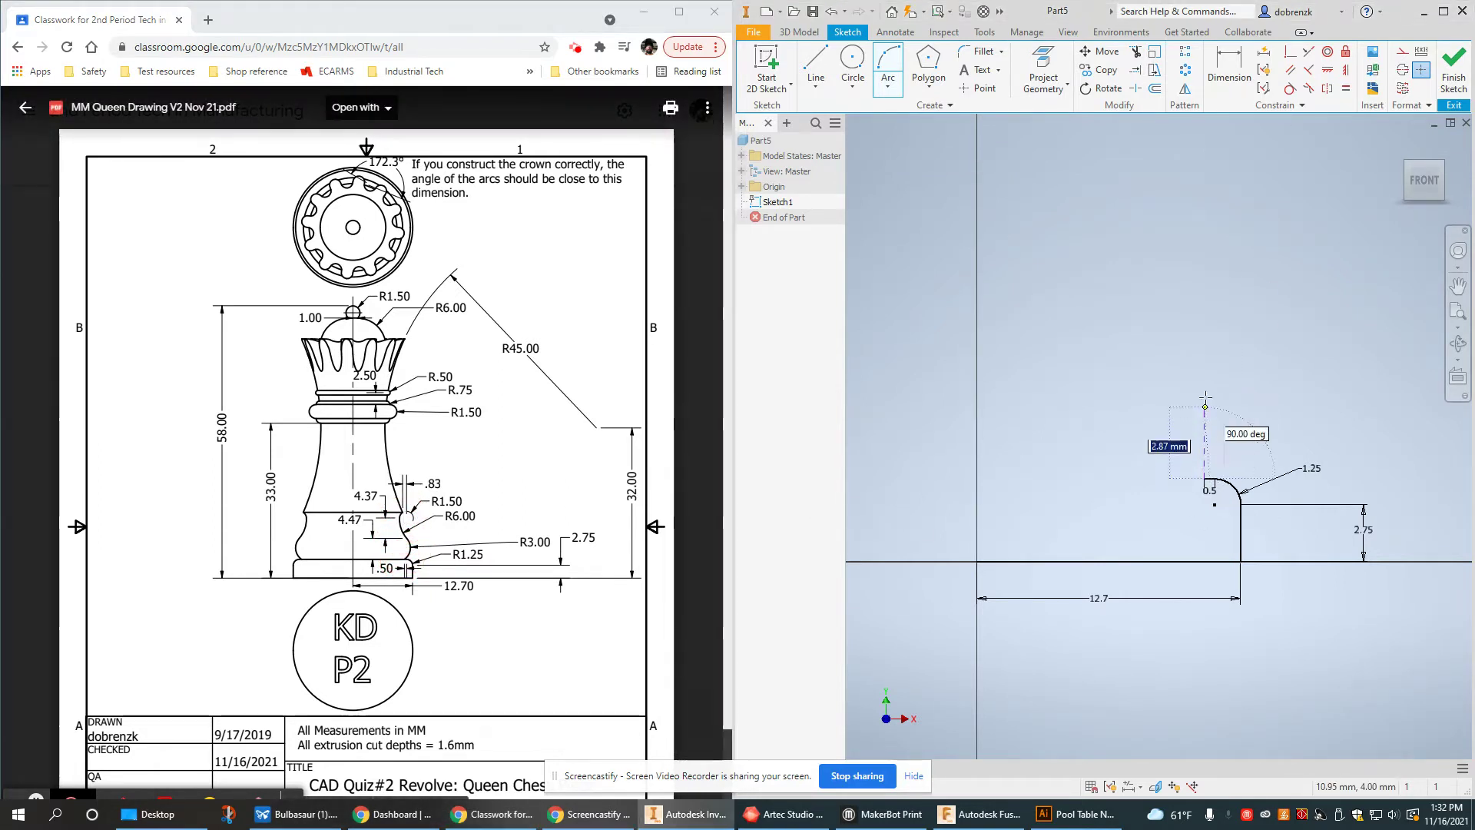
pyautogui.click(1191, 346)
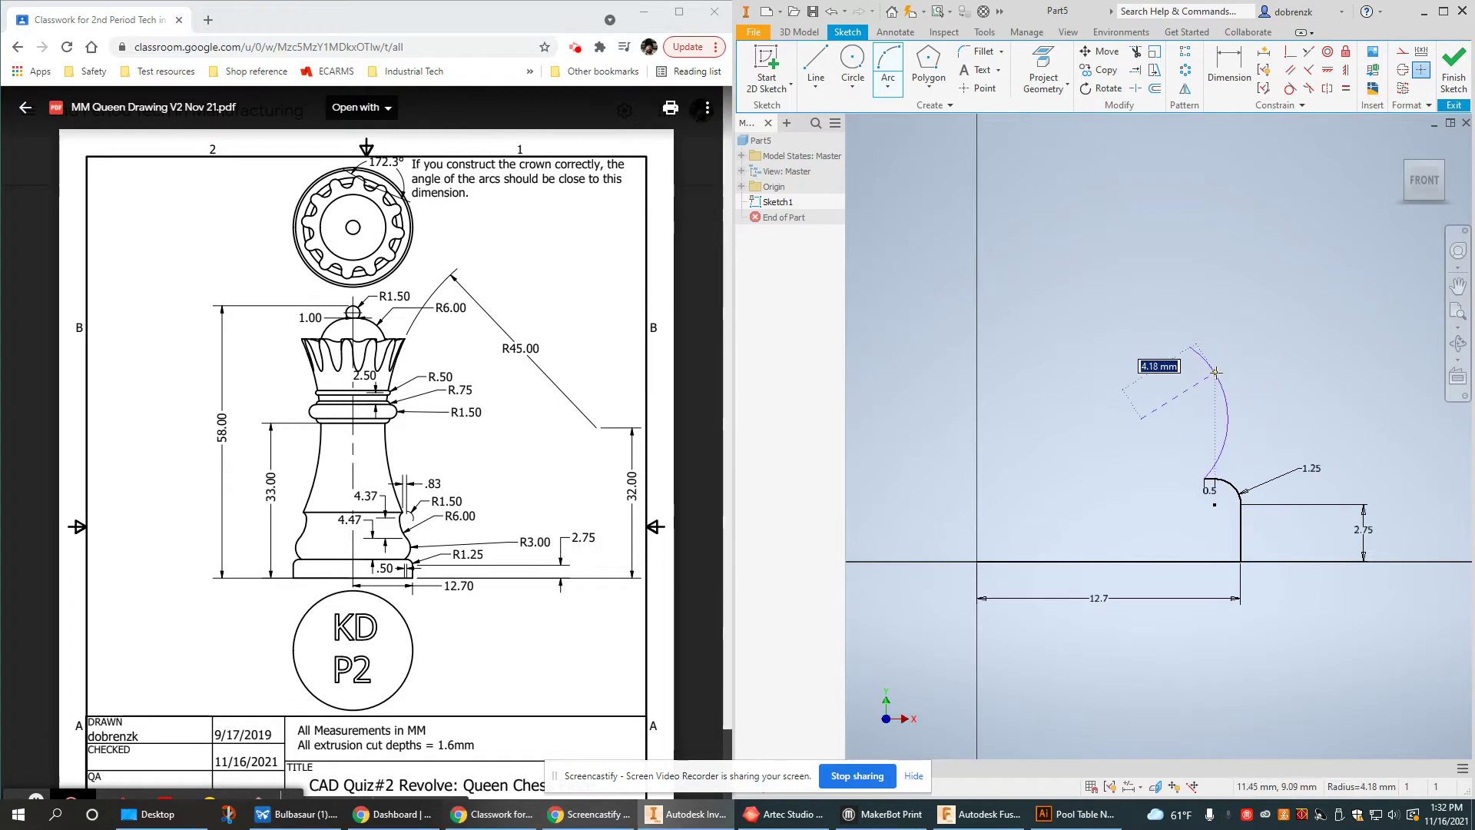
pyautogui.click(1214, 374)
# Continue the profile with an inward-curving arc about 6.3 mm across and a smaller arc of about 2.34 mm radius at its upper end
pyautogui.click(1188, 346)
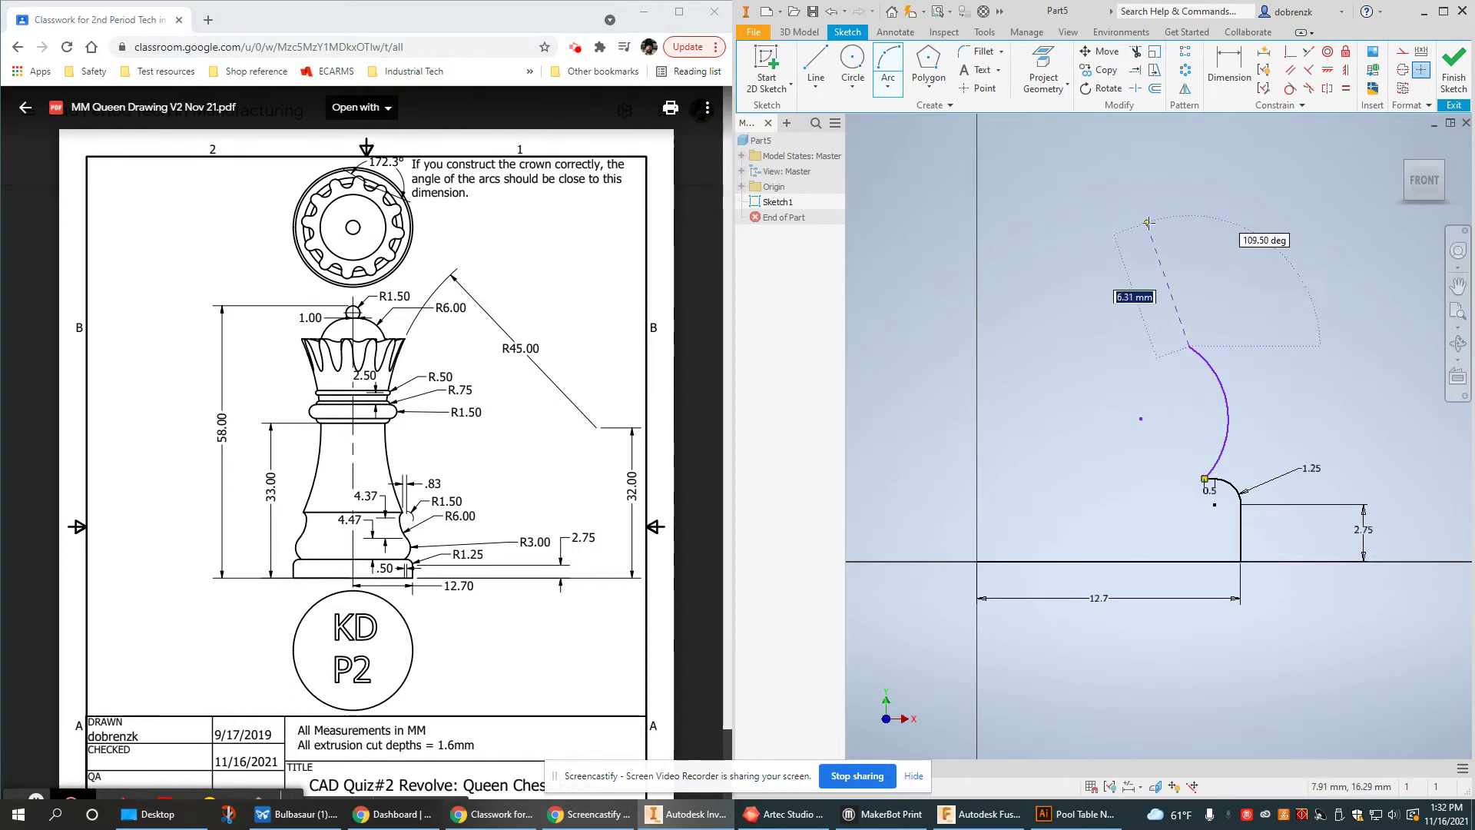
pyautogui.click(1149, 223)
pyautogui.click(1133, 264)
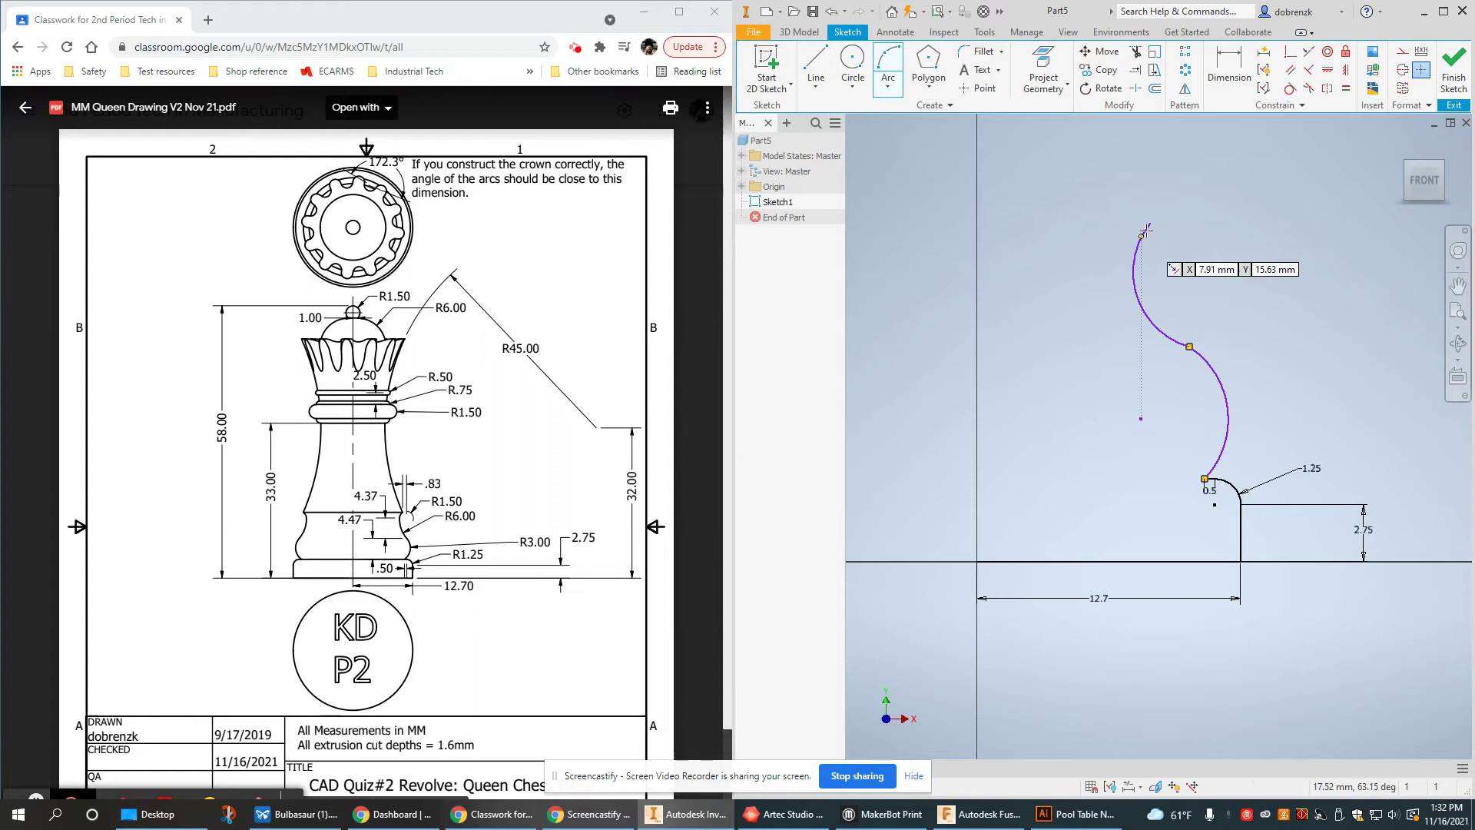
pyautogui.click(1150, 224)
pyautogui.click(1210, 201)
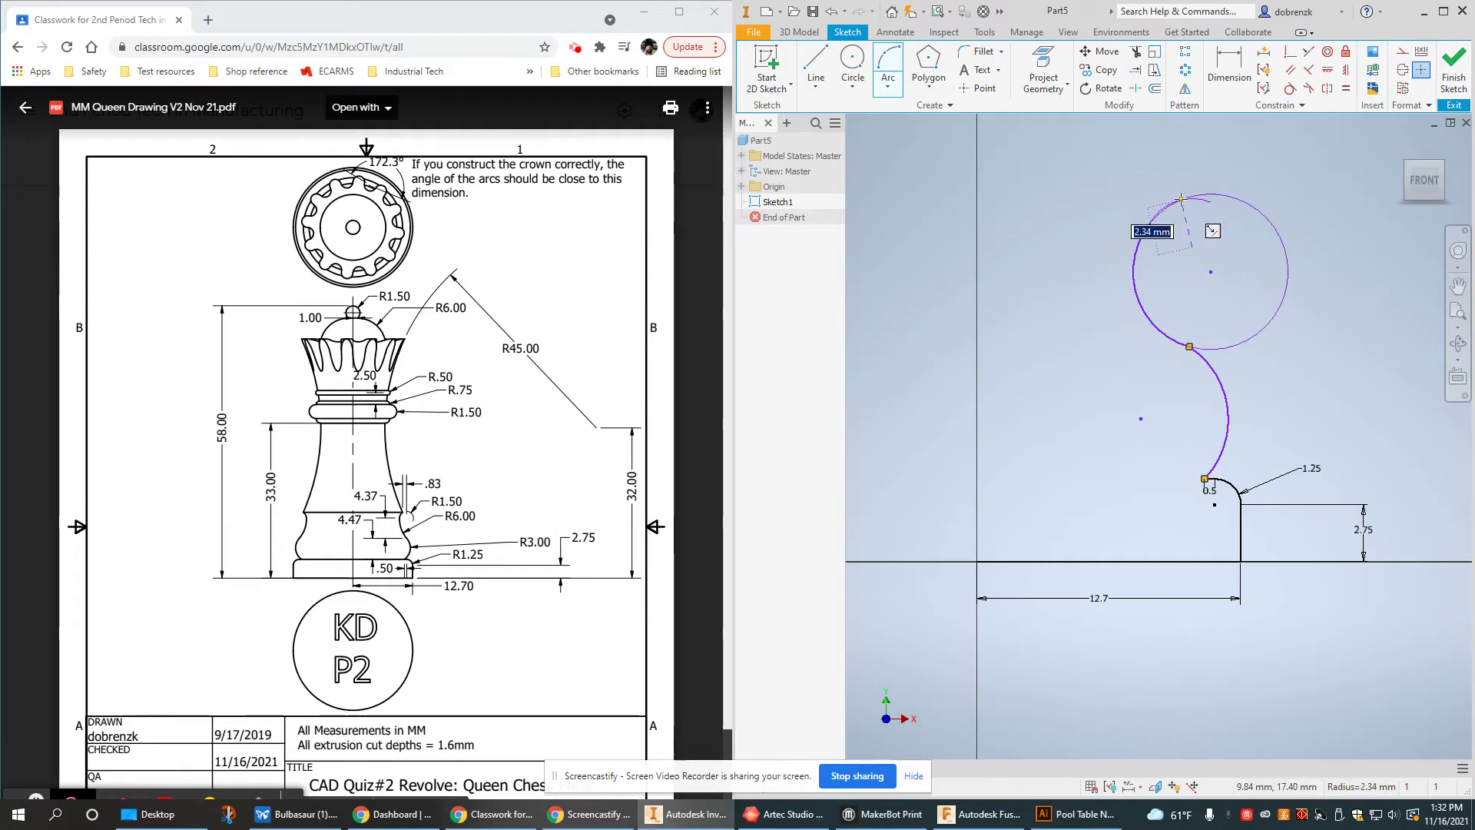
pyautogui.click(1182, 199)
pyautogui.press('Escape')
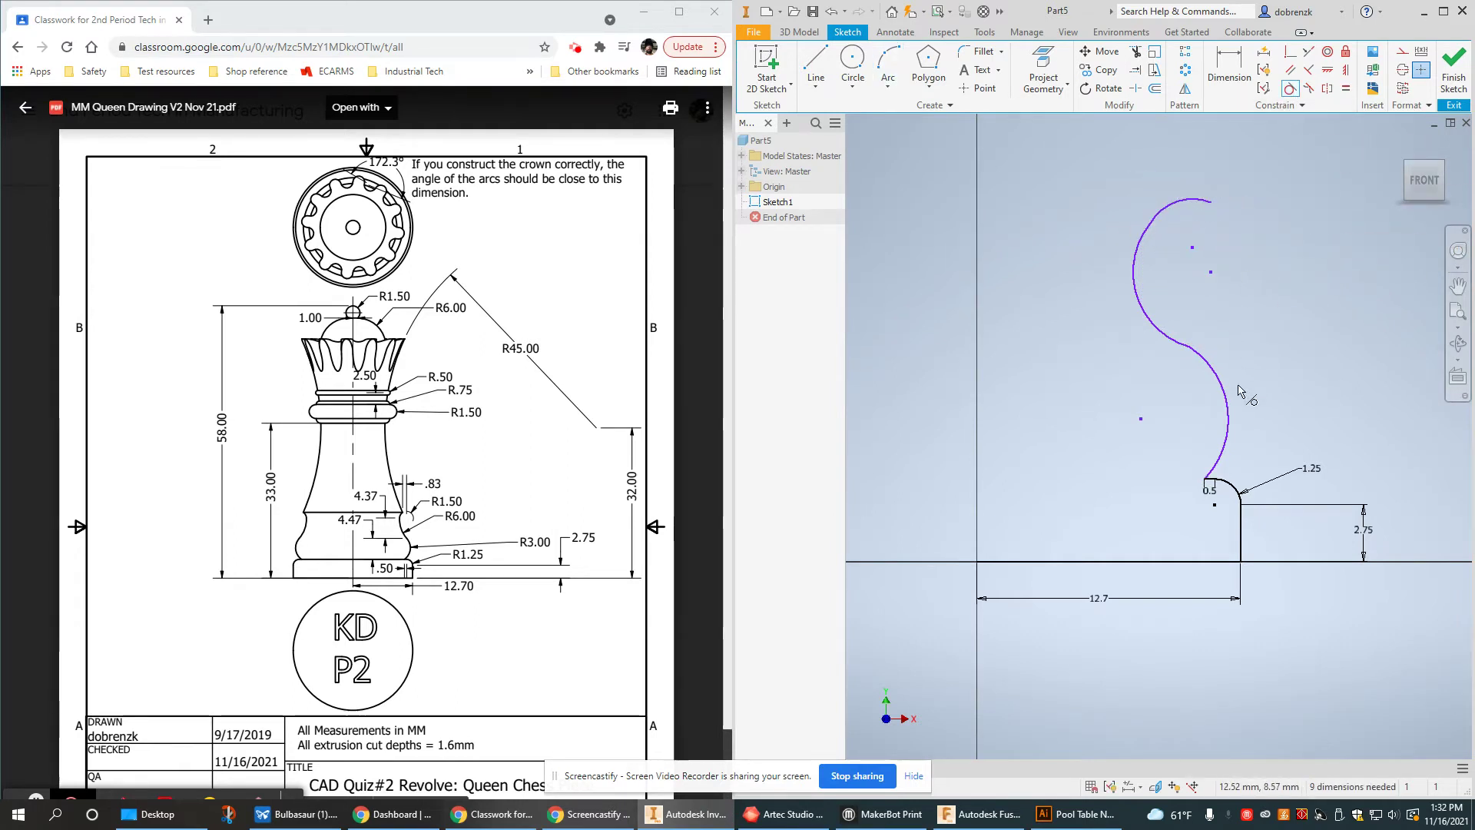
# Make the three body arcs tangent to one another where they meet
pyautogui.click(1204, 367)
pyautogui.click(1132, 263)
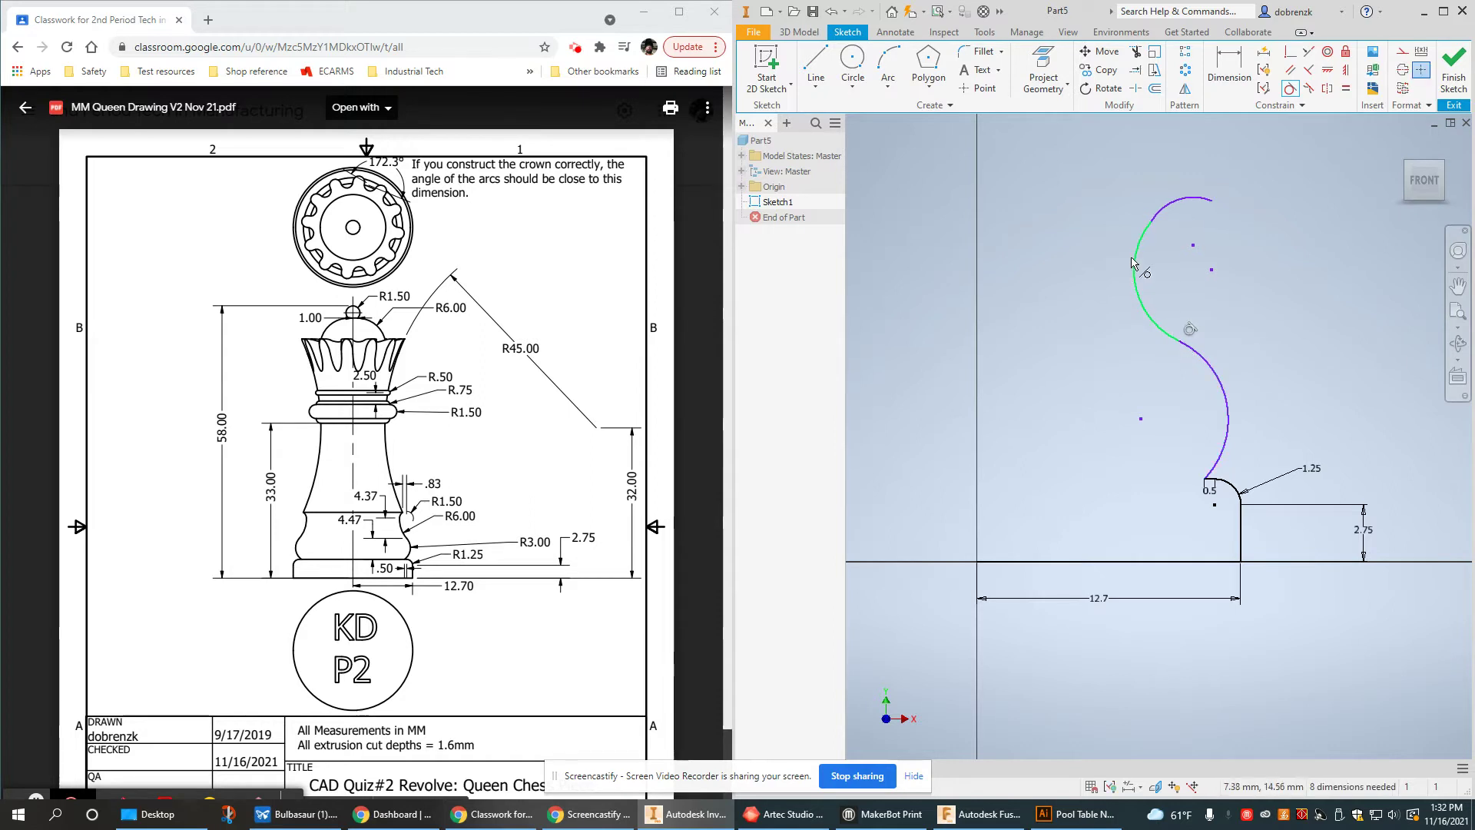
pyautogui.rightClick(1069, 319)
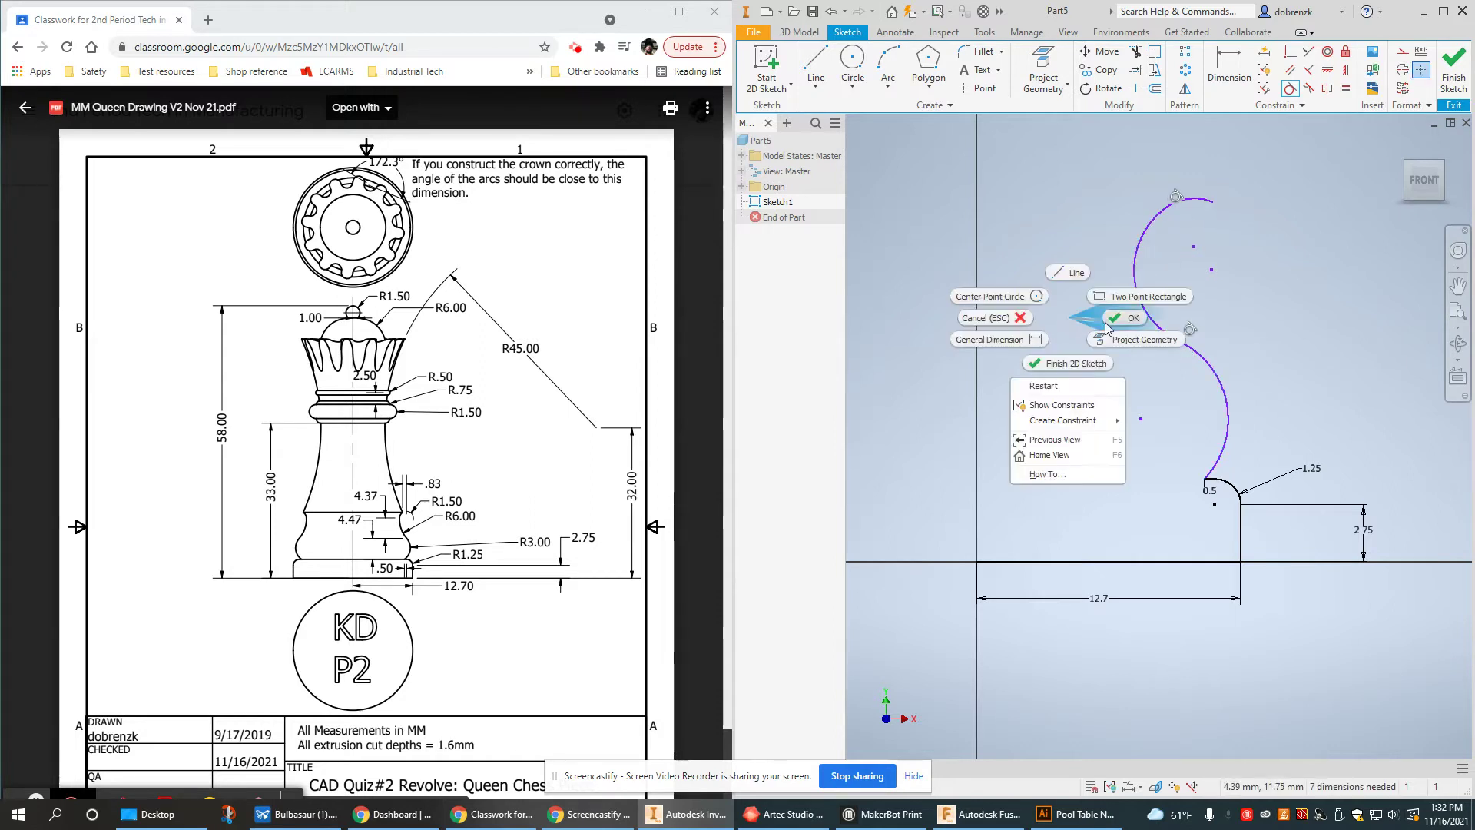
pyautogui.click(1127, 327)
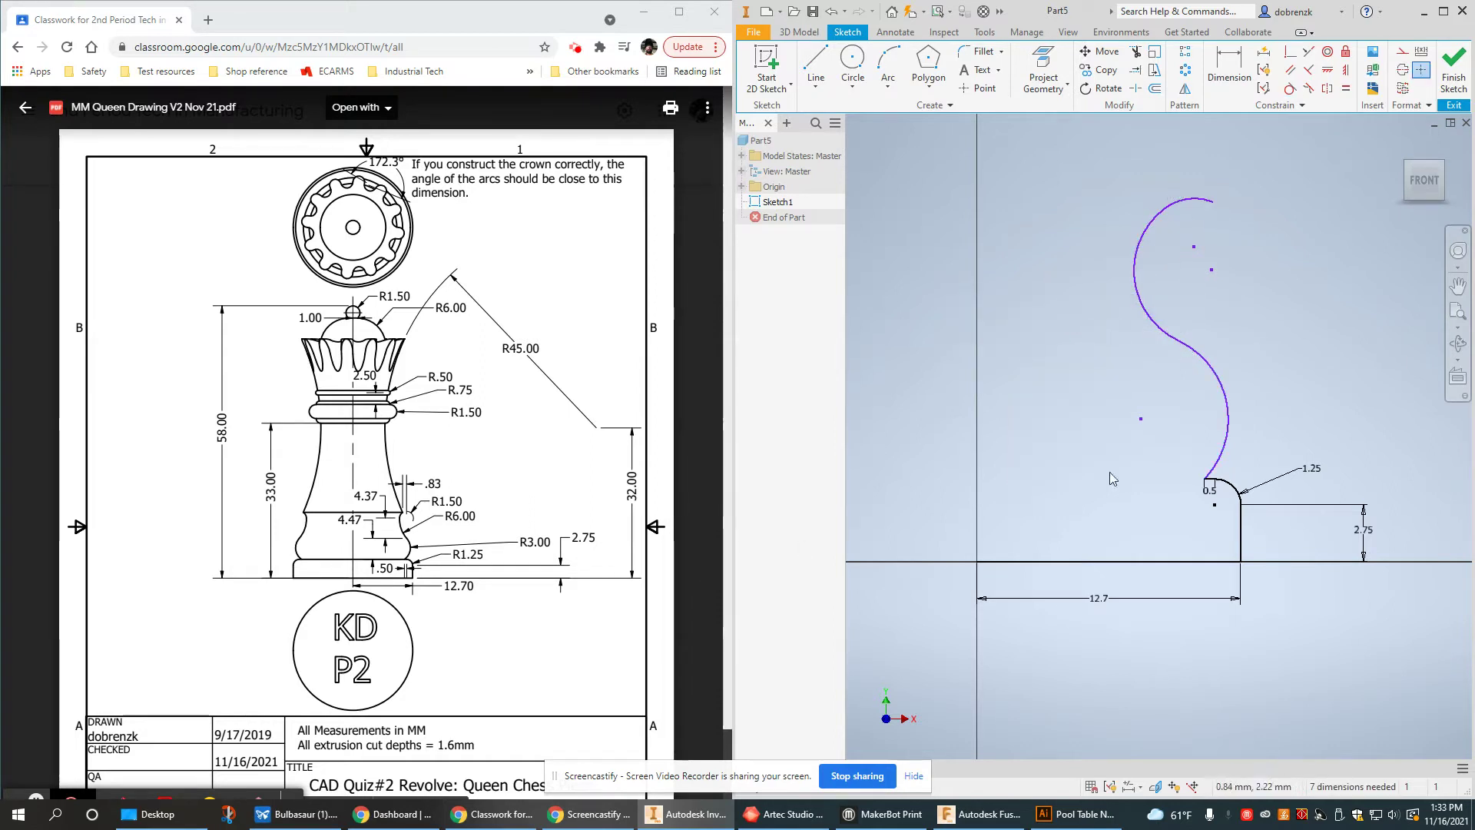
# Align the lower and upper endpoints of the outward-bulging arc with a vertical constraint
pyautogui.moveTo(1215, 413)
pyautogui.mouseDown(button='middle')
pyautogui.moveTo(1097, 410)
pyautogui.moveTo(1037, 437)
pyautogui.moveTo(1096, 486)
pyautogui.mouseUp(button='middle')
pyautogui.scroll(-5, 1035, 457)
pyautogui.scroll(4, 1034, 456)
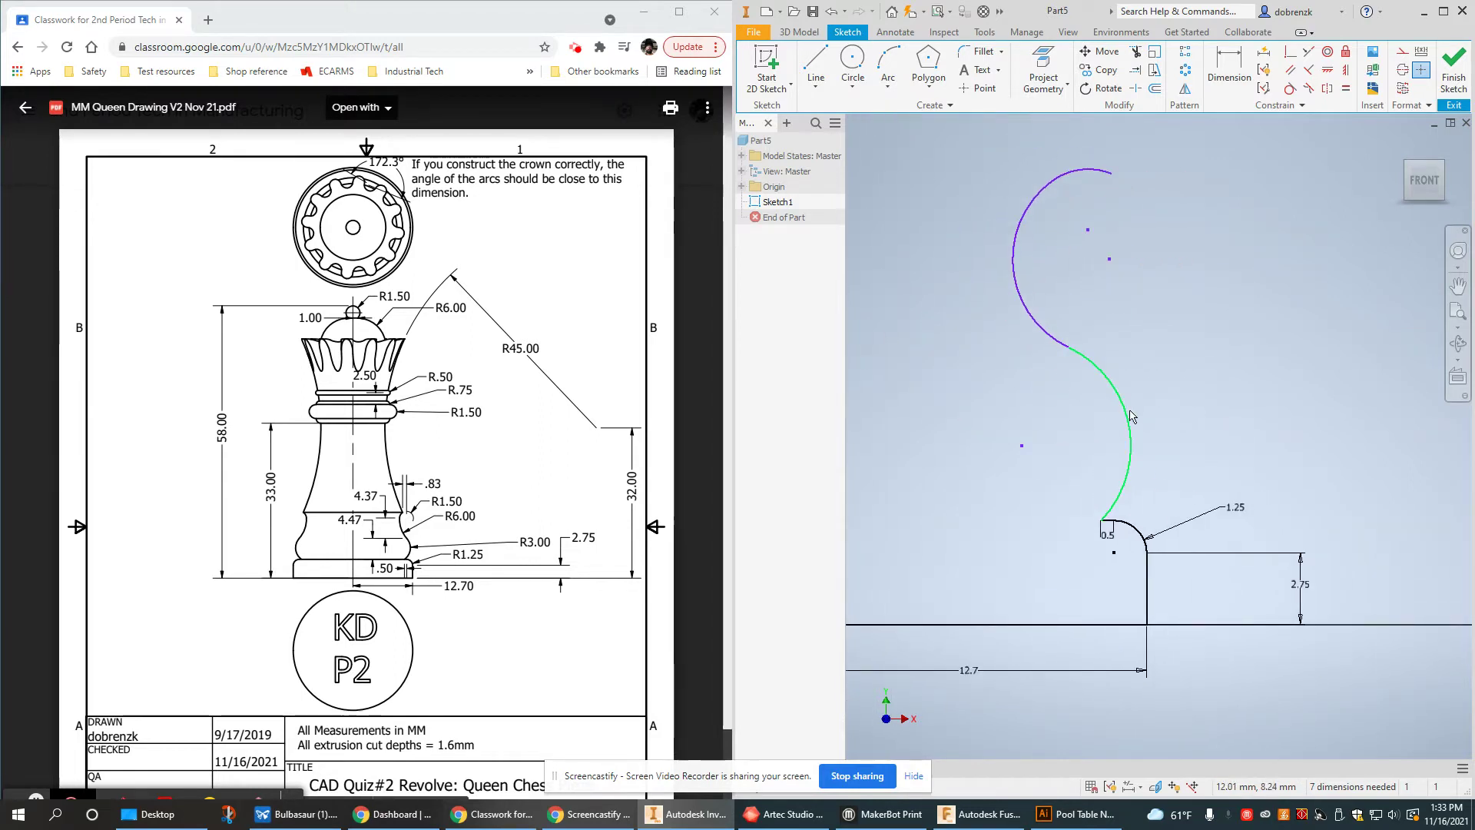
pyautogui.click(1346, 70)
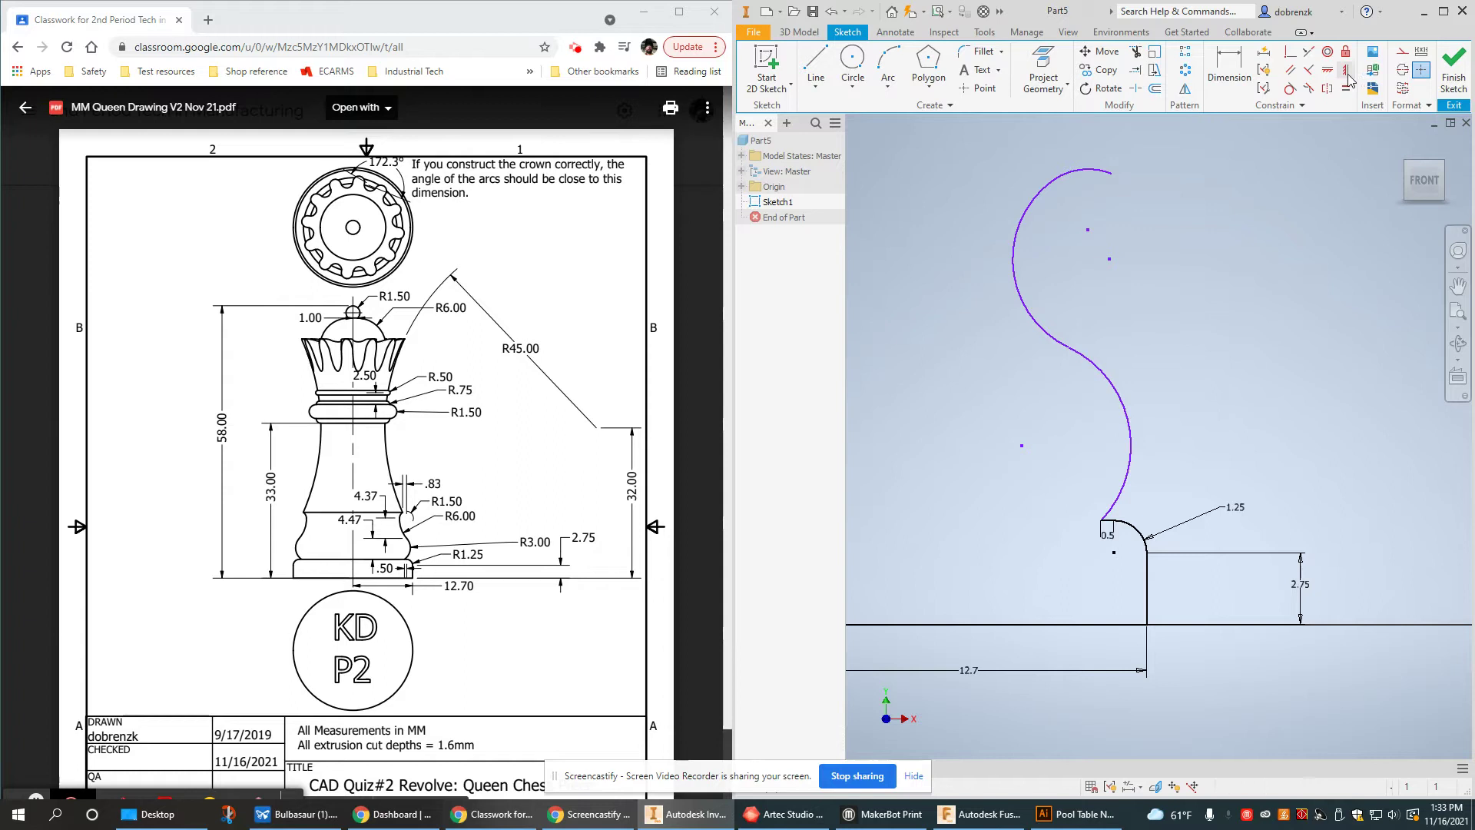
pyautogui.click(1100, 520)
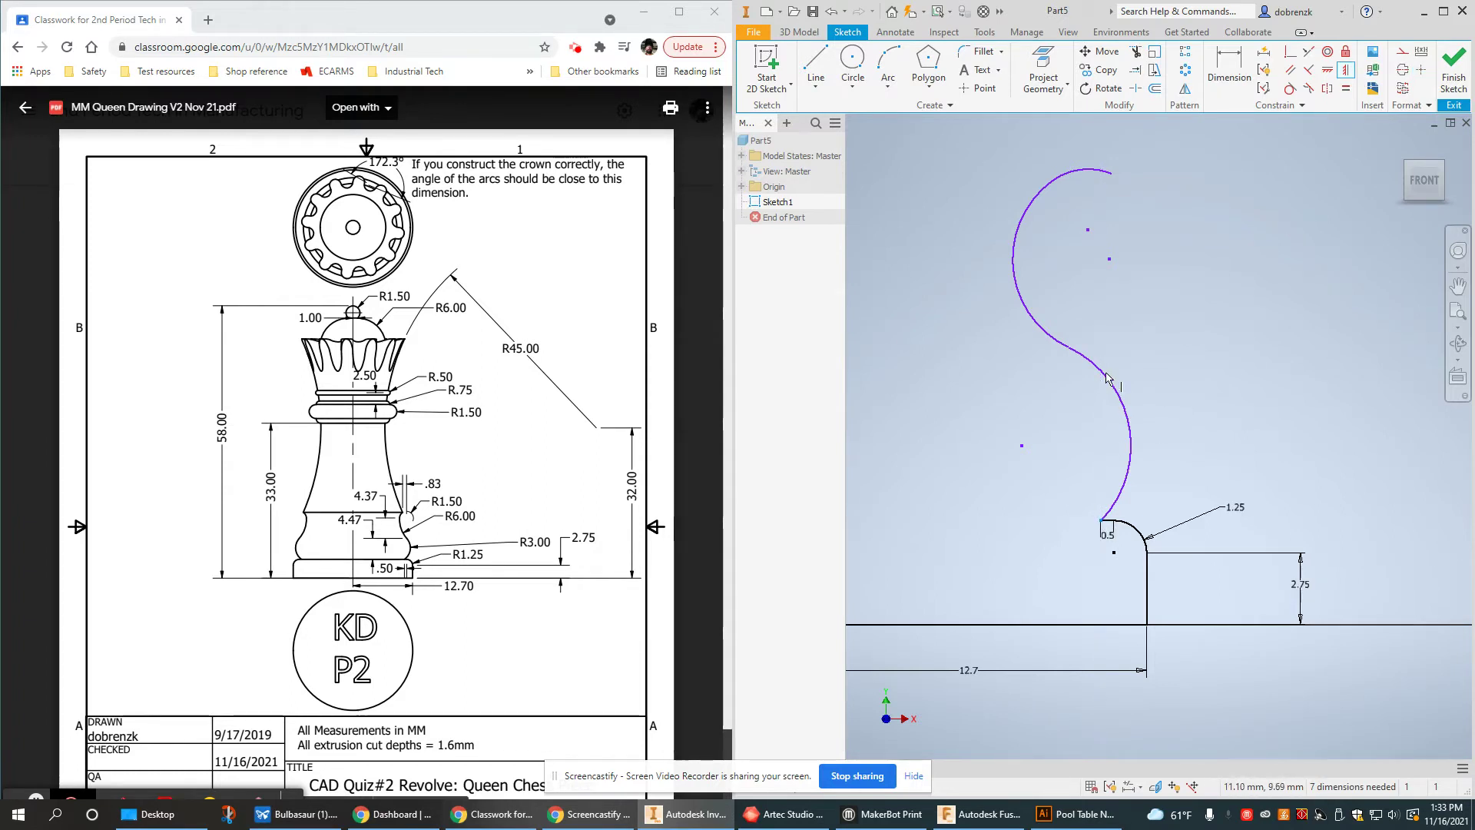
pyautogui.click(1066, 352)
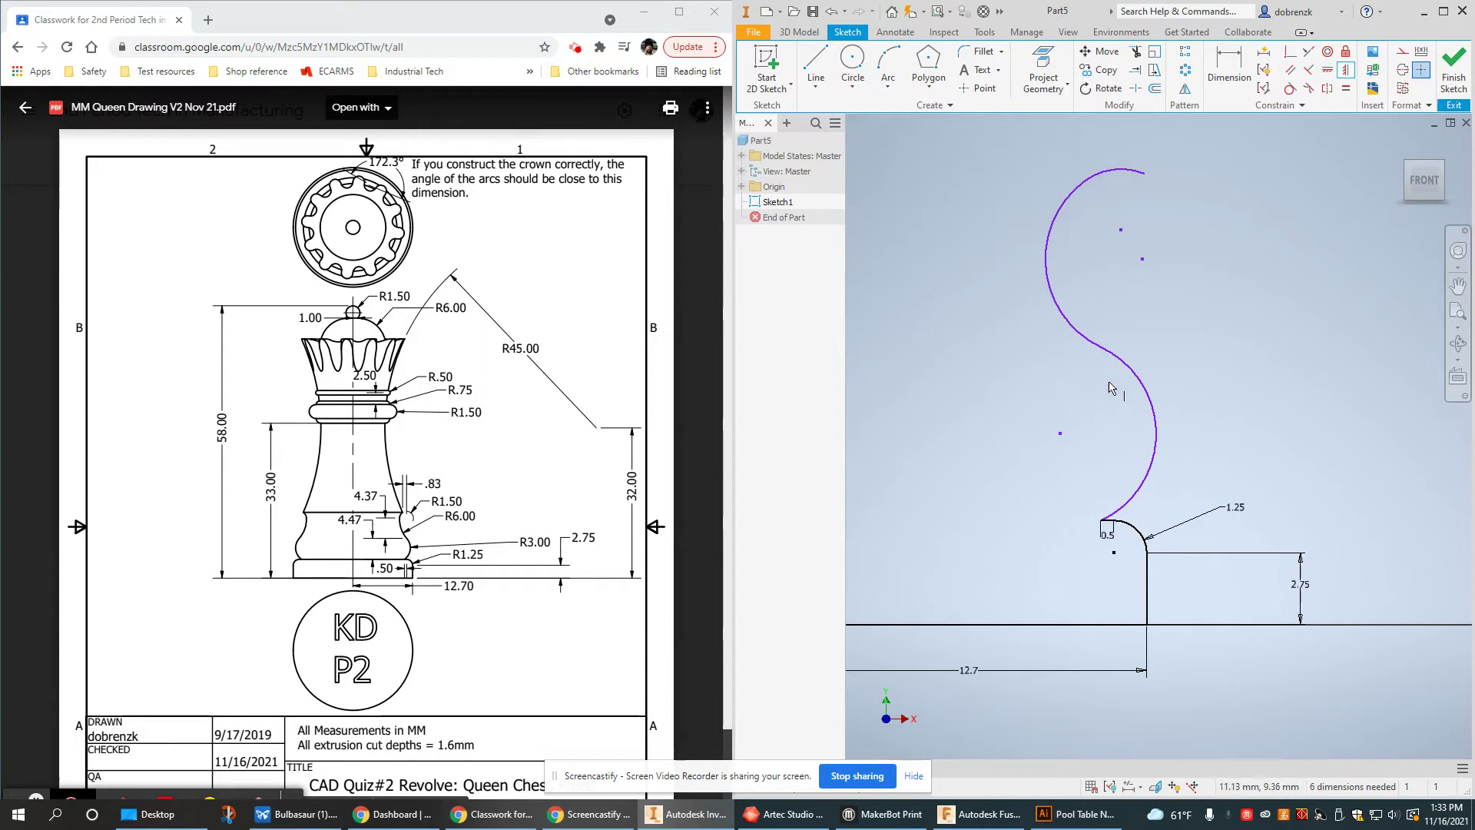
pyautogui.moveTo(1136, 390)
pyautogui.mouseDown(button='middle')
pyautogui.moveTo(1097, 457)
pyautogui.moveTo(1050, 437)
pyautogui.moveTo(1077, 422)
pyautogui.mouseUp(button='middle')
pyautogui.rightClick(1222, 423)
pyautogui.click(1271, 416)
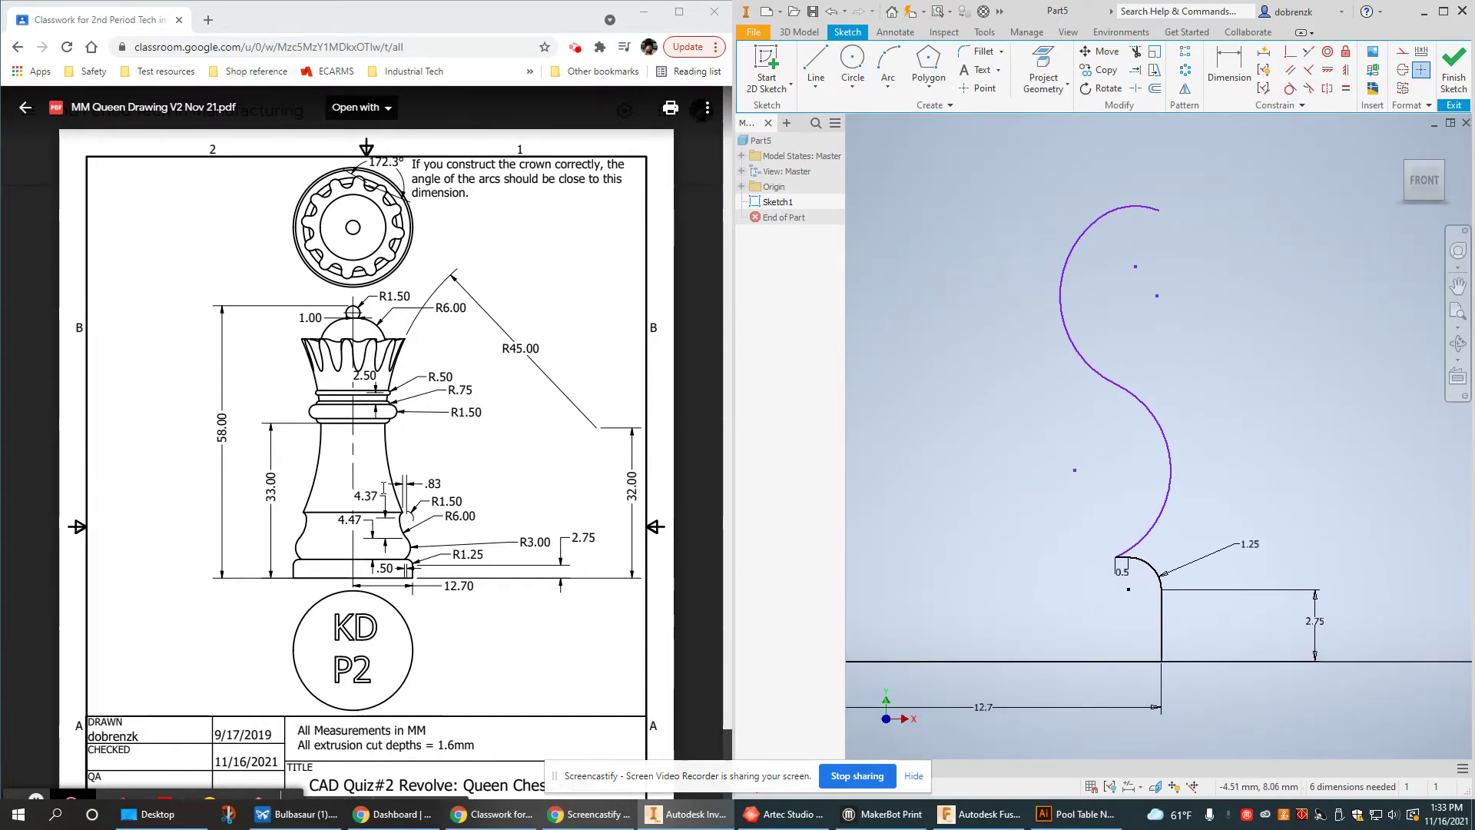
# Dimension the radius of the lower outward-bulging arc at 3 mm, following the drawing
pyautogui.click(428, 543)
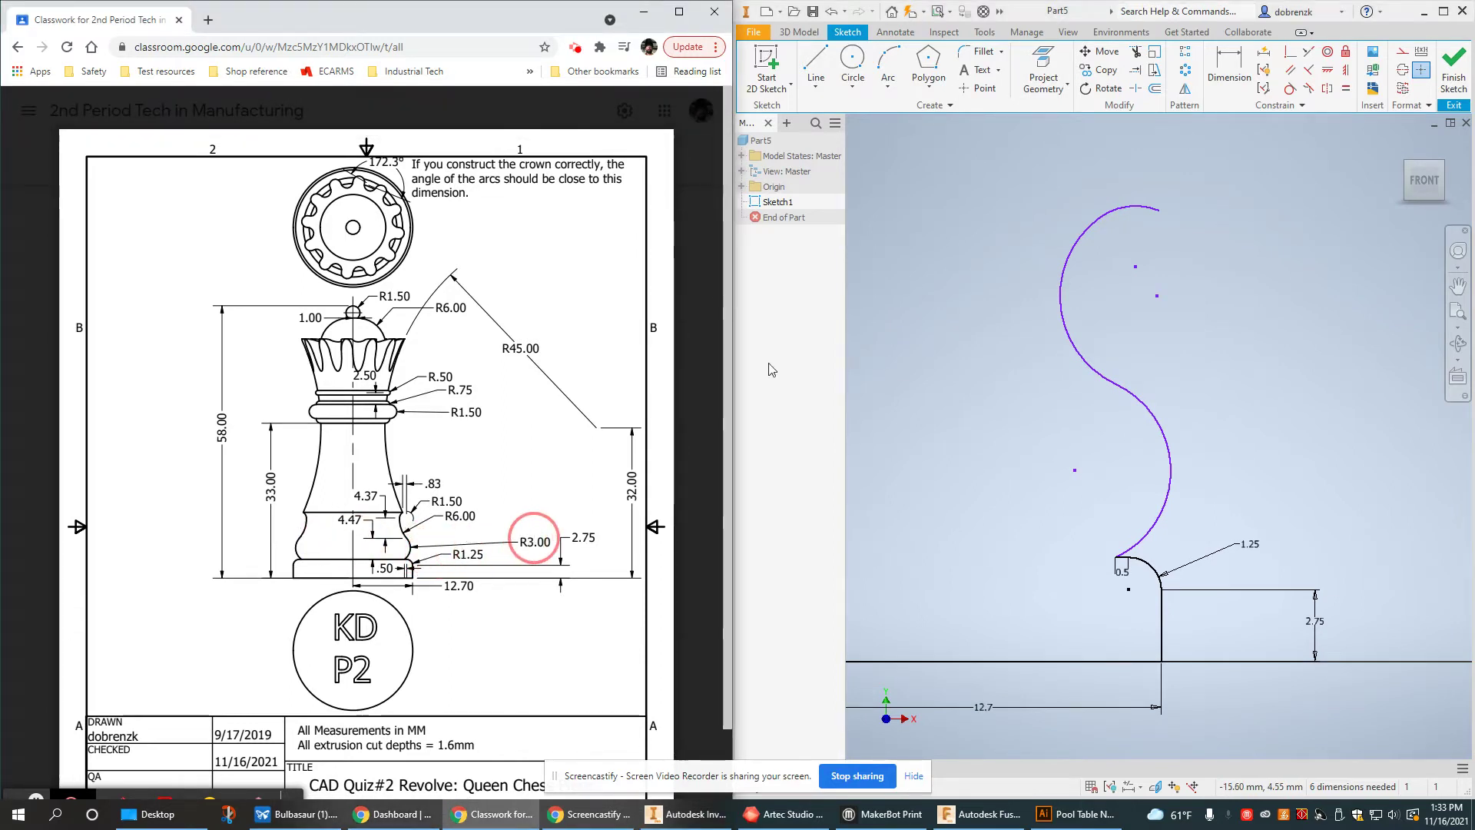
pyautogui.click(1227, 69)
pyautogui.click(1173, 507)
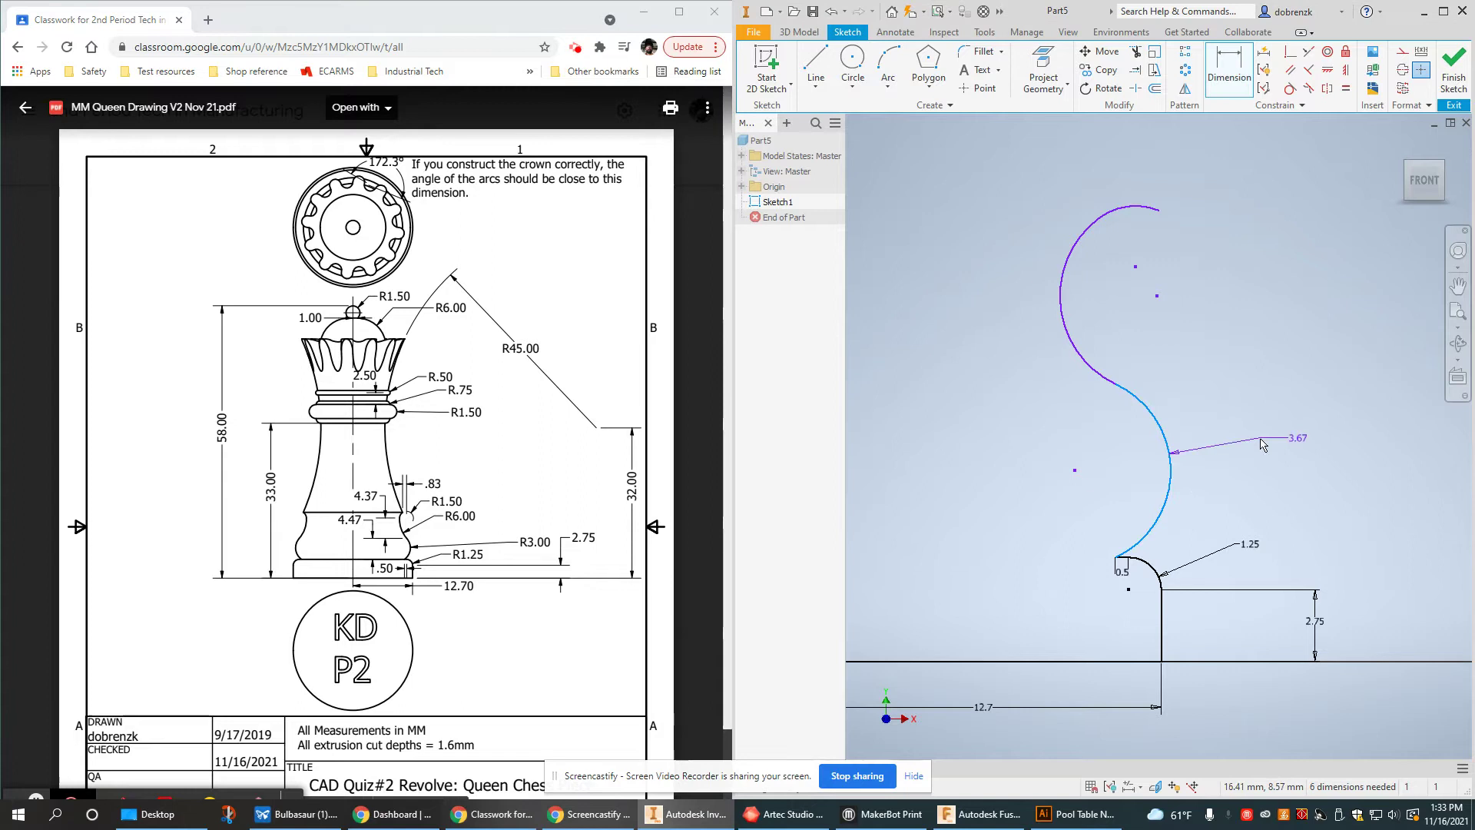
pyautogui.click(1317, 492)
pyautogui.write('3.6735113')
pyautogui.press('Return')
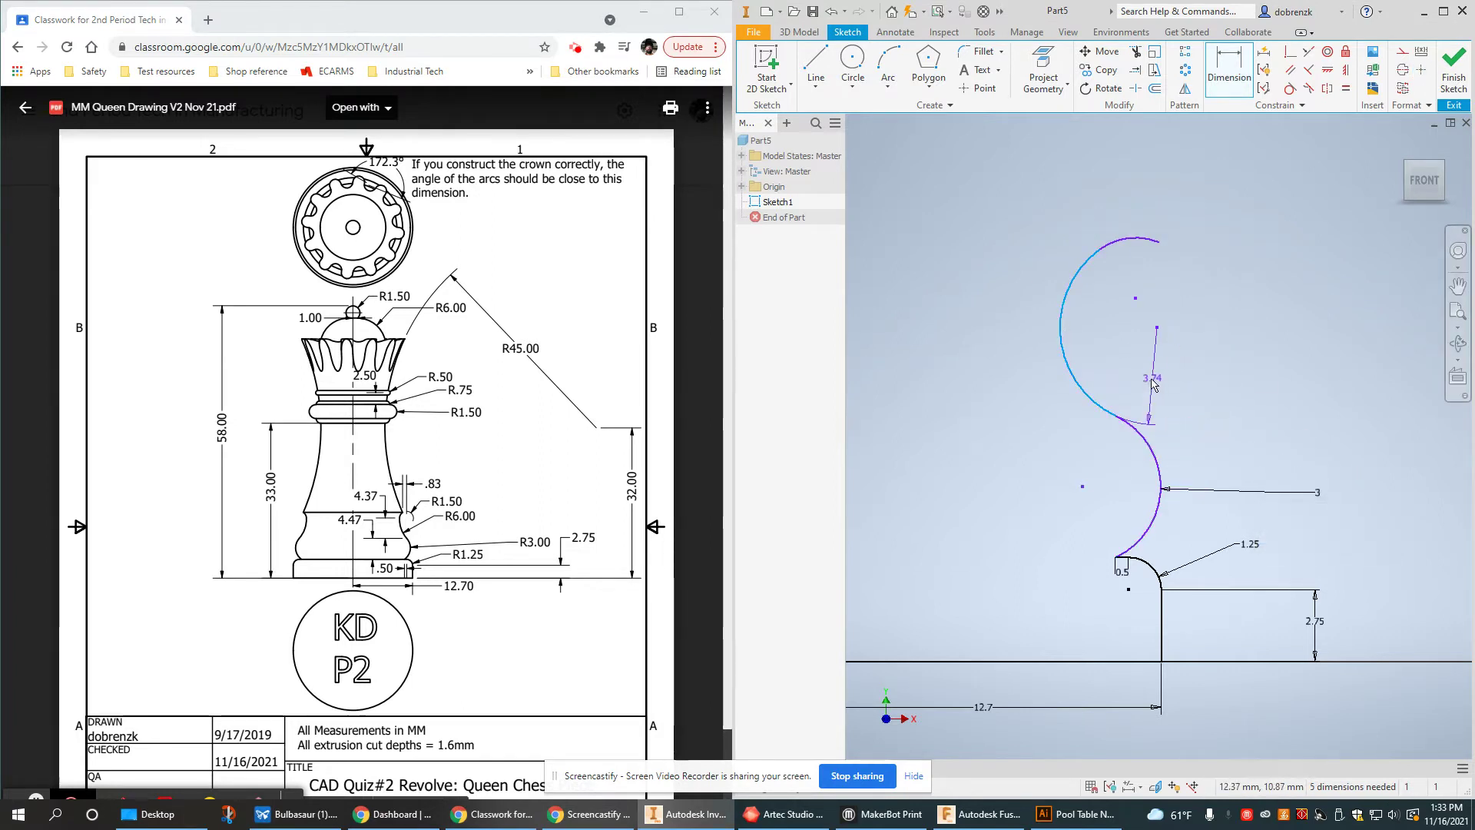
# Dimension the radius of the middle inward-curving arc at 6 mm
pyautogui.click(1128, 353)
pyautogui.write('6')
pyautogui.press('Return')
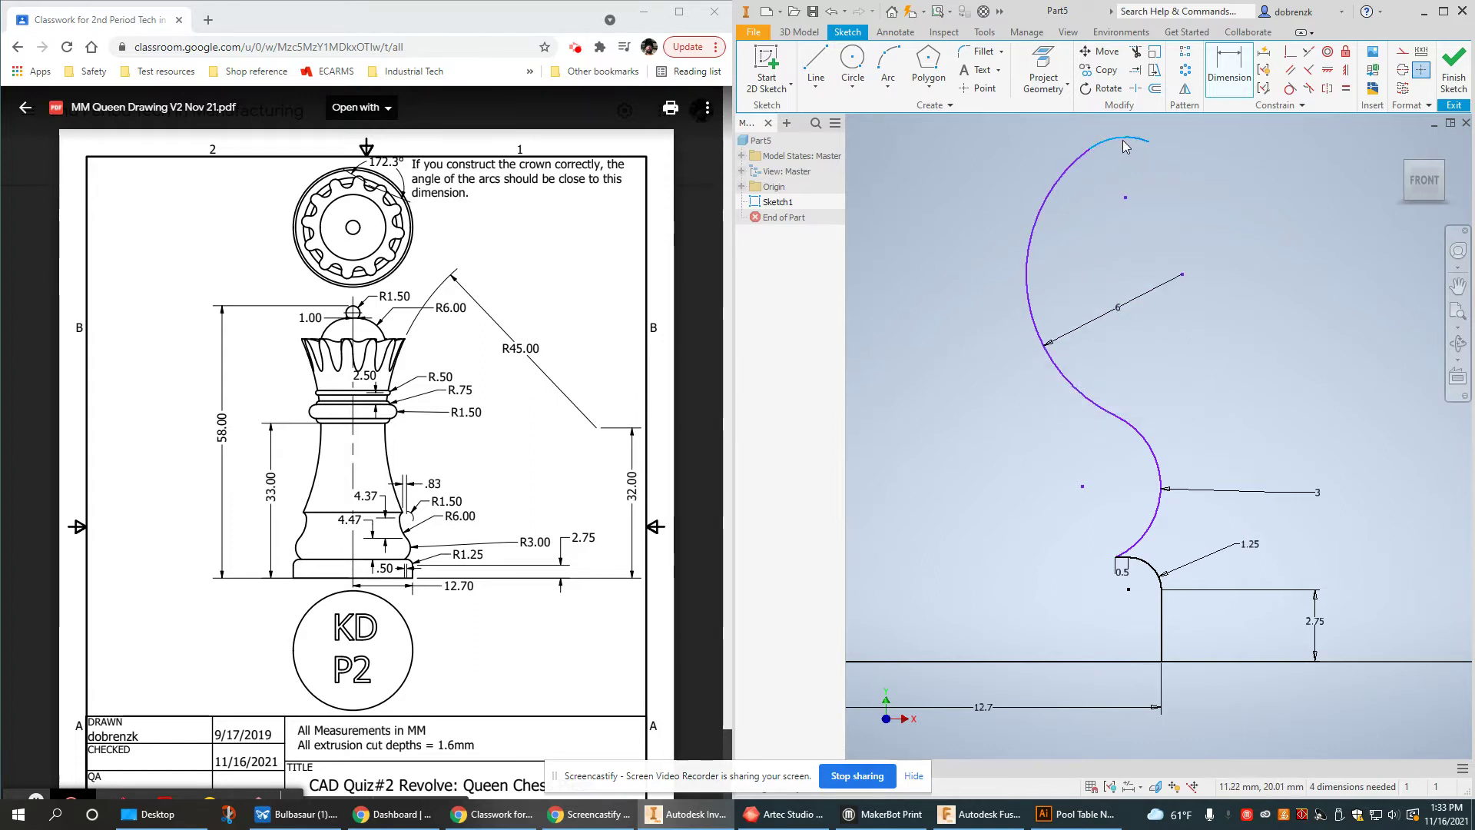
# Dimension the radius of the uppermost small arc at 1.5 mm and leave the Dimension command
pyautogui.click(1120, 168)
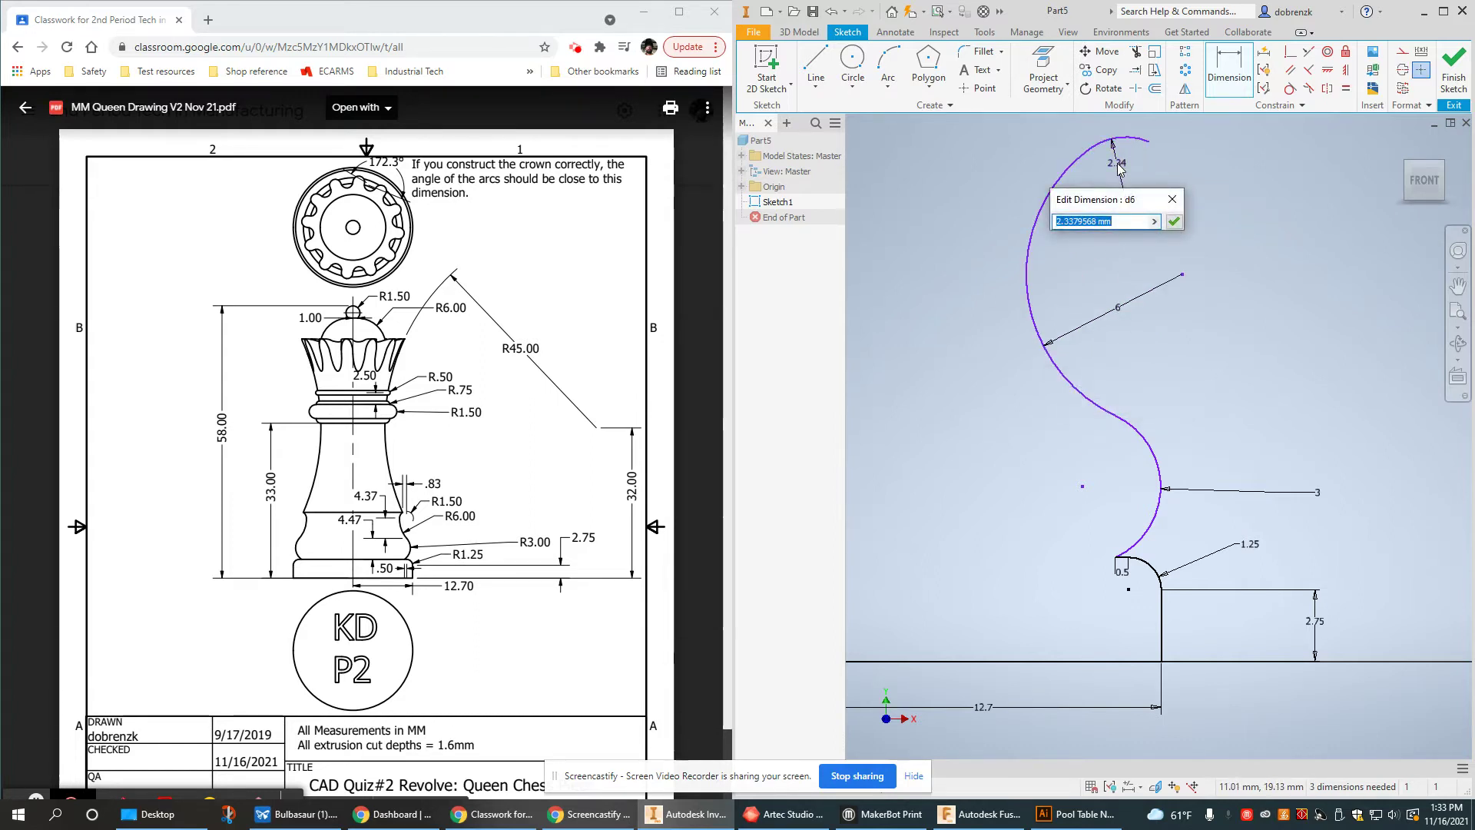
pyautogui.write('1.5')
pyautogui.press('Return')
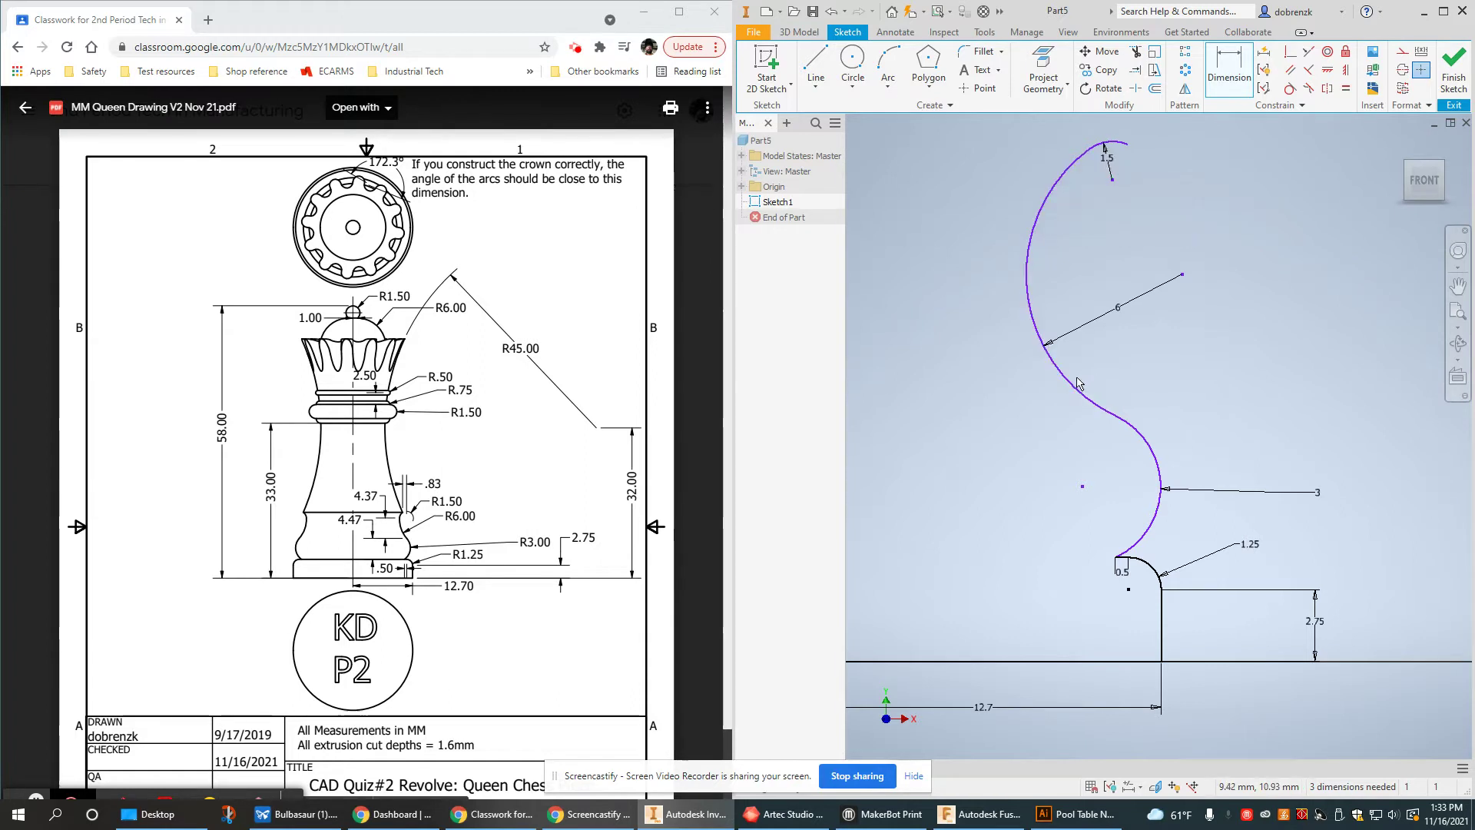
pyautogui.moveTo(1078, 382); pyautogui.dragTo(1057, 338, button='middle')
pyautogui.rightClick(911, 453)
pyautogui.click(964, 441)
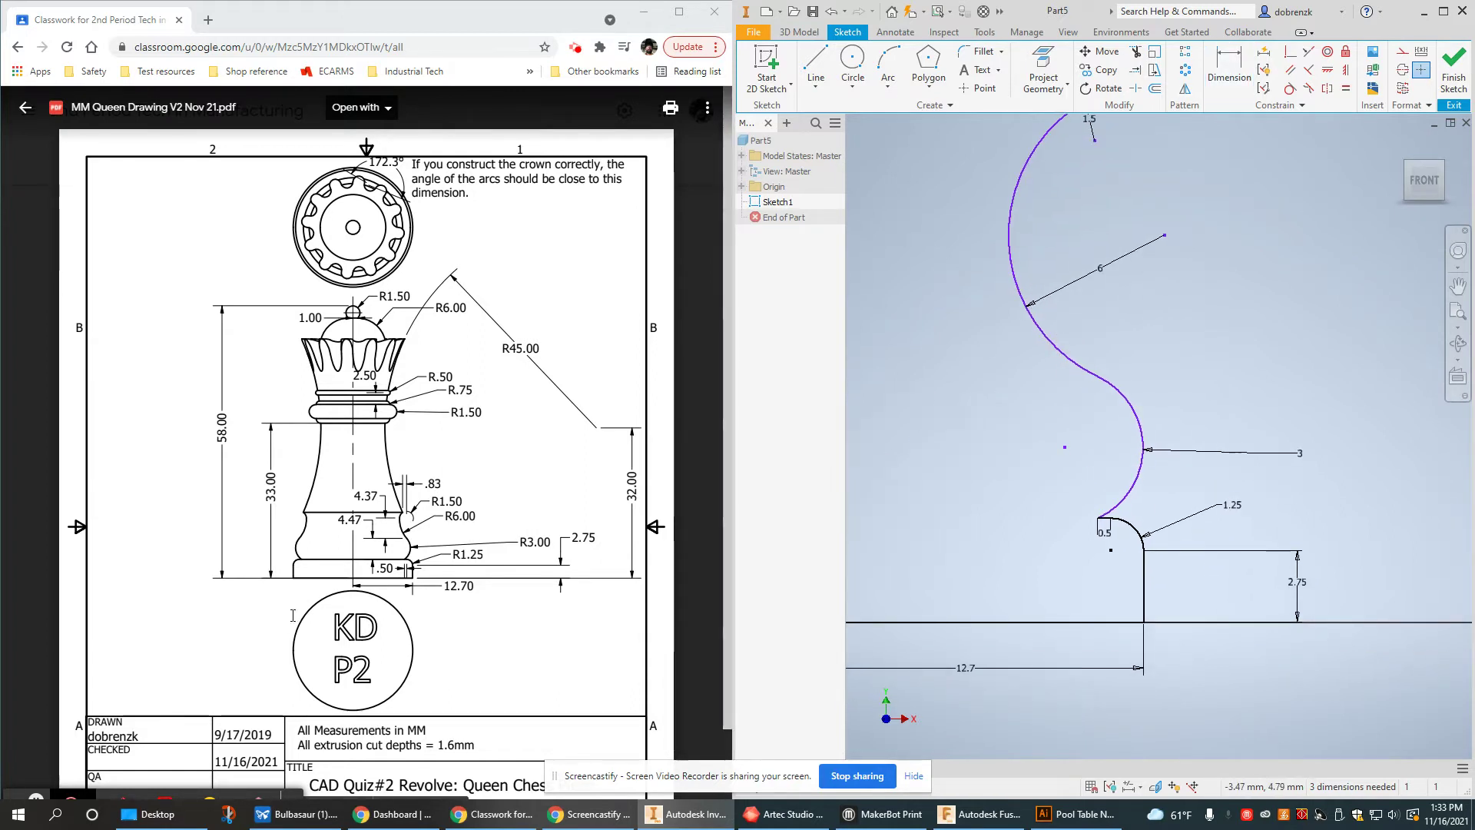
# Dimension the vertical distance between the endpoints of the 3 mm outward-bulging arc at 4.47 mm, following the drawing
pyautogui.click(344, 518)
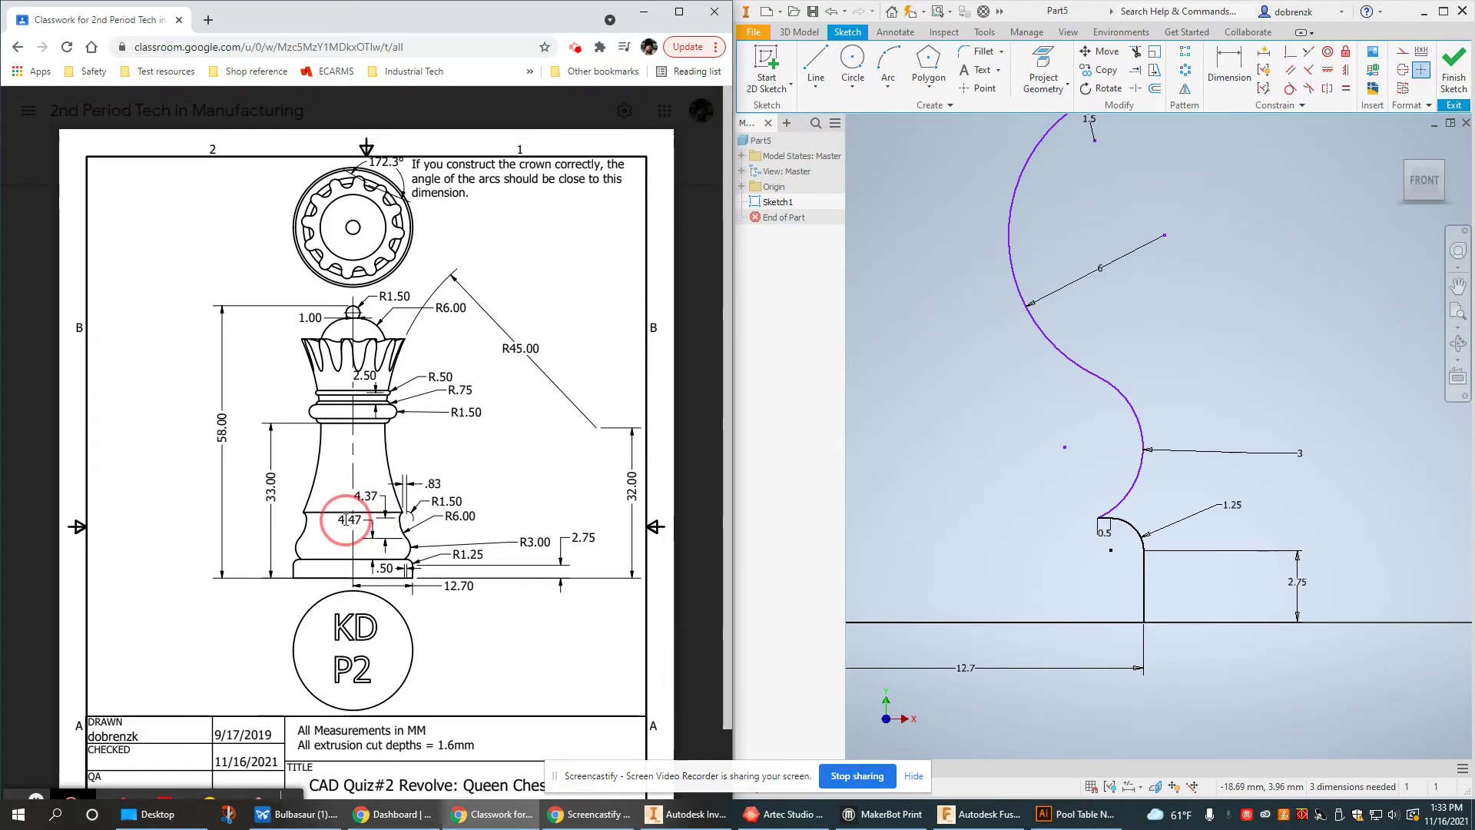
pyautogui.click(1230, 62)
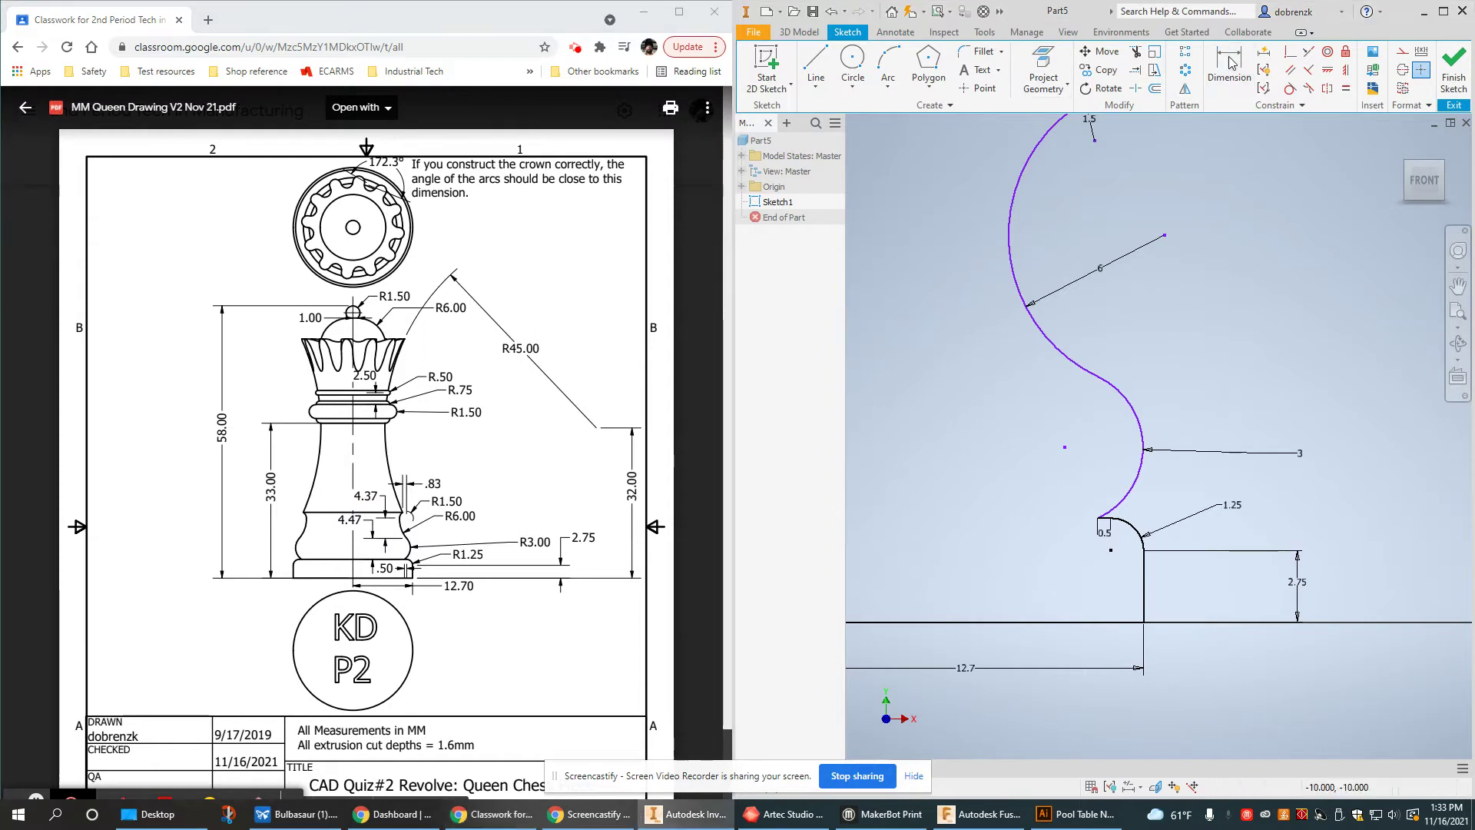
pyautogui.click(1230, 63)
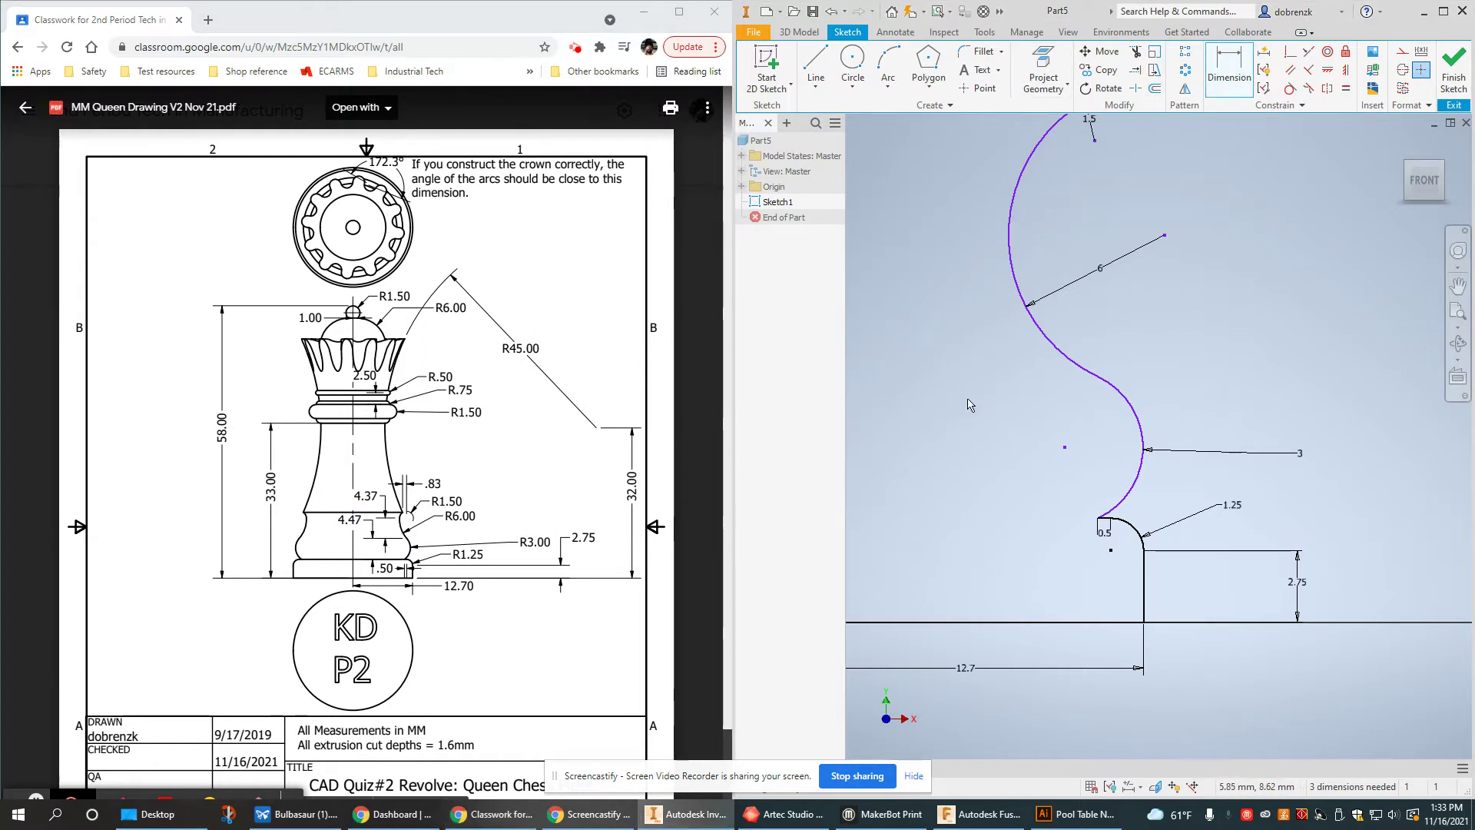
pyautogui.moveTo(968, 405); pyautogui.dragTo(1018, 396, button='middle')
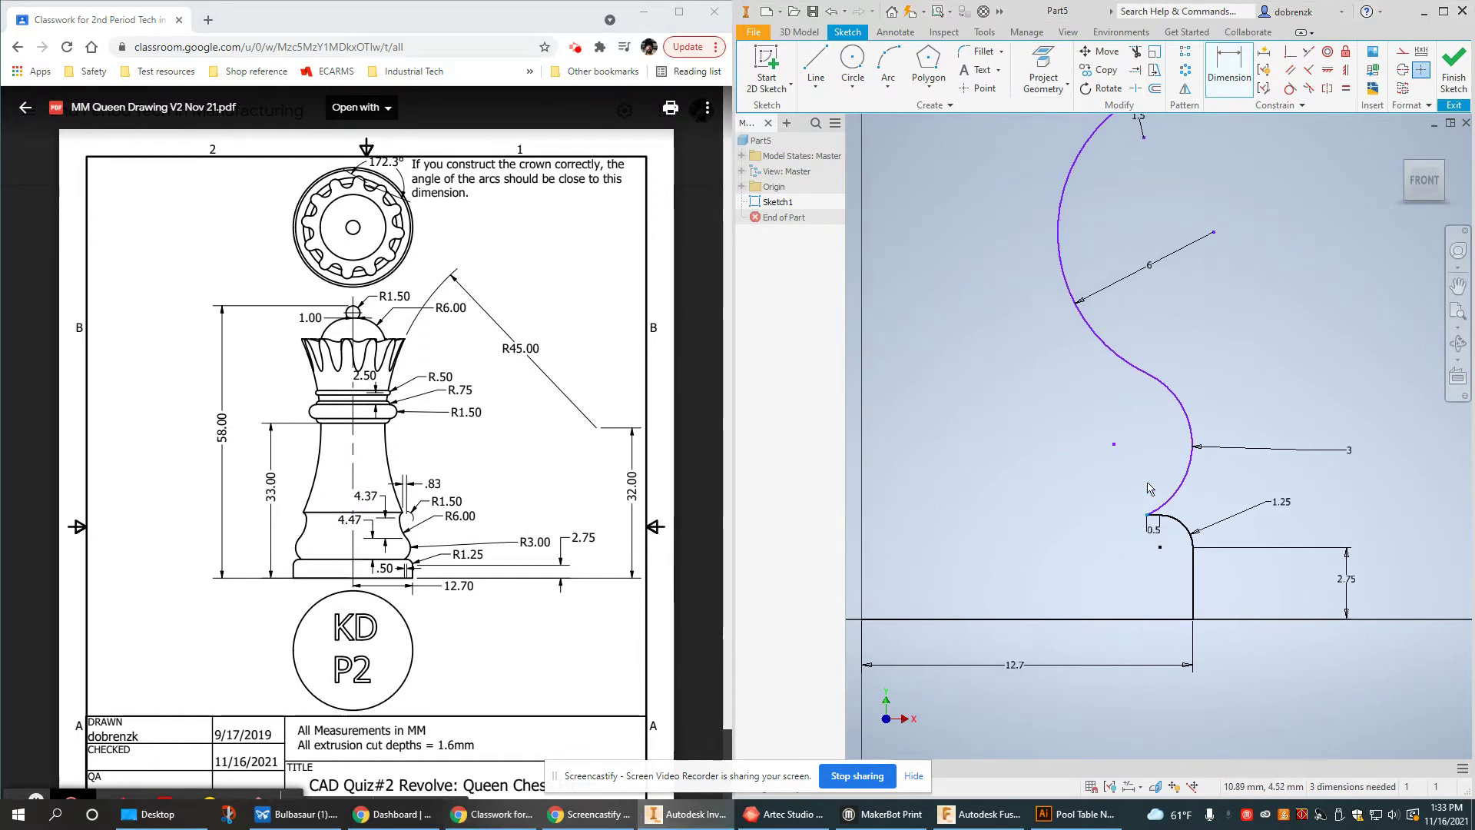
pyautogui.click(1144, 379)
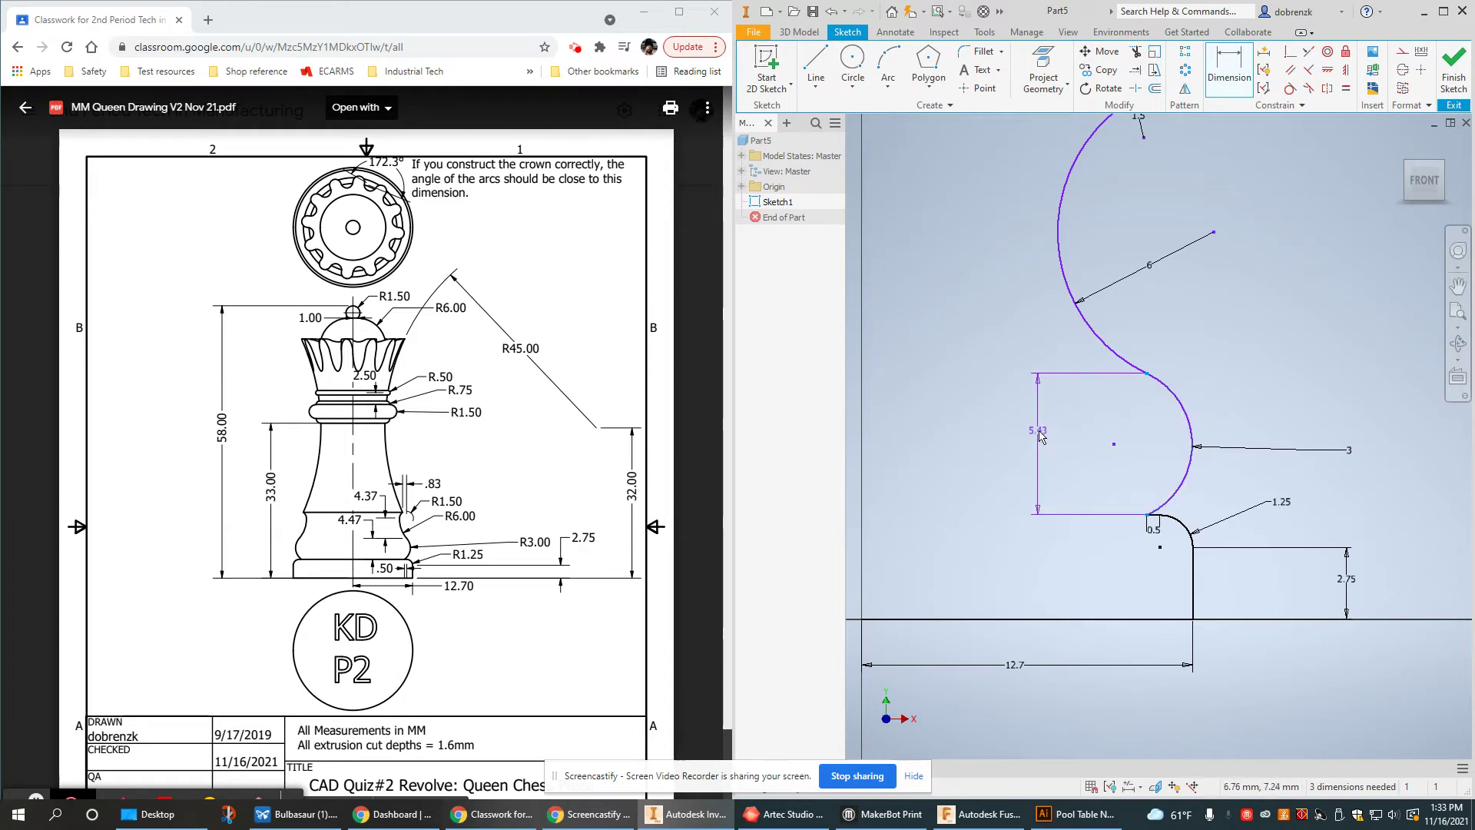
pyautogui.click(1006, 436)
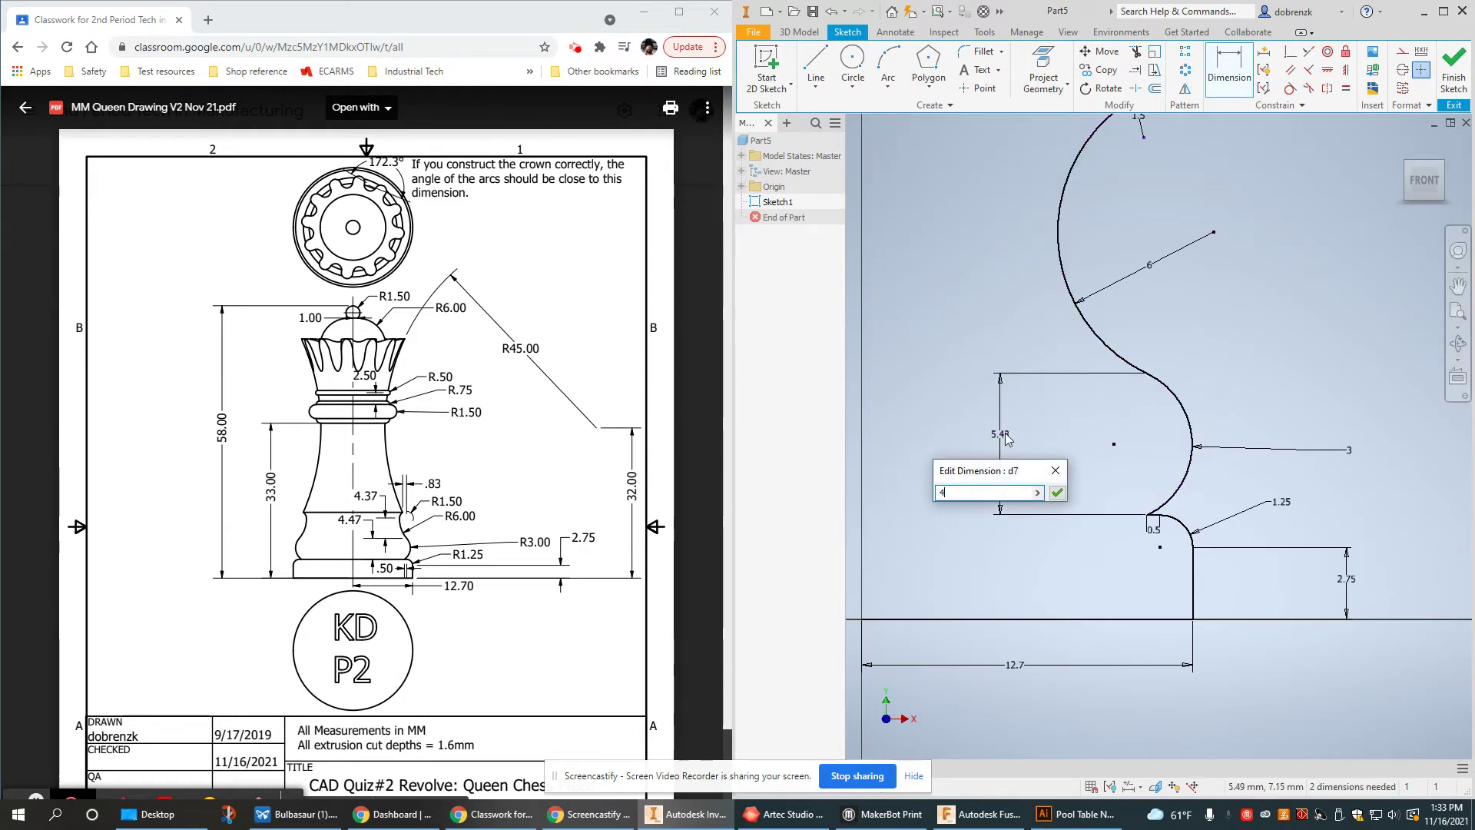
pyautogui.press('Return')
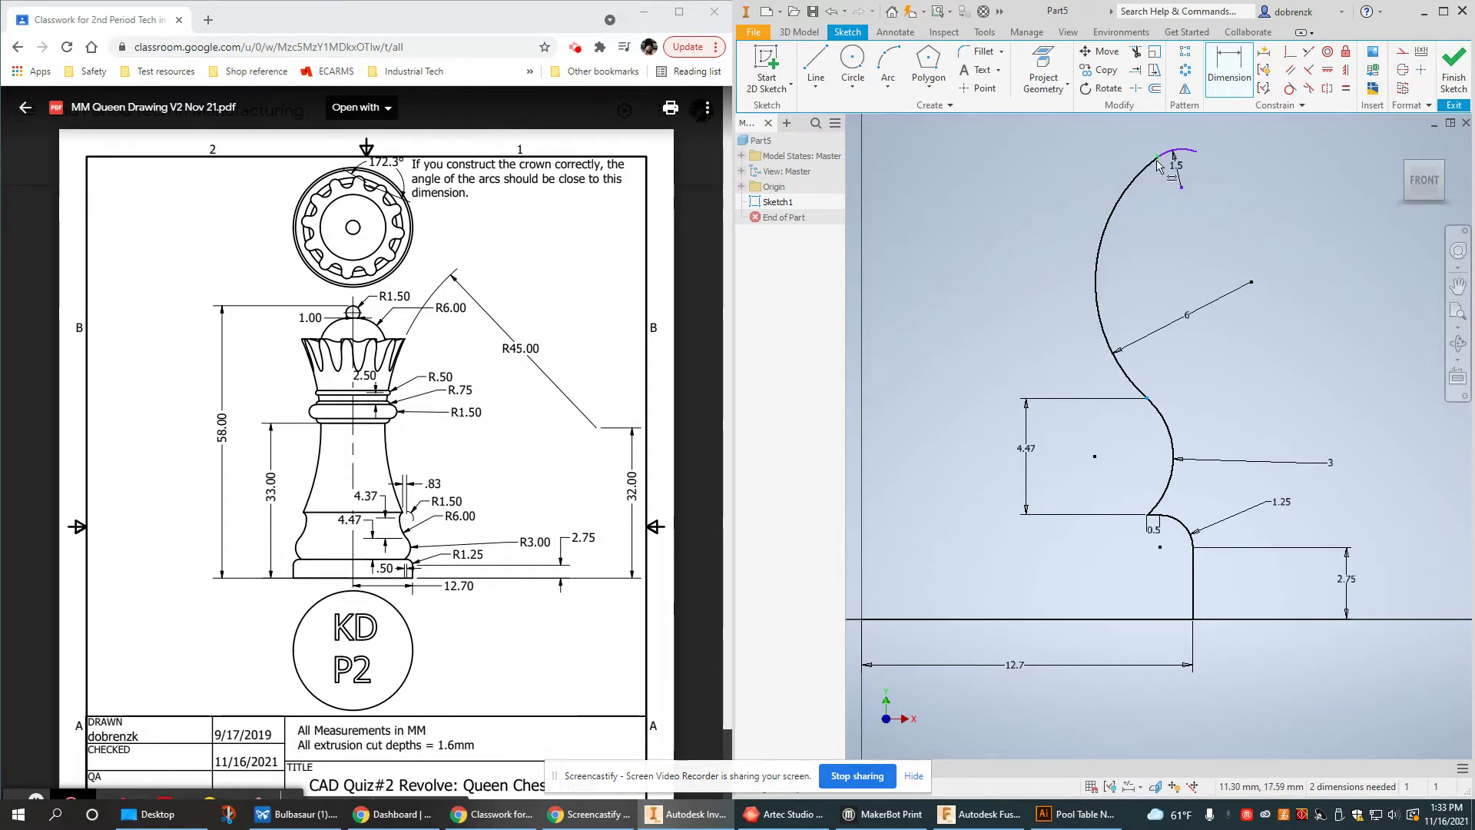
# Dimension the vertical distance between the endpoints of the 6 mm inward-curving arc at 4.37 mm
pyautogui.click(1147, 163)
pyautogui.click(1020, 258)
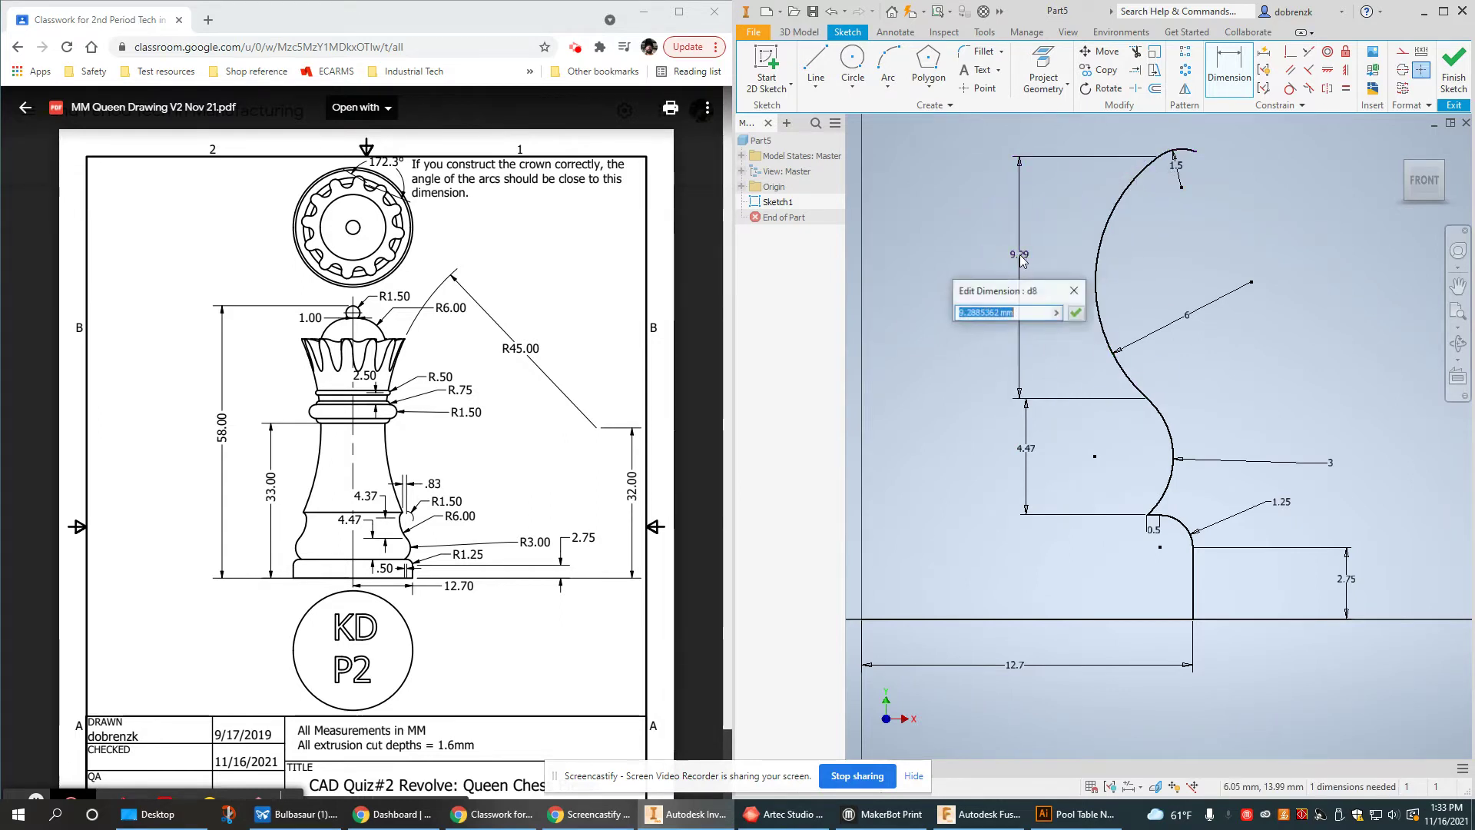
pyautogui.write('4.37')
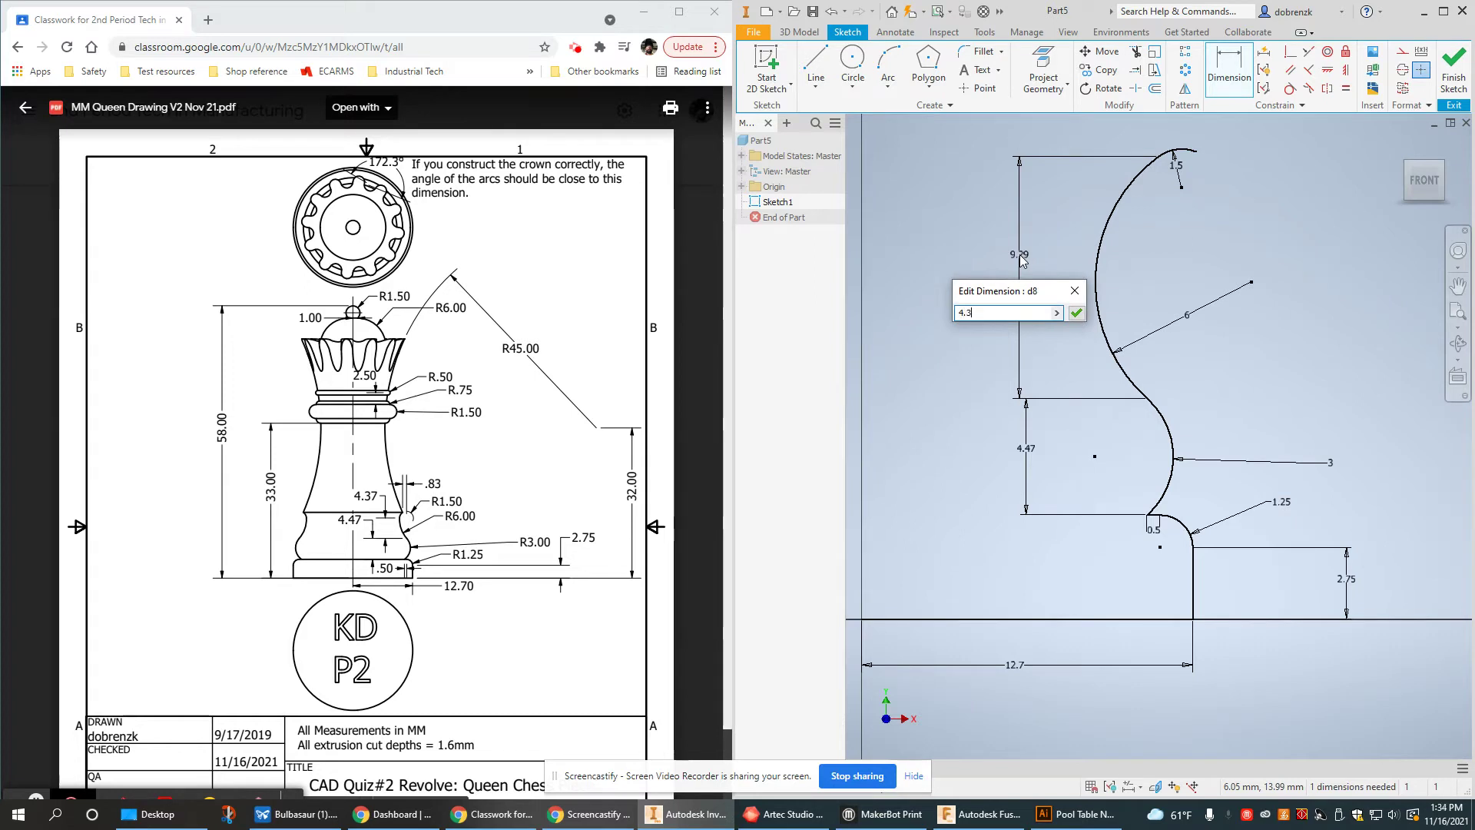
pyautogui.press('Return')
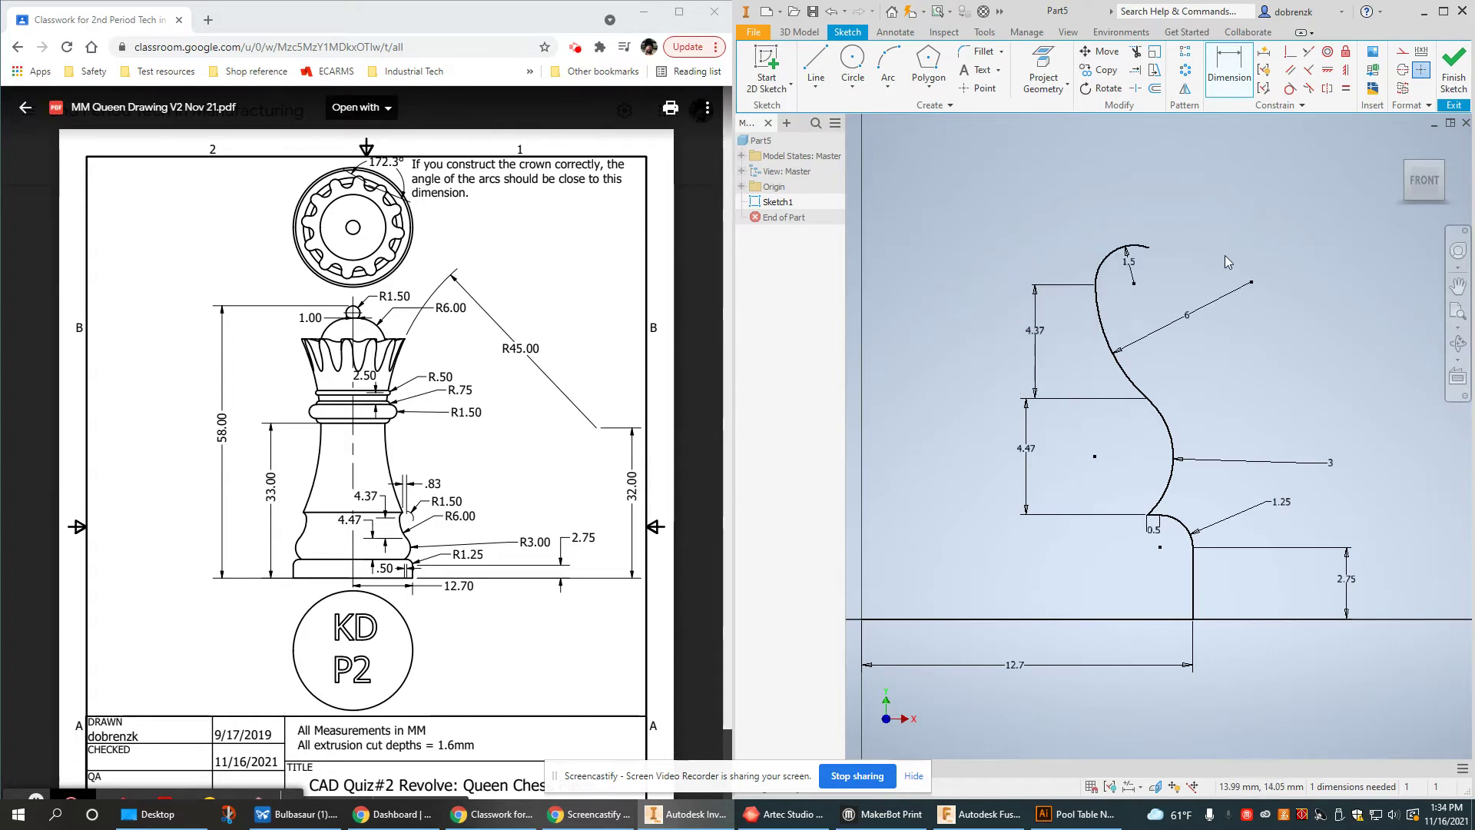
# Leave the Dimension command and shorten the uppermost small arc by moving its free end back past its centre
pyautogui.scroll(5, 1152, 265)
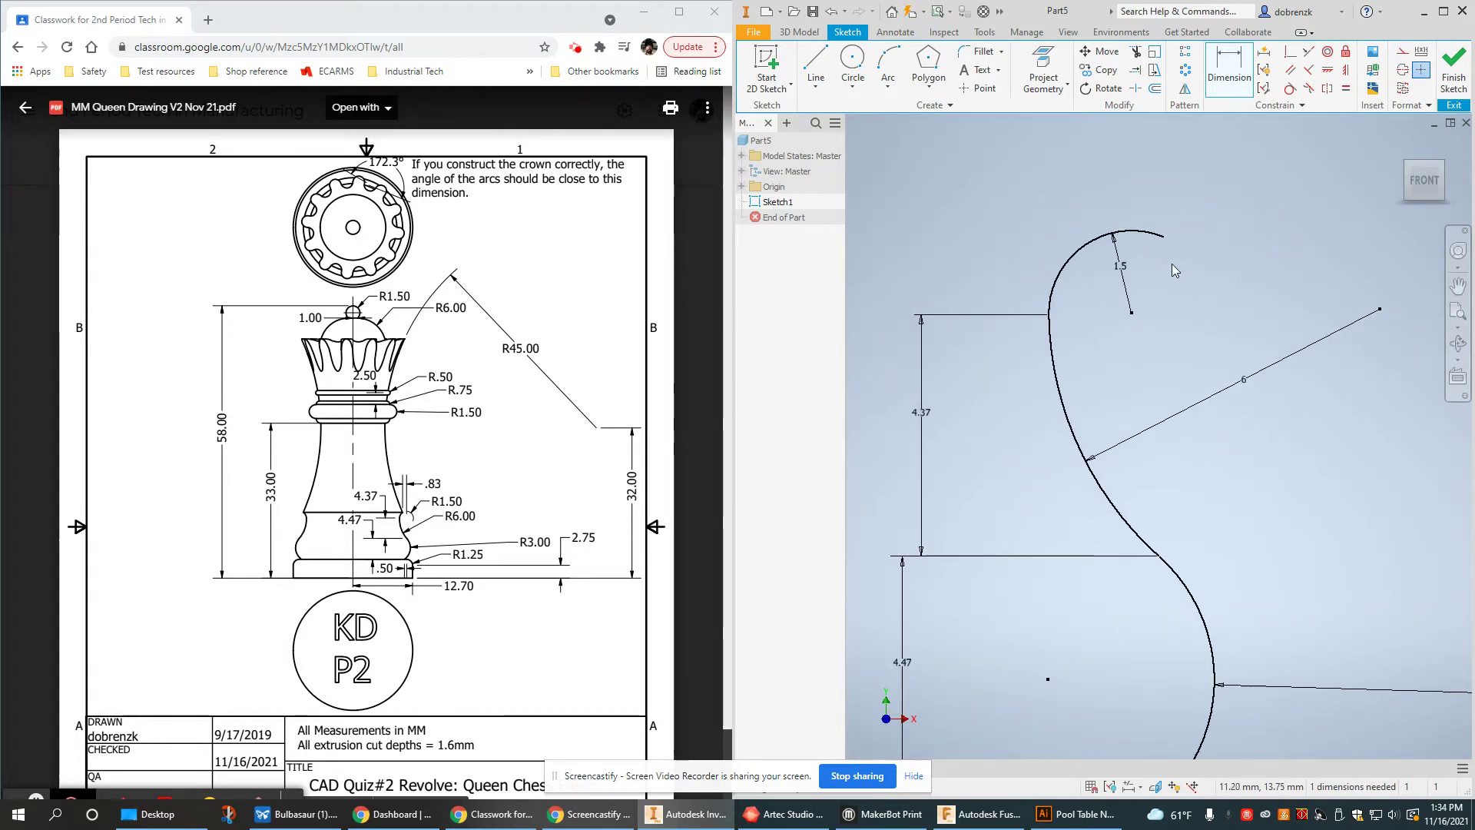
pyautogui.press('Escape')
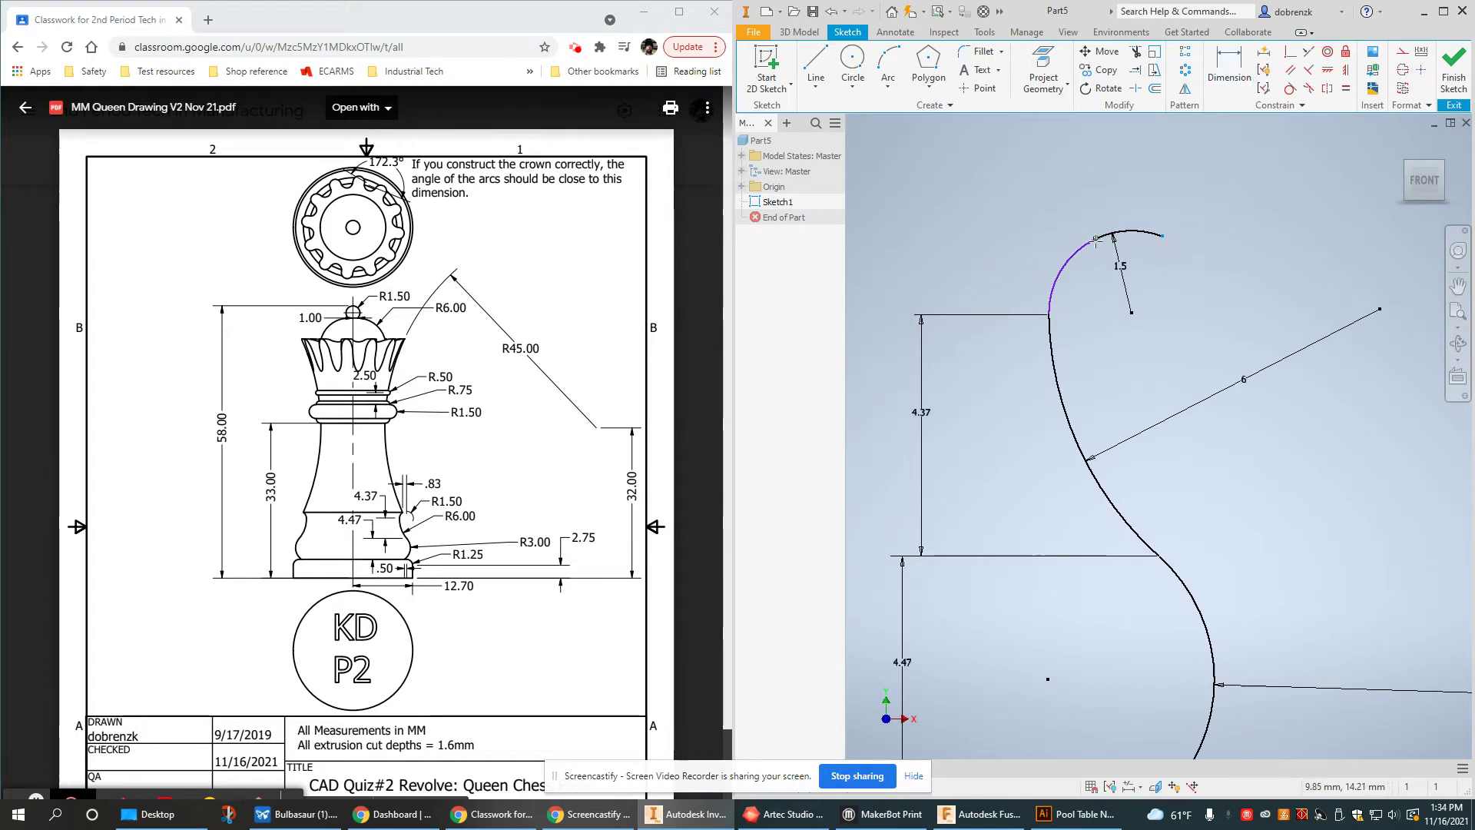
pyautogui.moveTo(1089, 250)
pyautogui.mouseDown()
pyautogui.moveTo(1133, 243)
pyautogui.moveTo(1091, 241)
pyautogui.mouseUp()
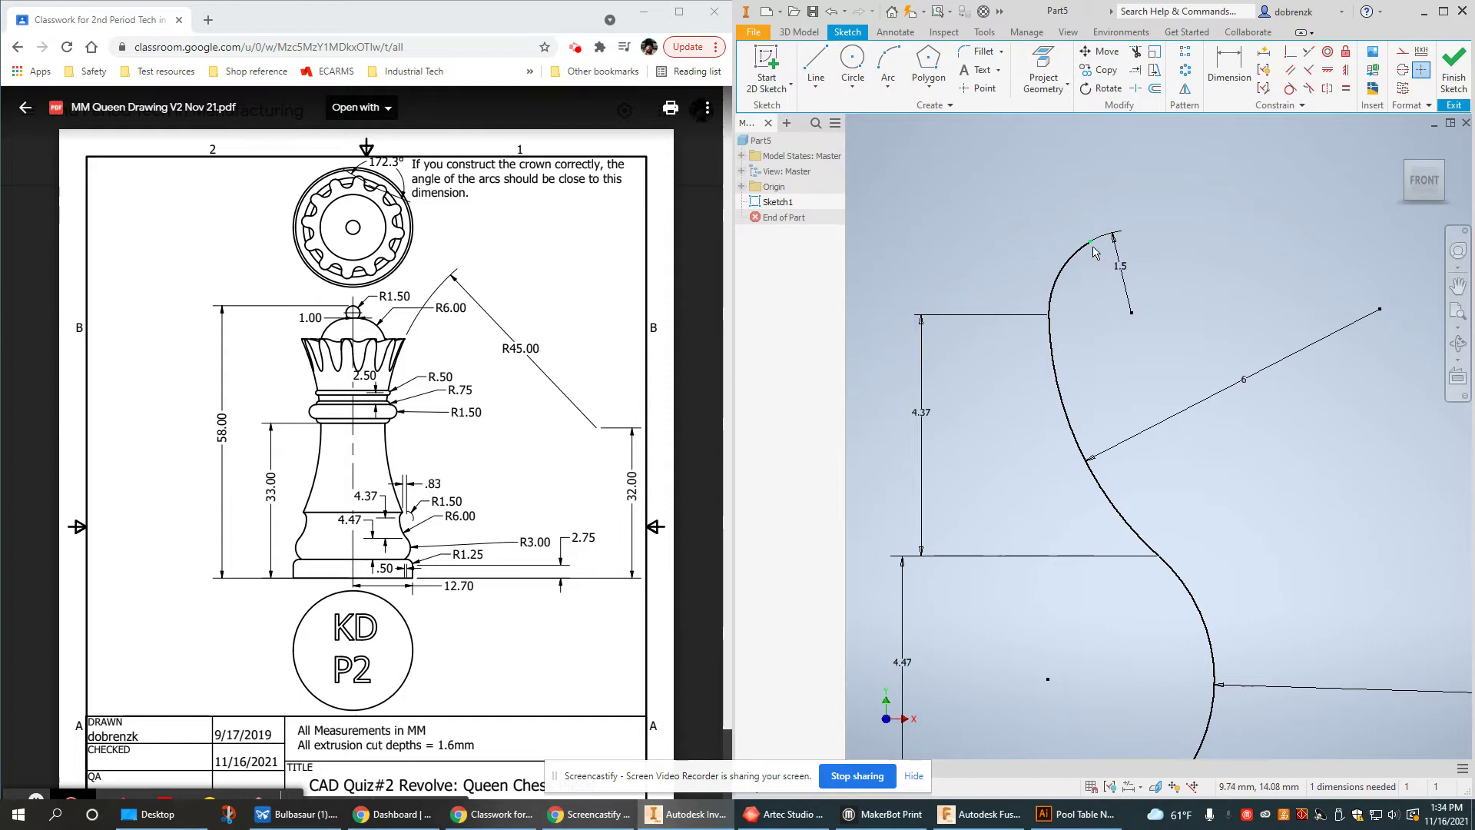
# Dimension the horizontal distance from the small arc's centre to its free end at 0.83 mm
pyautogui.press('d')
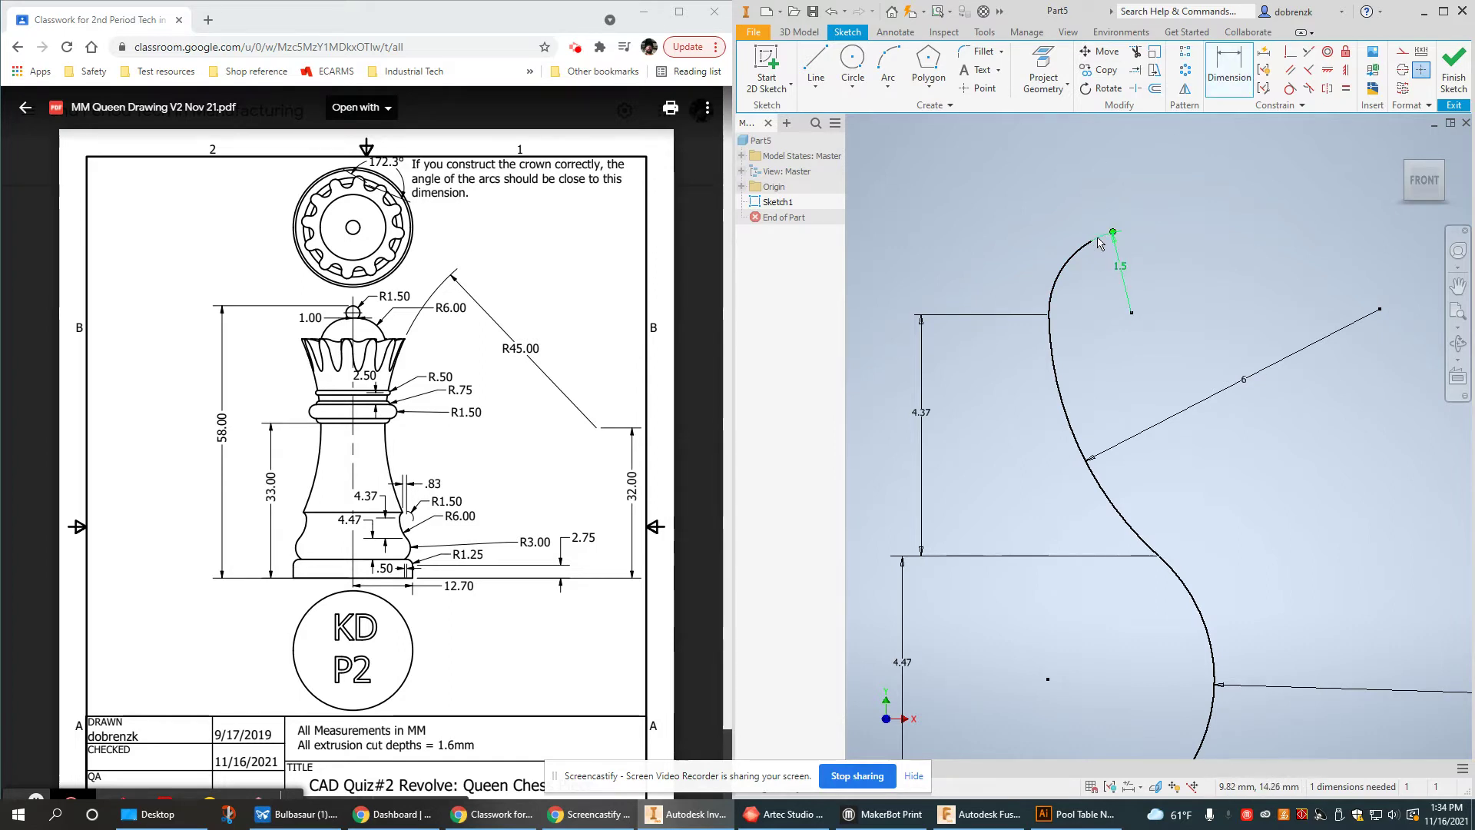
pyautogui.click(1132, 312)
pyautogui.click(1090, 242)
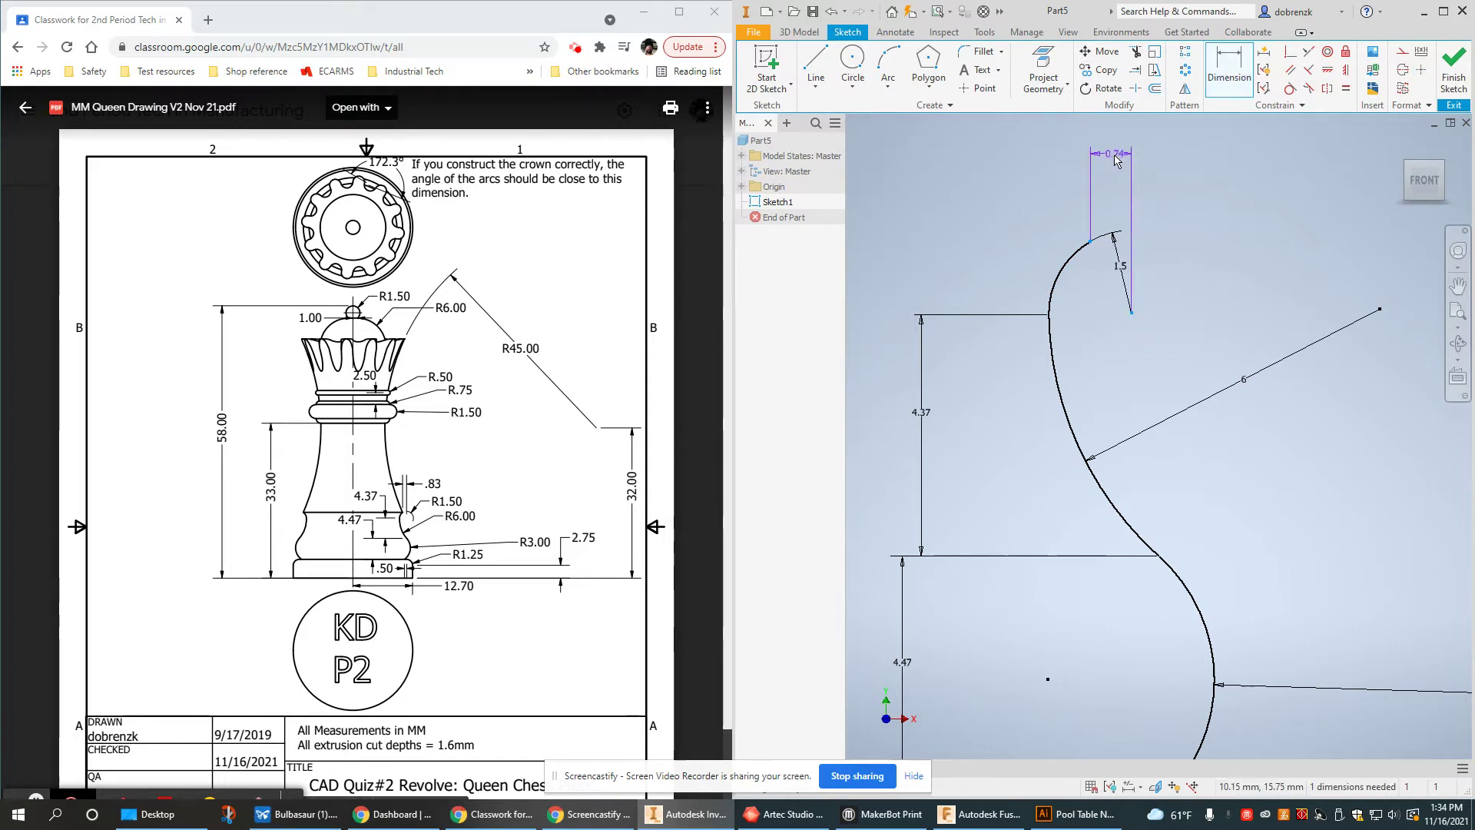
pyautogui.click(1111, 160)
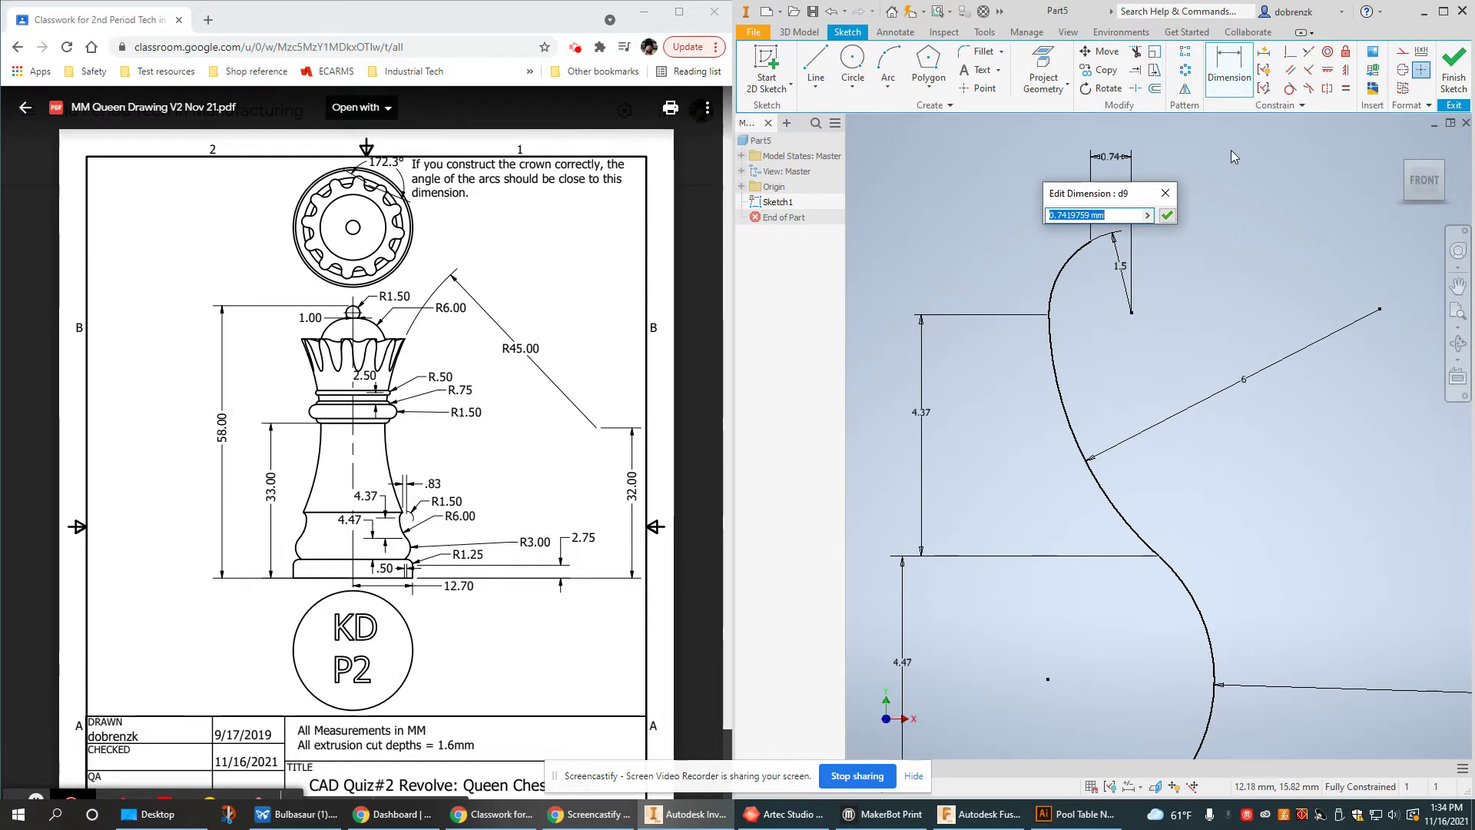
pyautogui.write('.8')
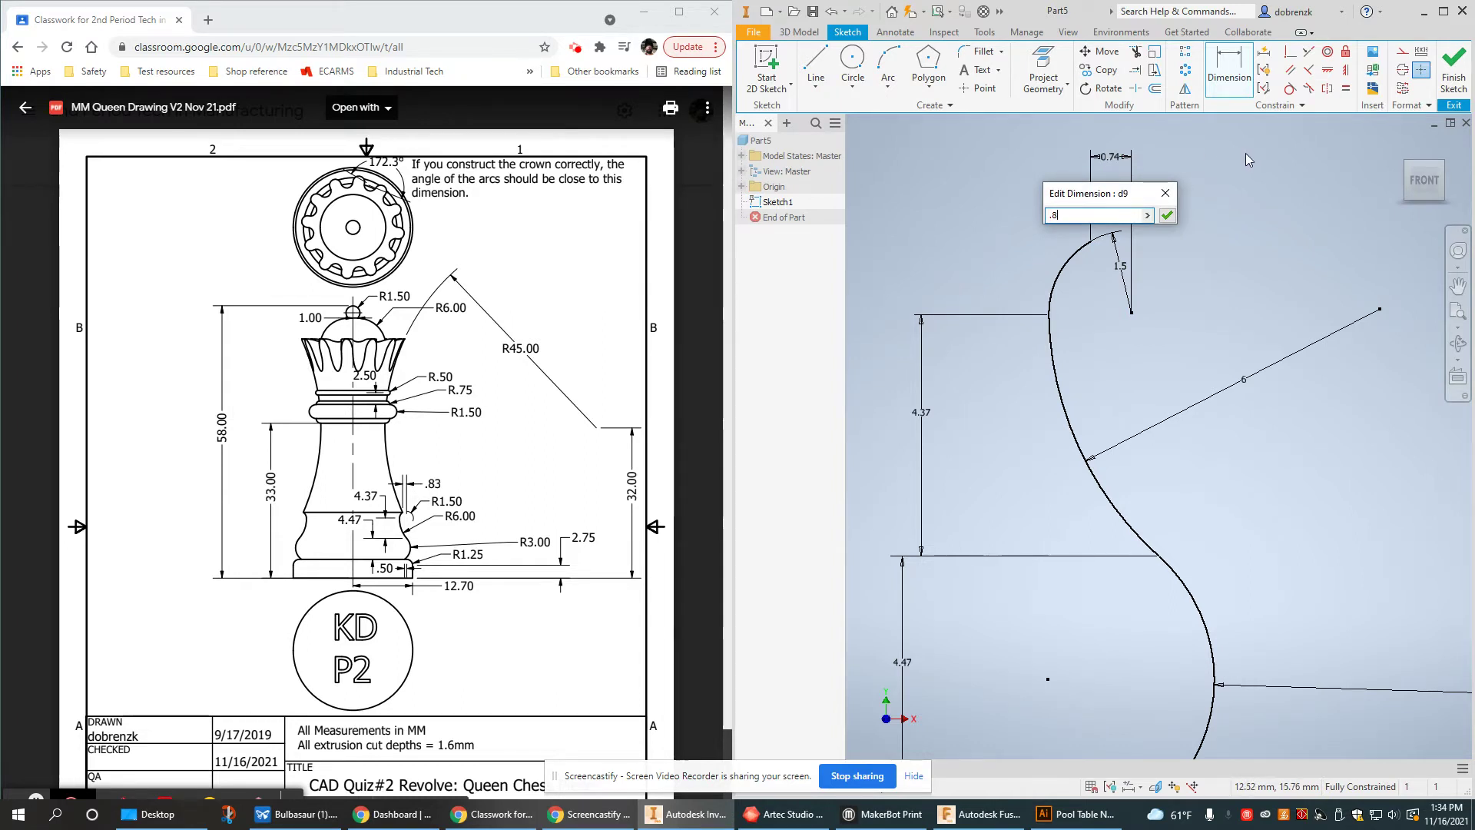
pyautogui.write('3')
pyautogui.press('Return')
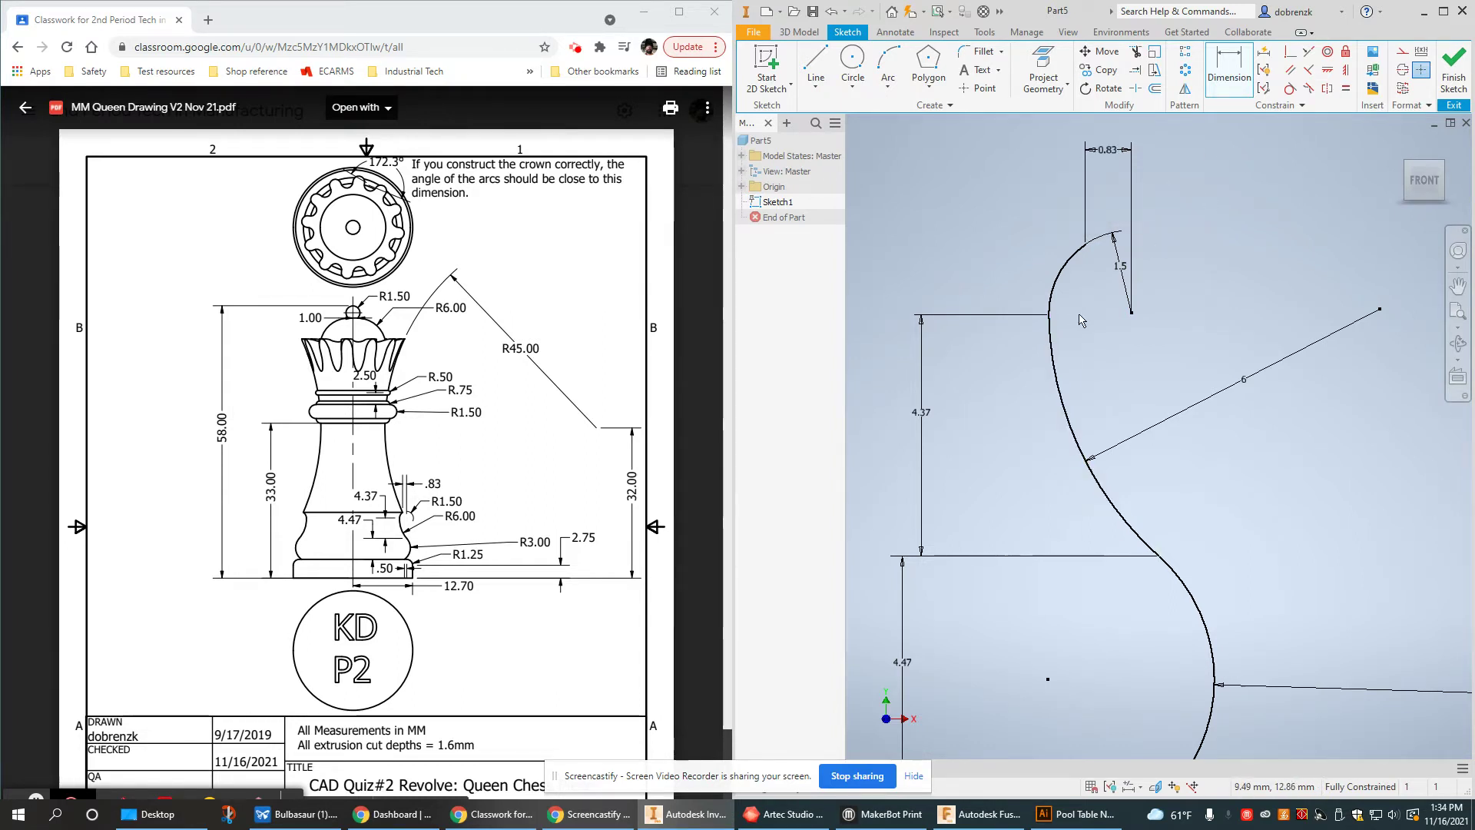
# Sketch a large three-point arc of about 39 mm radius above the lower profile, bulging toward the vertical axis, for the queen's main body
pyautogui.scroll(2, 1121, 351)
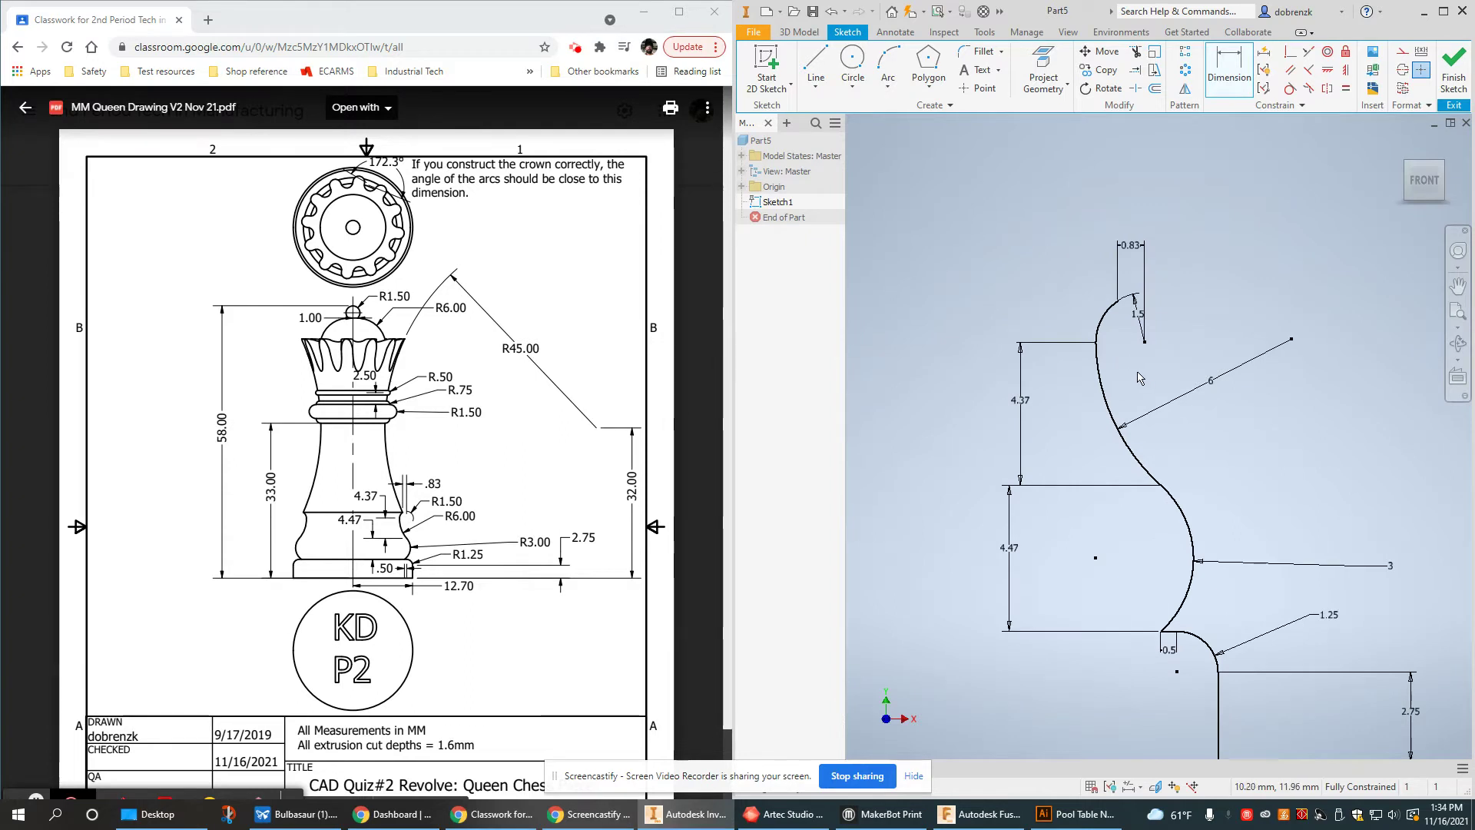
pyautogui.scroll(2, 1164, 422)
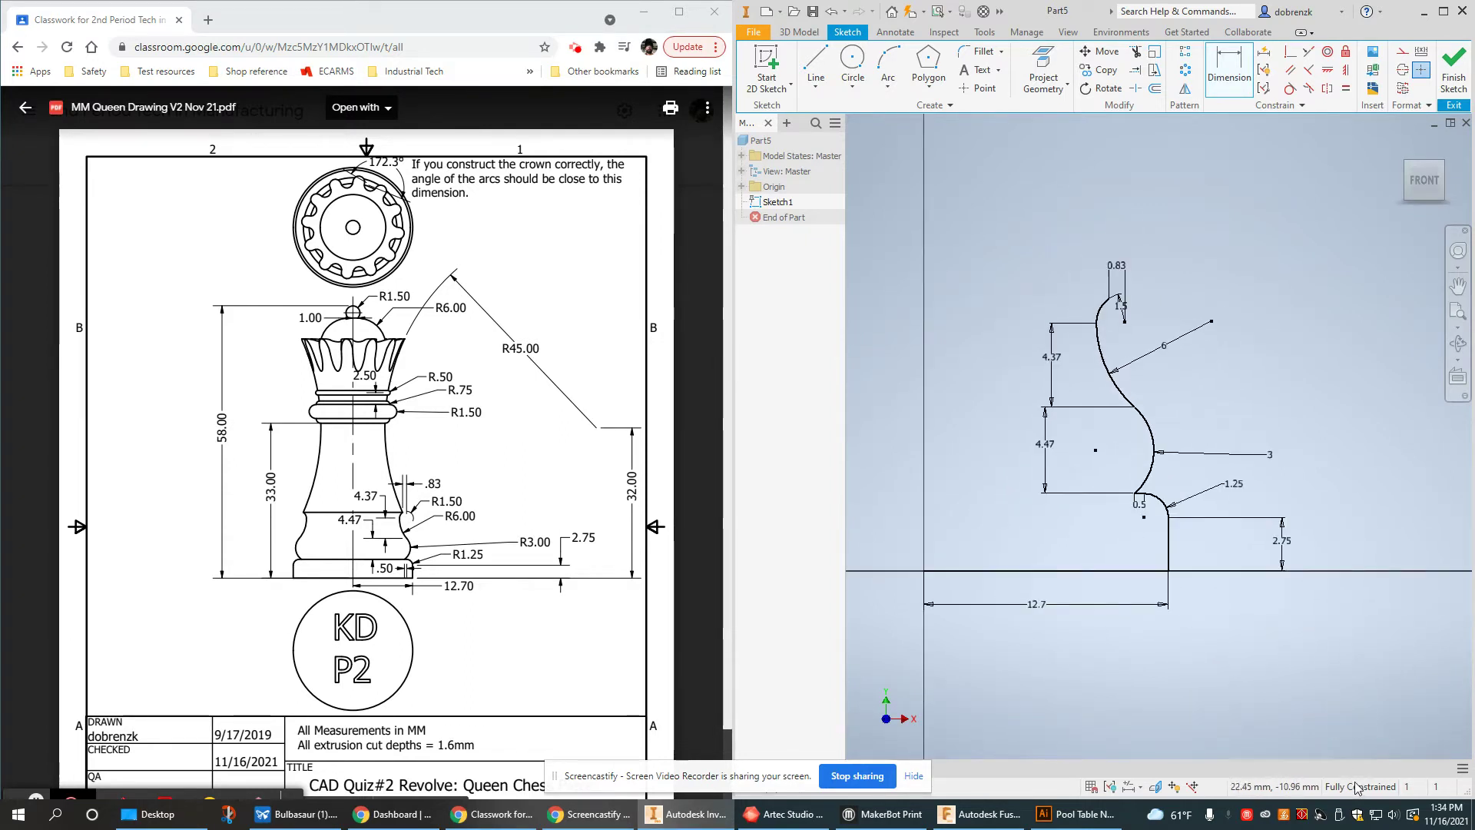
pyautogui.moveTo(1128, 458); pyautogui.dragTo(1165, 530, button='middle')
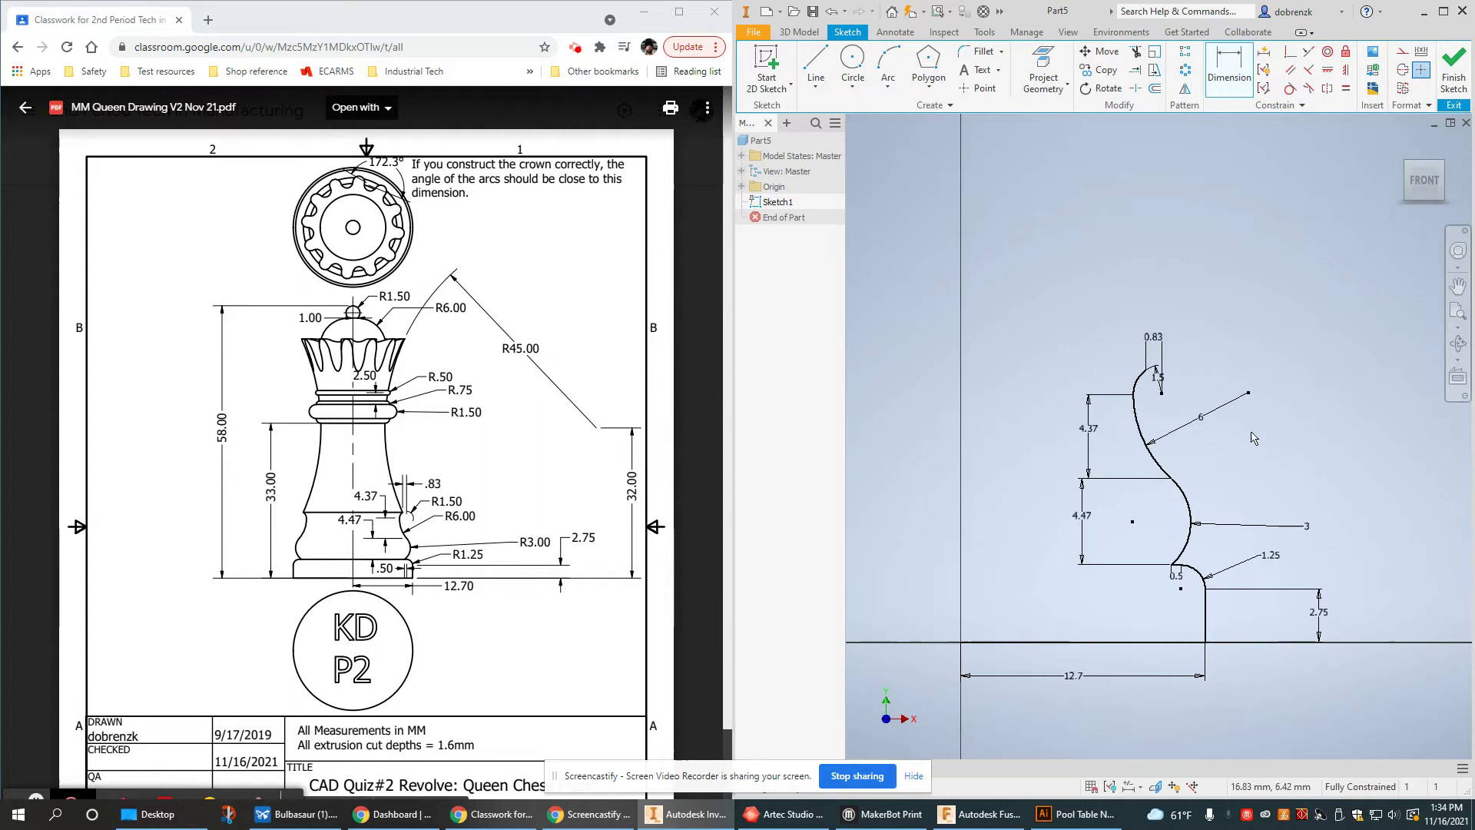
pyautogui.moveTo(1205, 320)
pyautogui.mouseDown(button='middle')
pyautogui.moveTo(1171, 451)
pyautogui.moveTo(1103, 526)
pyautogui.mouseUp(button='middle')
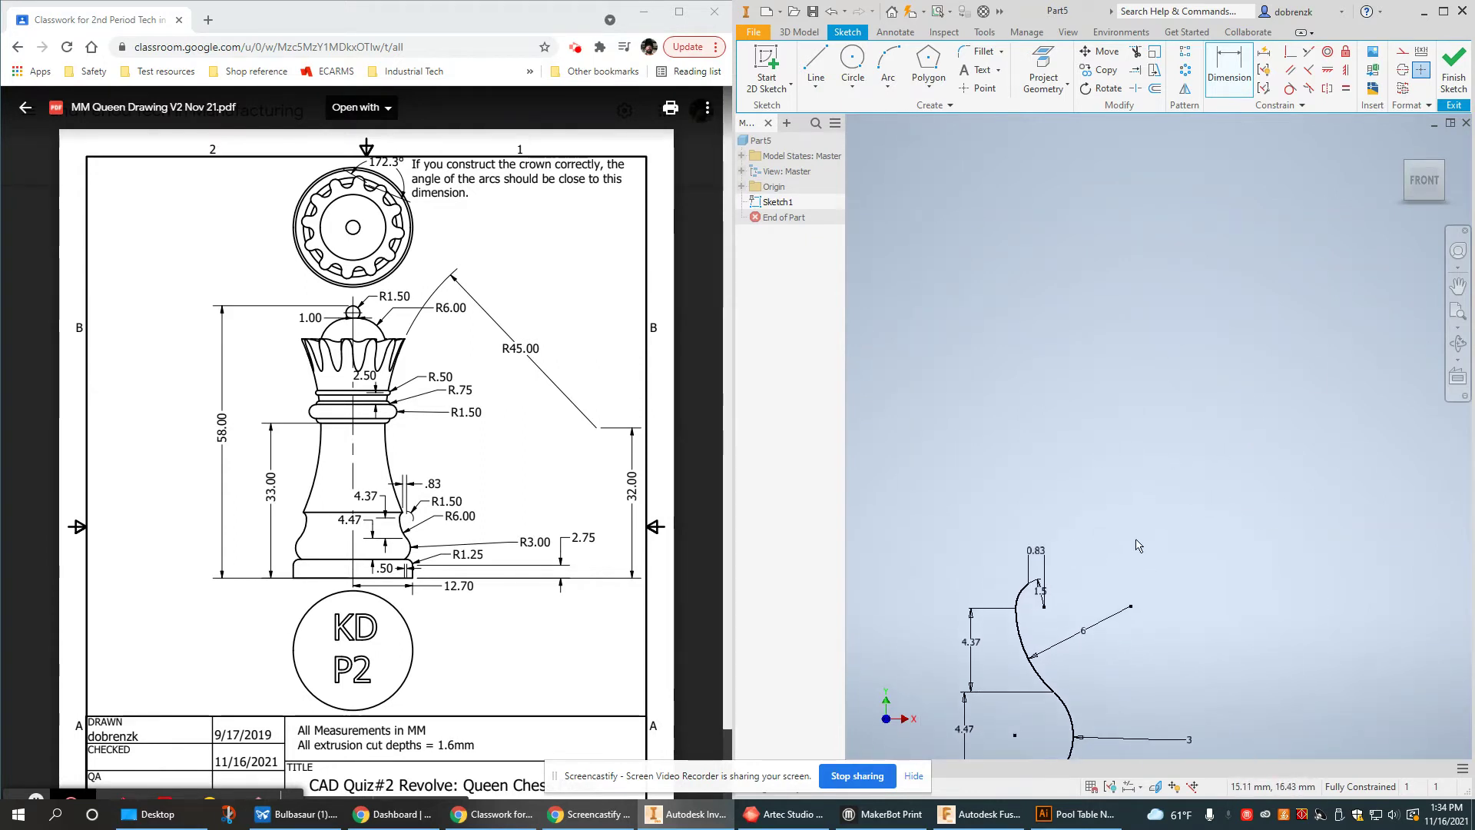
pyautogui.scroll(3, 1103, 526)
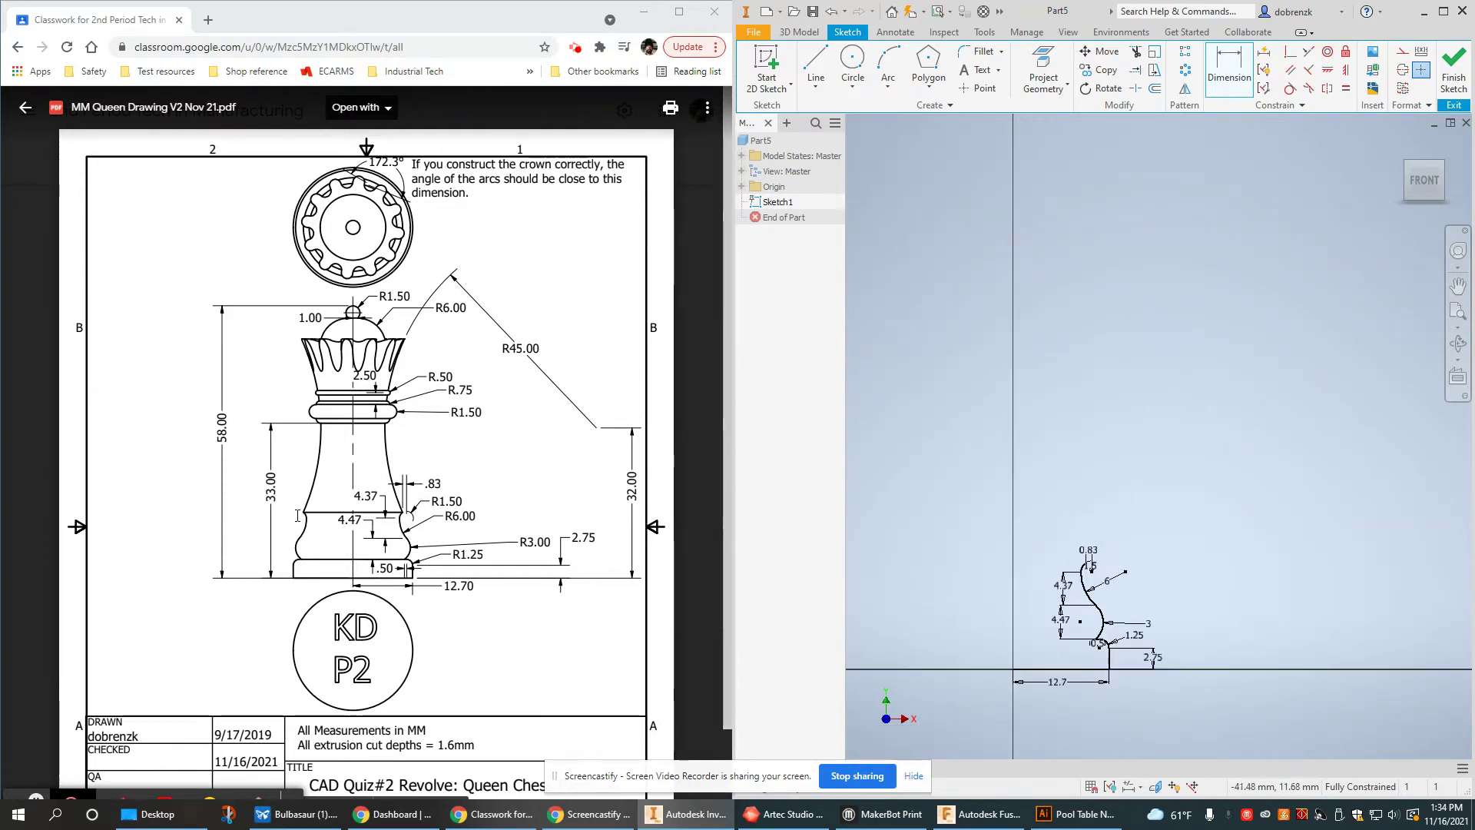
pyautogui.click(410, 520)
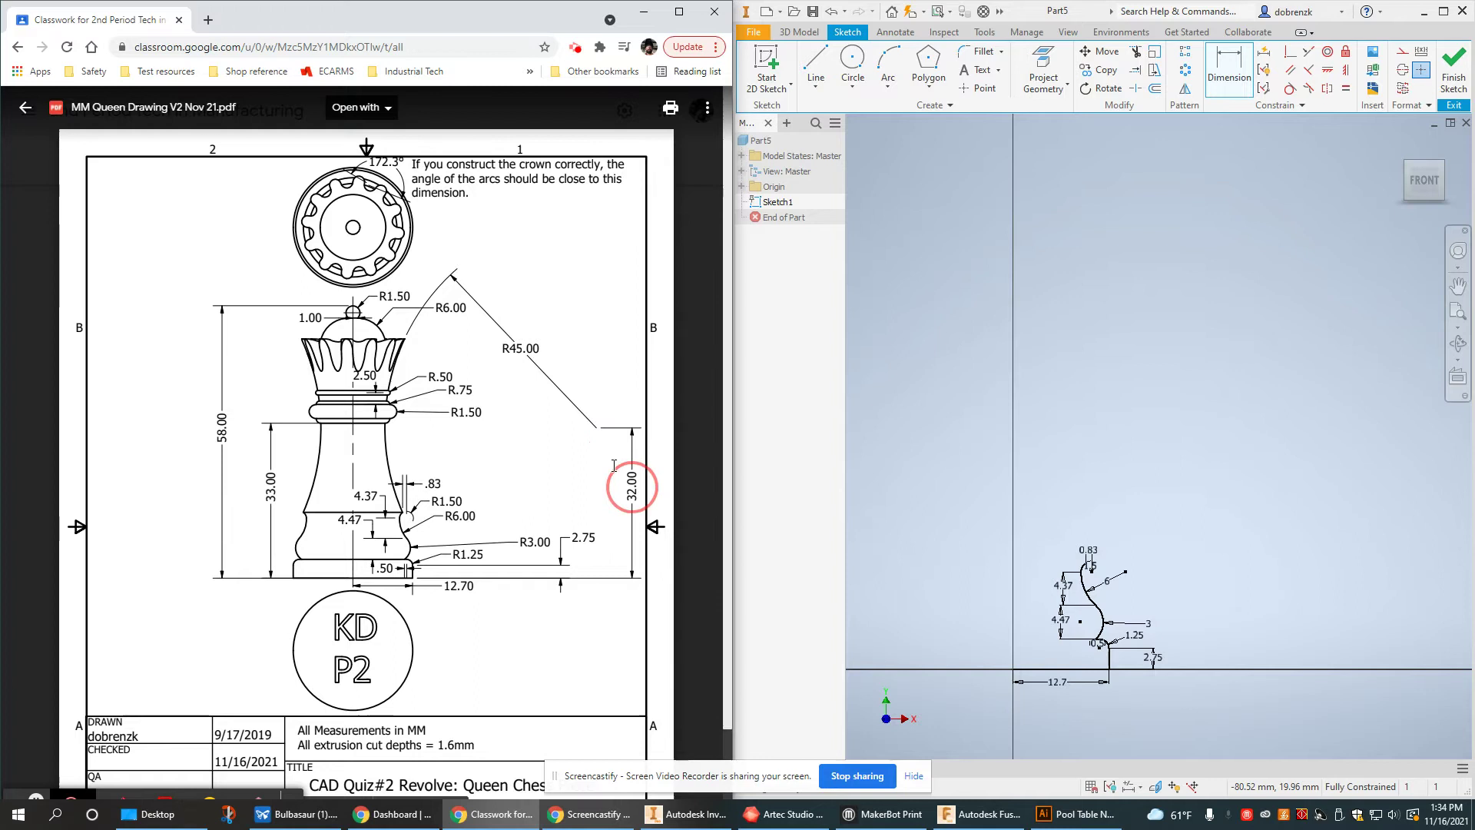
pyautogui.scroll(3, 1290, 453)
pyautogui.moveTo(1289, 450); pyautogui.dragTo(1083, 499, button='middle')
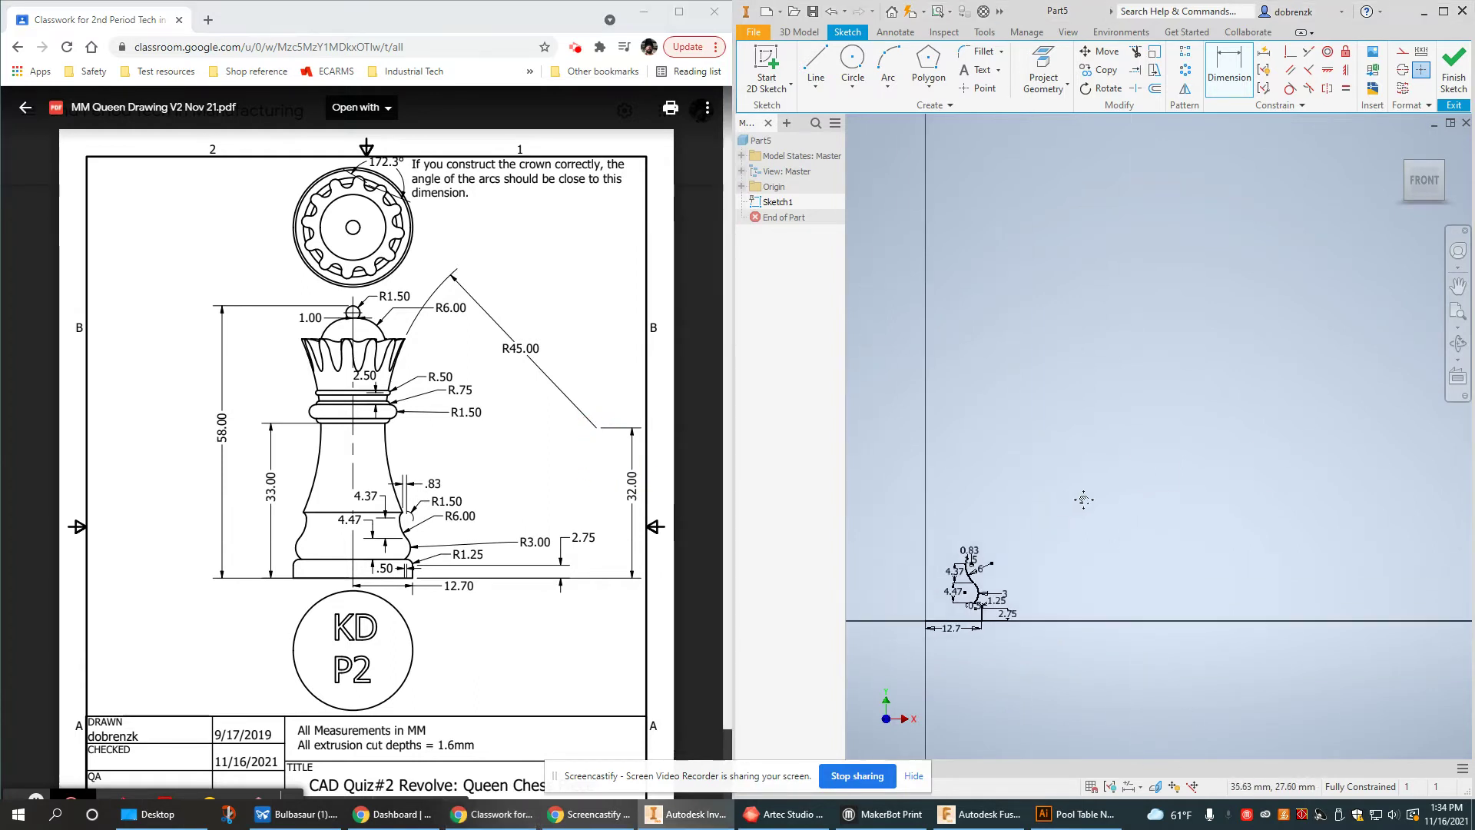
pyautogui.click(889, 66)
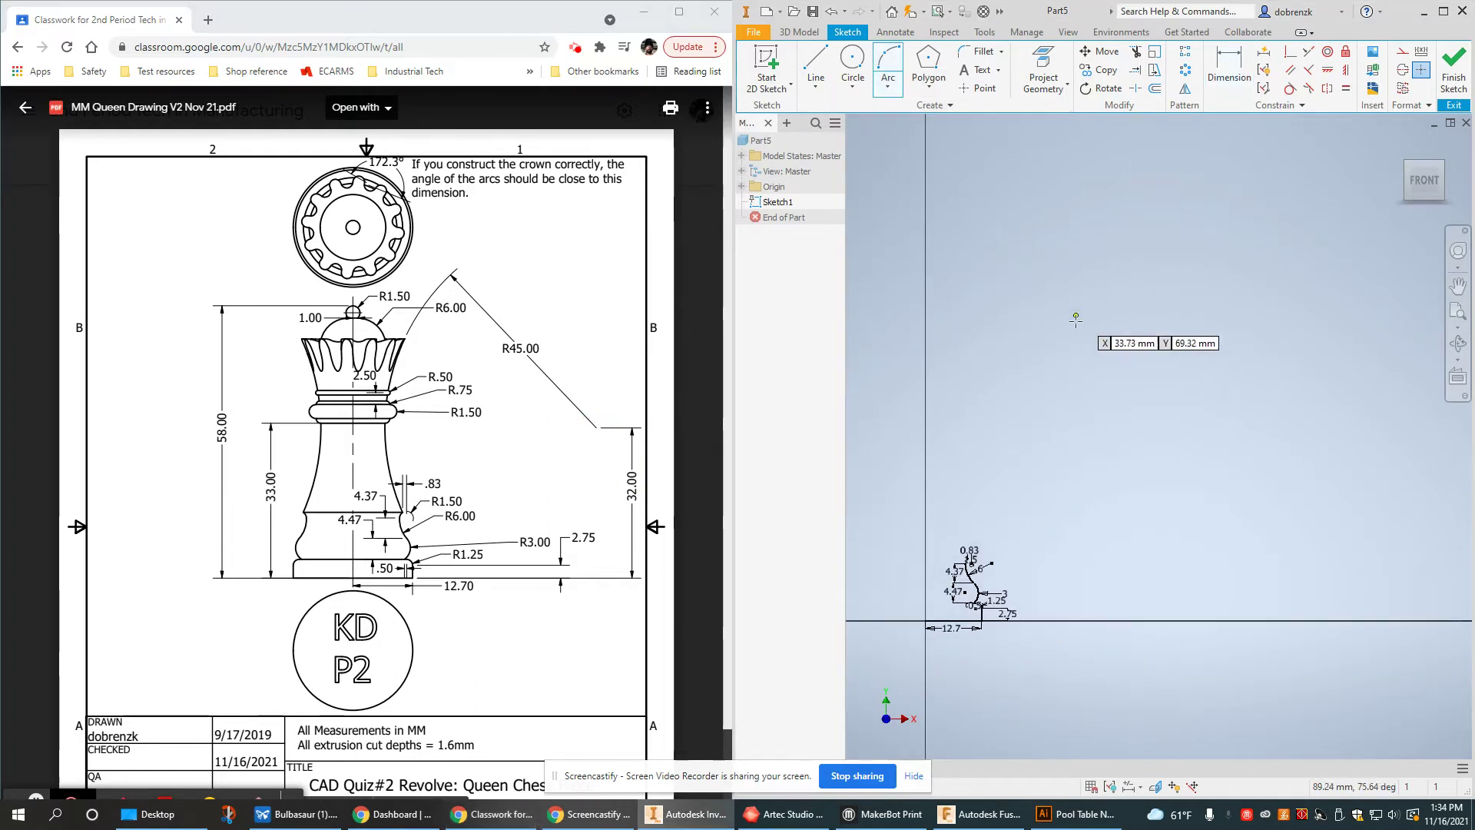
pyautogui.click(997, 242)
pyautogui.click(996, 502)
pyautogui.click(970, 475)
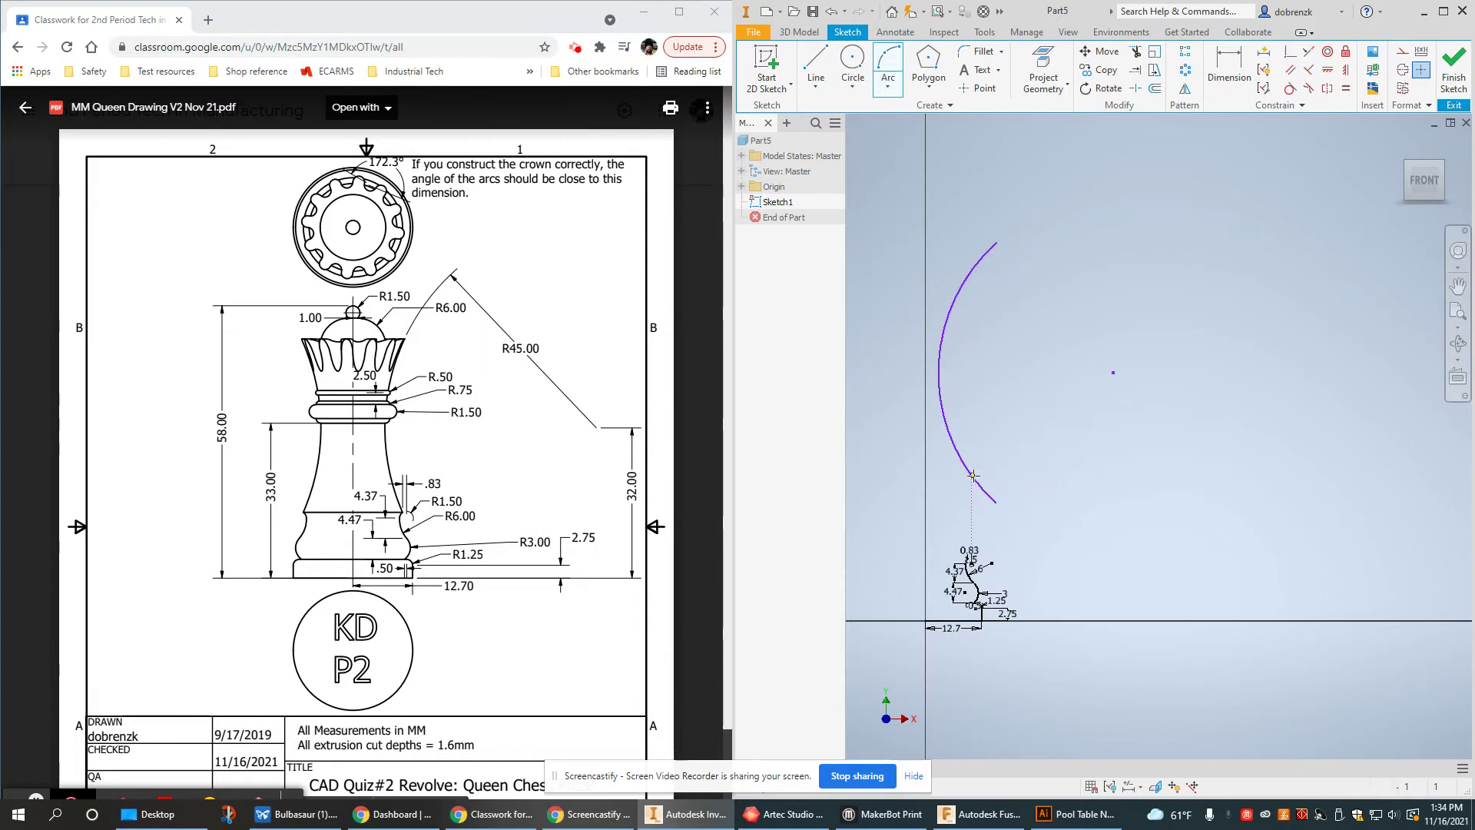
# Dimension the radius of the large body arc at 45 mm
pyautogui.click(1229, 71)
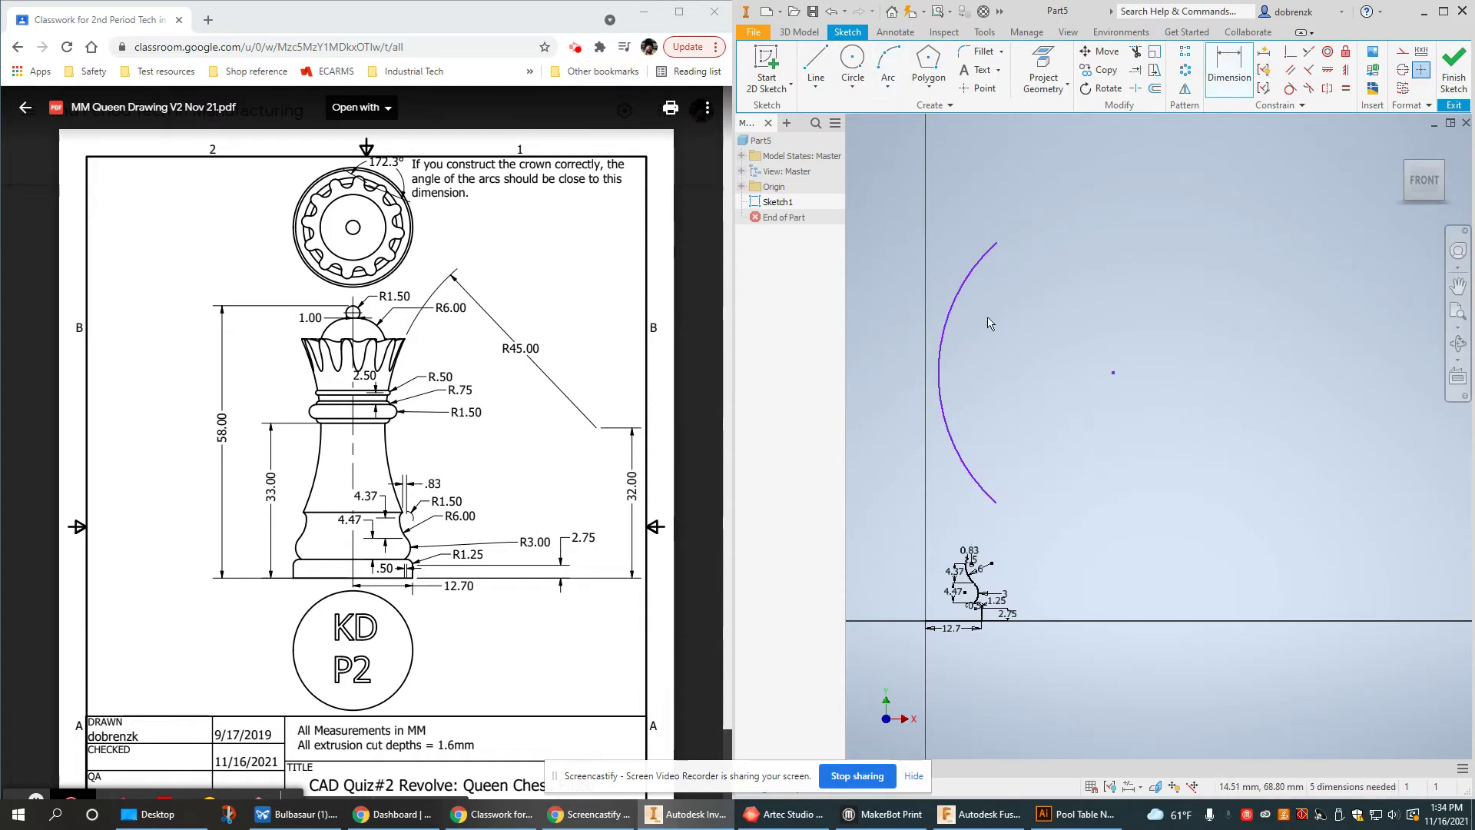
pyautogui.click(956, 326)
pyautogui.click(1041, 336)
pyautogui.write('45')
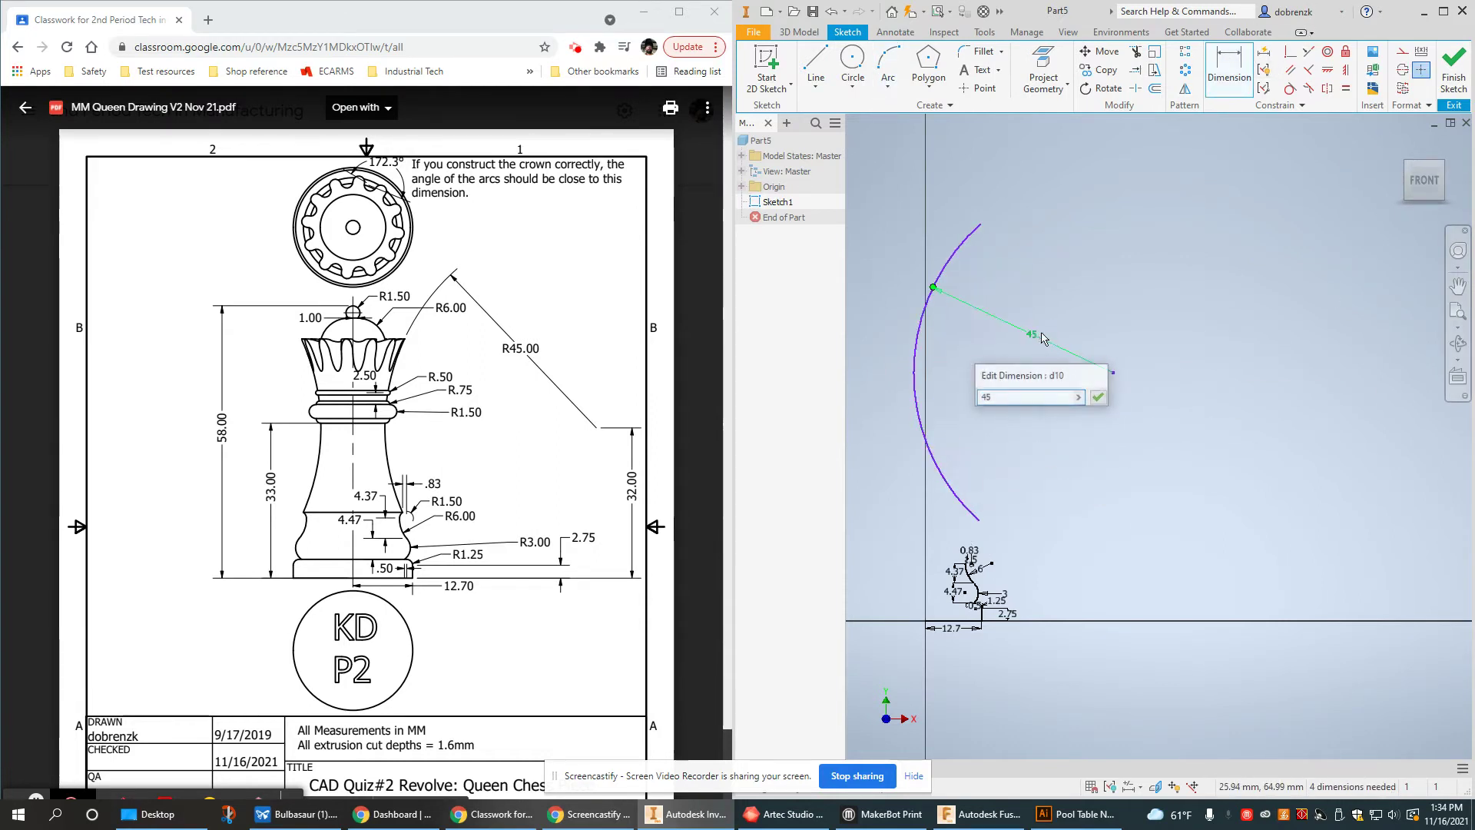
pyautogui.press('Return')
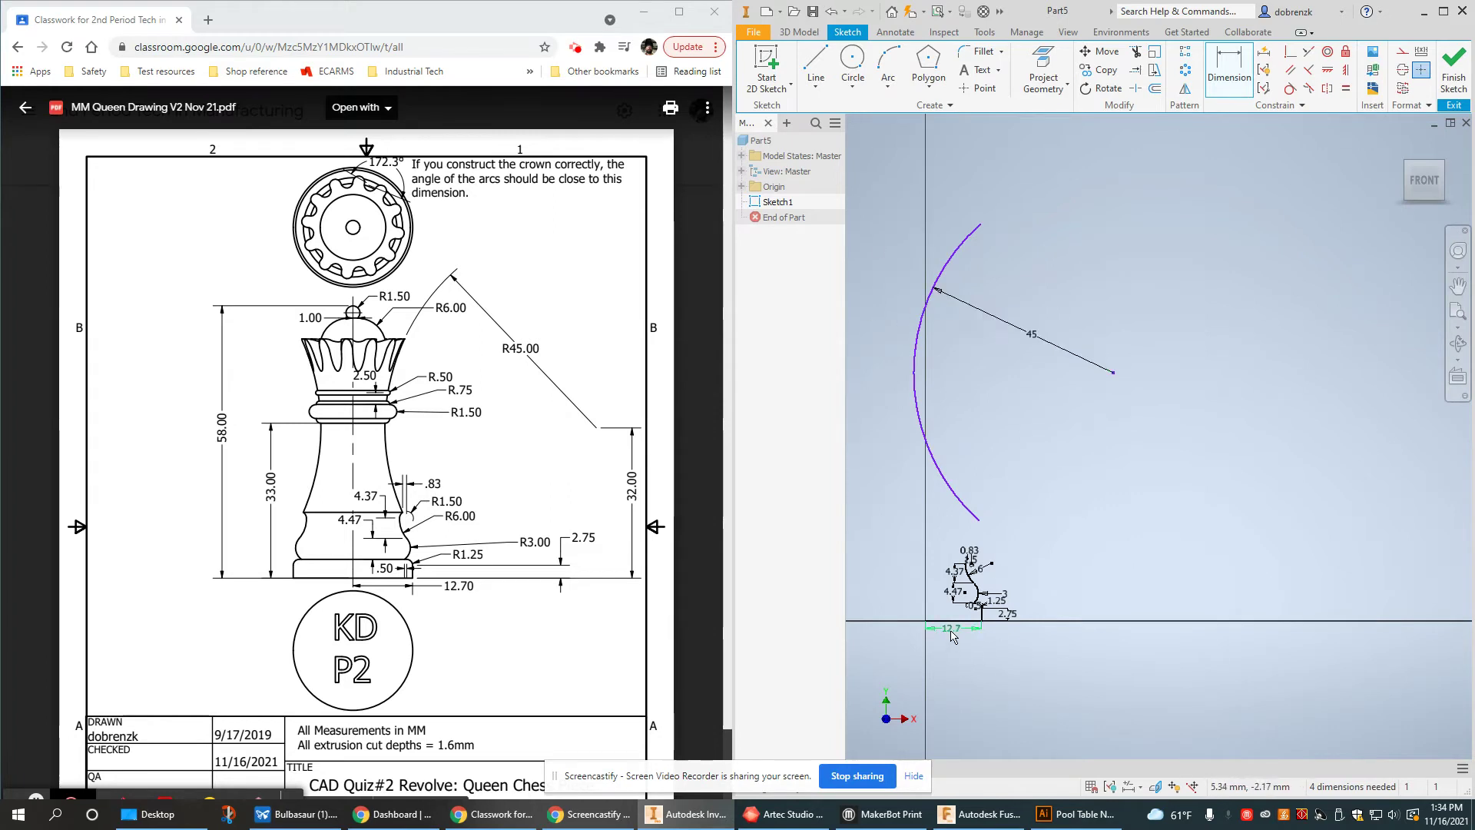
# Dimension the vertical distance from the base line to the large arc's centre point at 32 mm
pyautogui.scroll(3, 954, 620)
pyautogui.click(958, 626)
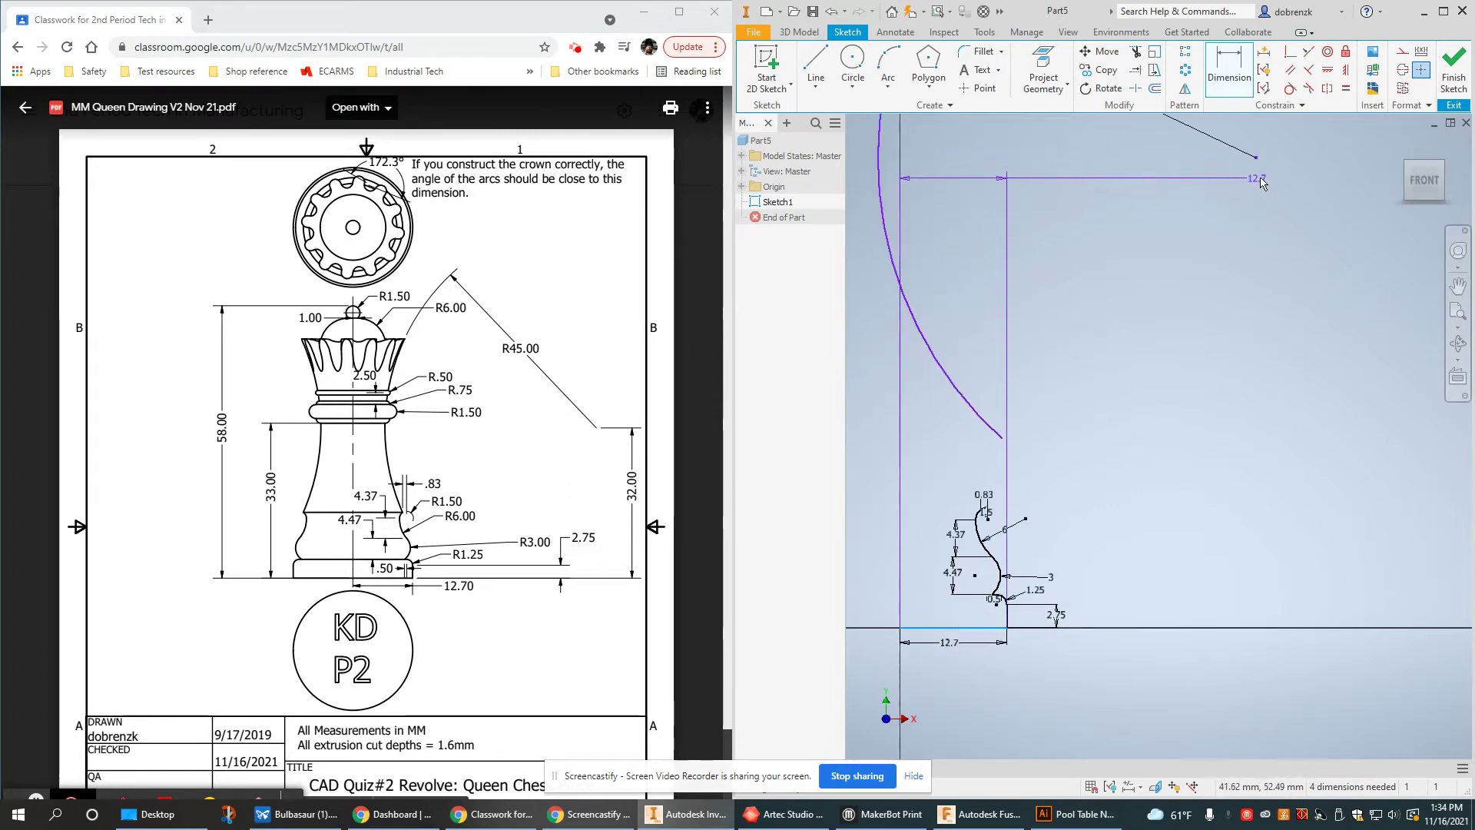
pyautogui.click(1256, 157)
pyautogui.click(1247, 369)
pyautogui.click(1252, 371)
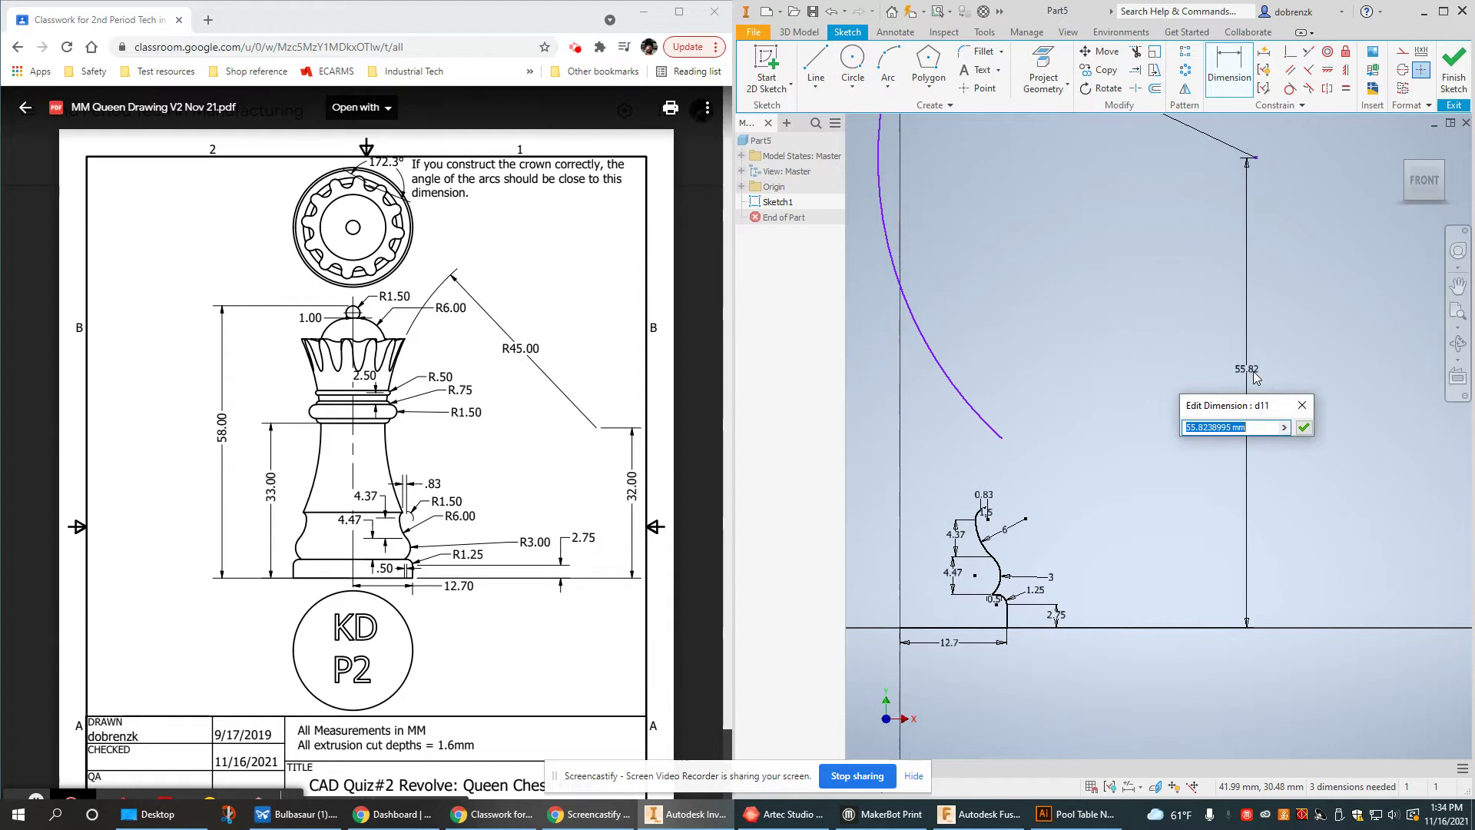
pyautogui.write('32')
pyautogui.press('Return')
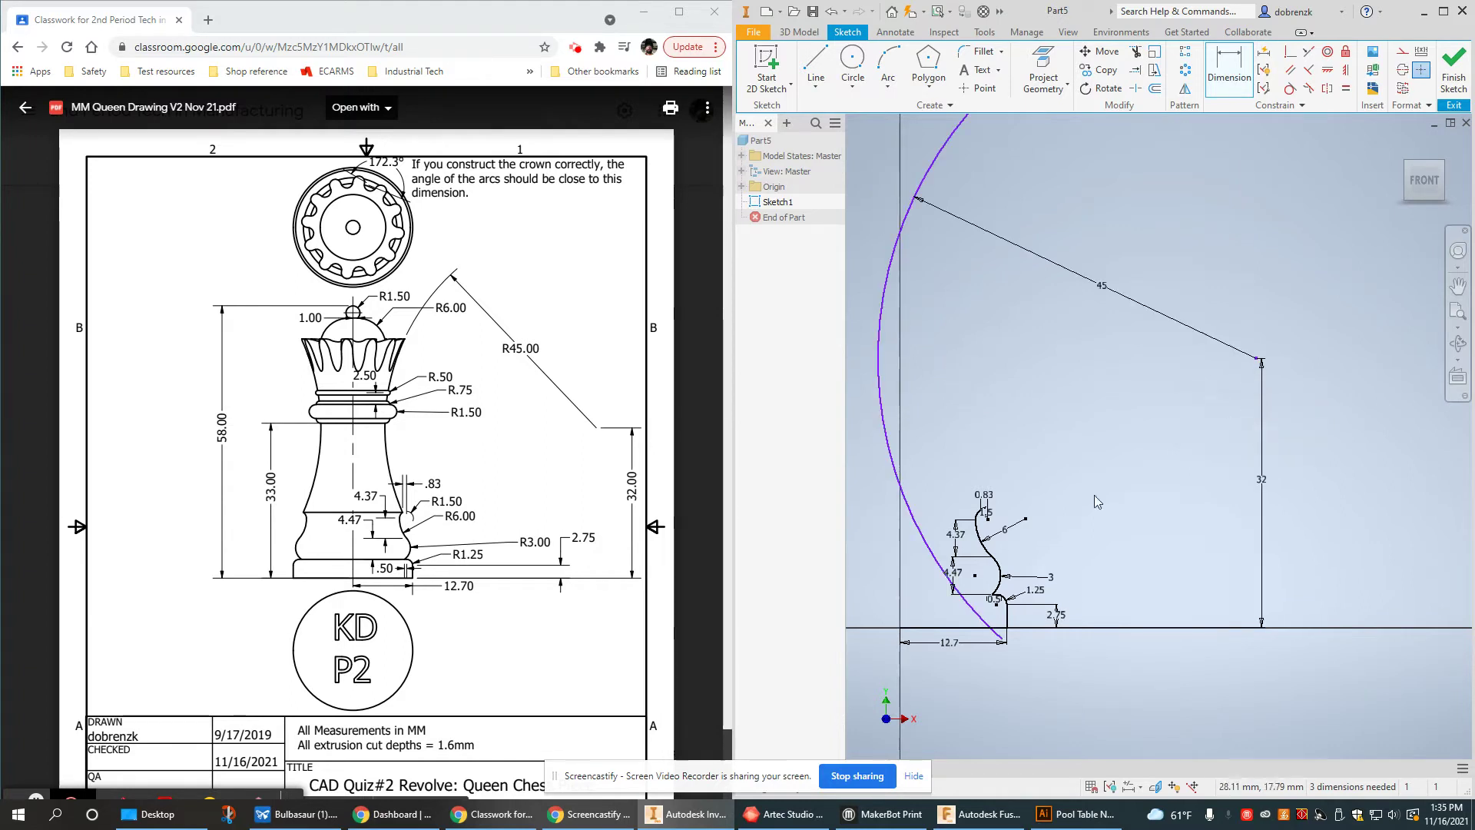
# Make the lower end of the 45 mm body arc coincident with the free end of the small arc below it
pyautogui.moveTo(1001, 471); pyautogui.dragTo(1088, 457, button='middle')
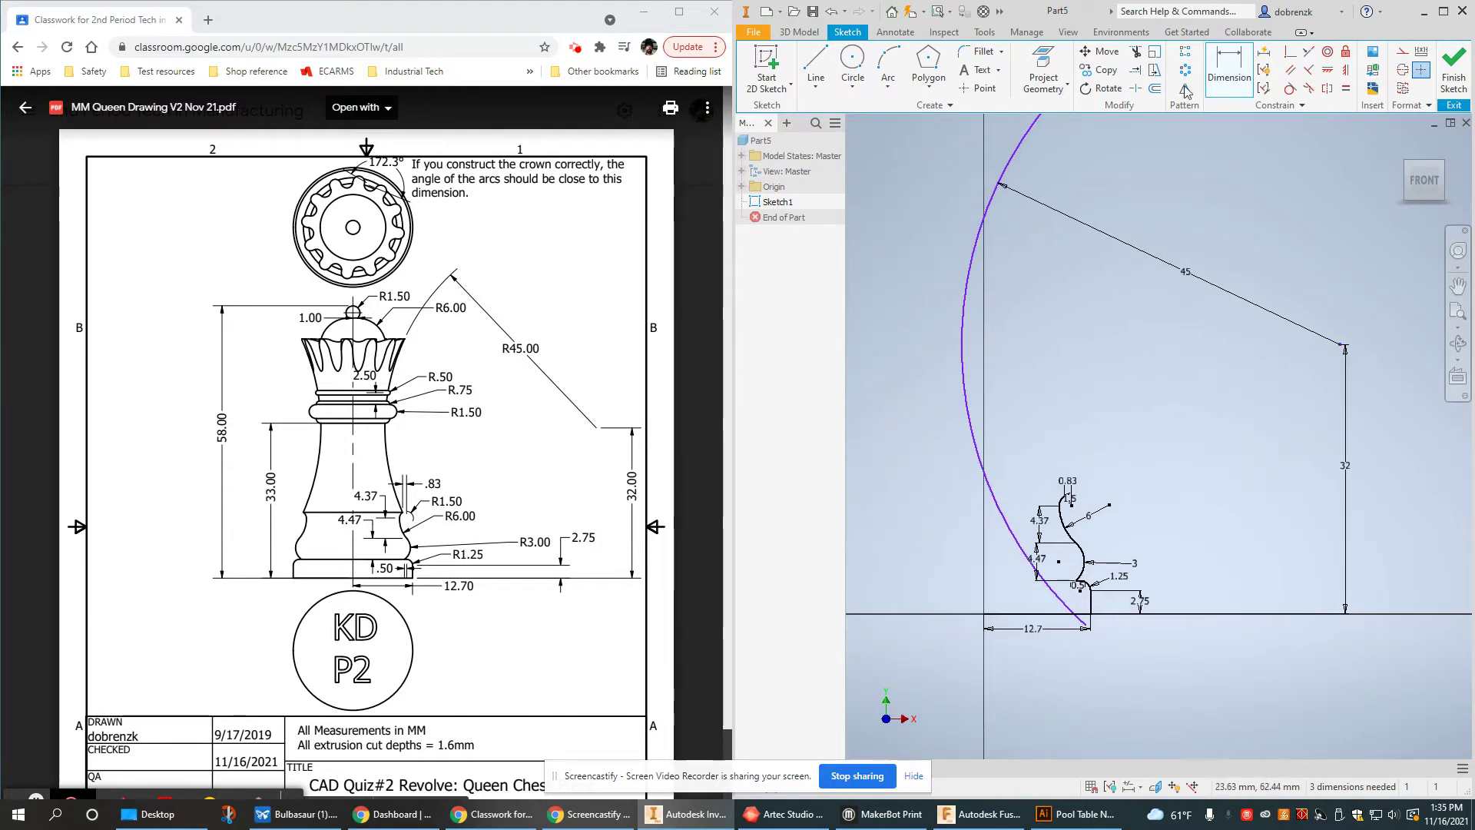
pyautogui.click(1288, 51)
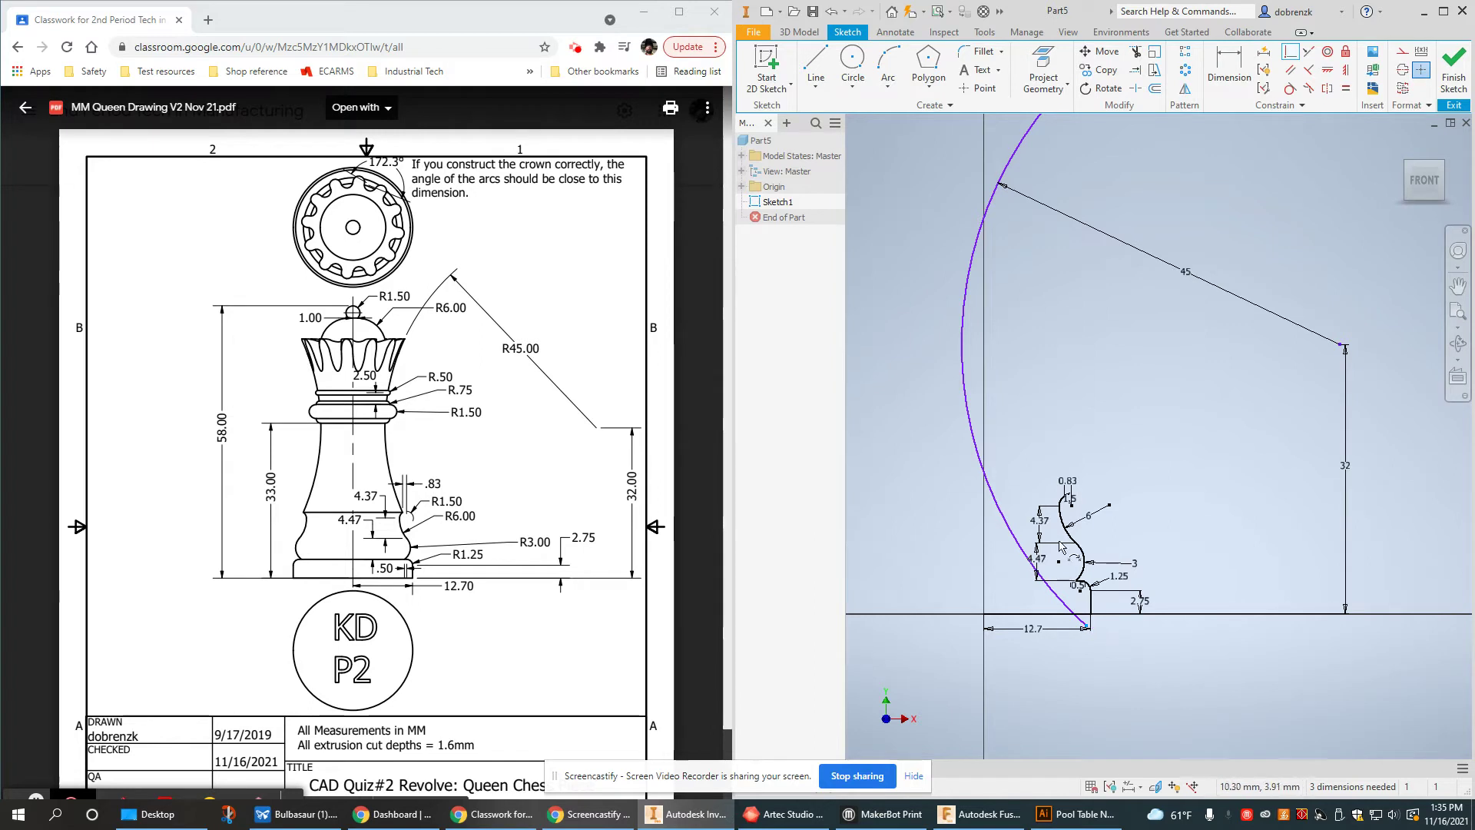
pyautogui.click(1070, 499)
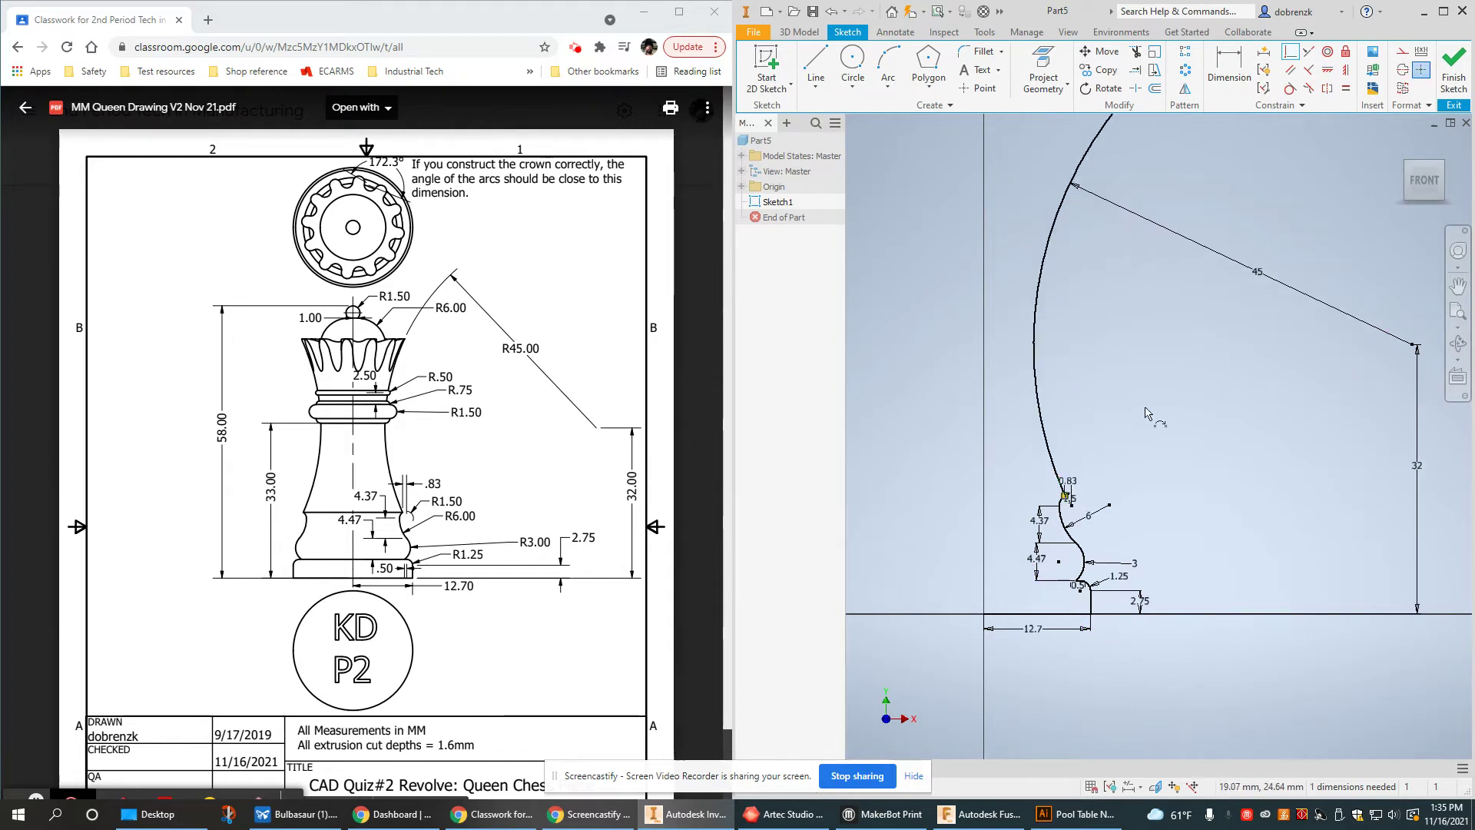
pyautogui.scroll(2, 1144, 414)
pyautogui.scroll(-5, 1113, 447)
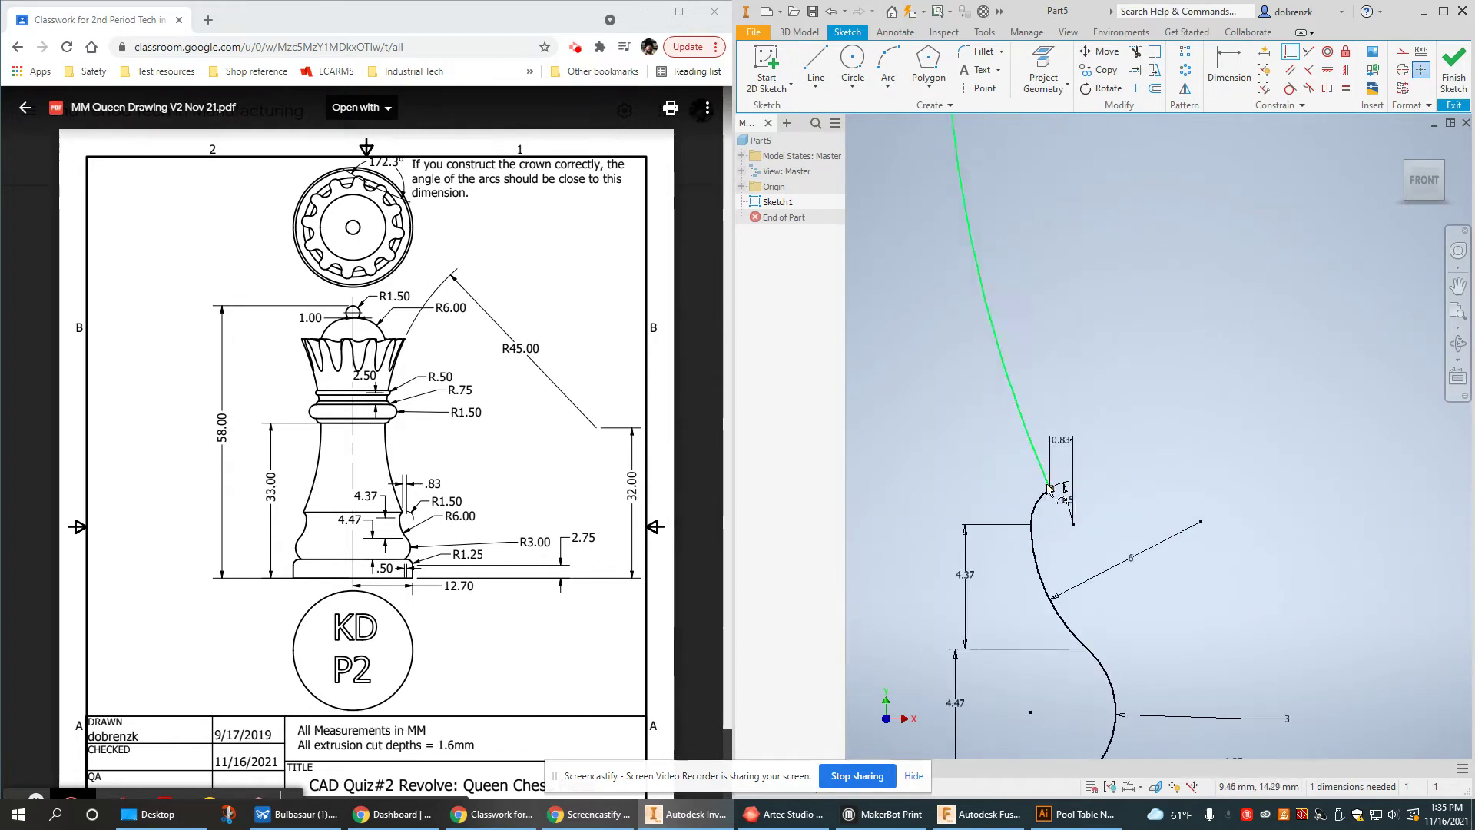
pyautogui.rightClick(1229, 367)
pyautogui.click(1282, 367)
pyautogui.scroll(5, 1064, 390)
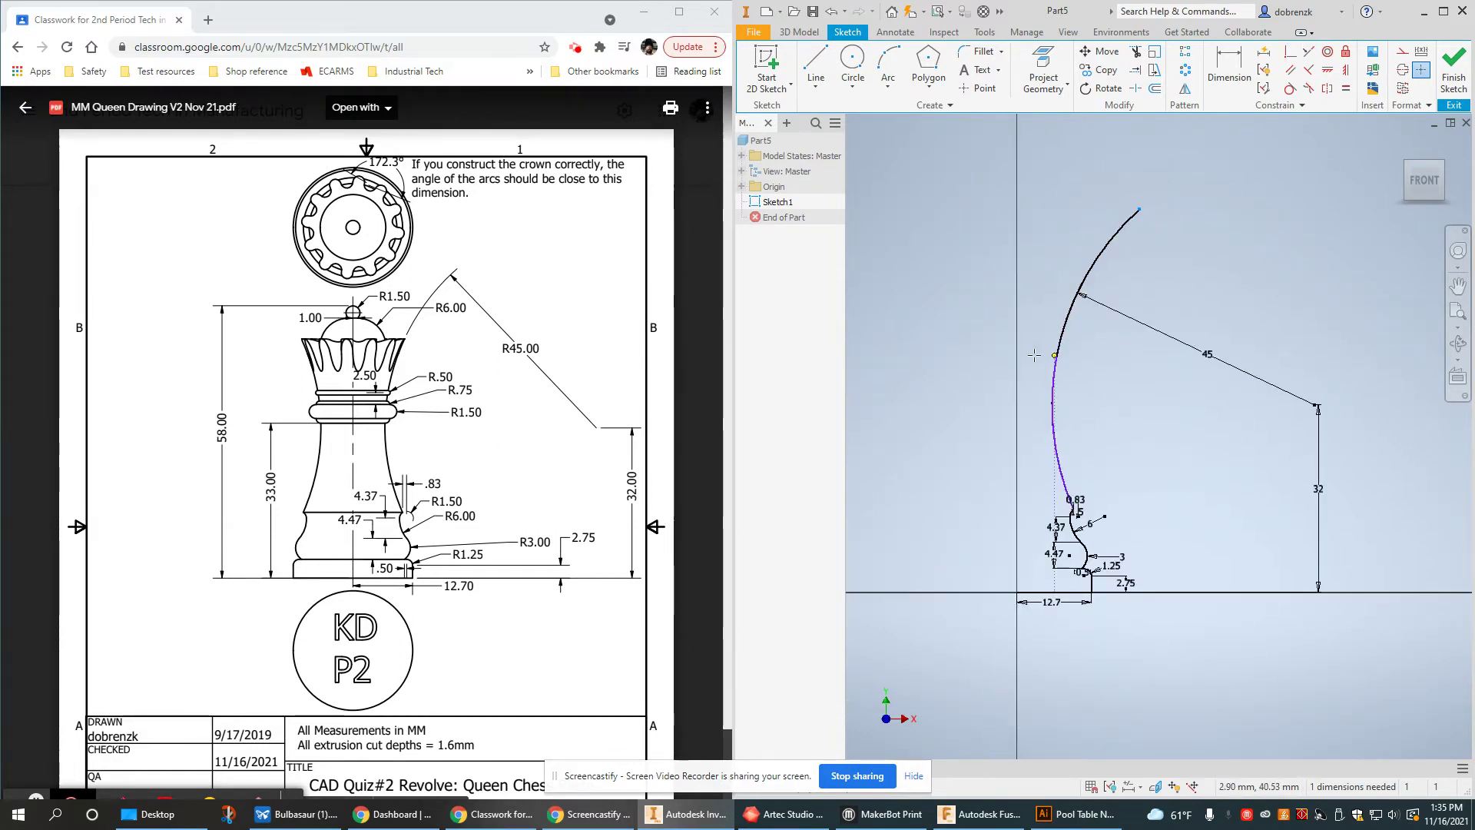
pyautogui.moveTo(1186, 223); pyautogui.dragTo(1071, 306)
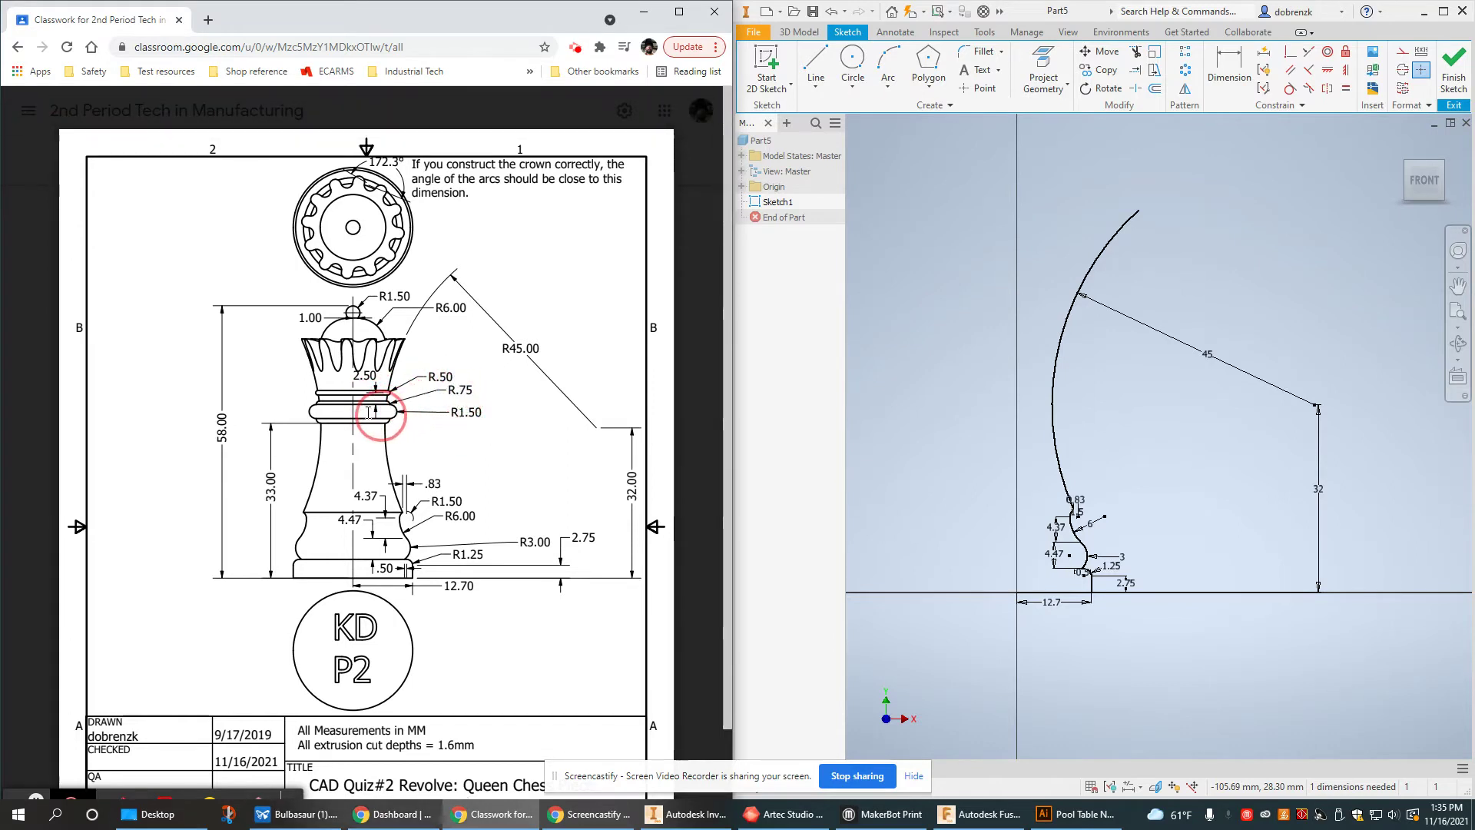
# Sketch three connected outward-bulging arcs against the body arc's upper half, the lower about 2.7 mm and the upper about 1 mm in radius
pyautogui.scroll(-1, 386, 377)
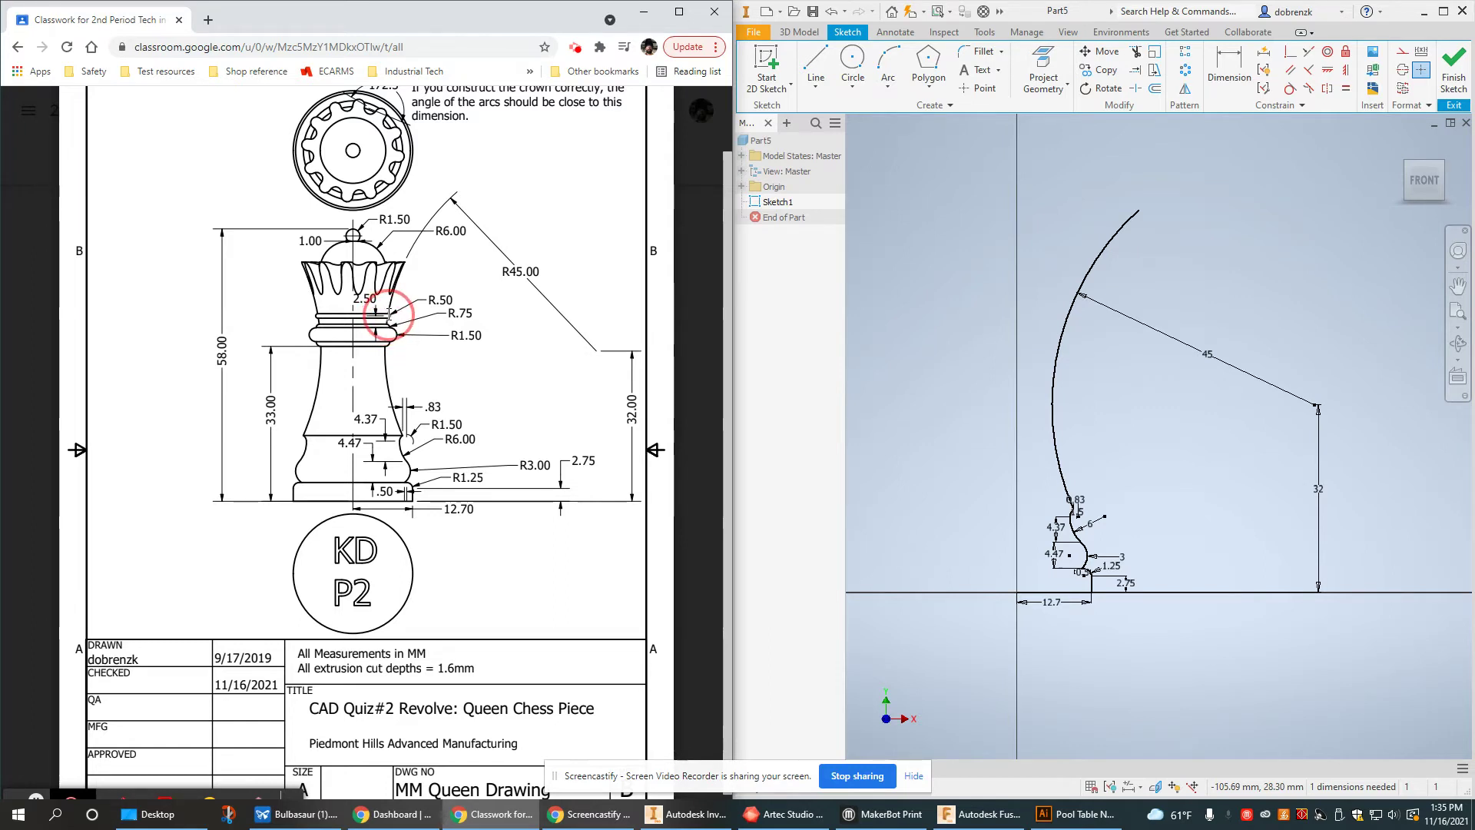
pyautogui.click(888, 63)
pyautogui.click(271, 411)
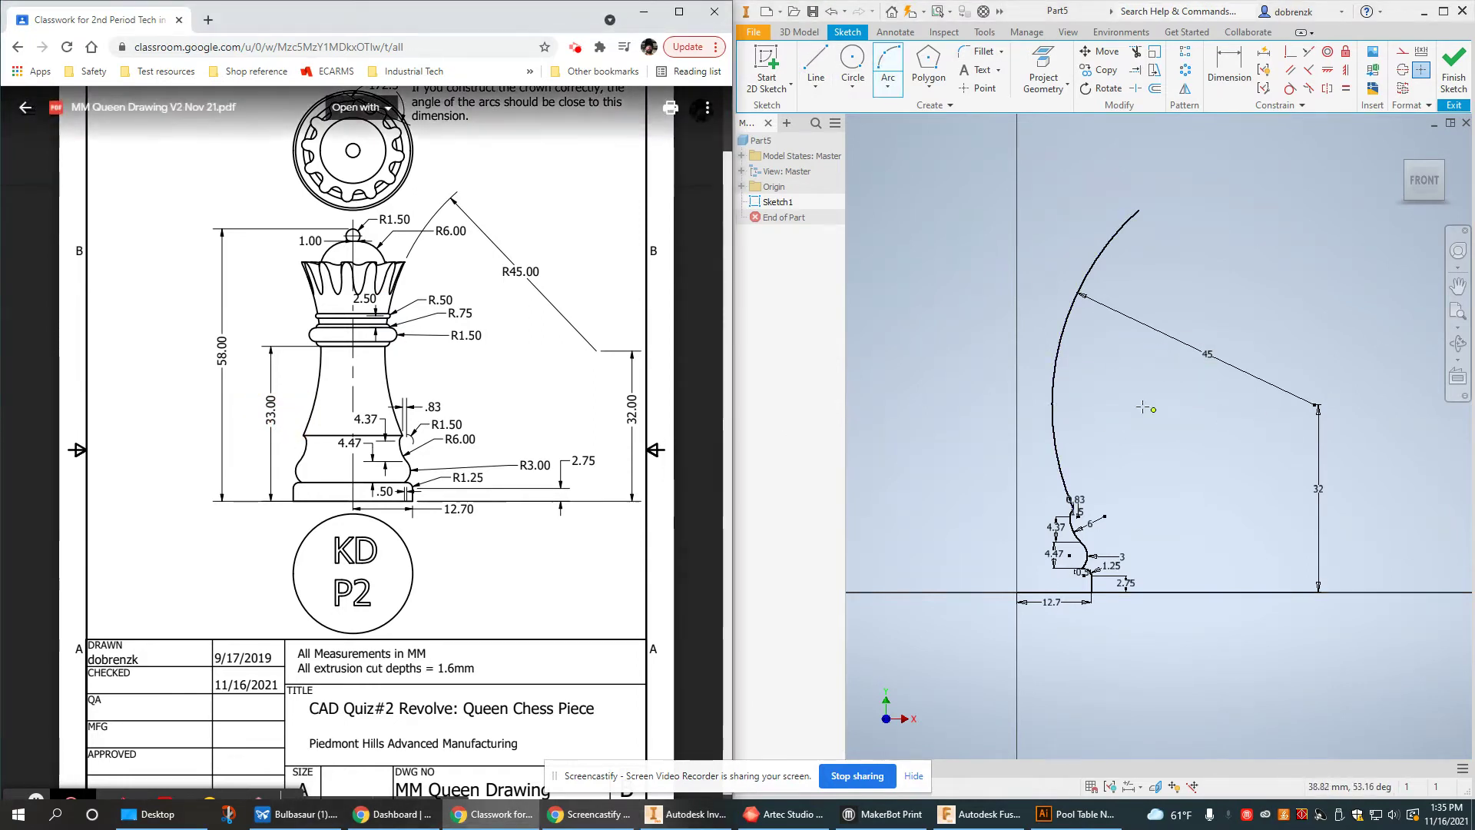
pyautogui.scroll(2, 1056, 390)
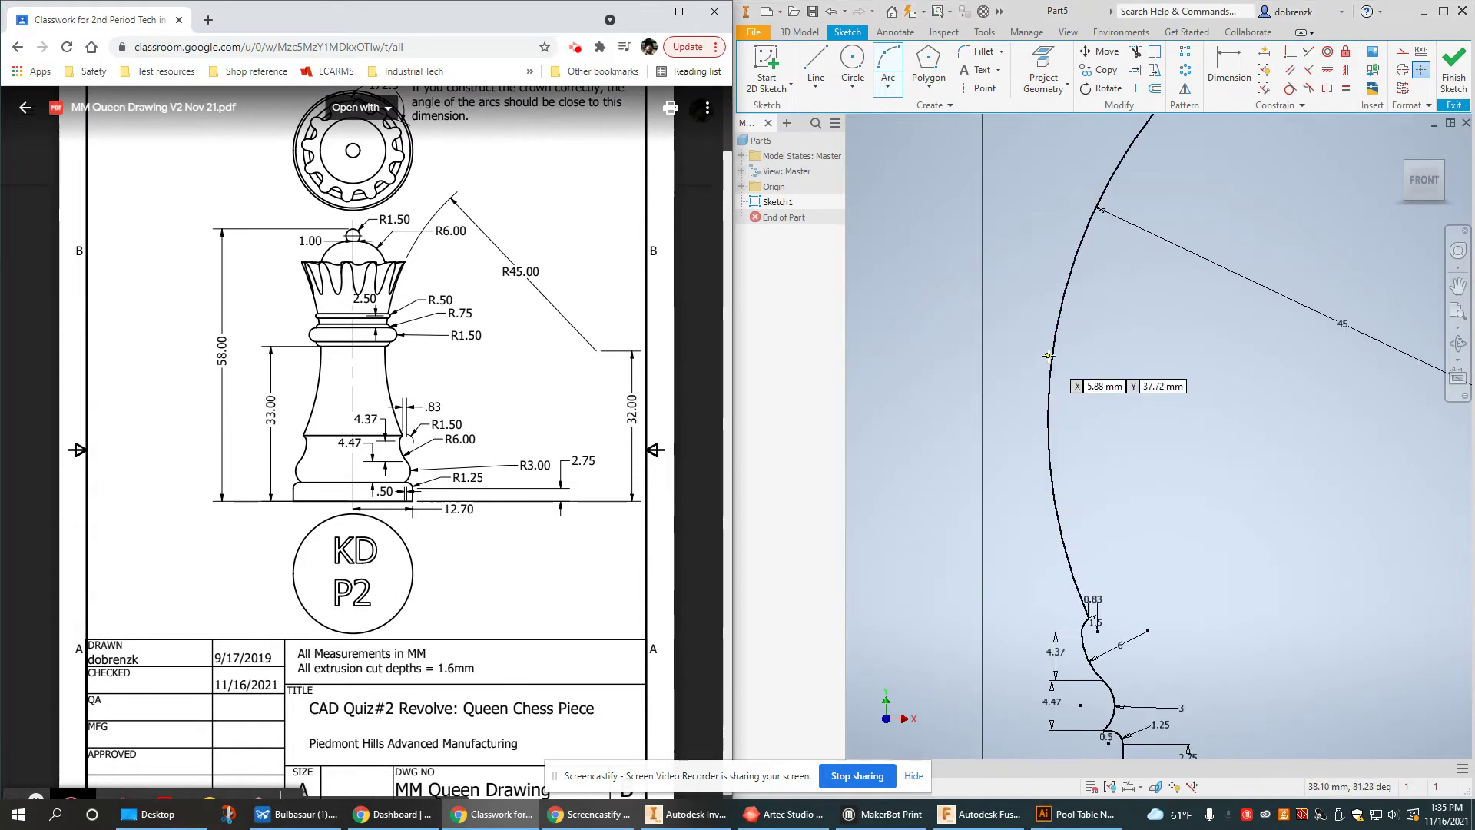
pyautogui.click(1053, 351)
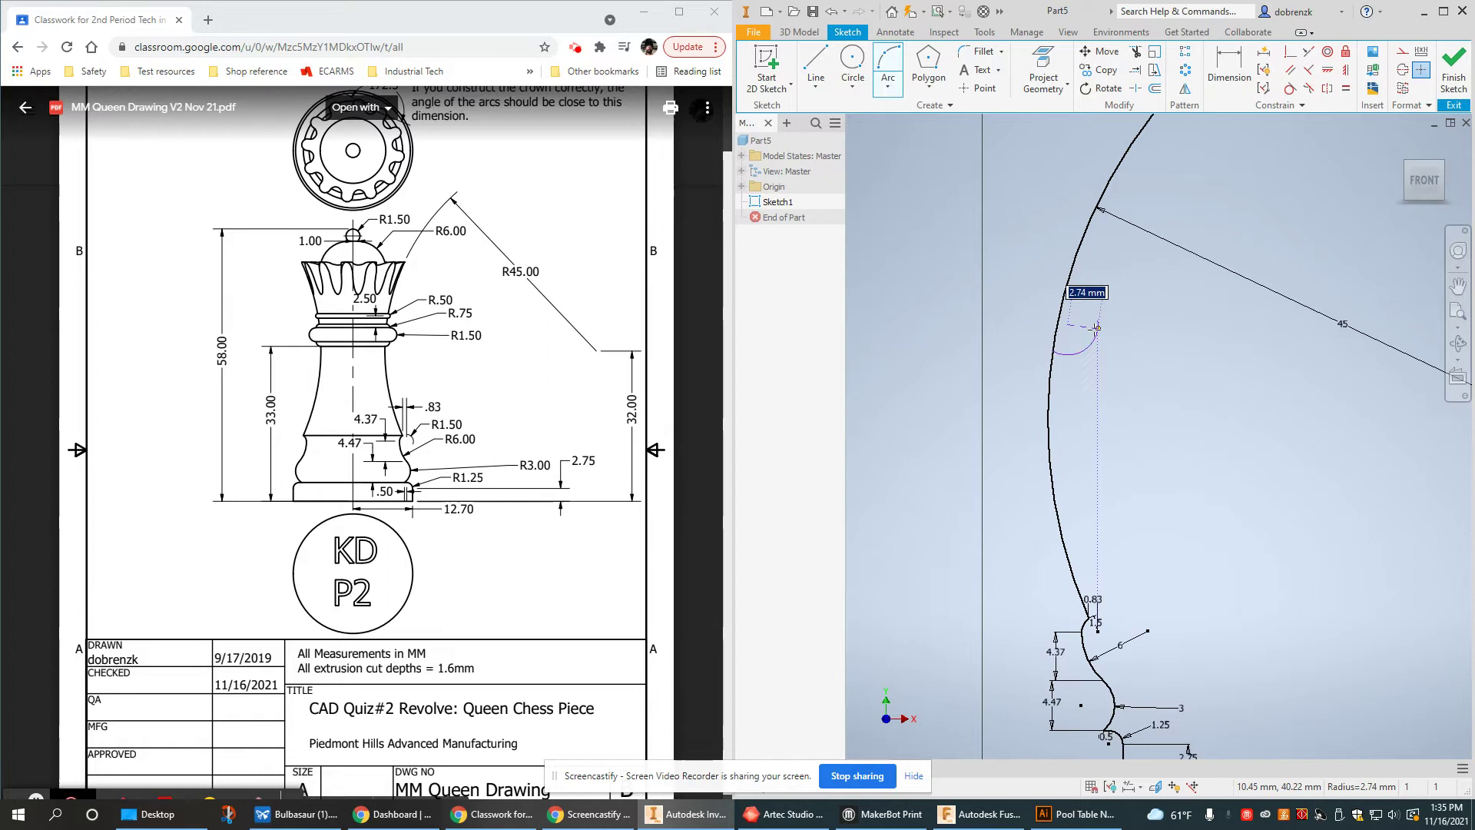
pyautogui.click(1097, 323)
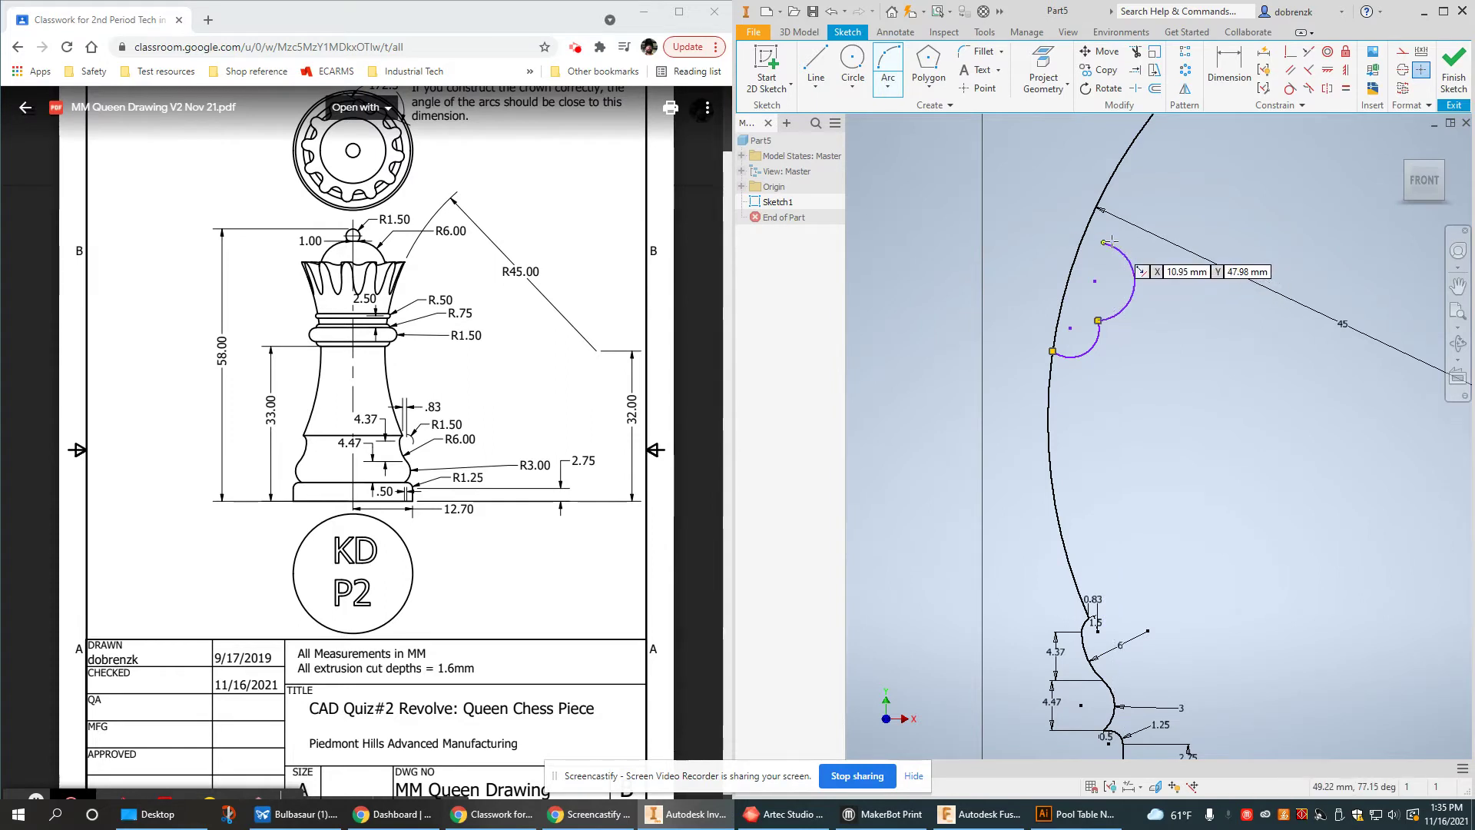
pyautogui.click(1106, 242)
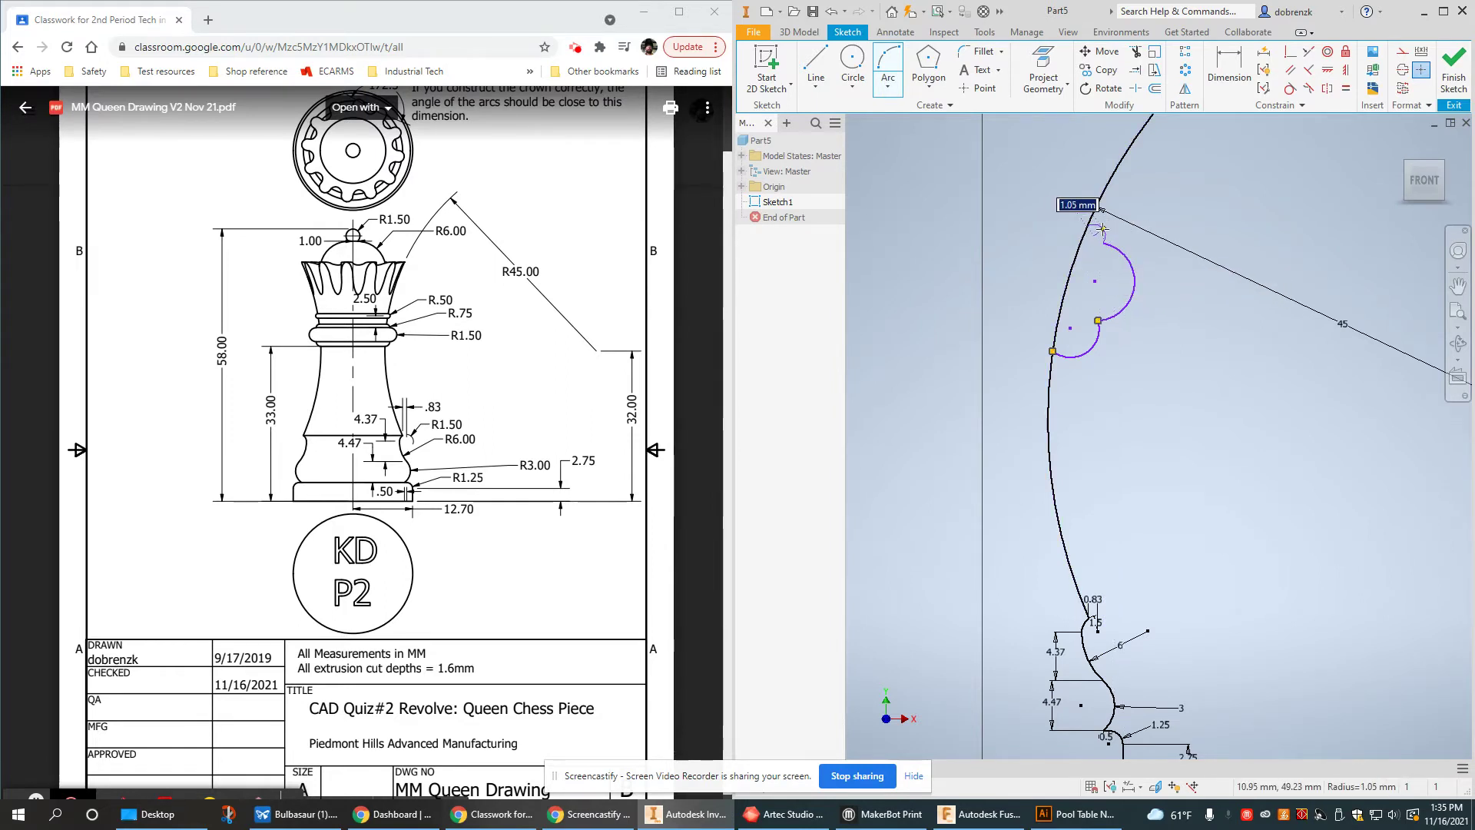
pyautogui.click(1086, 228)
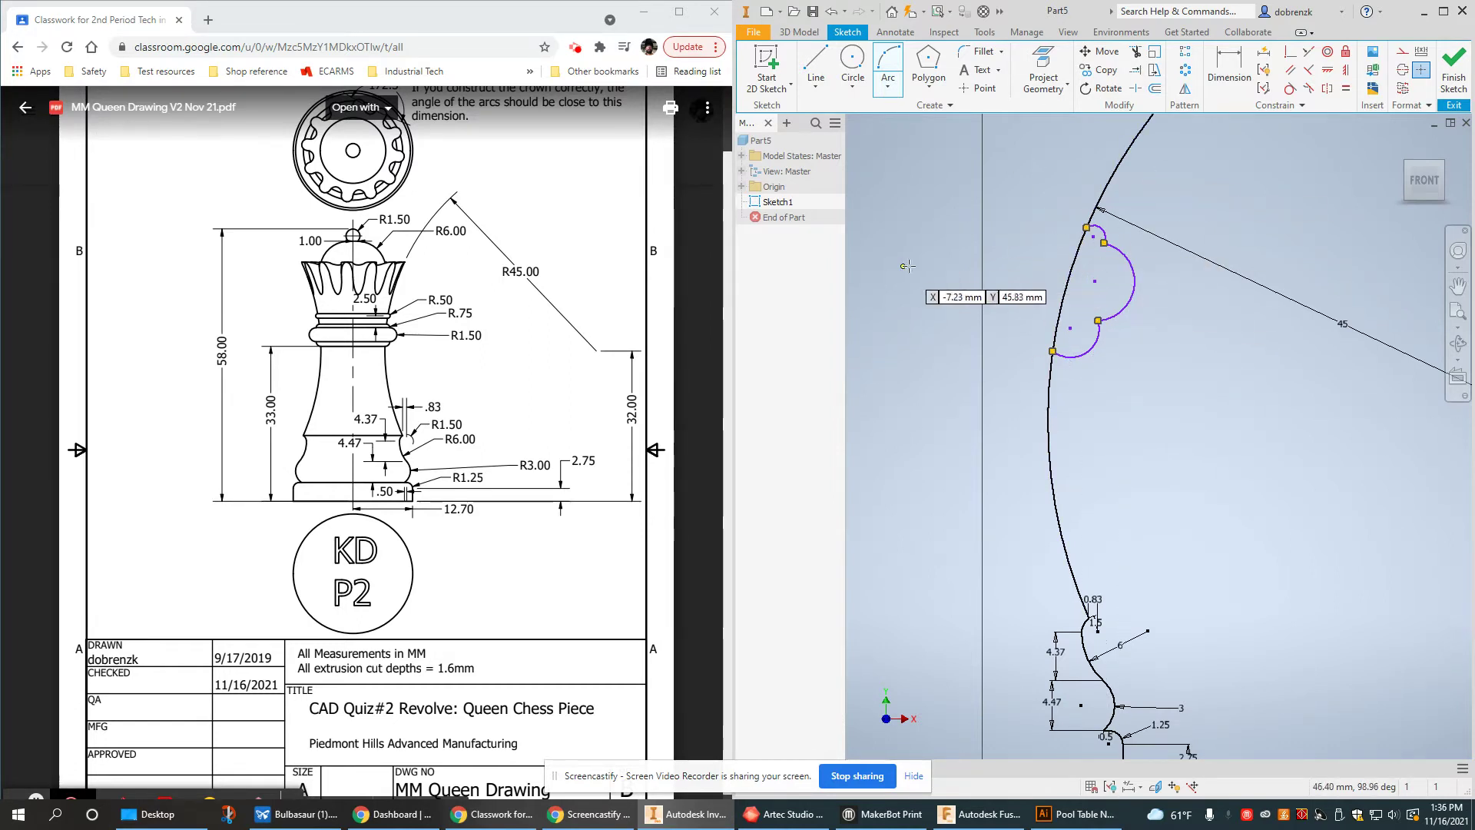
# Dimension the vertical distance from the base line to the lower end of the three-arc chain at 33 mm
pyautogui.click(1229, 65)
pyautogui.scroll(2, 1075, 545)
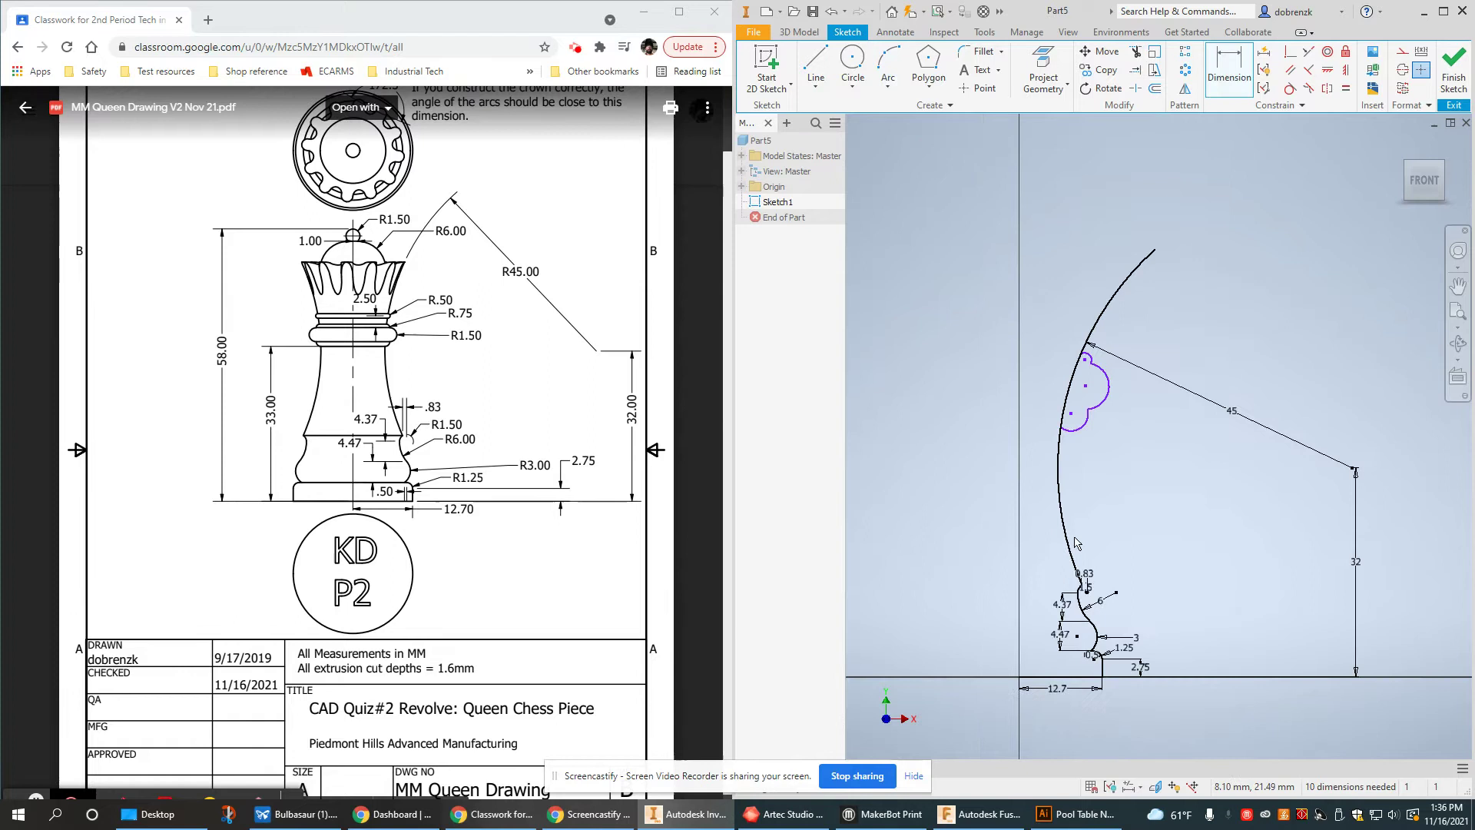
pyautogui.click(1068, 430)
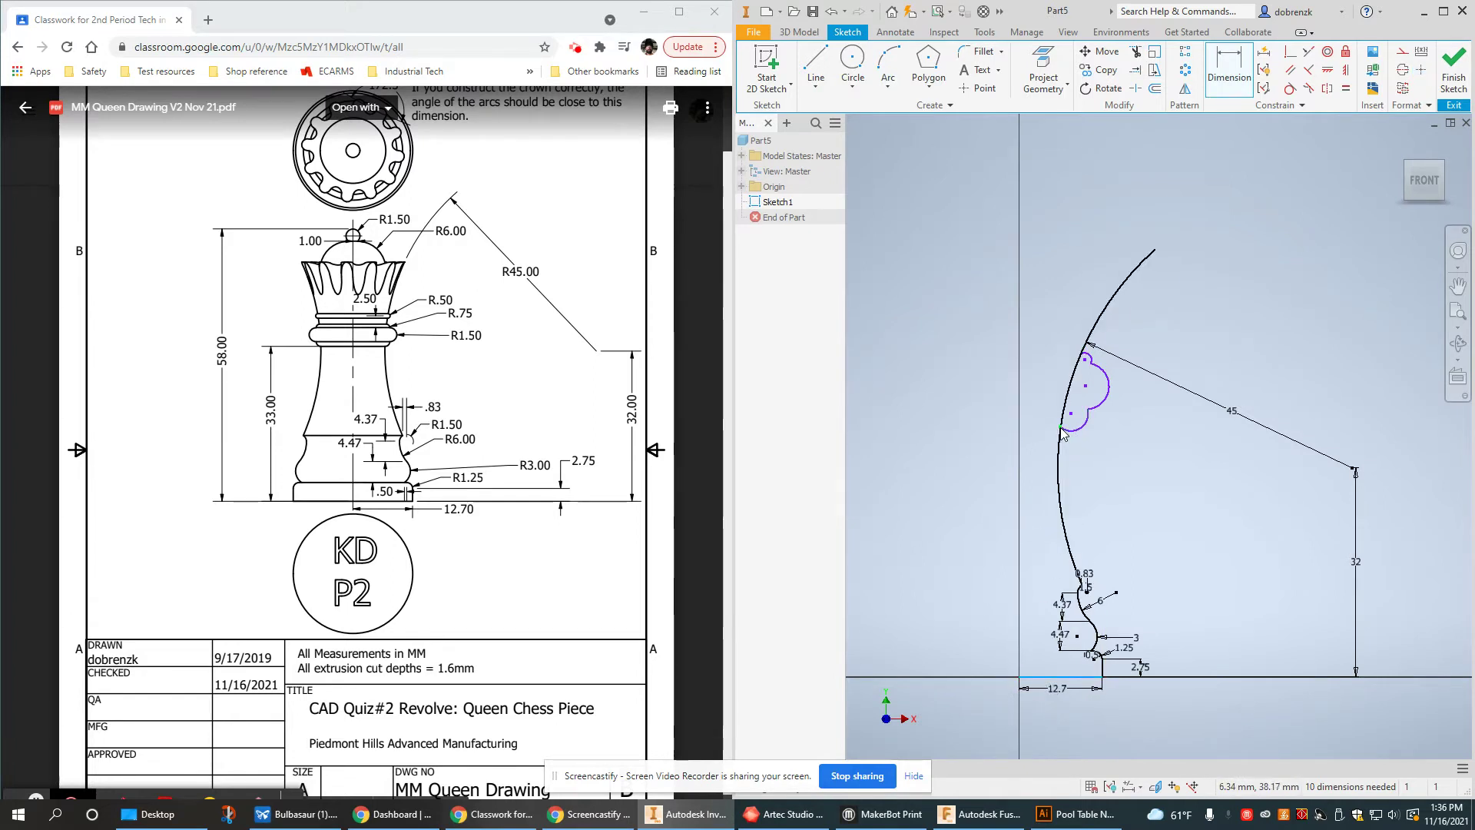
pyautogui.click(936, 496)
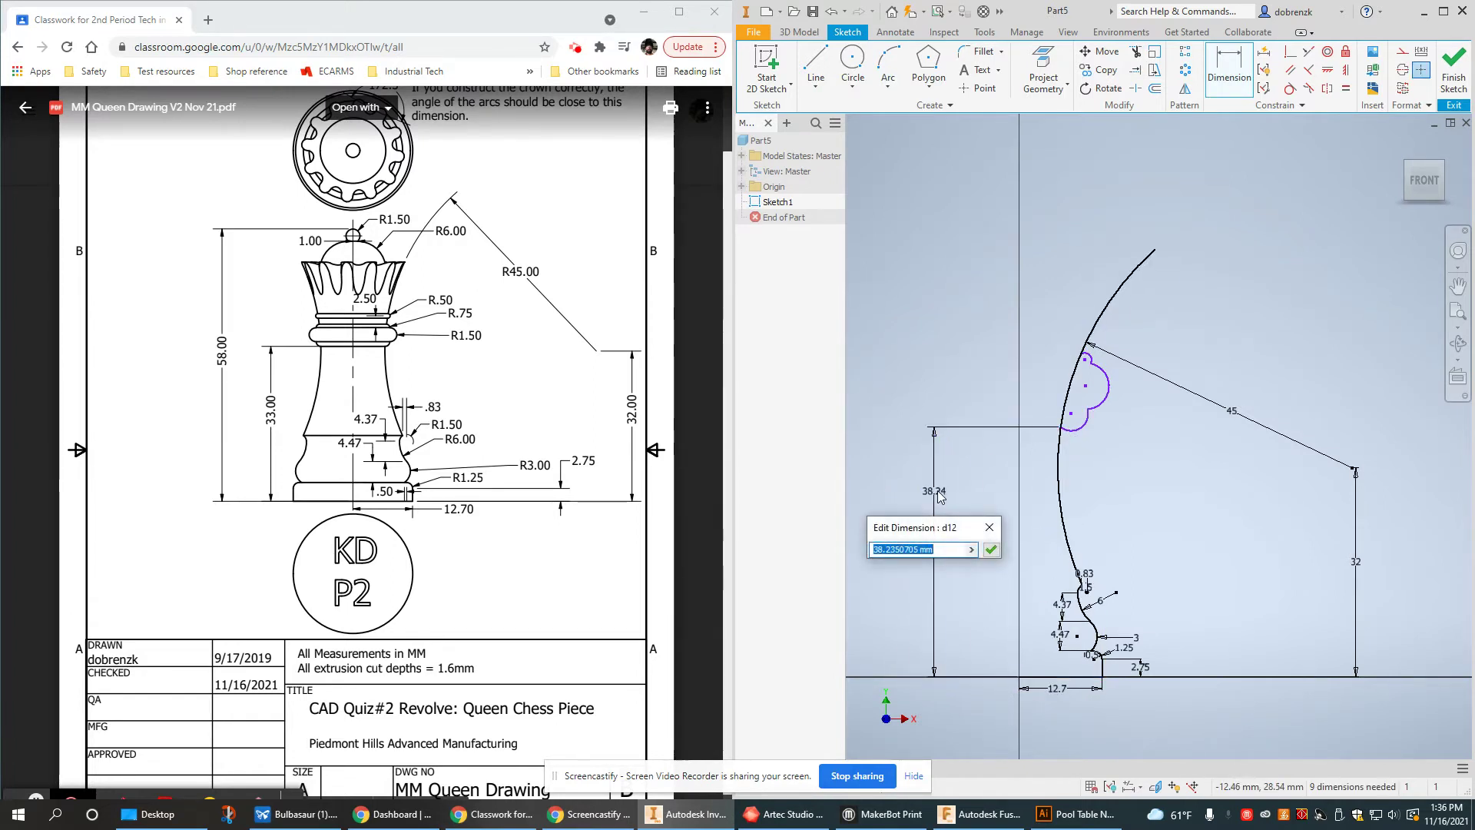
pyautogui.write('33')
pyautogui.press('Return')
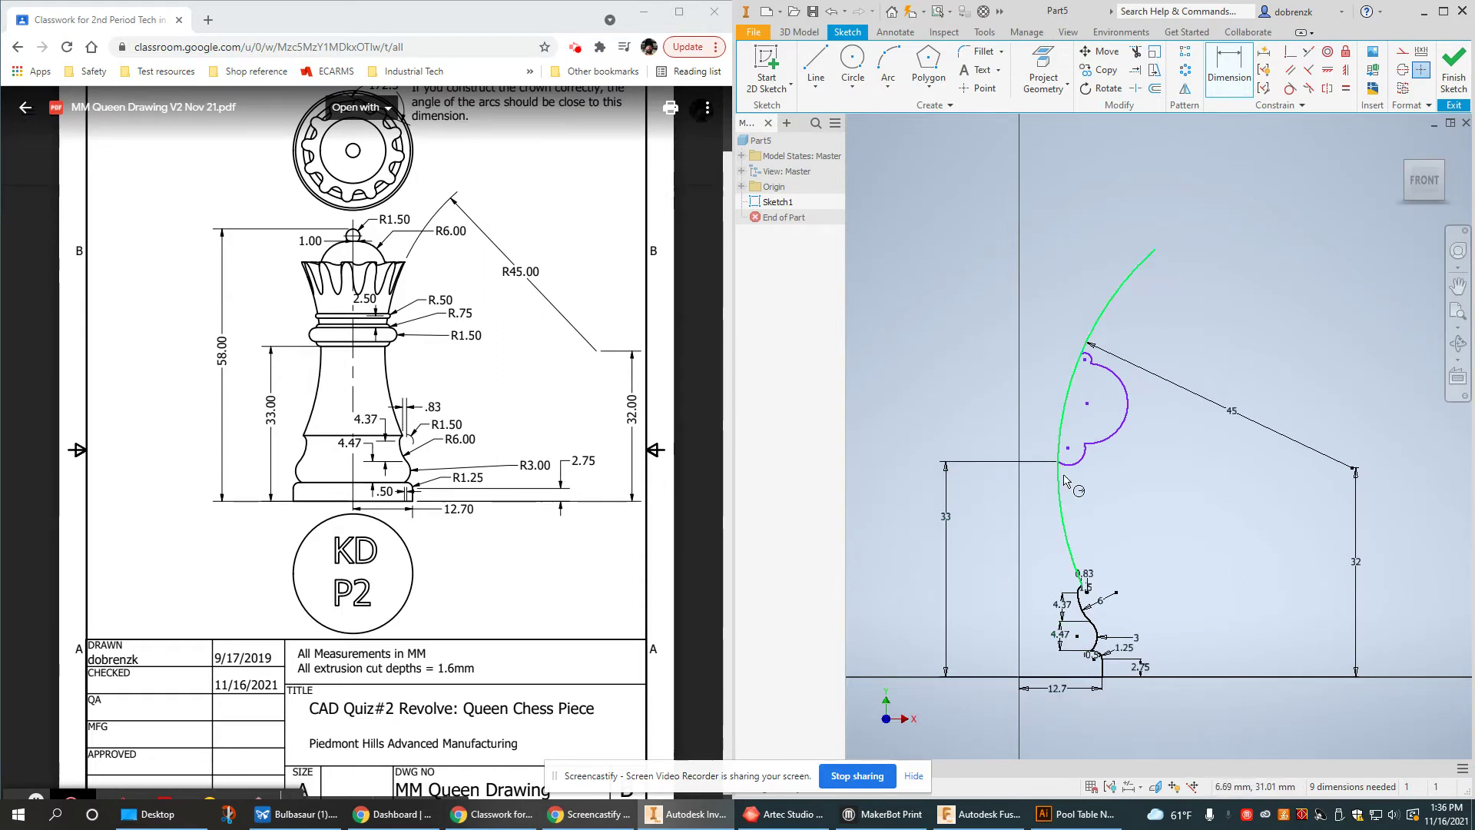
# Constrain the centre points of the lower and upper collar arcs to be coincident with the large body arc
pyautogui.scroll(-6, 1045, 377)
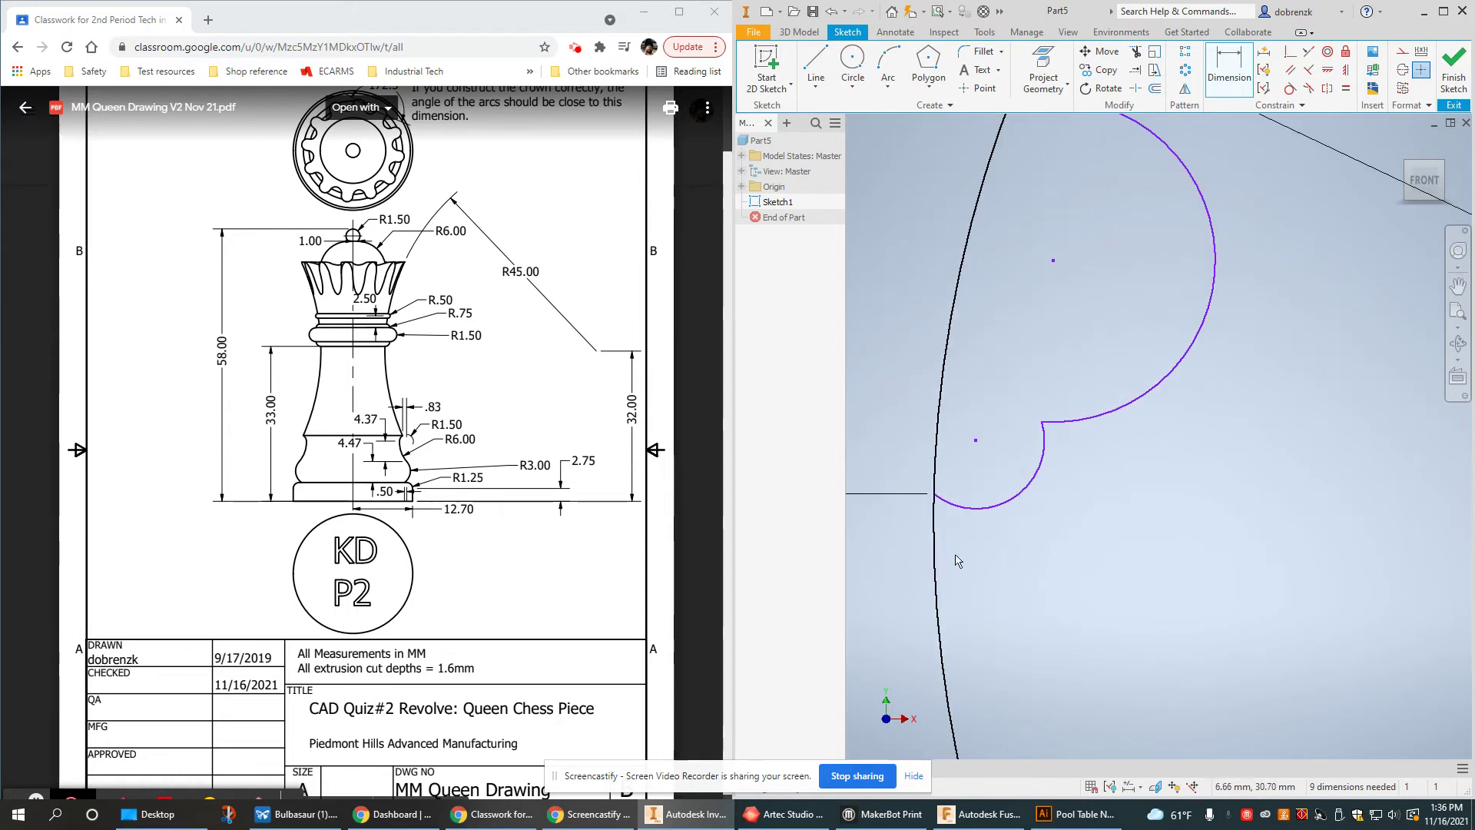
pyautogui.scroll(3, 955, 559)
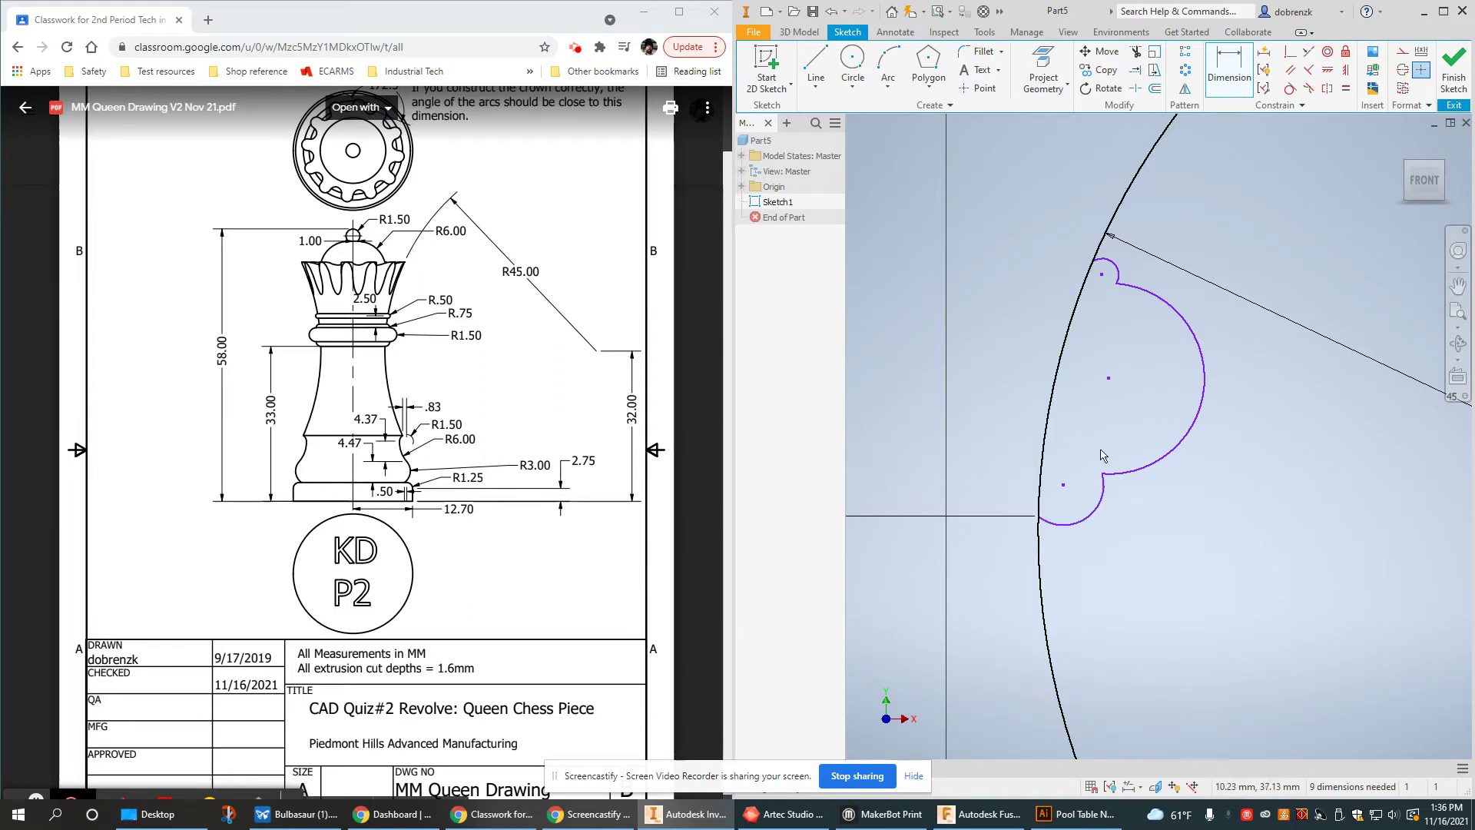
pyautogui.click(1290, 51)
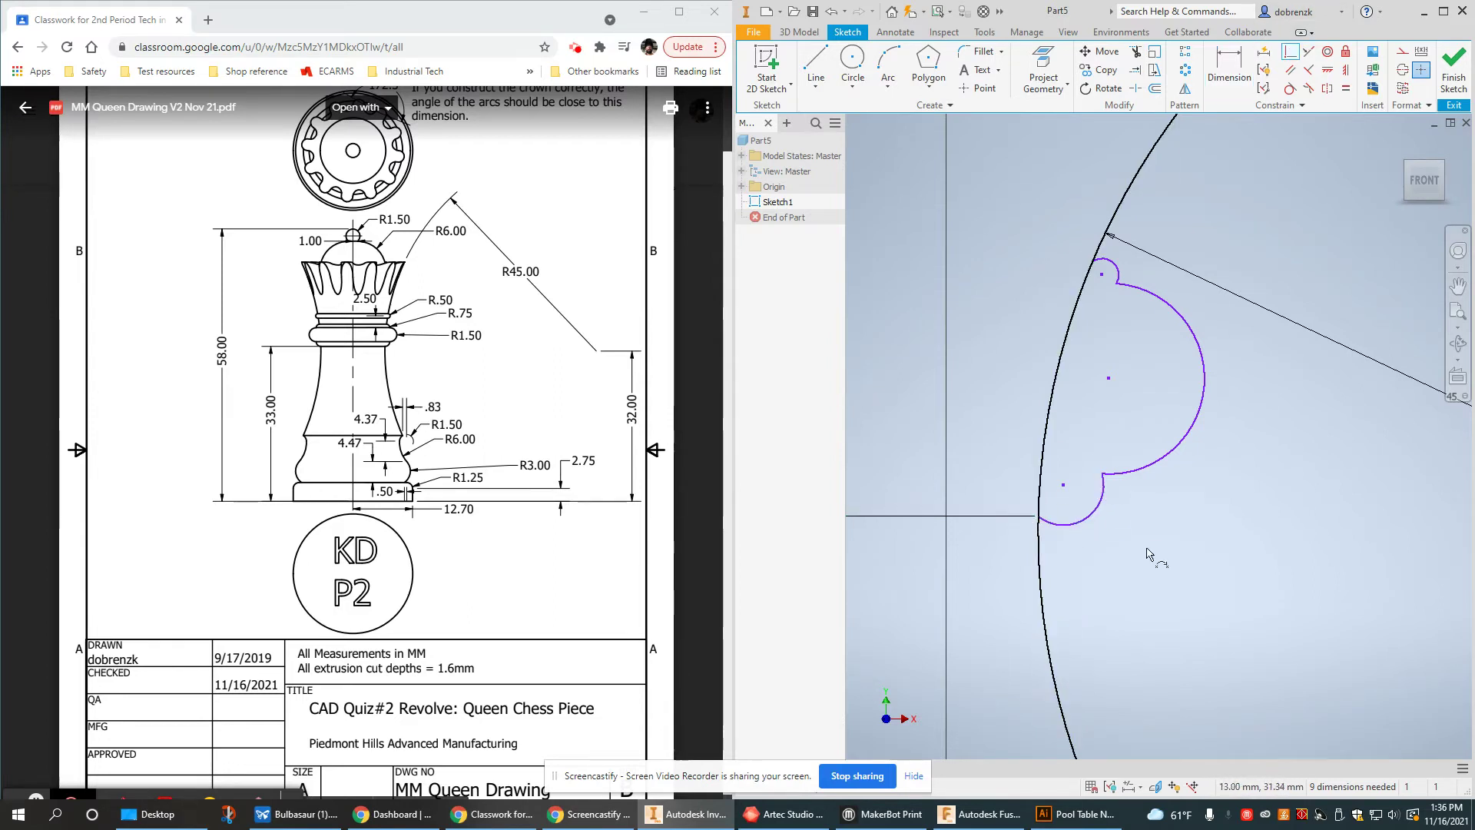
pyautogui.click(1046, 487)
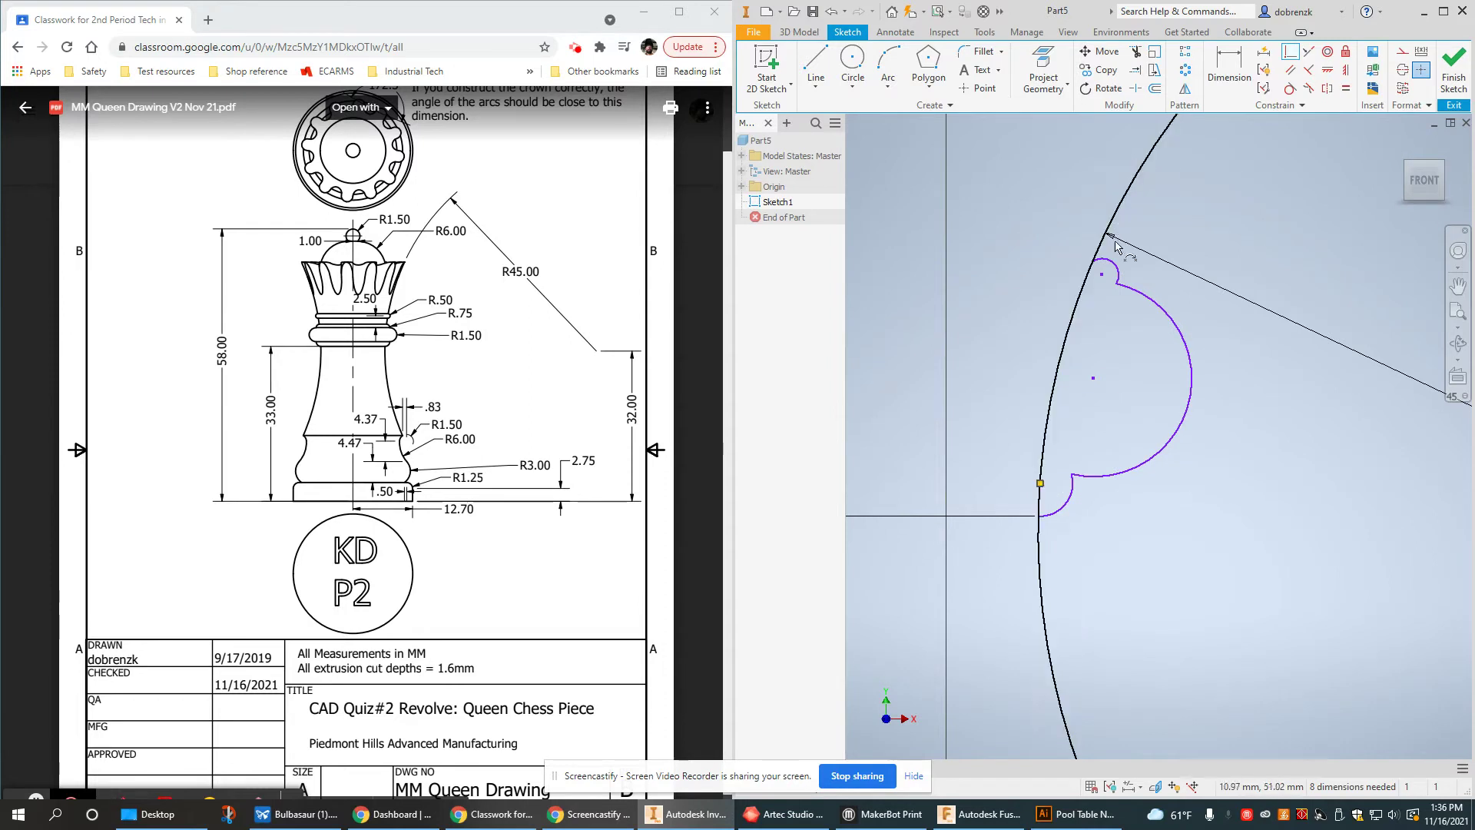
pyautogui.click(1093, 279)
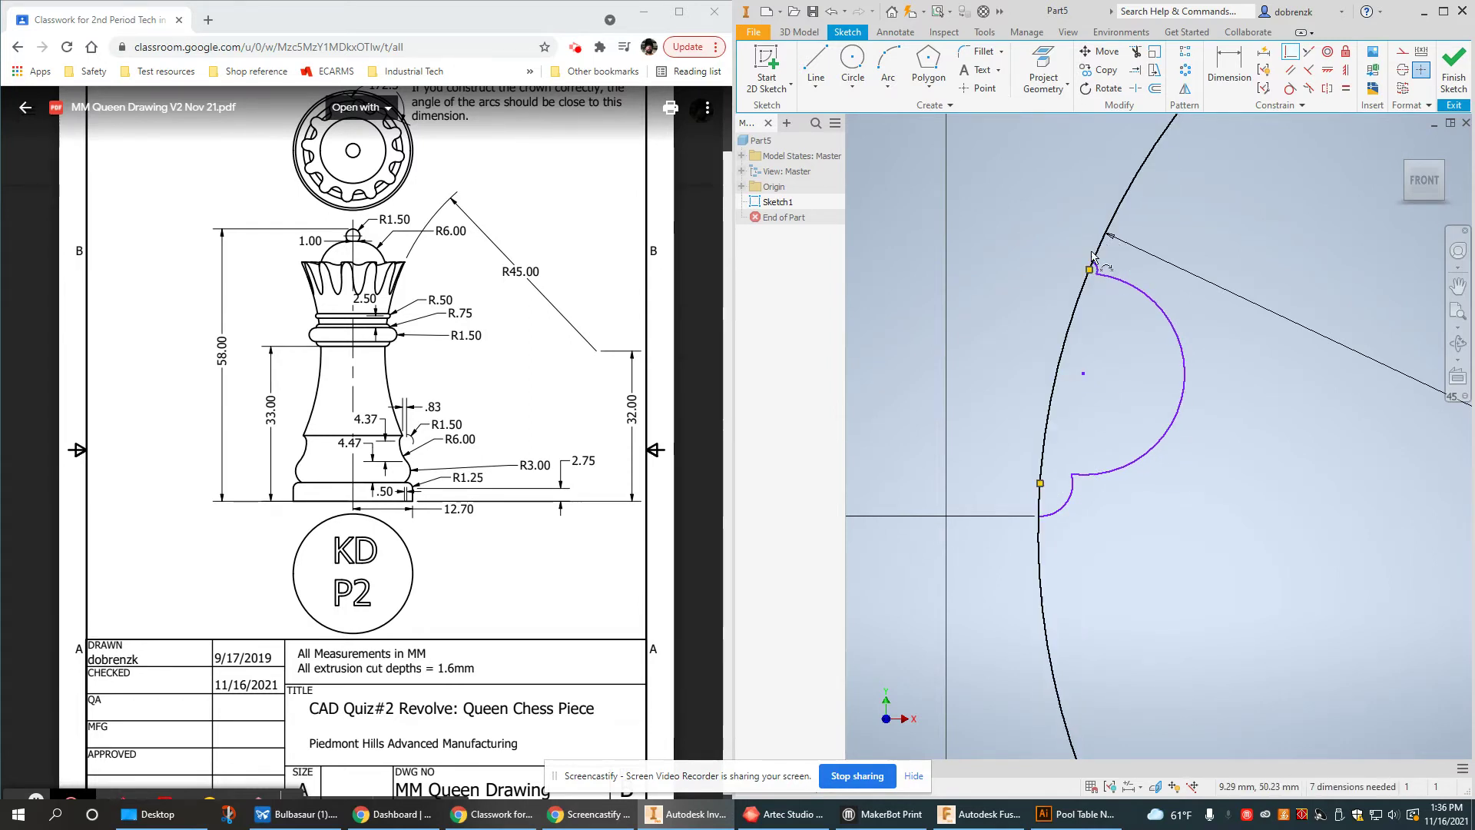
# Align the middle collar arc's two end points with a vertical constraint
pyautogui.scroll(-4, 1090, 257)
pyautogui.scroll(2, 1164, 331)
pyautogui.moveTo(1218, 458); pyautogui.dragTo(1185, 335, button='middle')
pyautogui.scroll(2, 1180, 358)
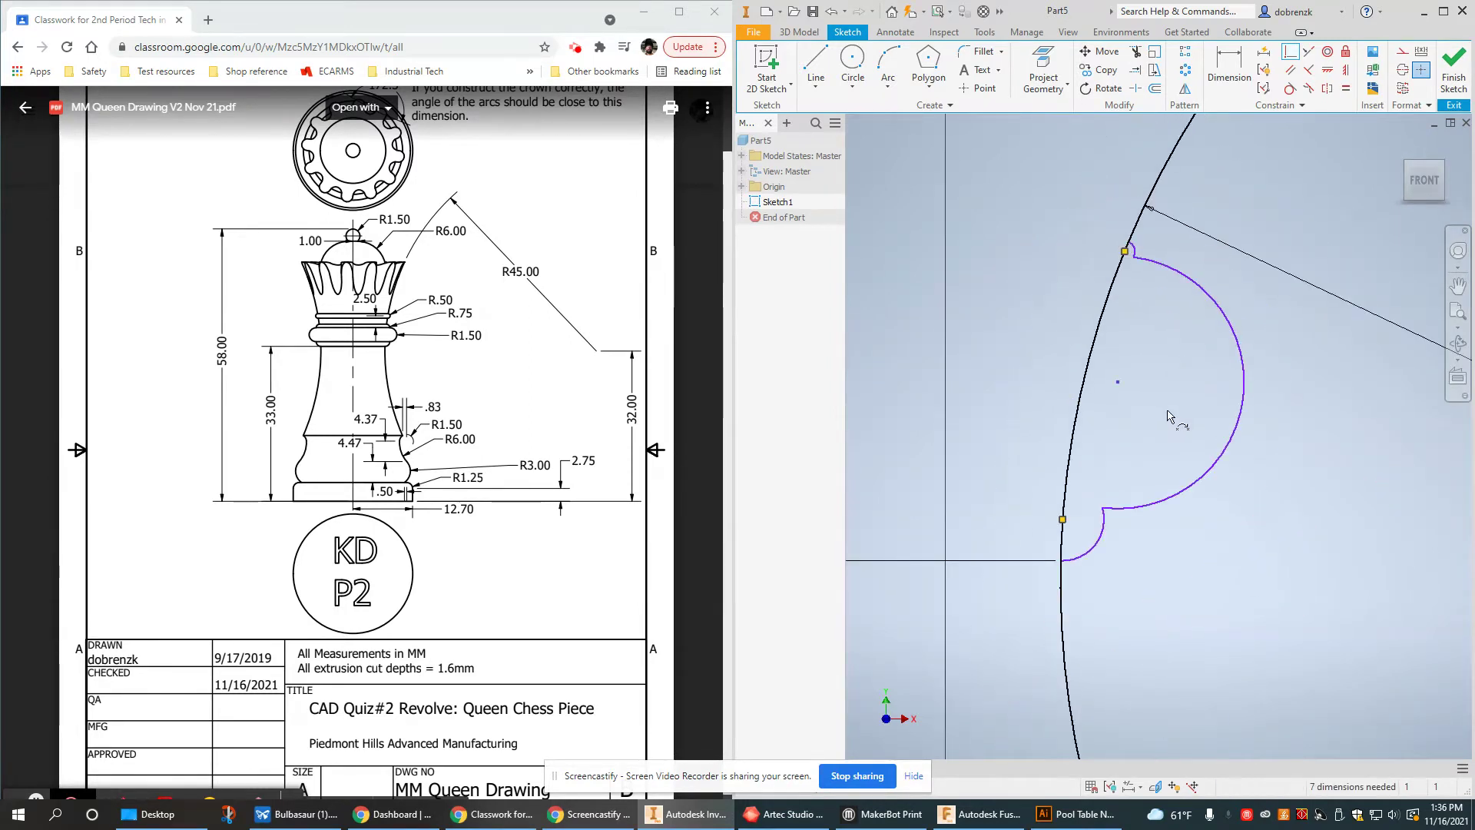
pyautogui.scroll(-4, 1168, 416)
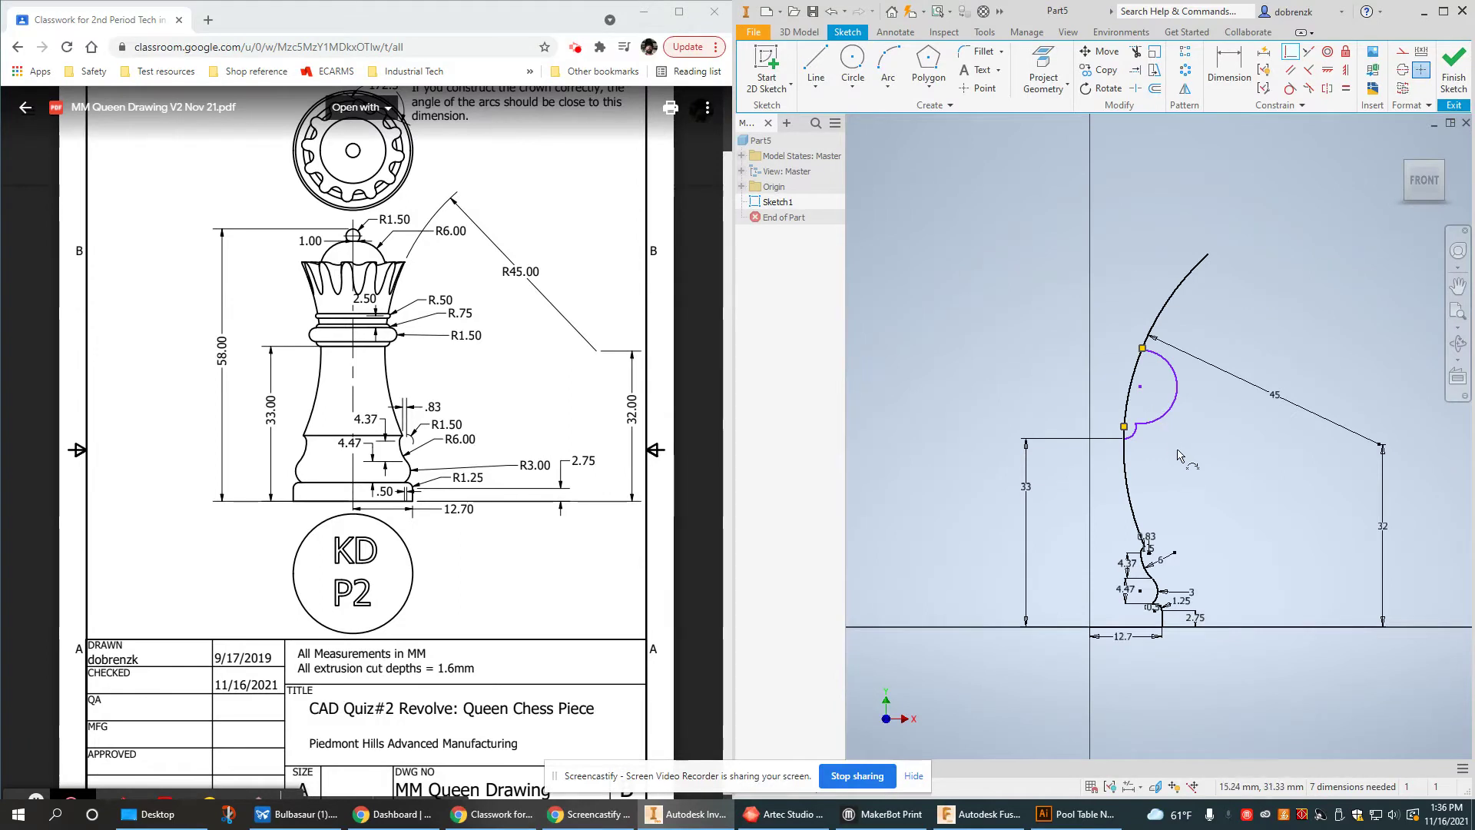
pyautogui.moveTo(1177, 455)
pyautogui.mouseDown(button='middle')
pyautogui.moveTo(1023, 447)
pyautogui.moveTo(1058, 467)
pyautogui.mouseUp(button='middle')
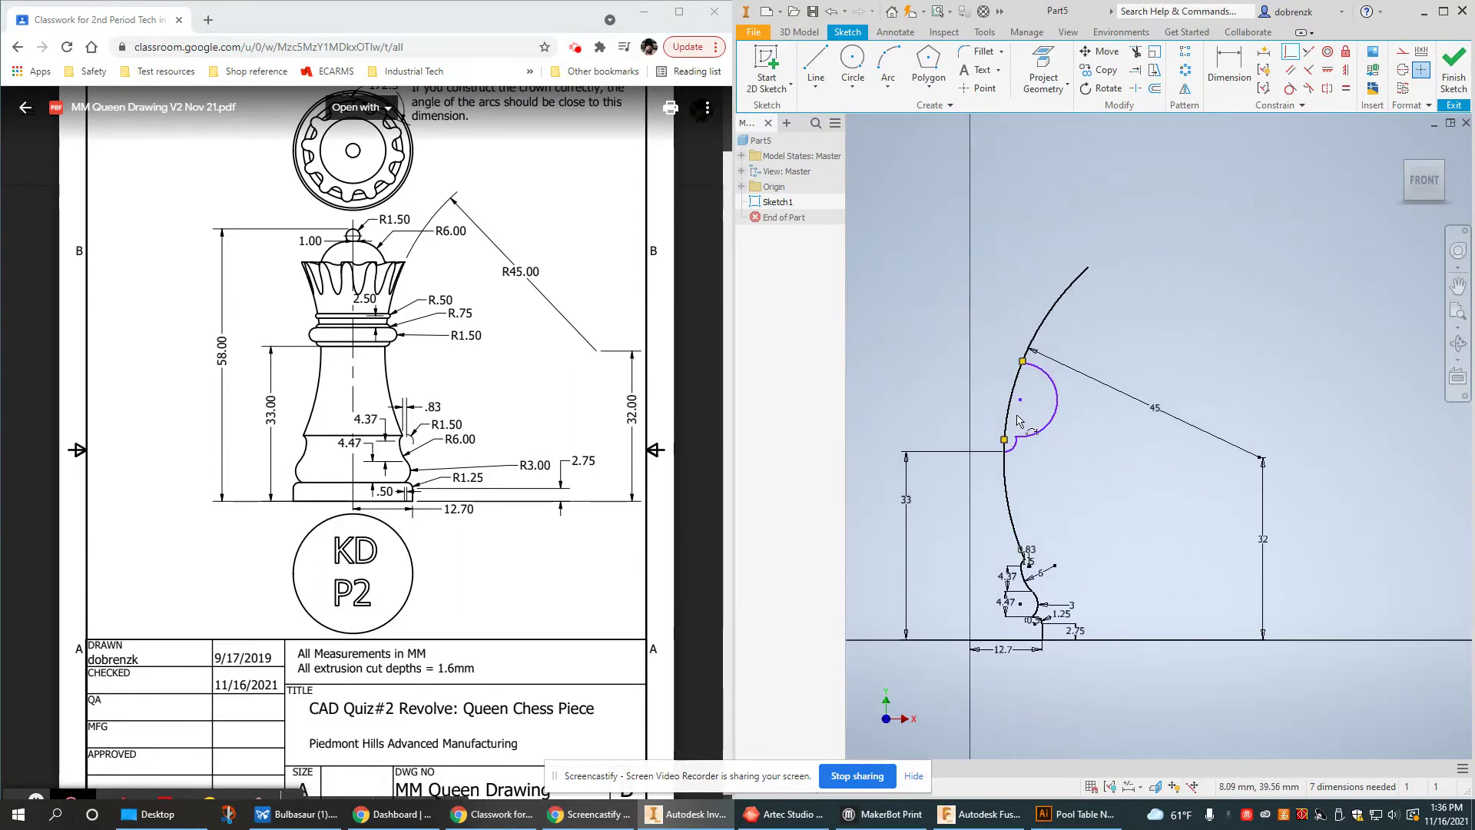
pyautogui.scroll(5, 1017, 420)
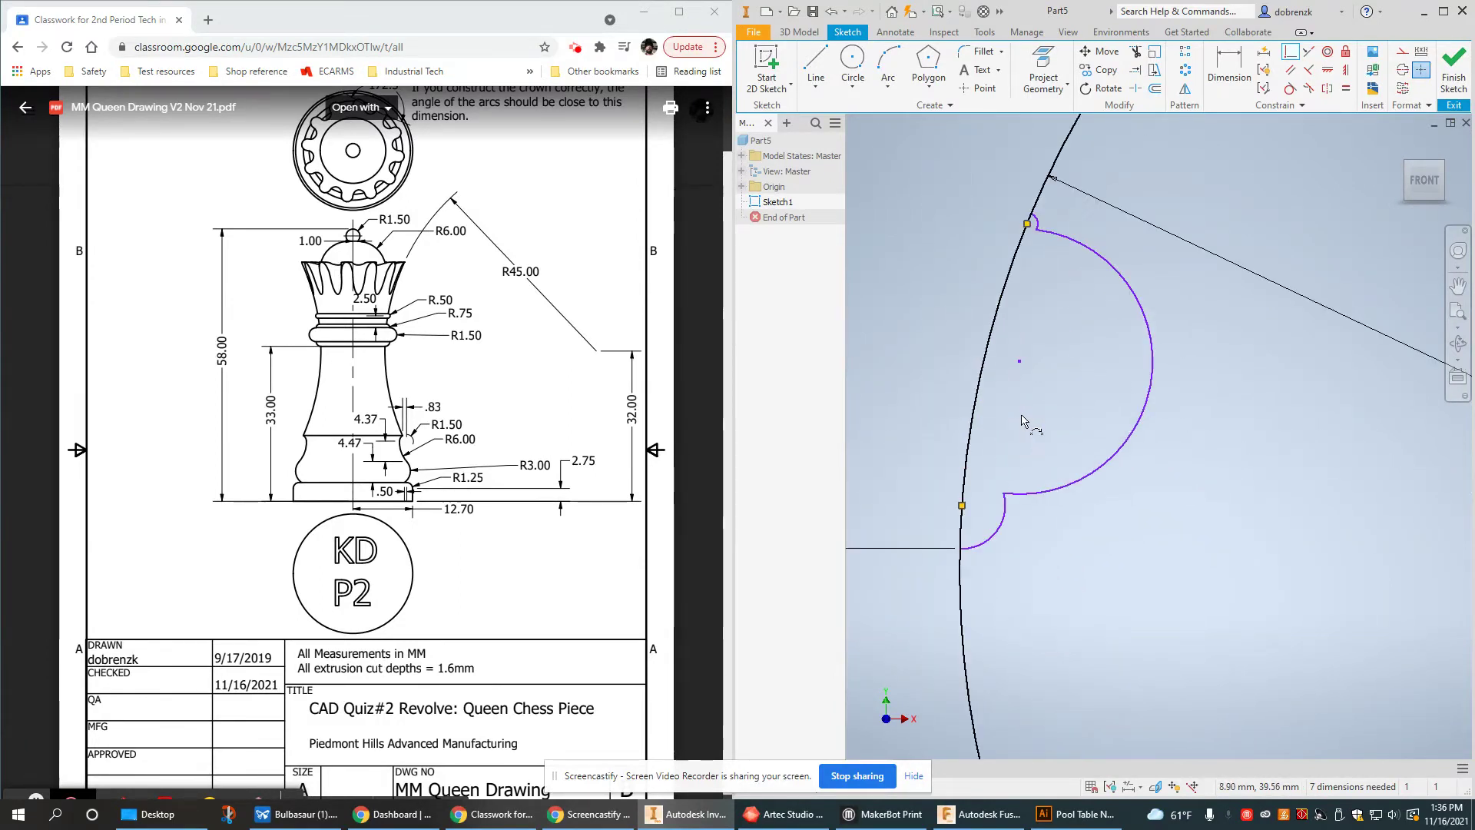
pyautogui.click(1038, 222)
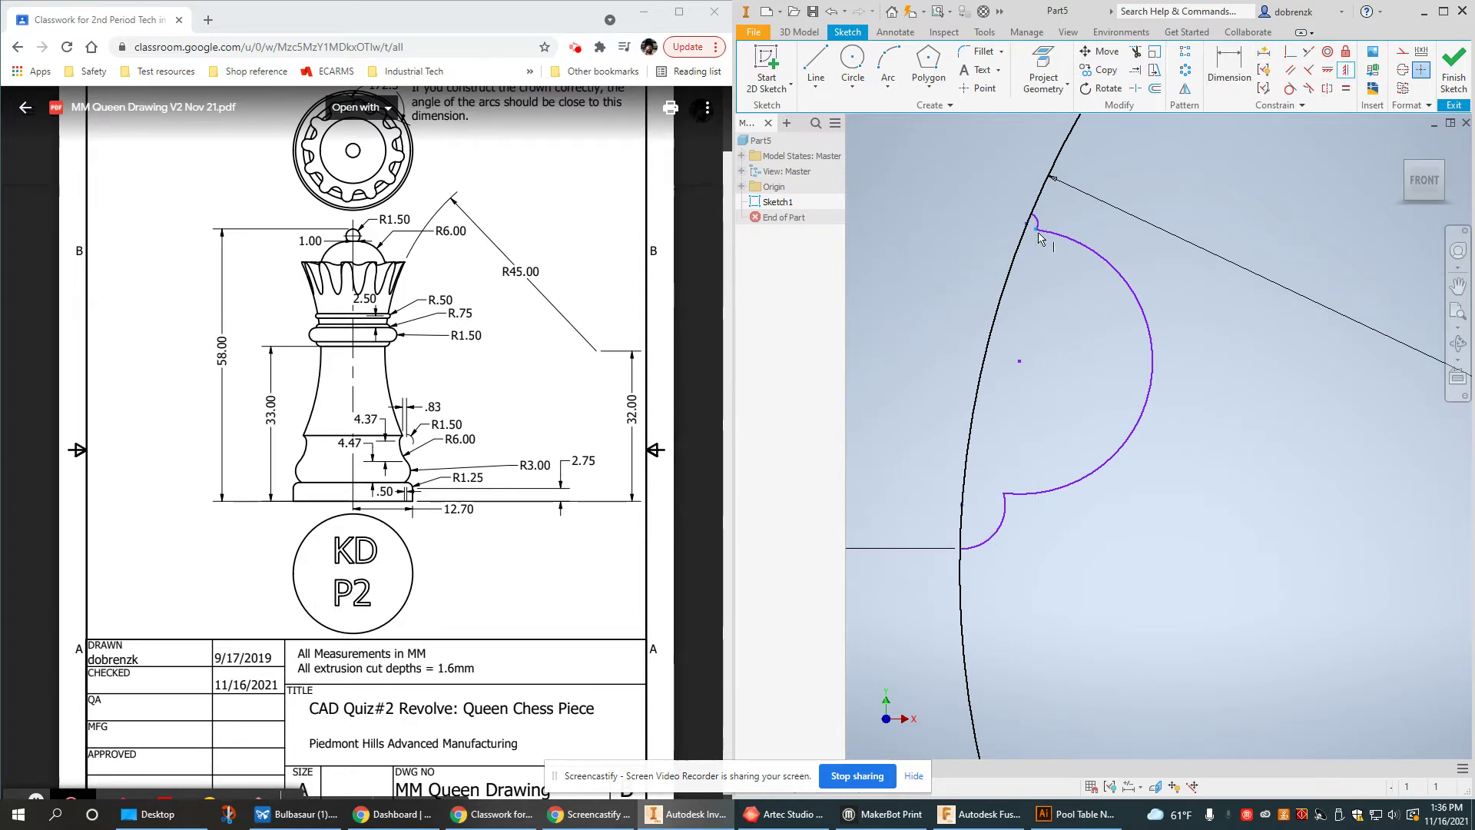
pyautogui.click(1004, 502)
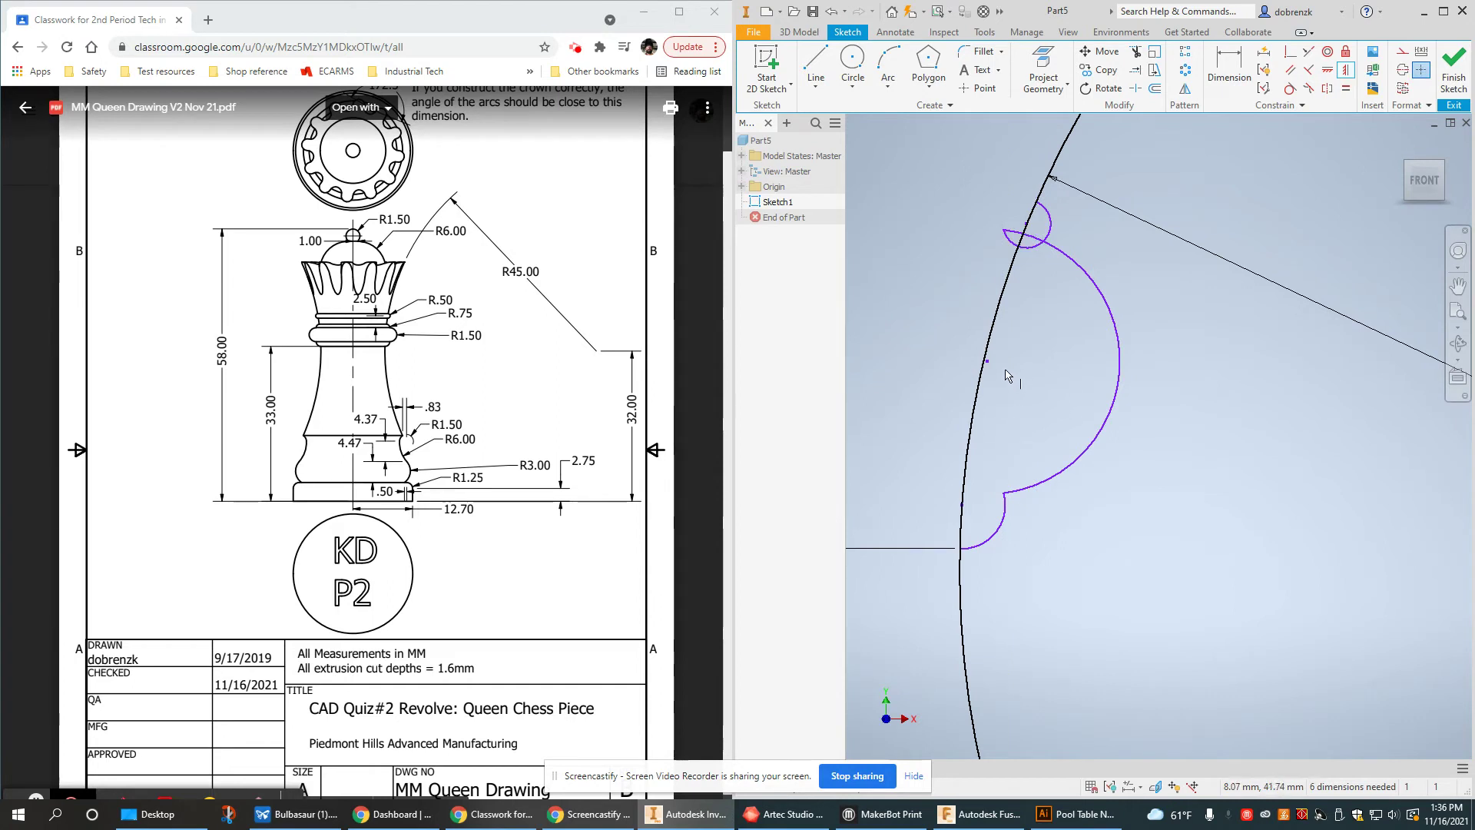
pyautogui.press('Escape')
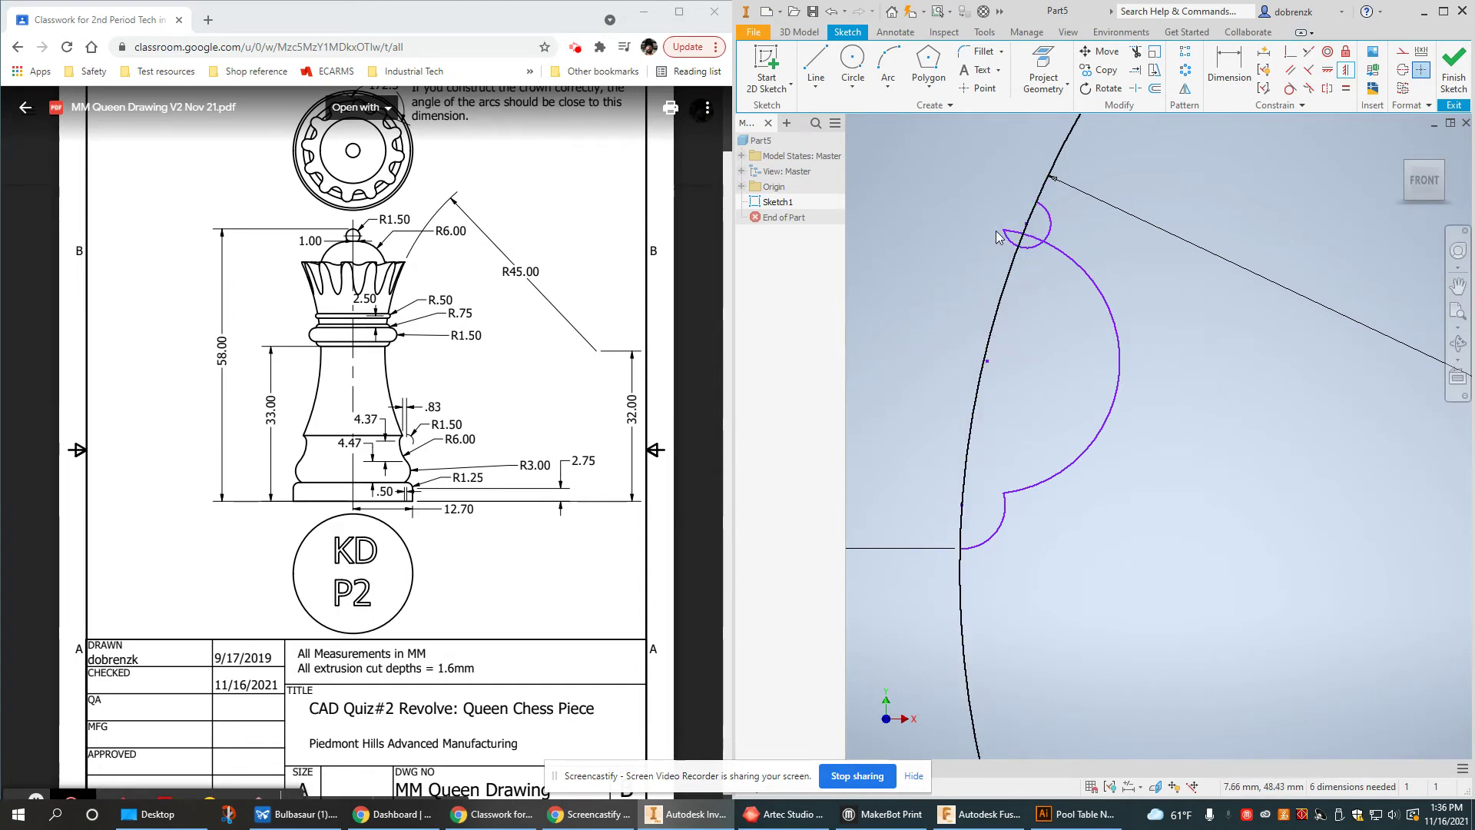
# Pull the middle collar arc's end points outward from the body arc so the three arcs form an untangled chain
pyautogui.moveTo(1003, 229); pyautogui.dragTo(1021, 273)
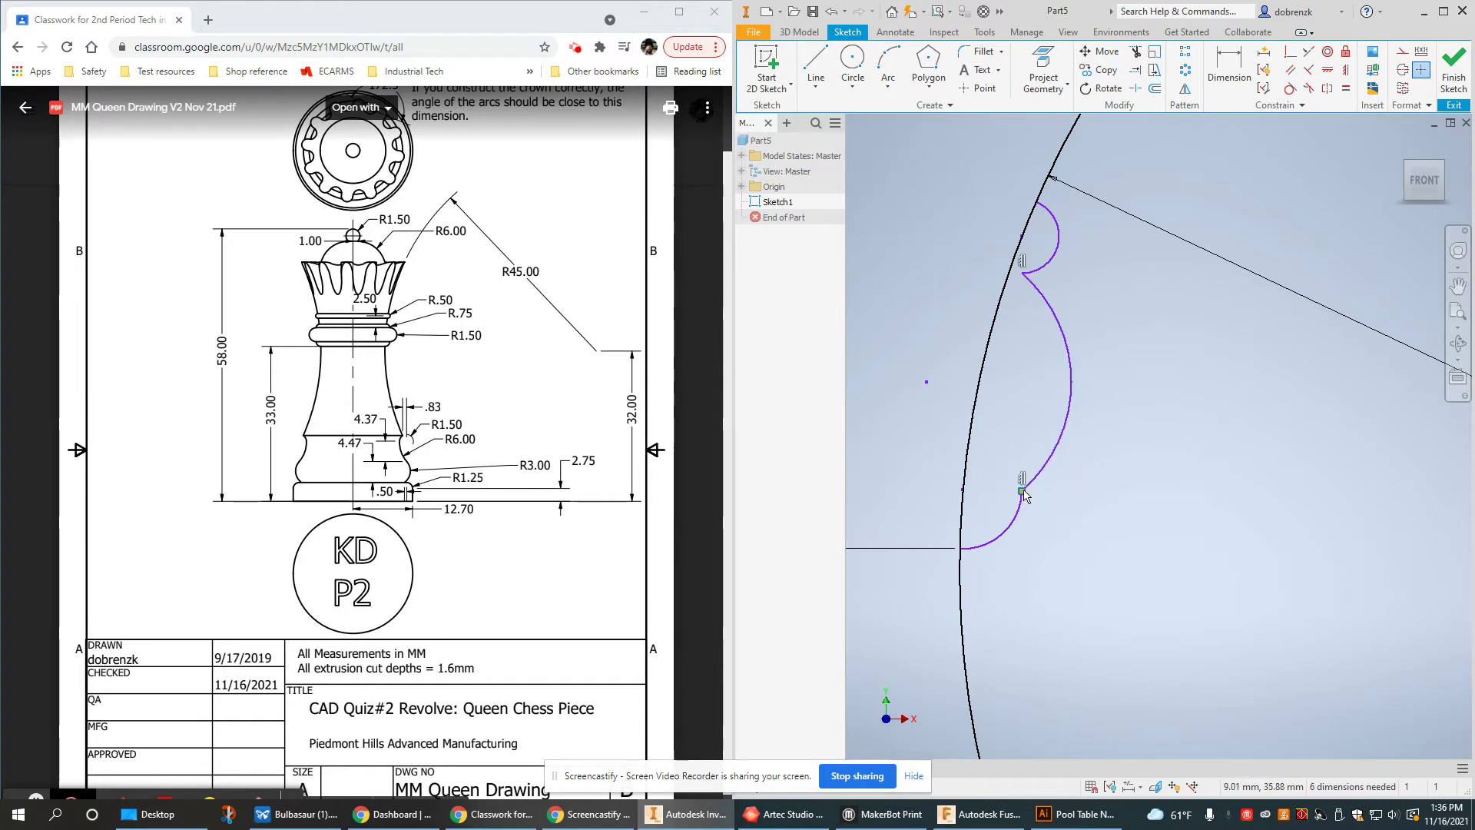
pyautogui.moveTo(1024, 495); pyautogui.dragTo(1062, 476)
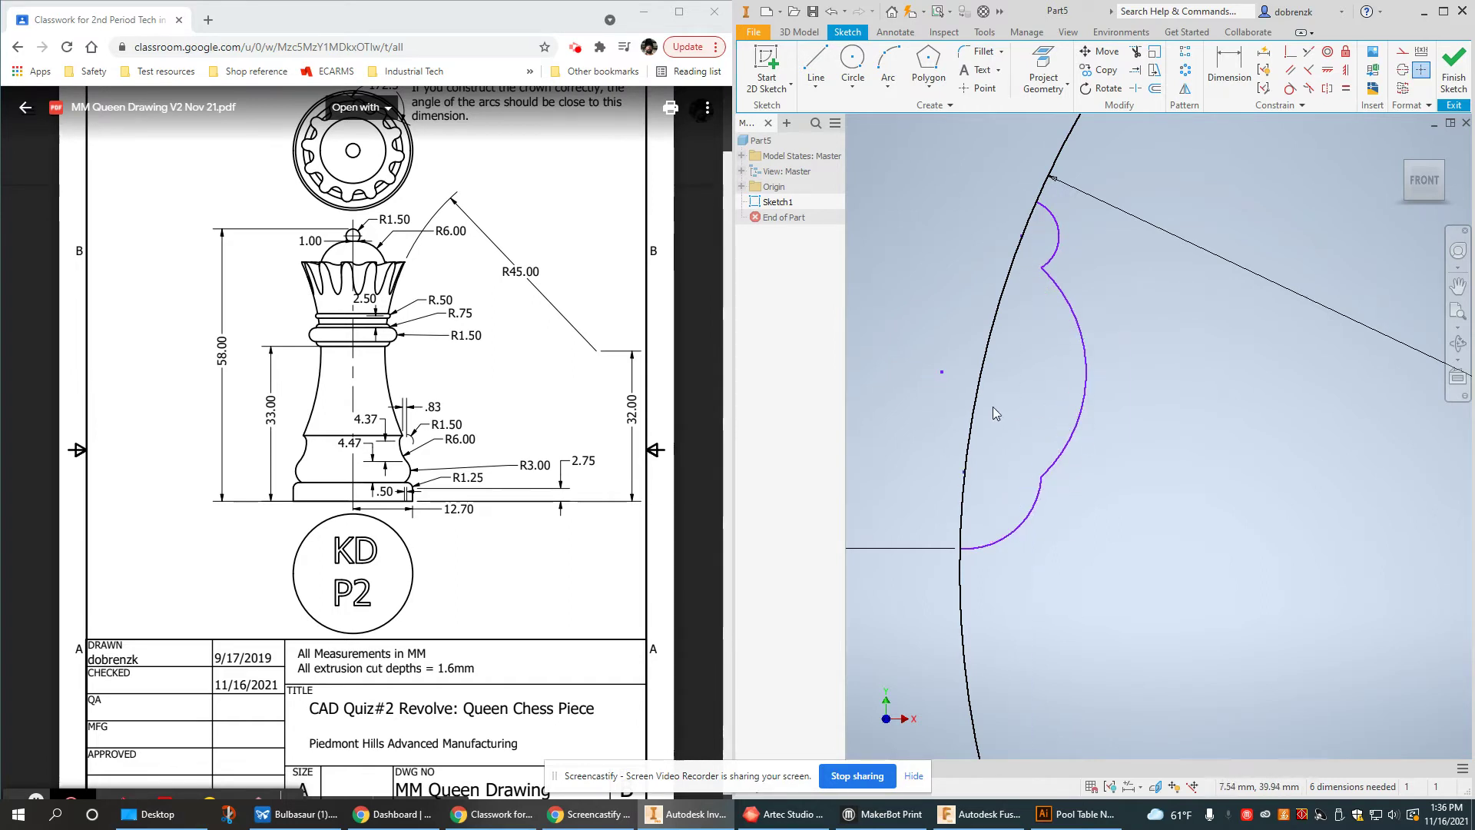
pyautogui.moveTo(1042, 271); pyautogui.dragTo(1091, 284)
# Dimension the radius of the middle collar arc at 1.5 mm
pyautogui.press('d')
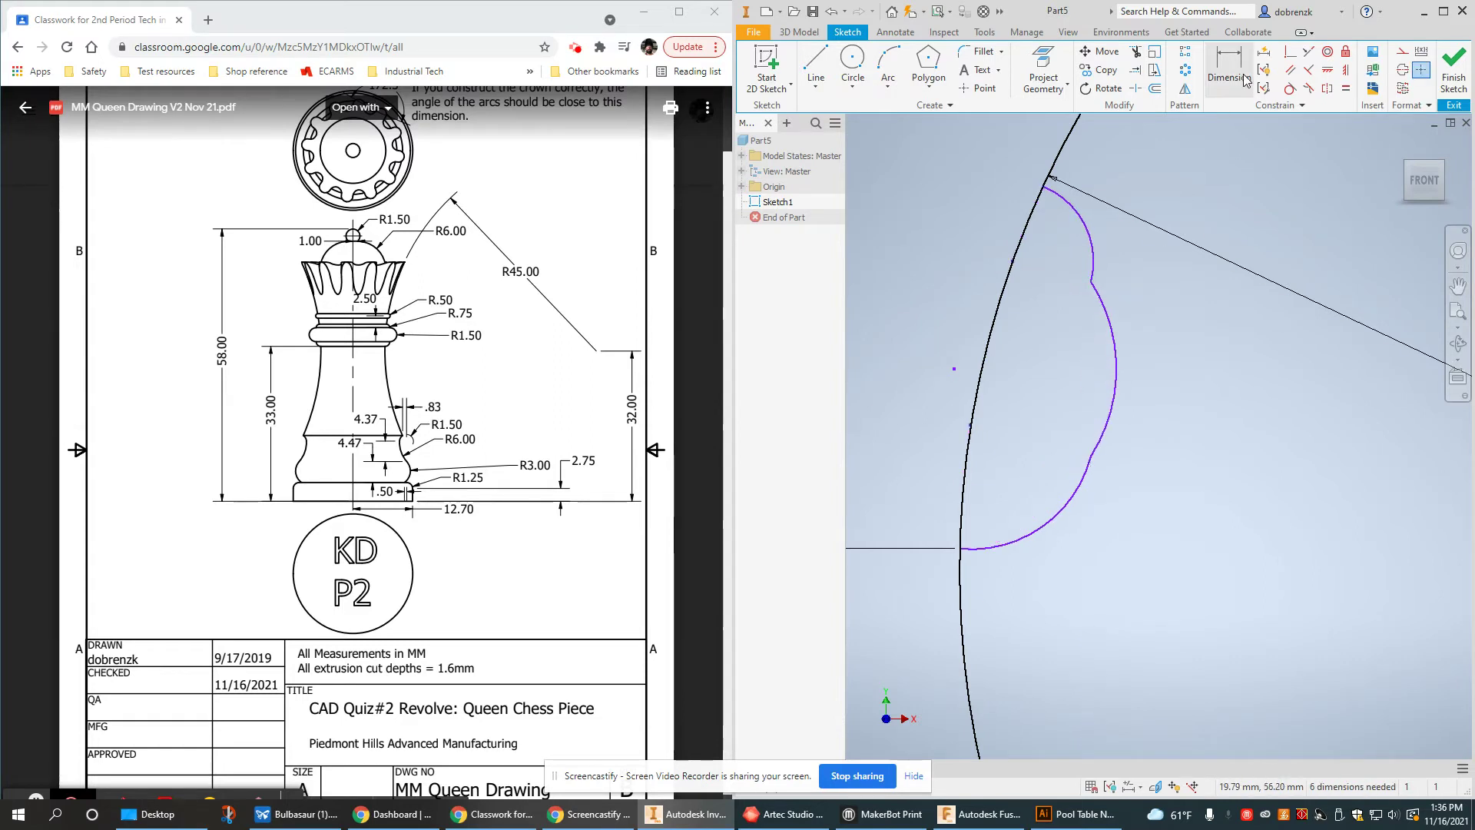
pyautogui.click(1118, 398)
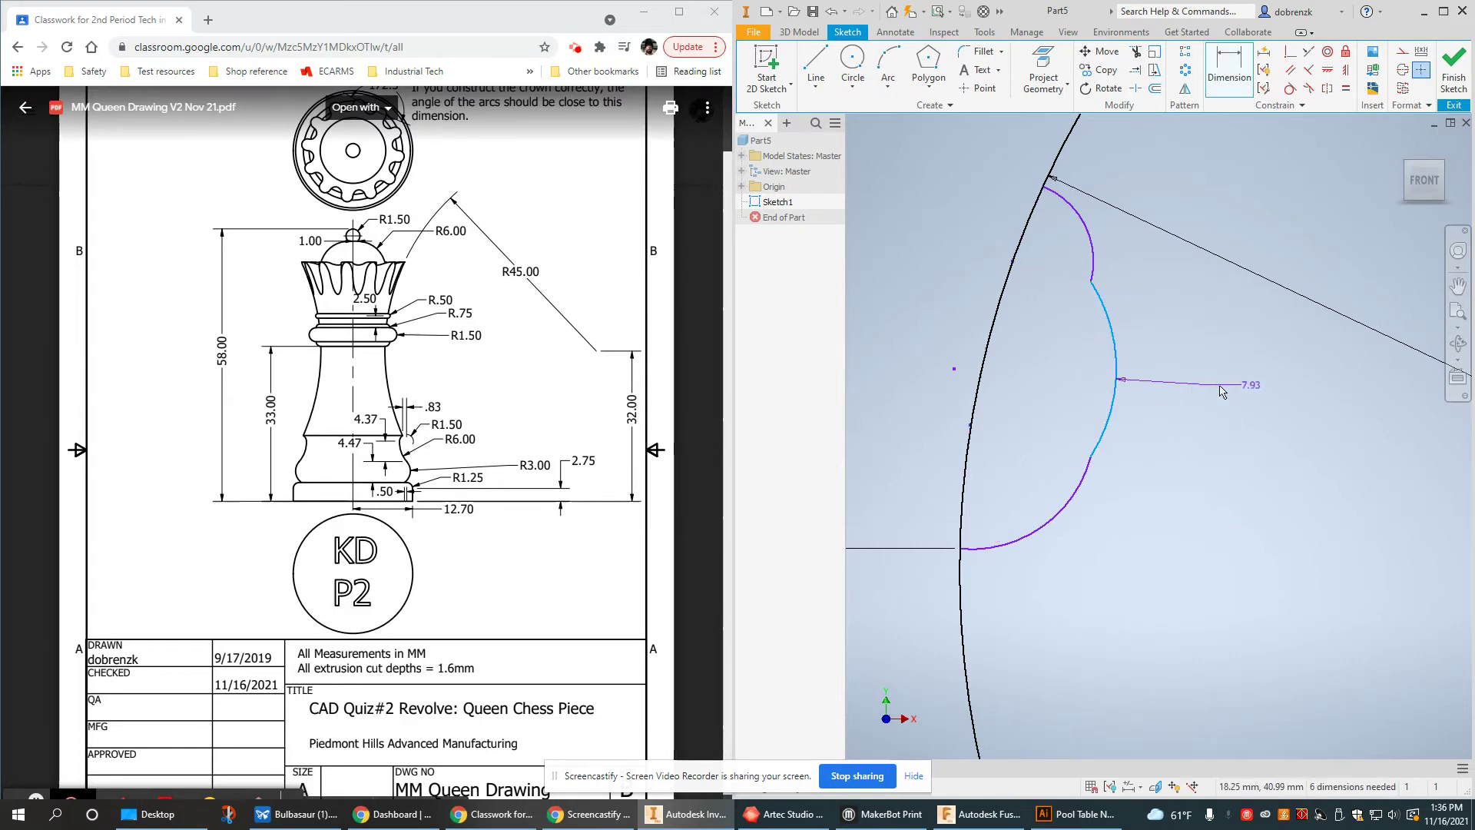
pyautogui.click(1277, 384)
pyautogui.write('1.5')
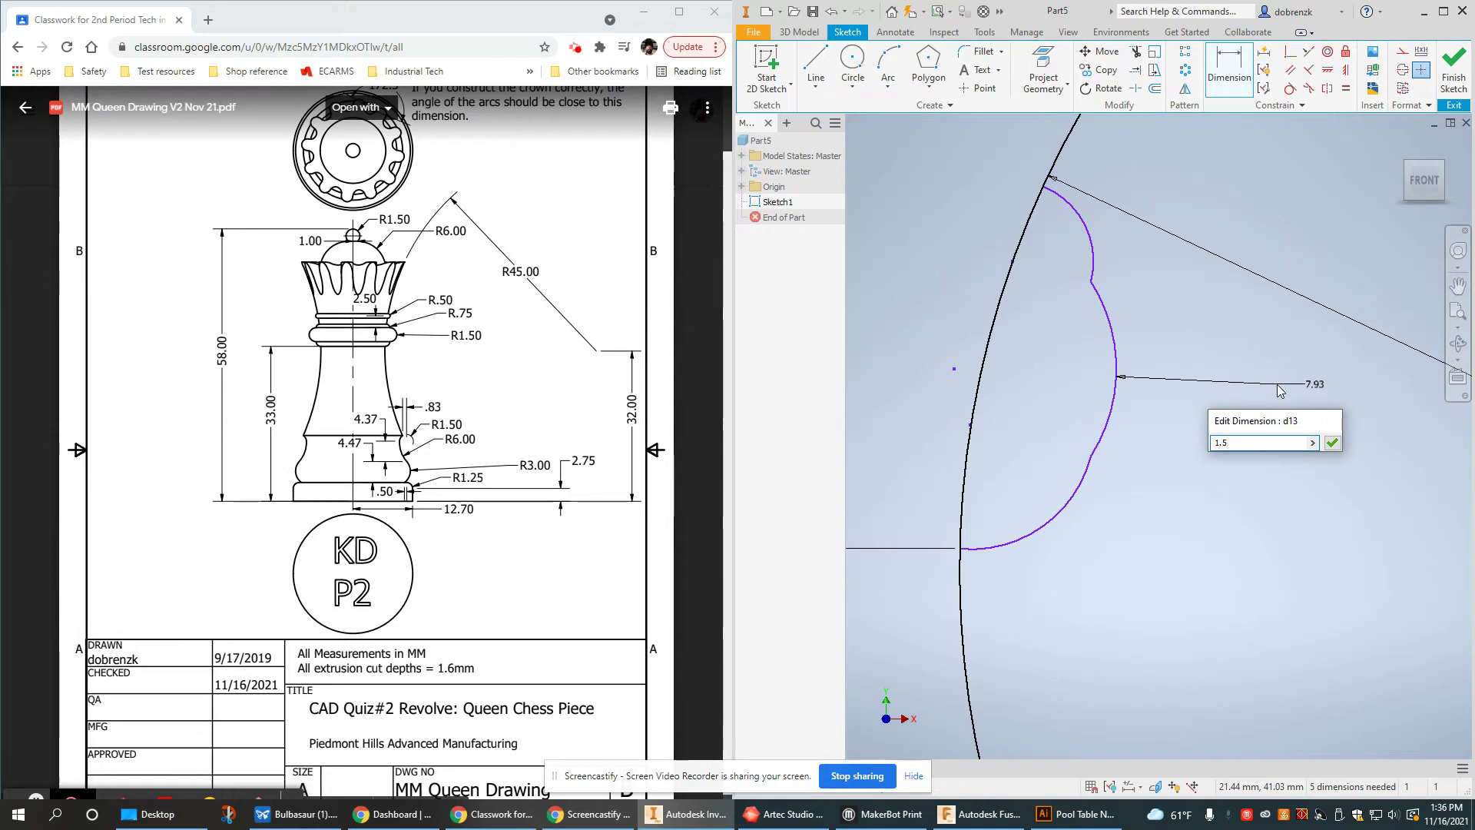
pyautogui.press('Return')
# Dimension the radius of the upper collar arc at 0.75 mm
pyautogui.click(1101, 275)
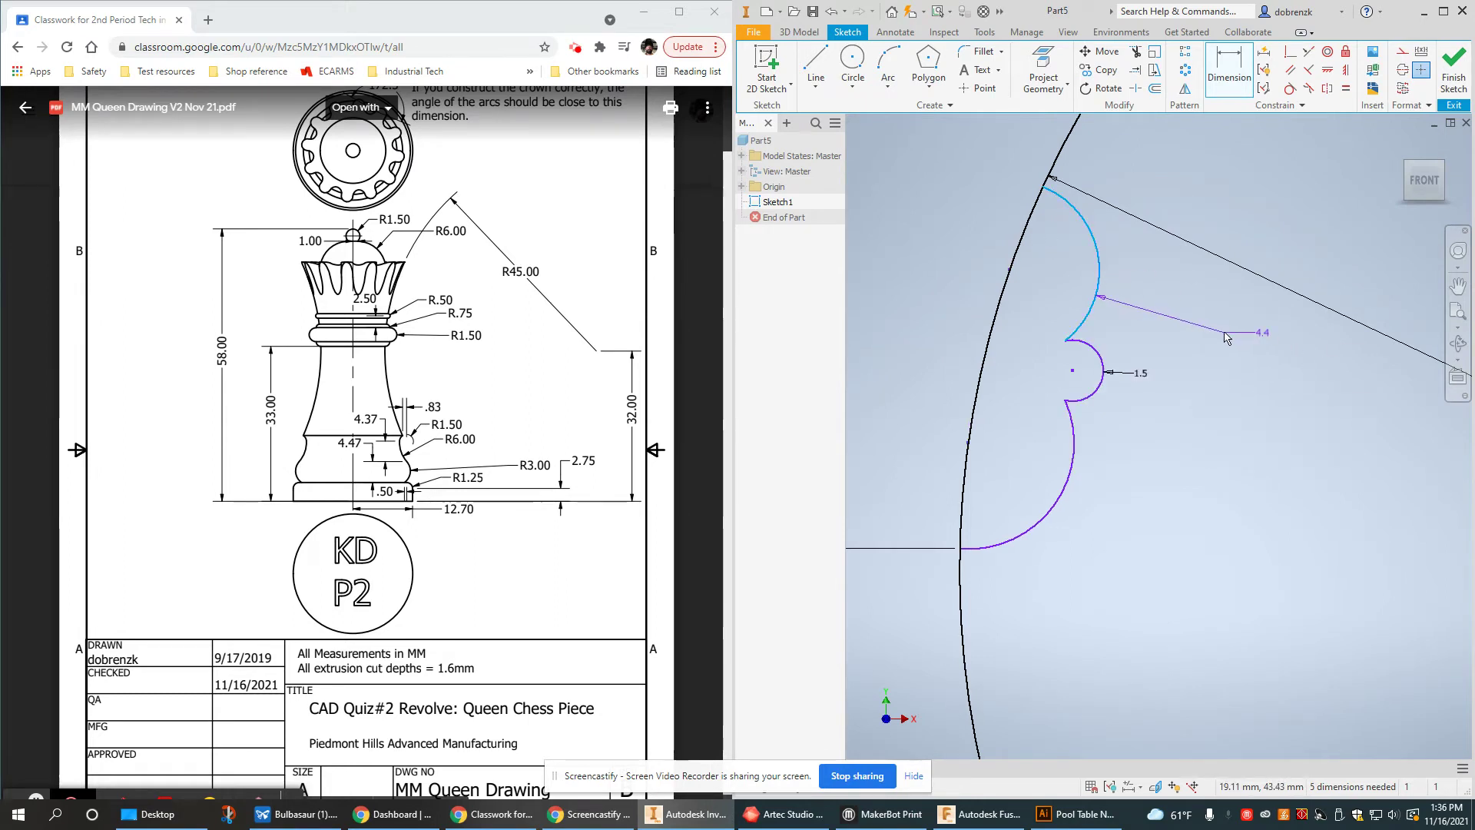
pyautogui.click(1223, 308)
pyautogui.write('.')
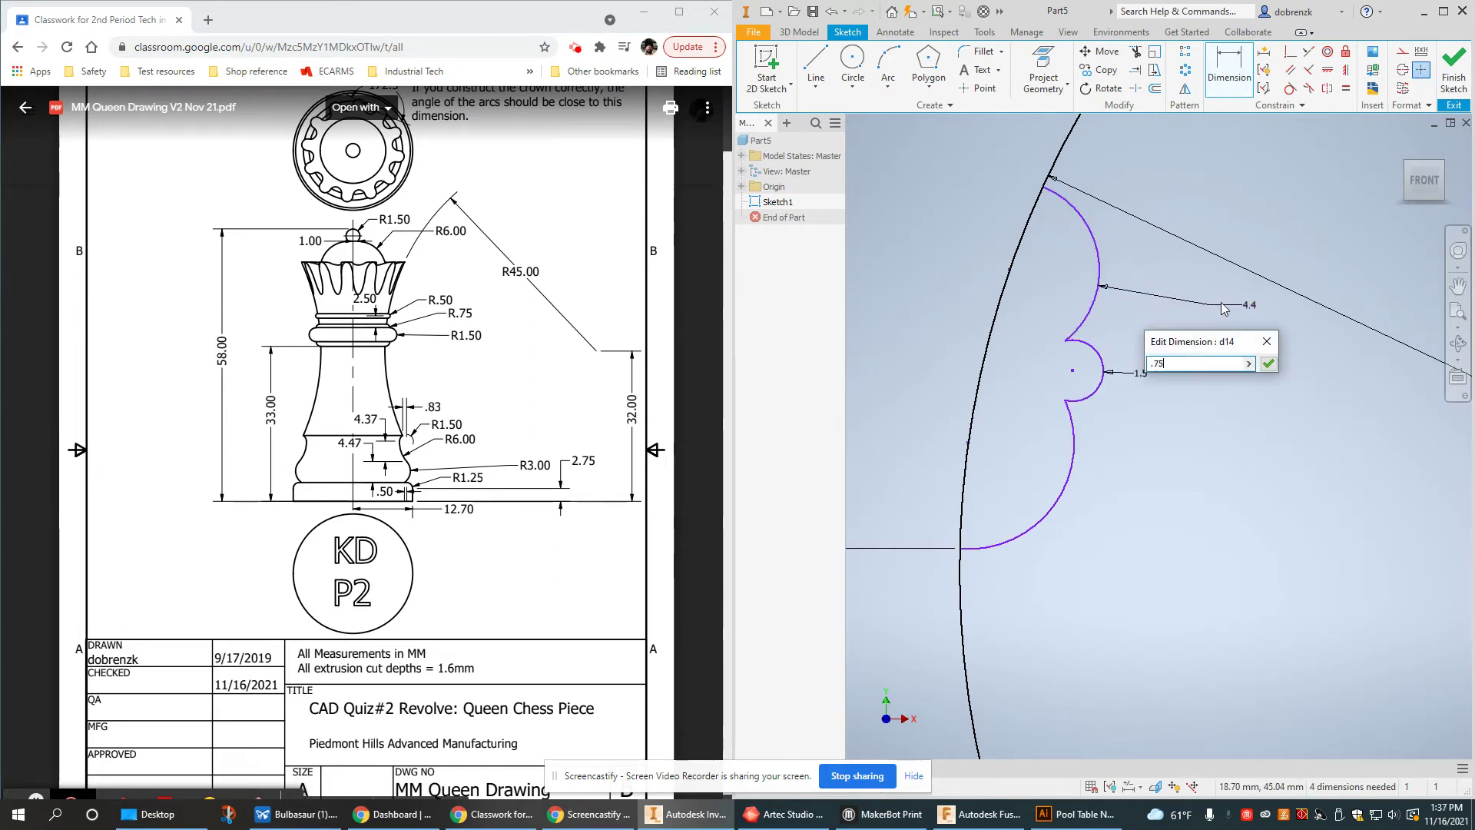
pyautogui.write('75')
pyautogui.press('Return')
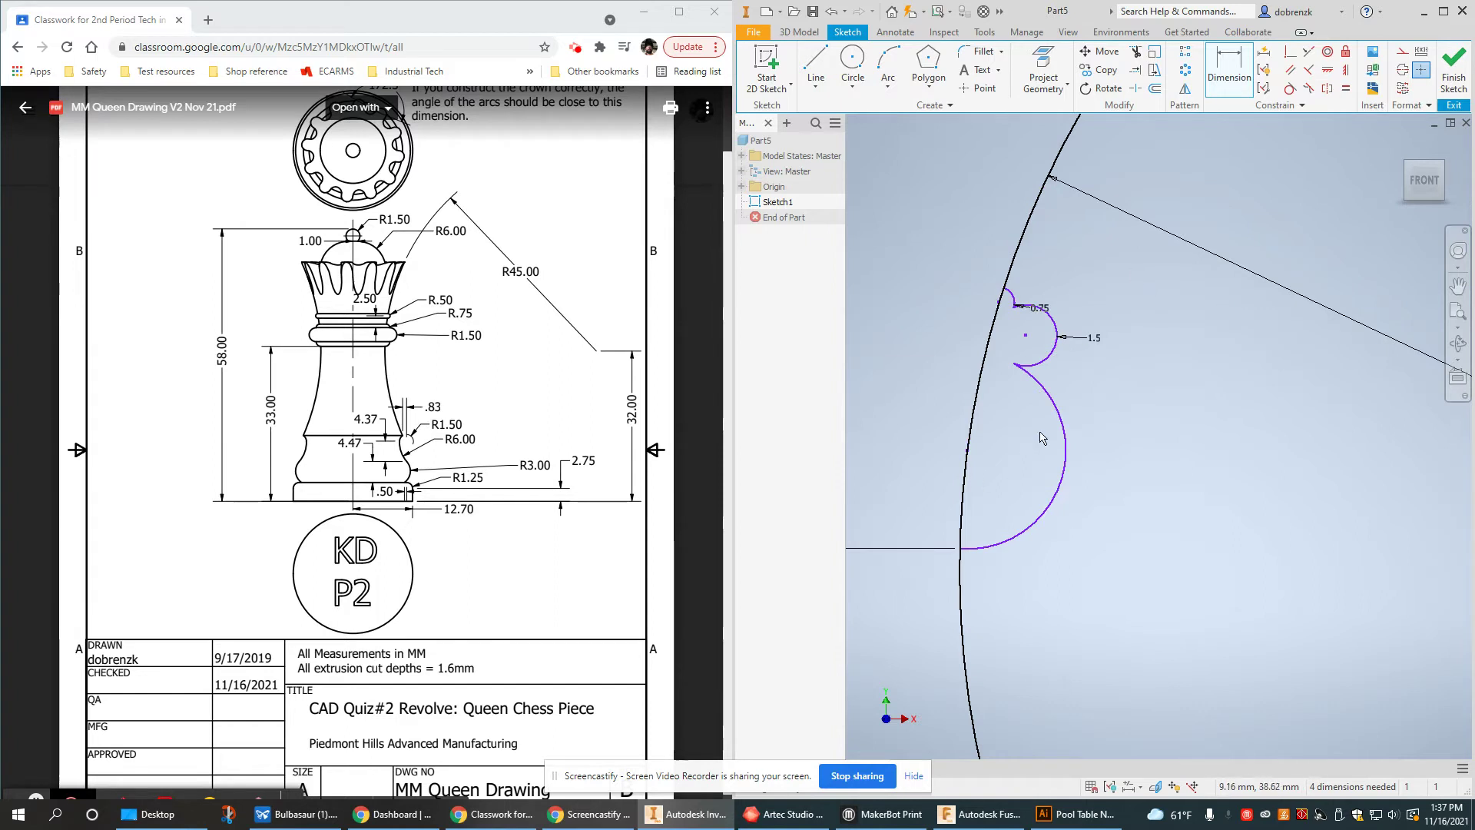
pyautogui.rightClick(1149, 382)
pyautogui.click(1194, 383)
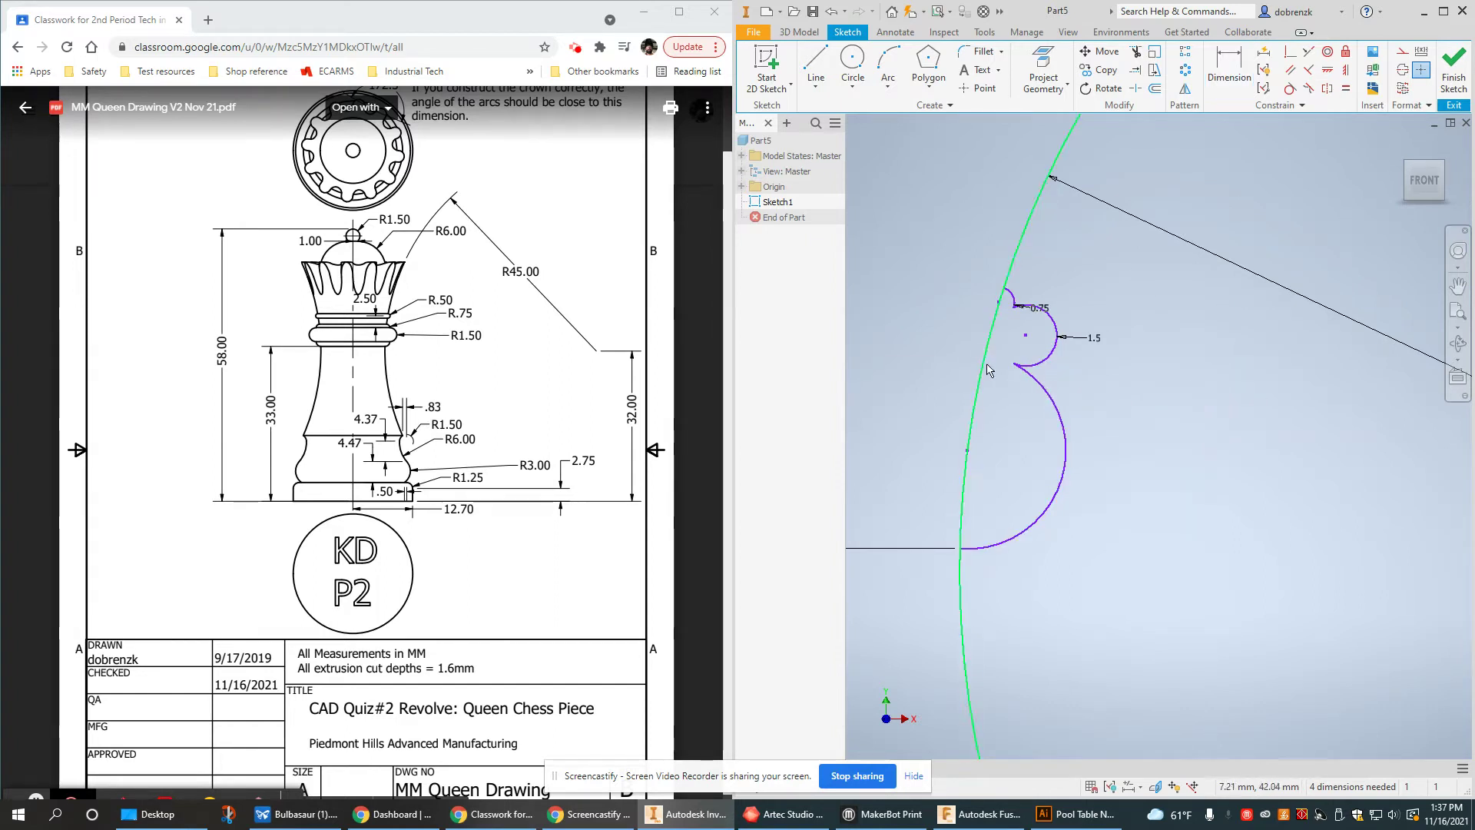
# Align the lower collar arc's centre point with its upper end point using a horizontal constraint
pyautogui.moveTo(1014, 363); pyautogui.dragTo(1029, 415)
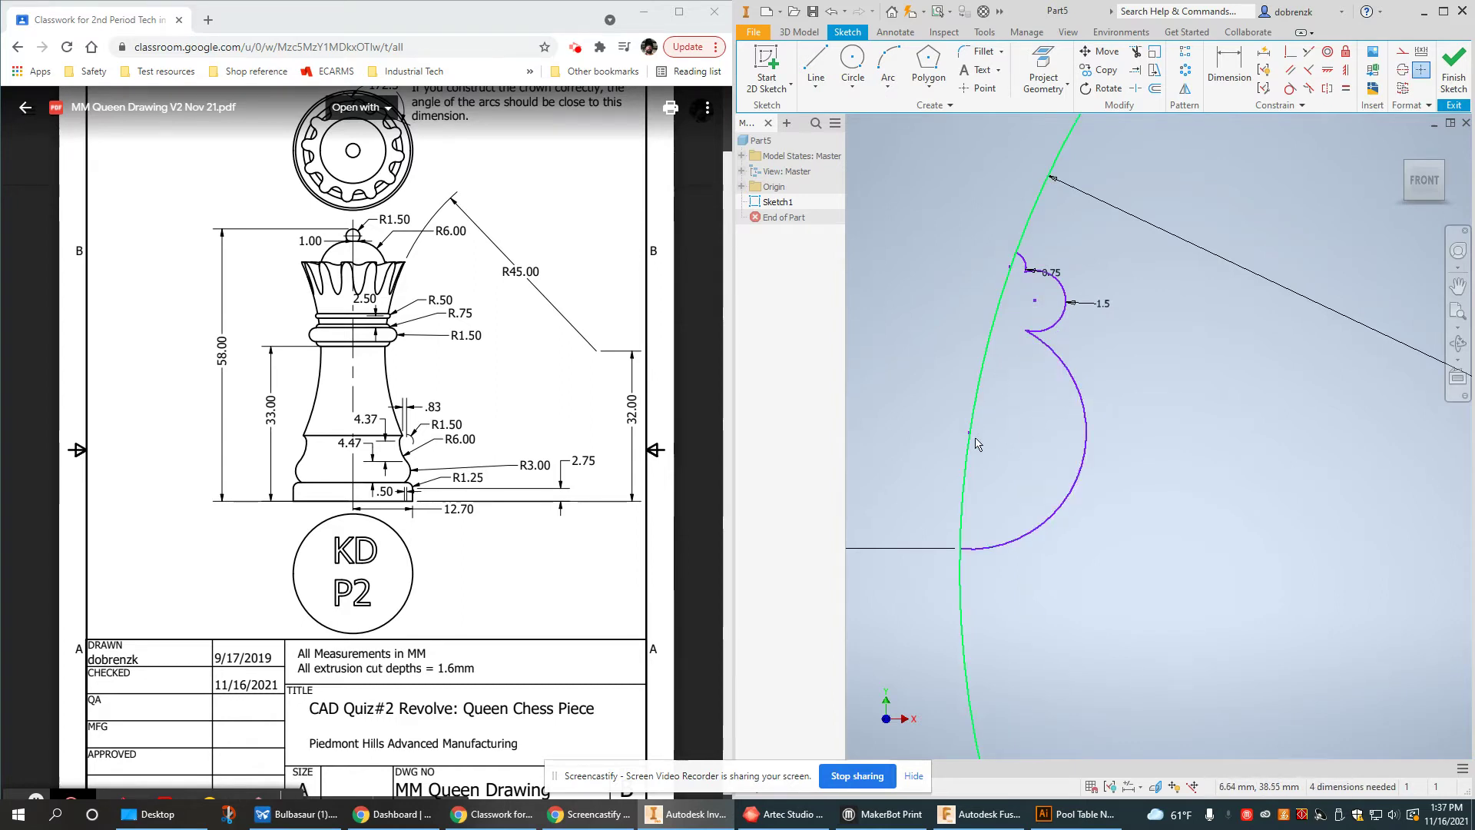
pyautogui.click(1331, 72)
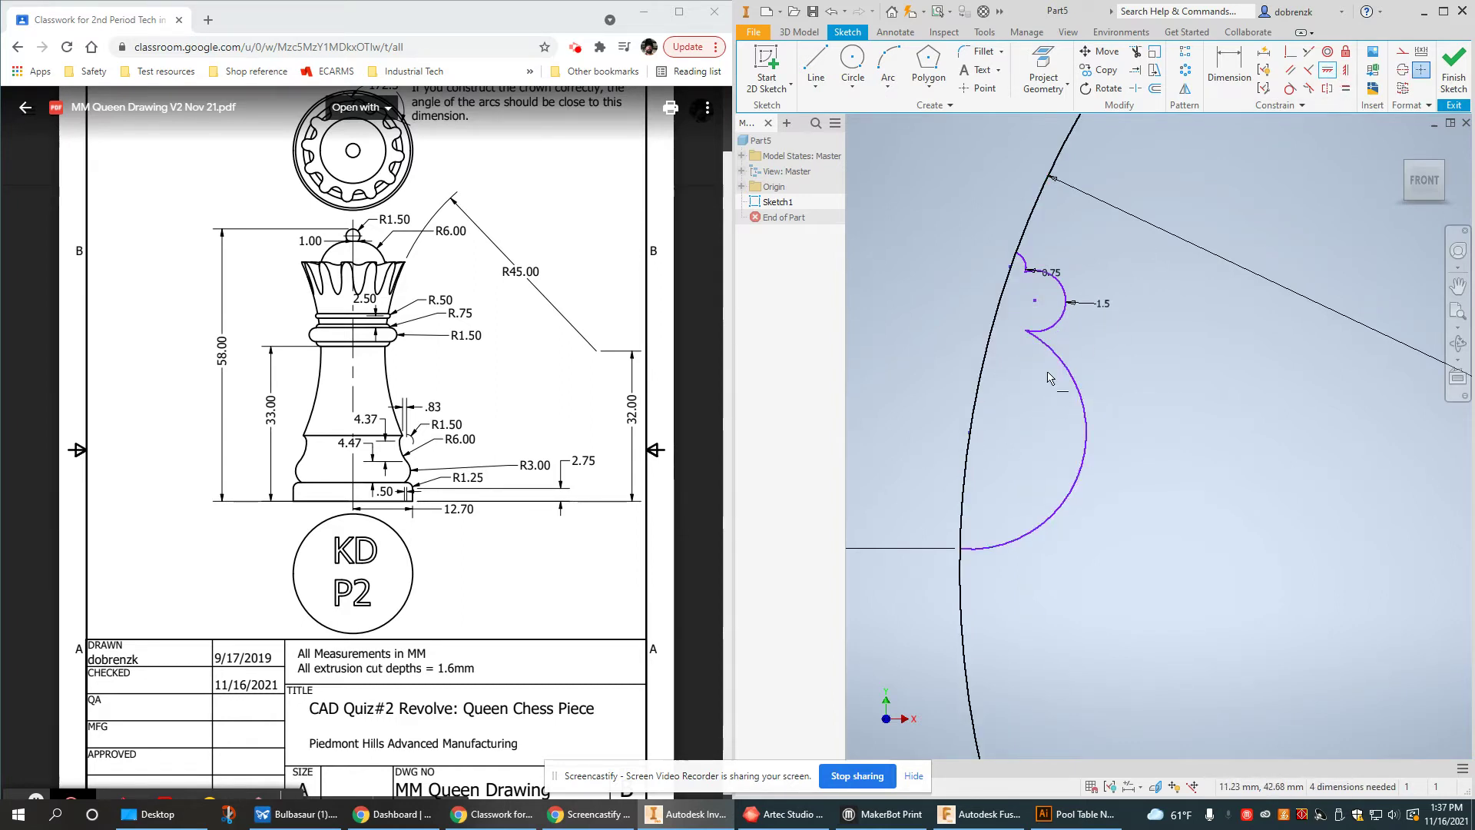
pyautogui.click(1030, 338)
pyautogui.scroll(-4, 1109, 455)
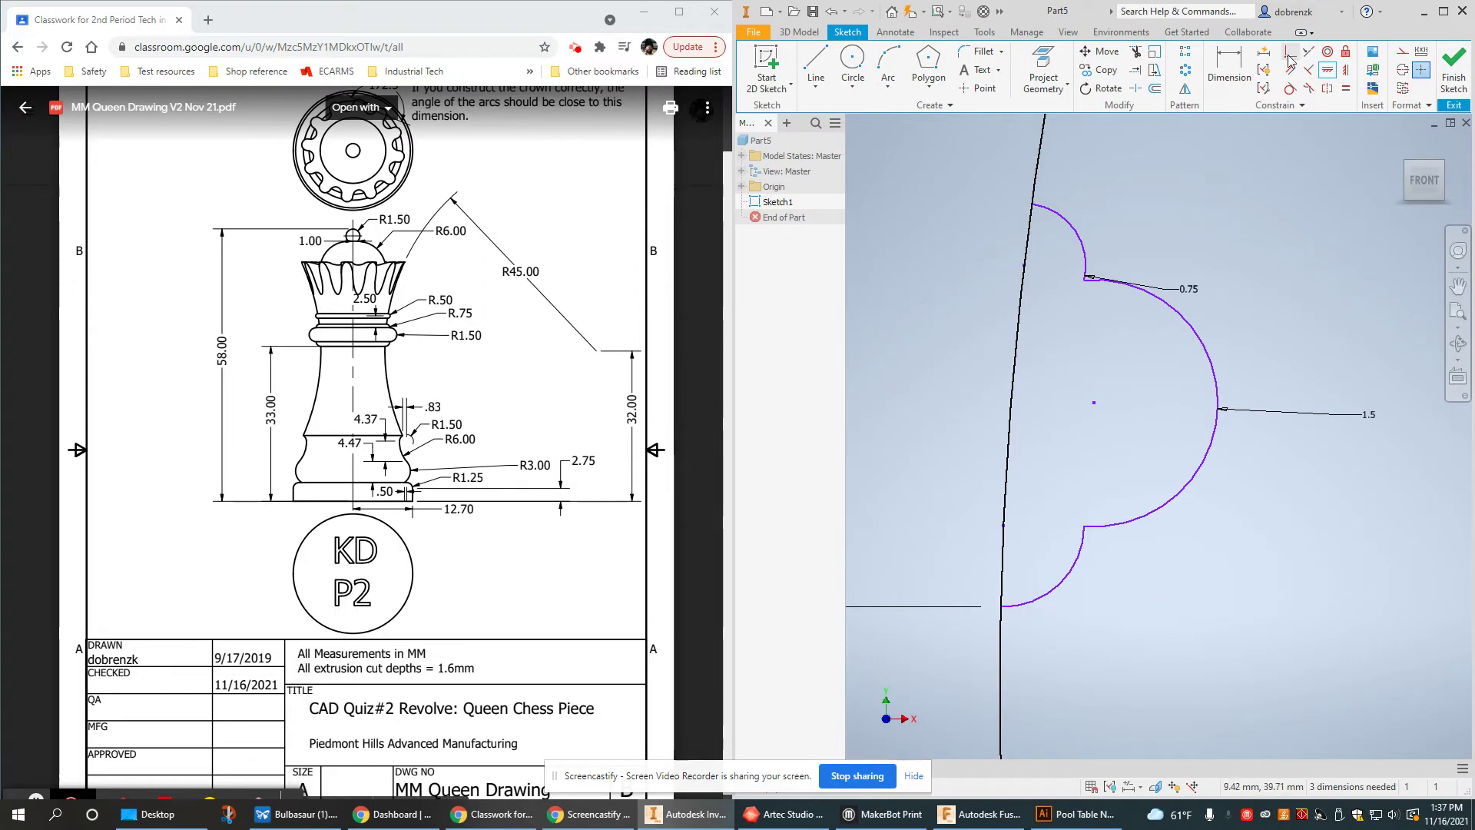
# Align the middle collar arc's centre point with its lower end point using a vertical constraint
pyautogui.click(1344, 70)
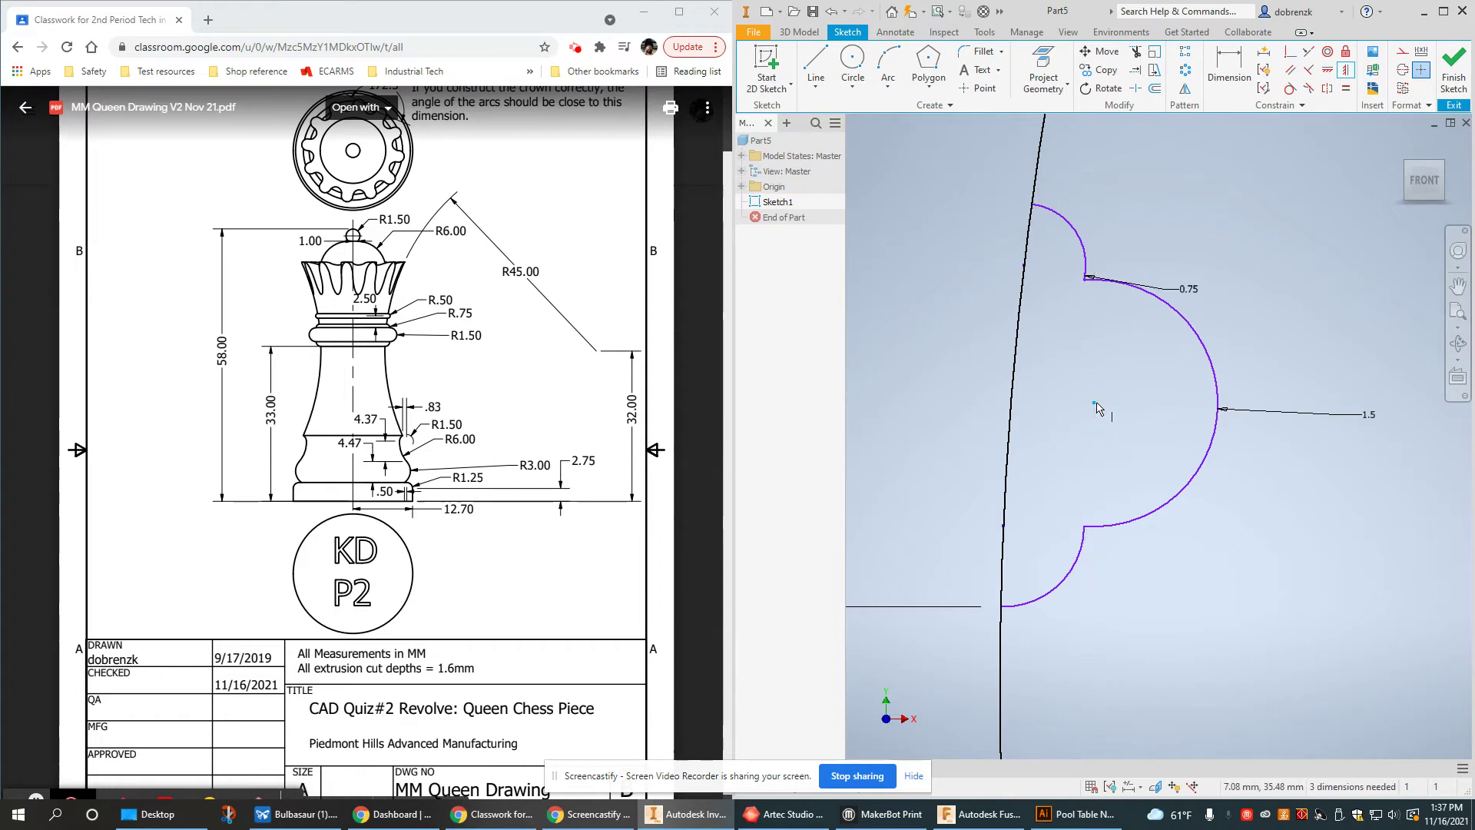
pyautogui.click(1083, 528)
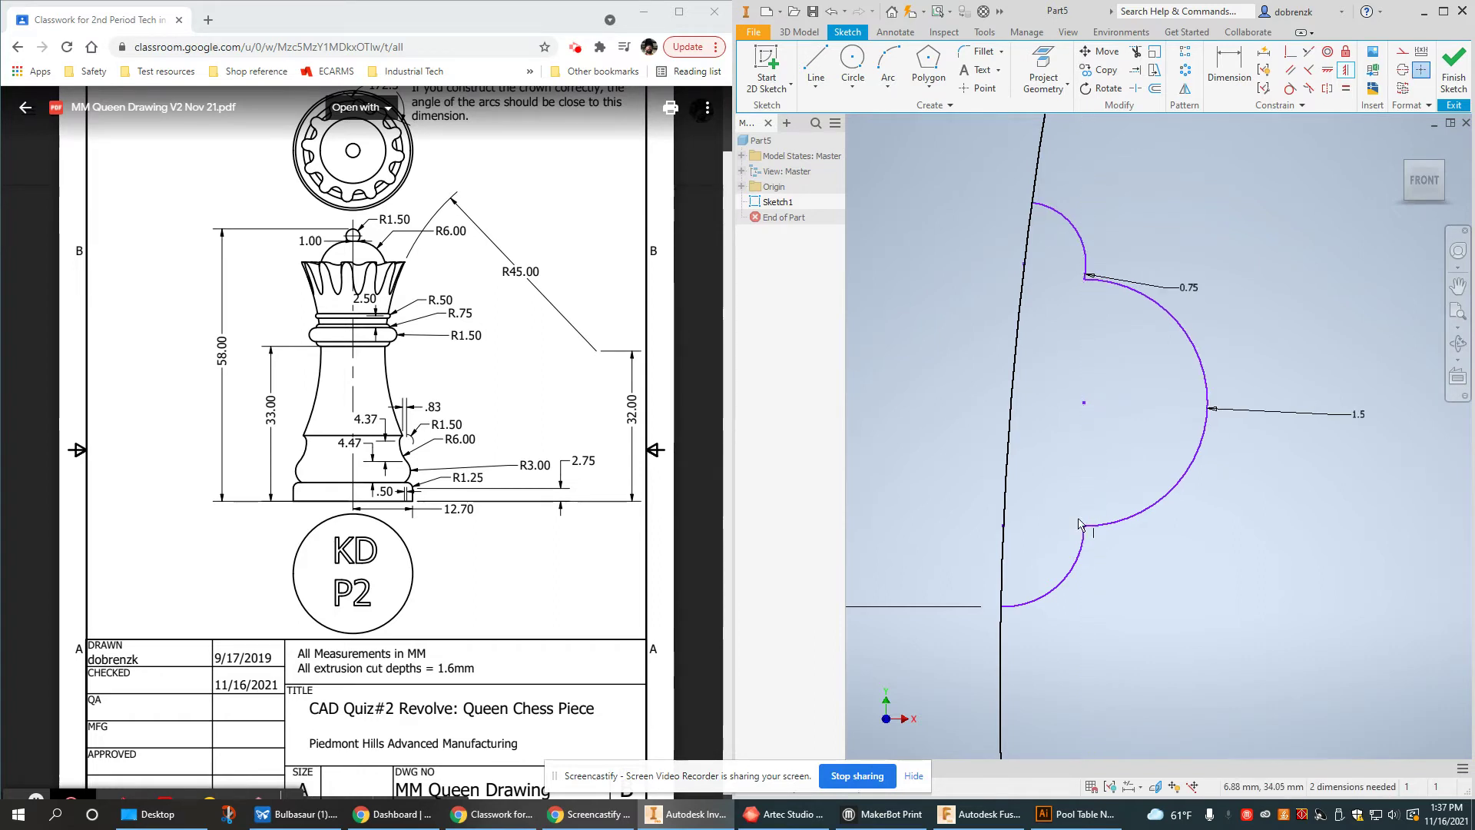
pyautogui.rightClick(1271, 269)
pyautogui.click(1312, 271)
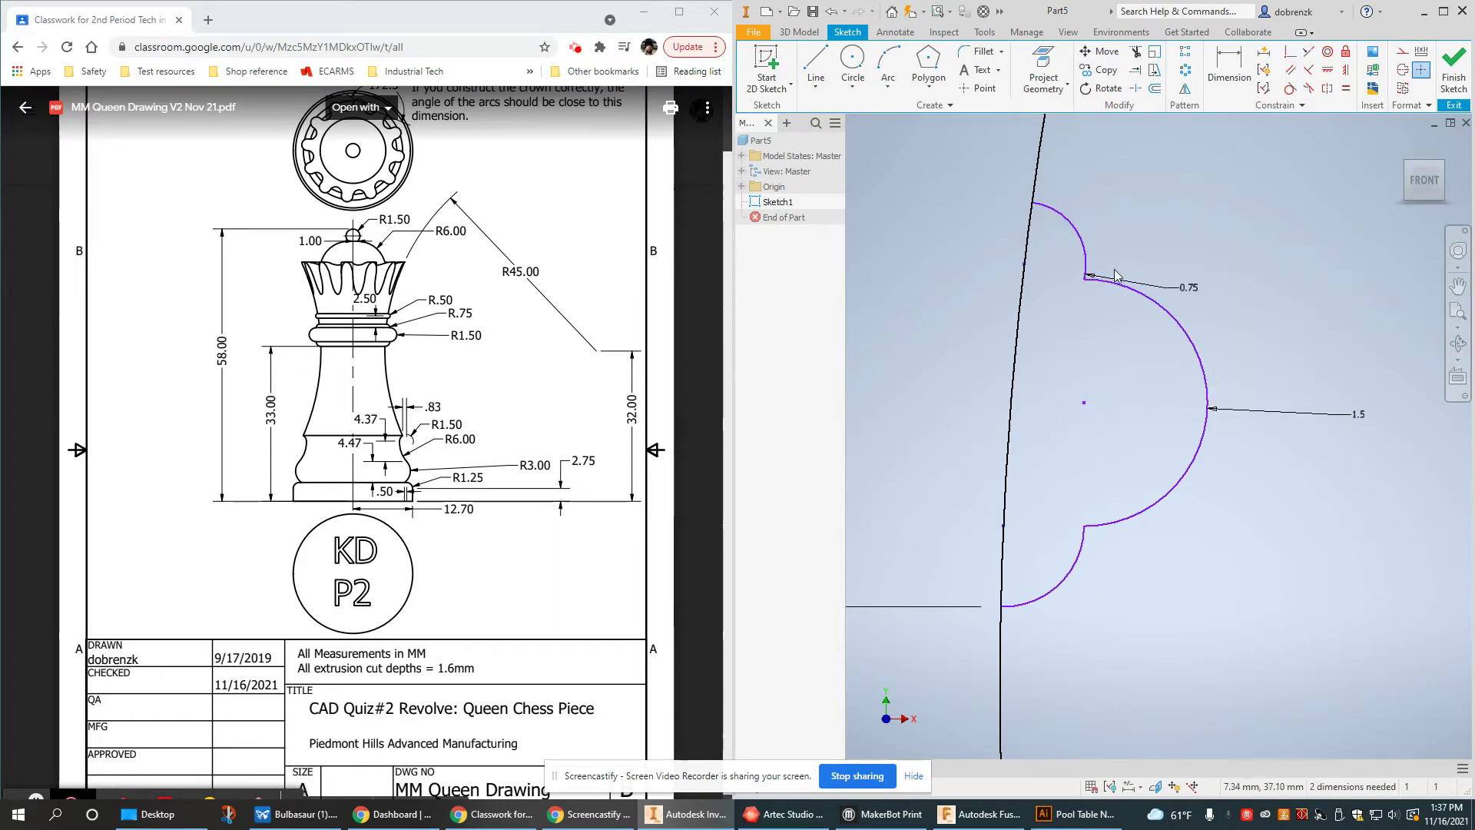
# Align the upper collar arc's centre point with its lower end point using a horizontal constraint
pyautogui.click(1170, 288)
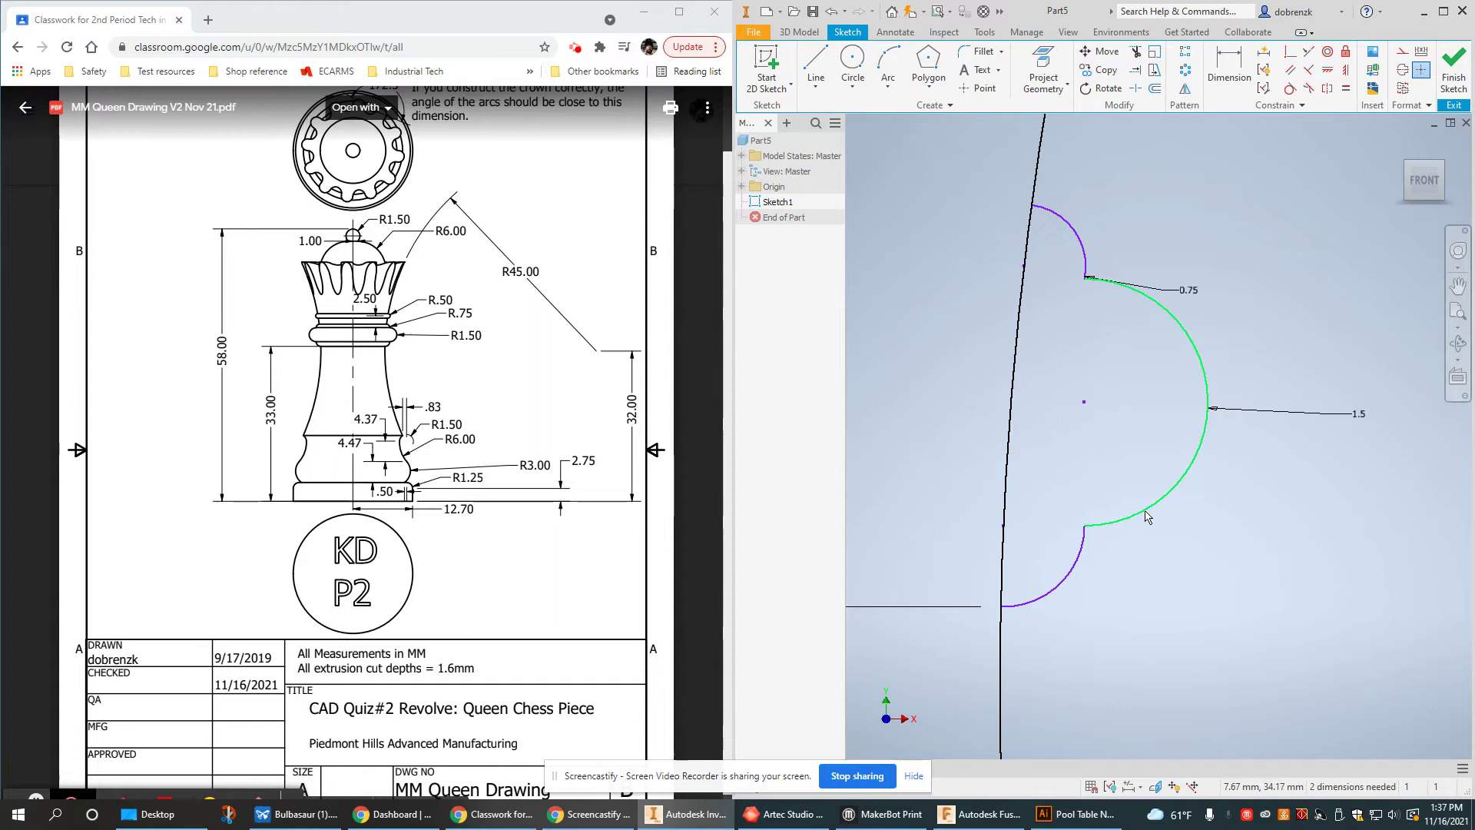
pyautogui.moveTo(1156, 519); pyautogui.dragTo(1327, 355)
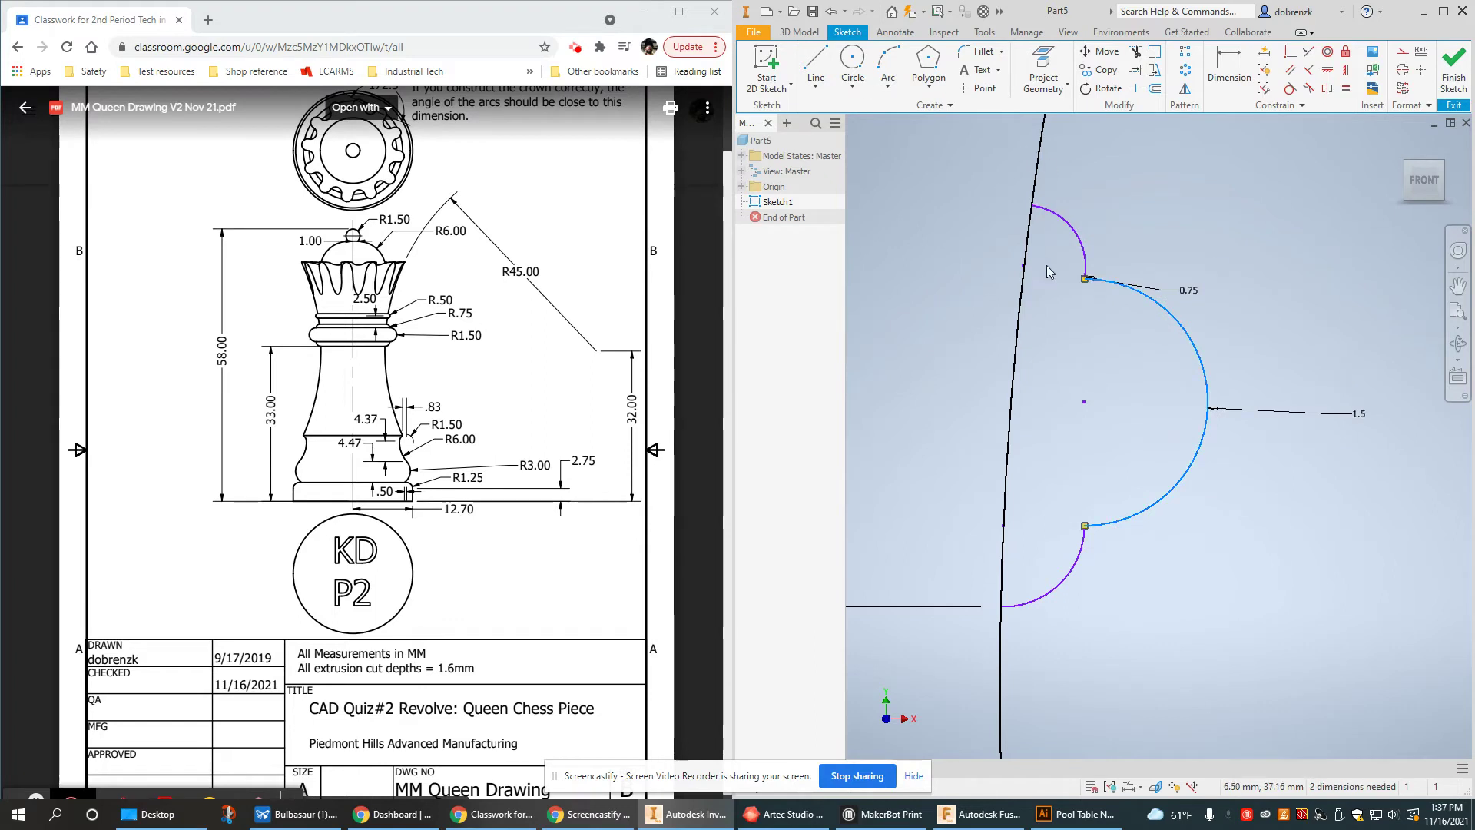
pyautogui.click(1023, 267)
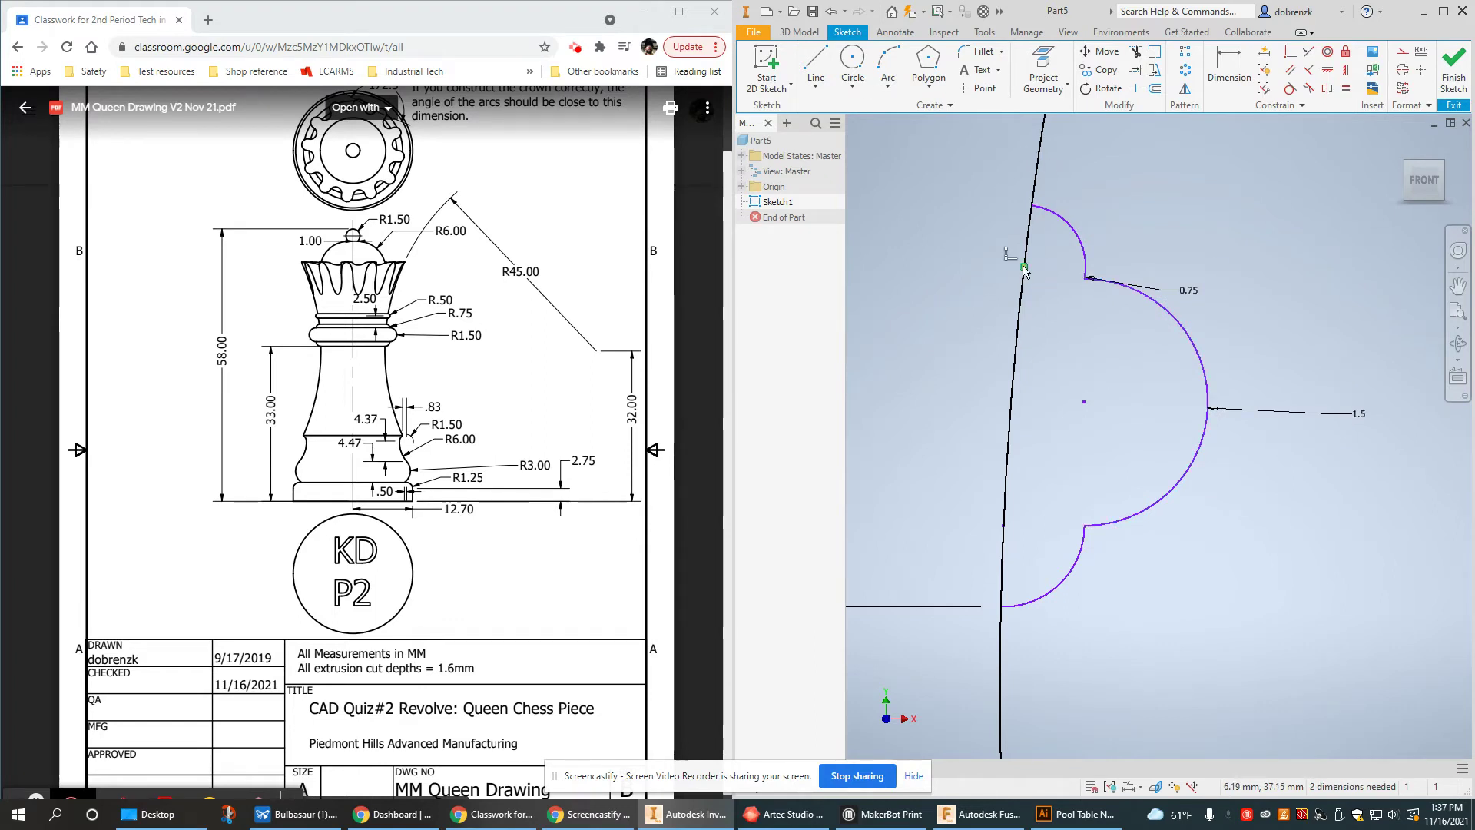
pyautogui.click(1082, 278)
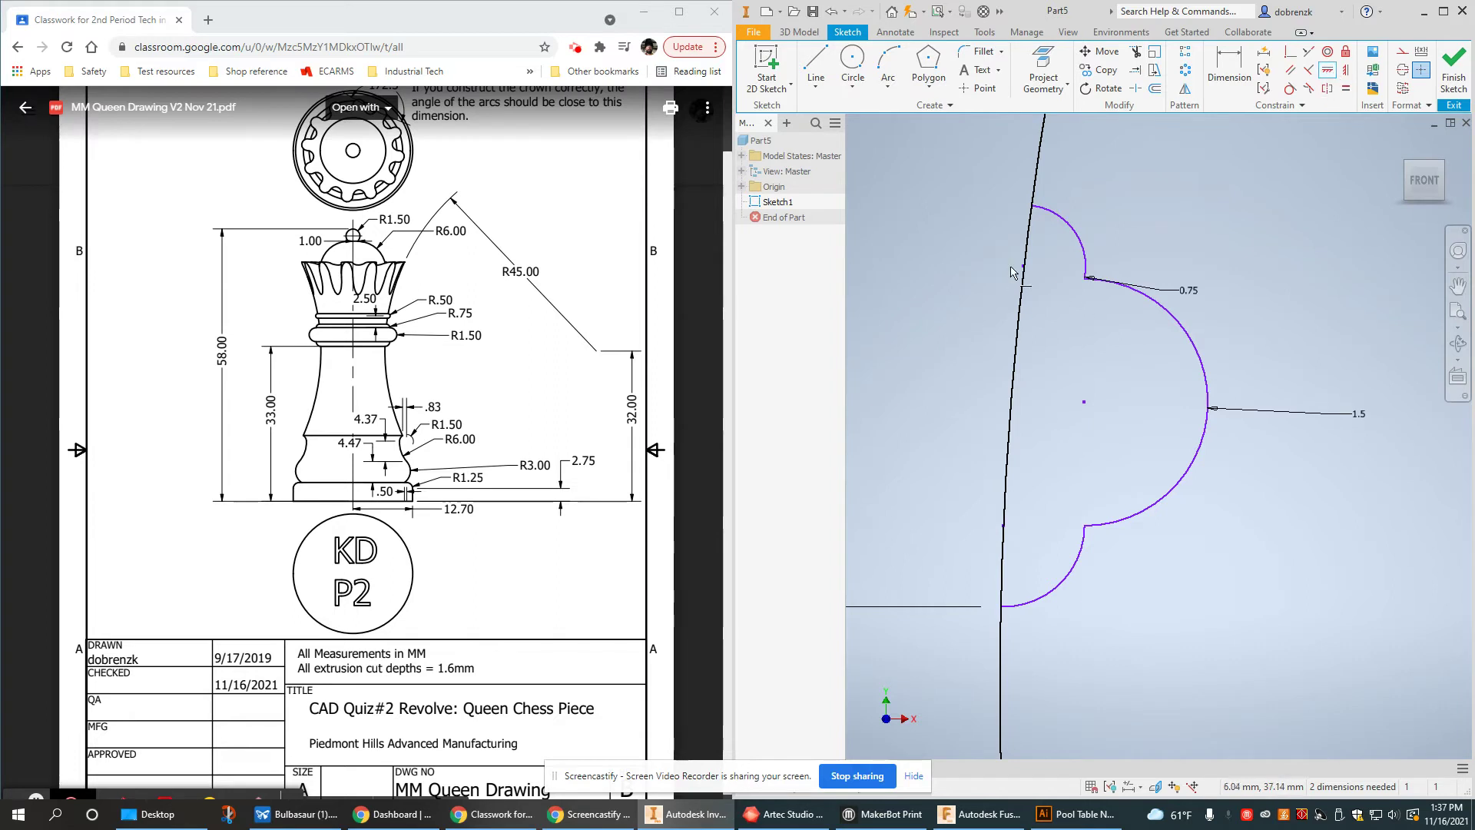
pyautogui.click(1084, 283)
pyautogui.rightClick(1284, 270)
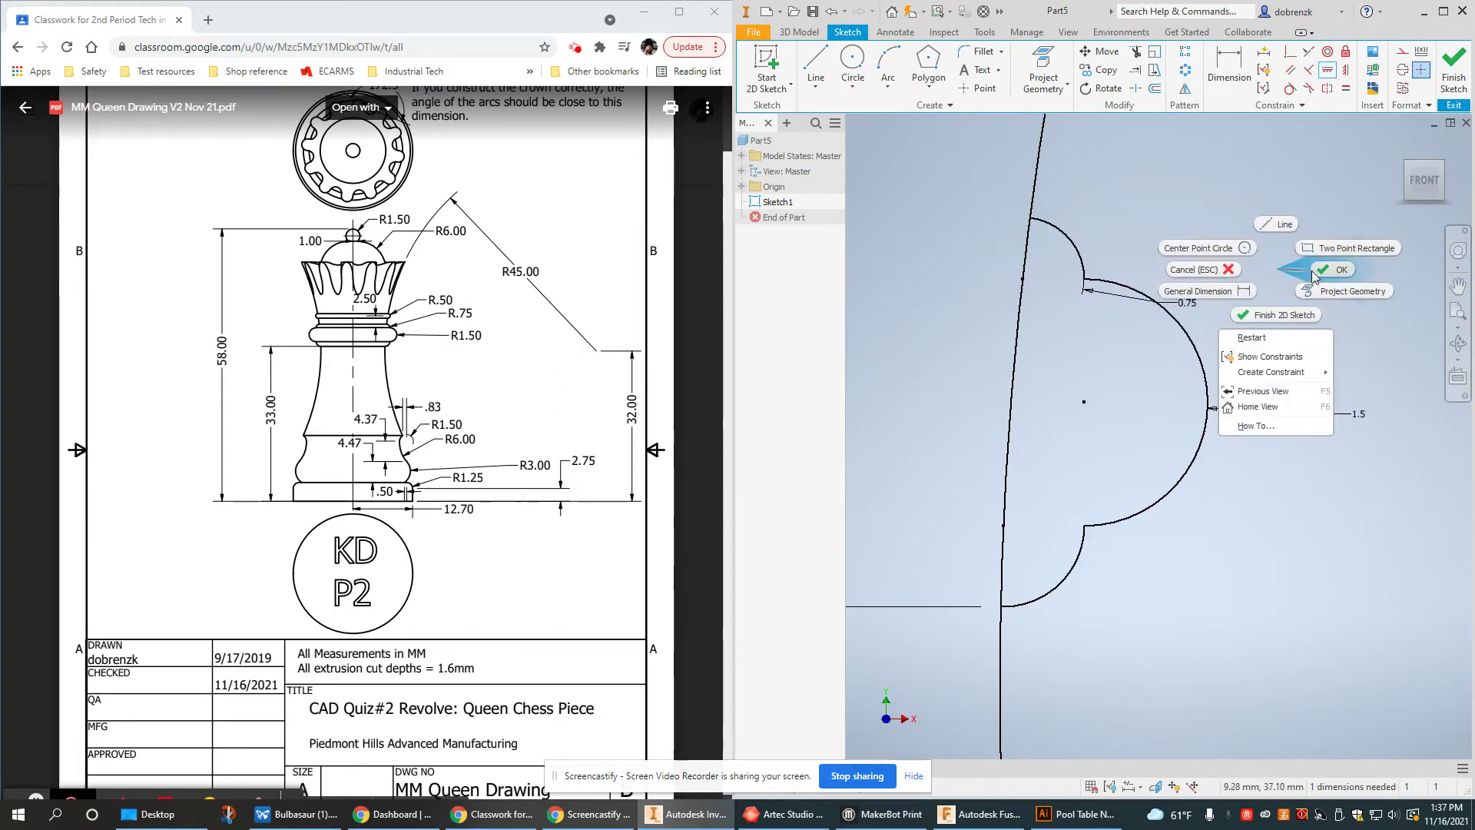
pyautogui.click(1315, 281)
# Draw a small outward-bulging three-point arc above the collar arcs, with both end points on the large body arc
pyautogui.scroll(2, 1234, 381)
pyautogui.scroll(2, 1233, 381)
pyautogui.moveTo(1219, 295); pyautogui.dragTo(1126, 344, button='middle')
pyautogui.click(421, 326)
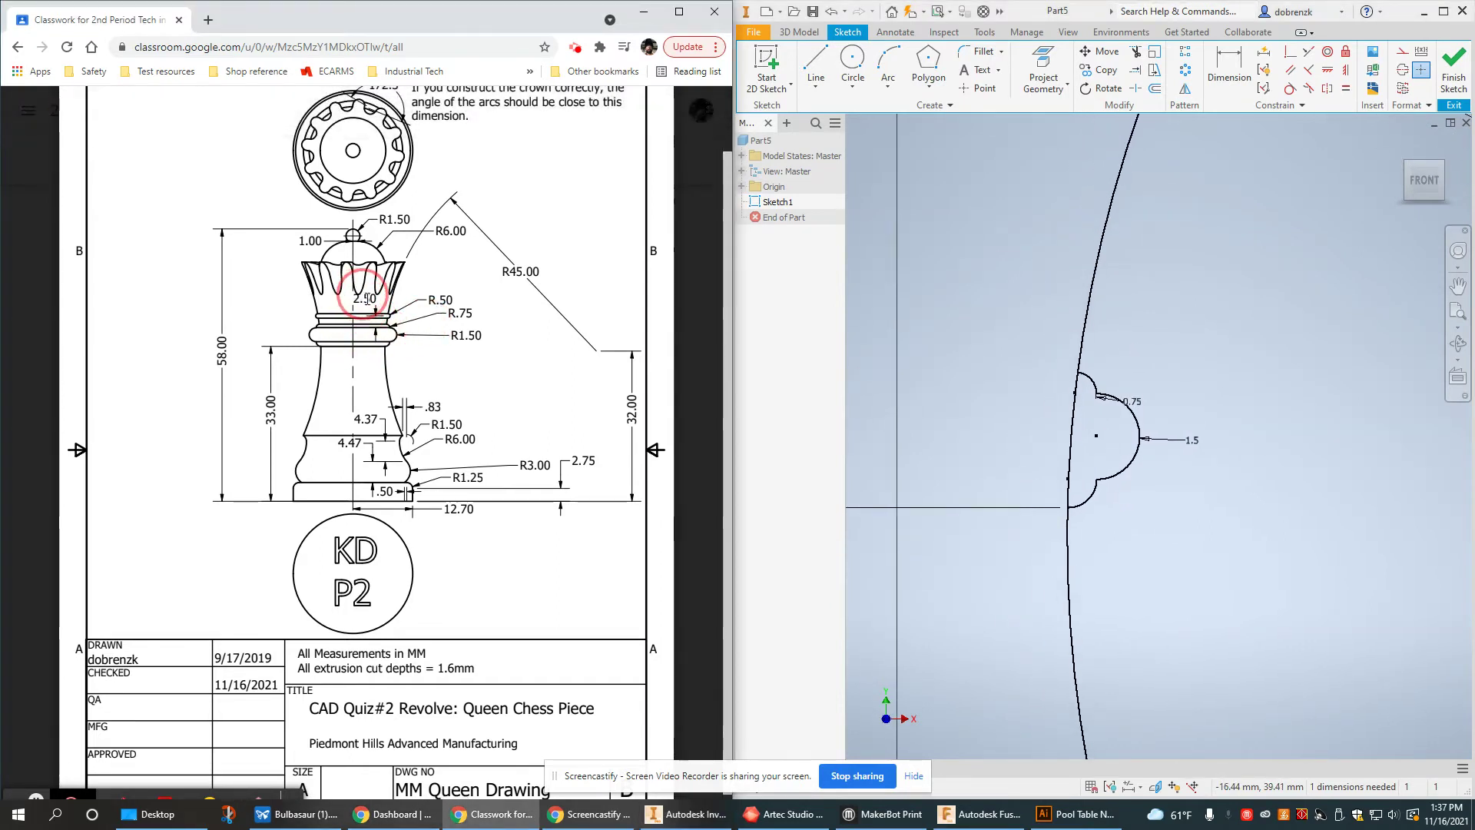
pyautogui.moveTo(372, 311); pyautogui.dragTo(390, 328)
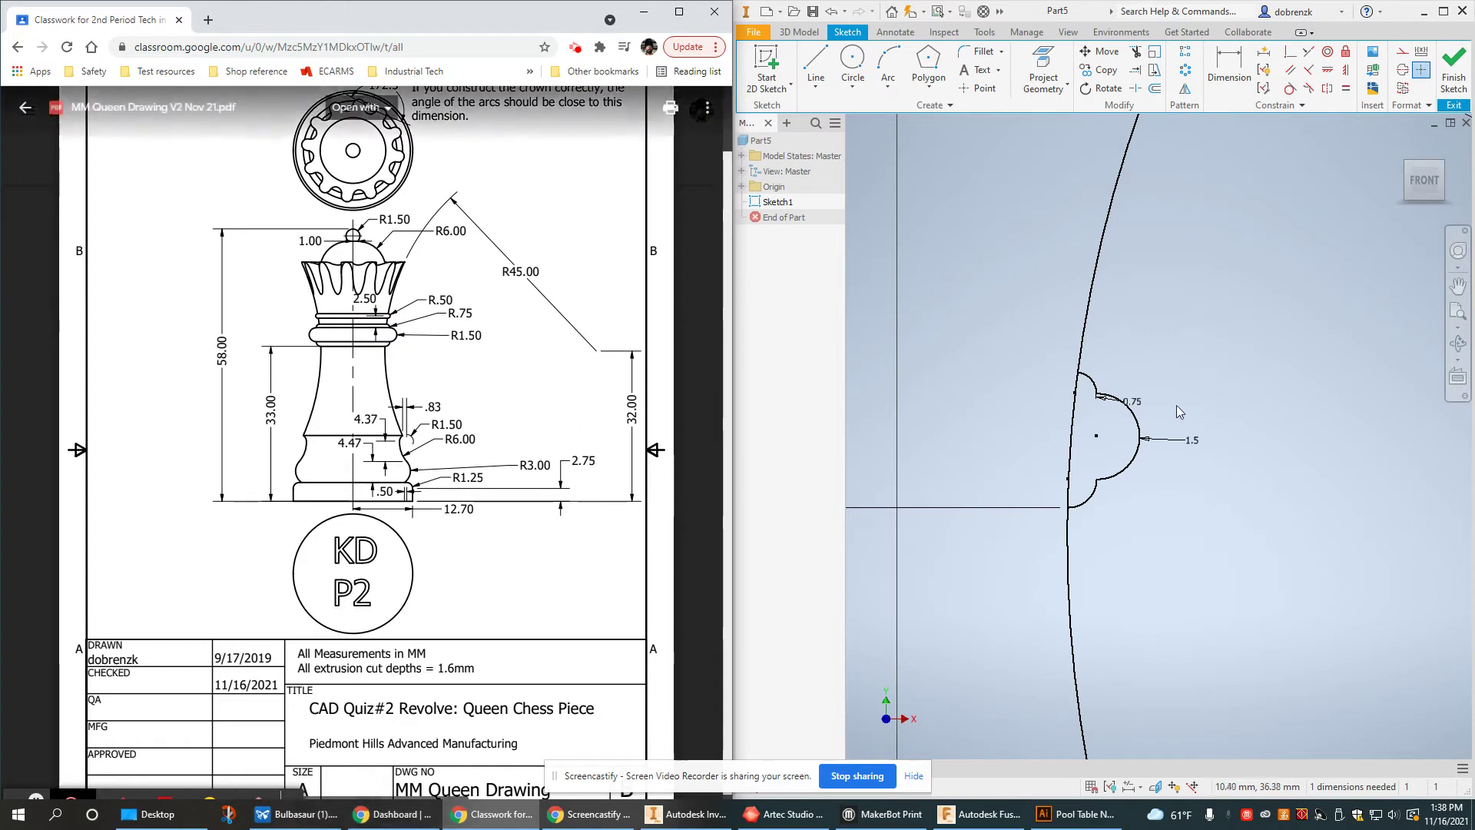
pyautogui.click(1077, 399)
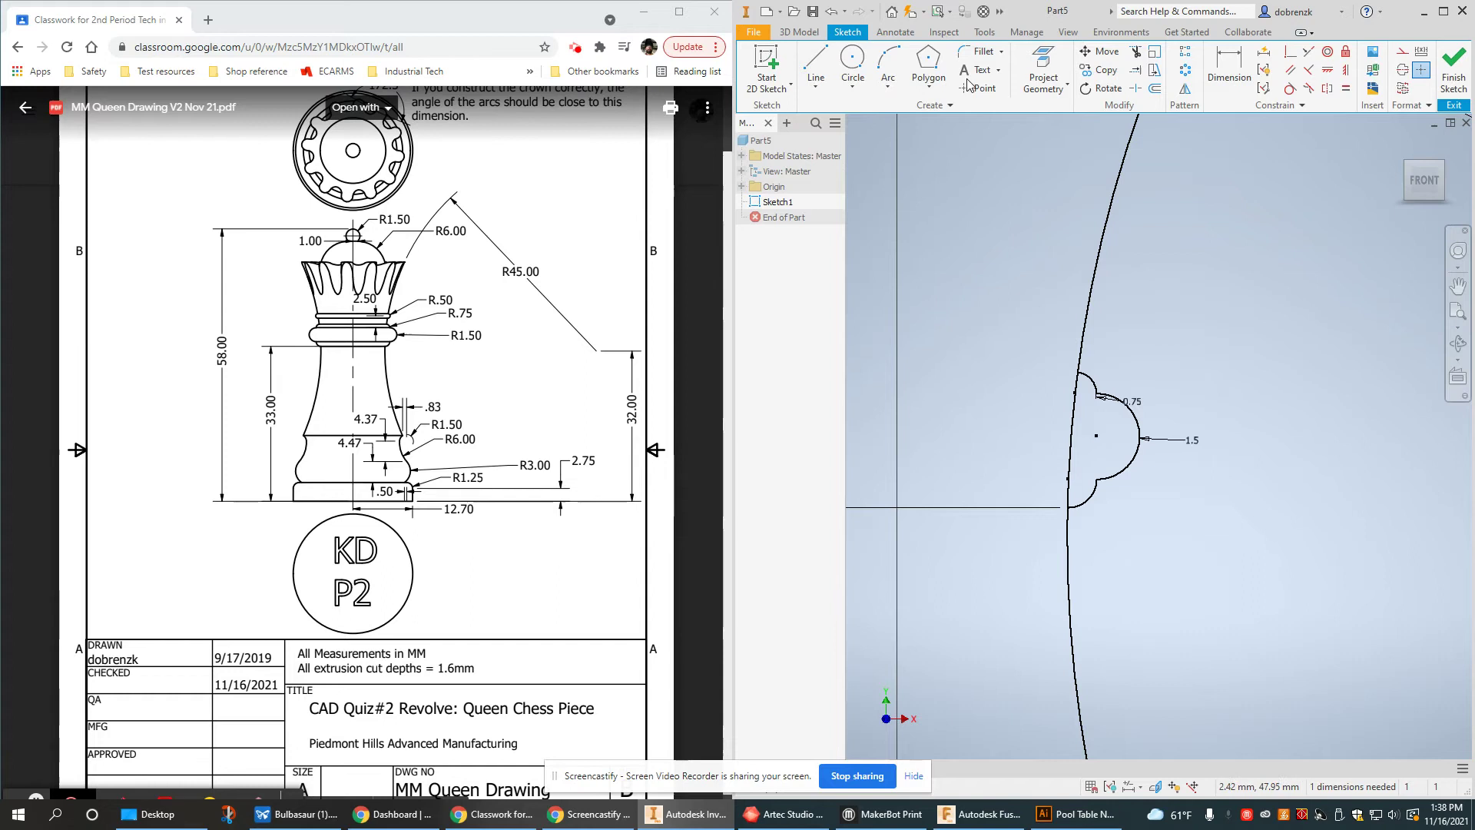
pyautogui.moveTo(958, 165); pyautogui.dragTo(929, 196, button='middle')
pyautogui.click(889, 52)
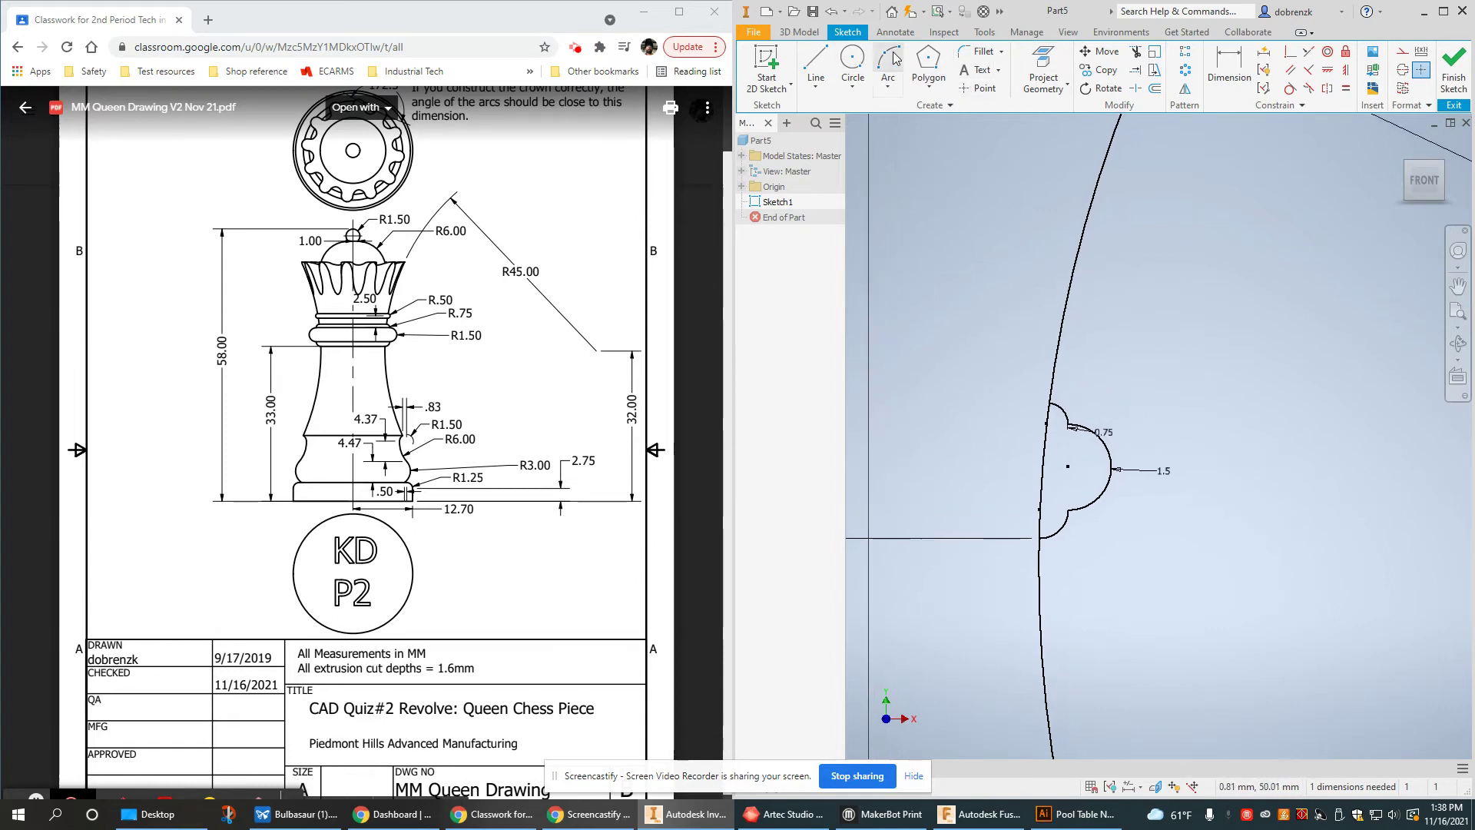
pyautogui.click(1078, 253)
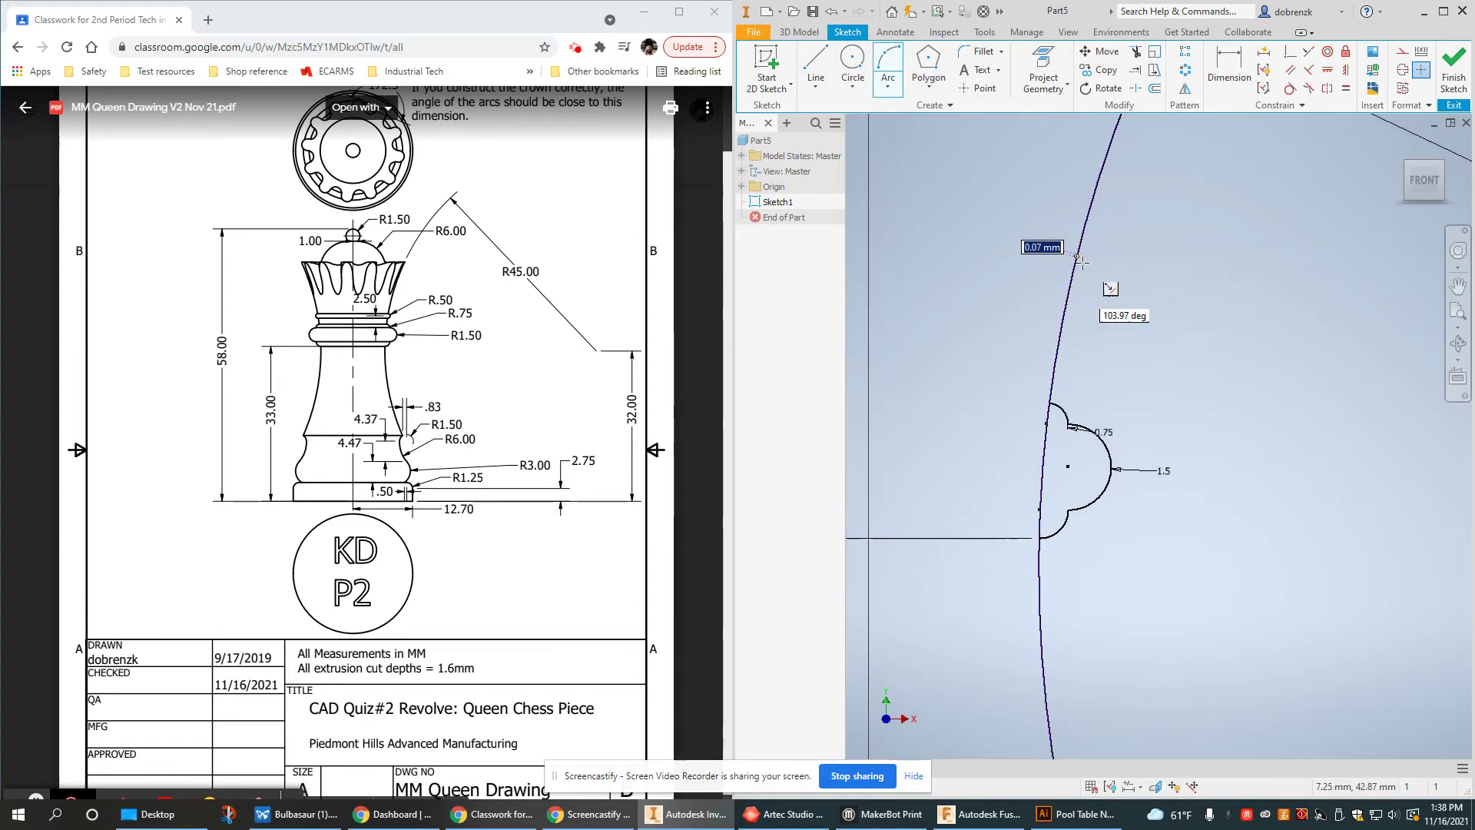
pyautogui.click(1063, 318)
pyautogui.click(1106, 287)
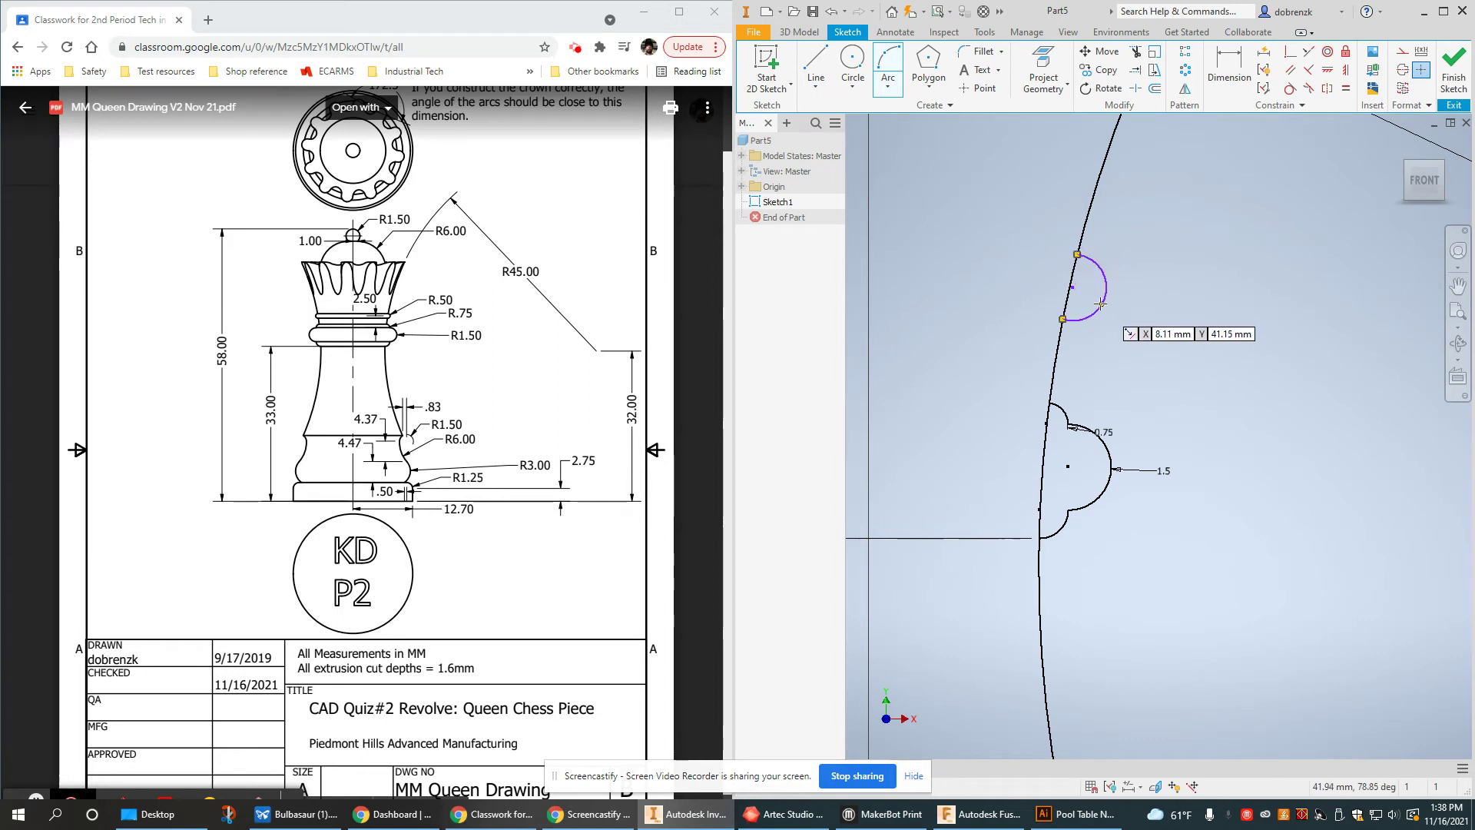
# Dimension the vertical distance between the centre points of the 0.75 mm collar arc and the new small arc
pyautogui.click(1229, 68)
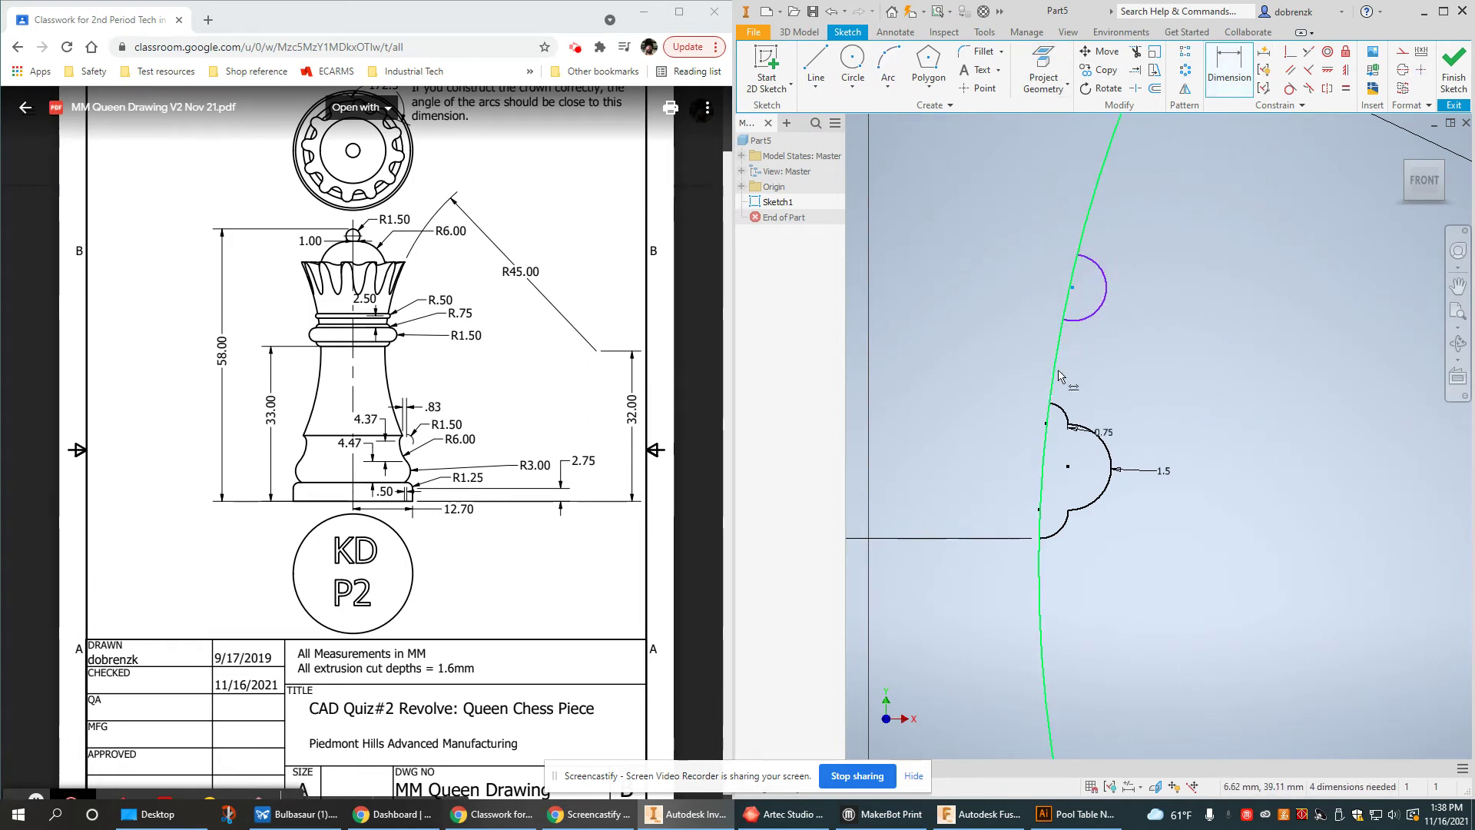
pyautogui.click(1069, 425)
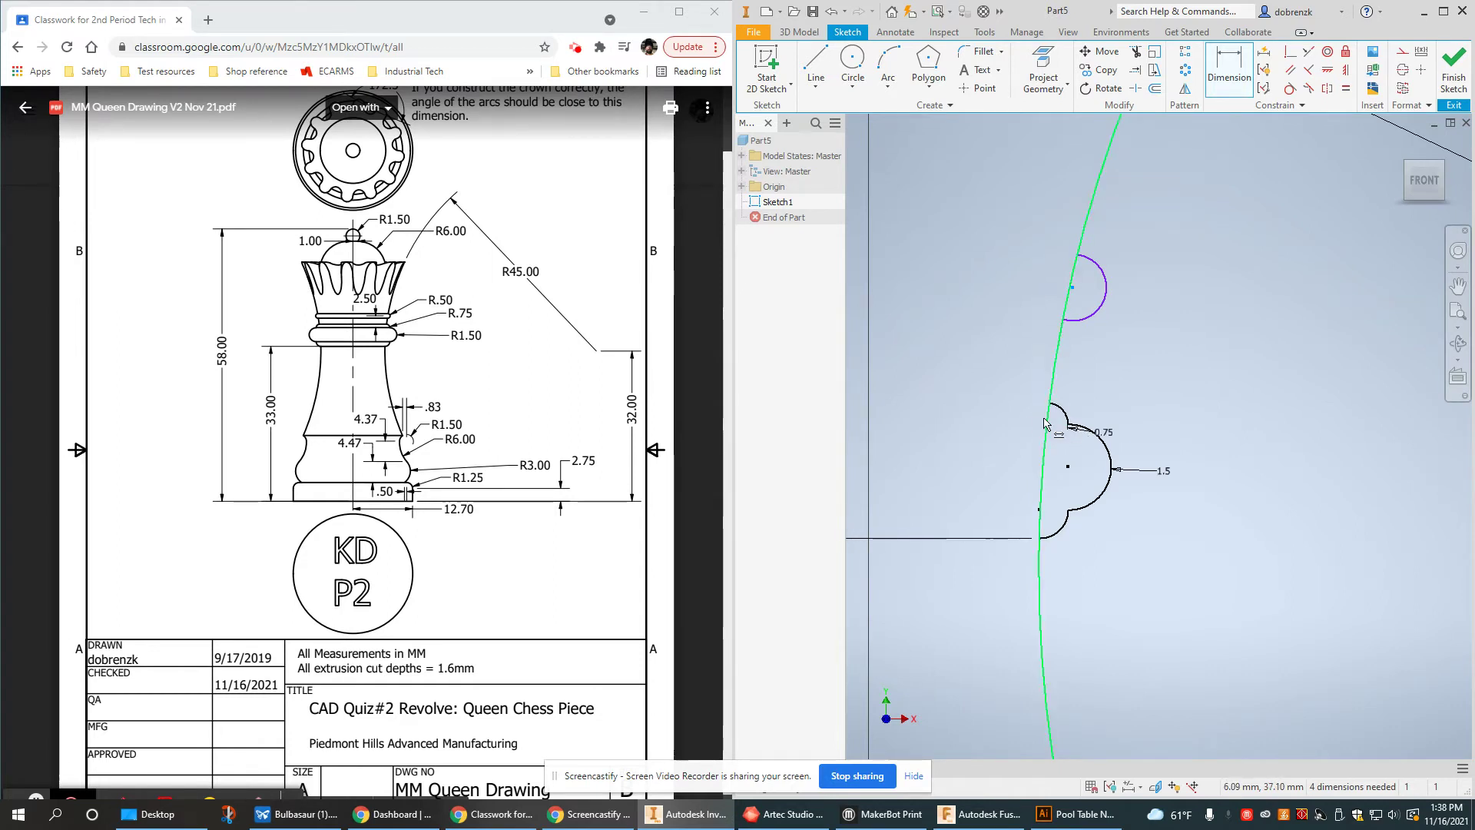
pyautogui.click(1072, 287)
pyautogui.click(1004, 352)
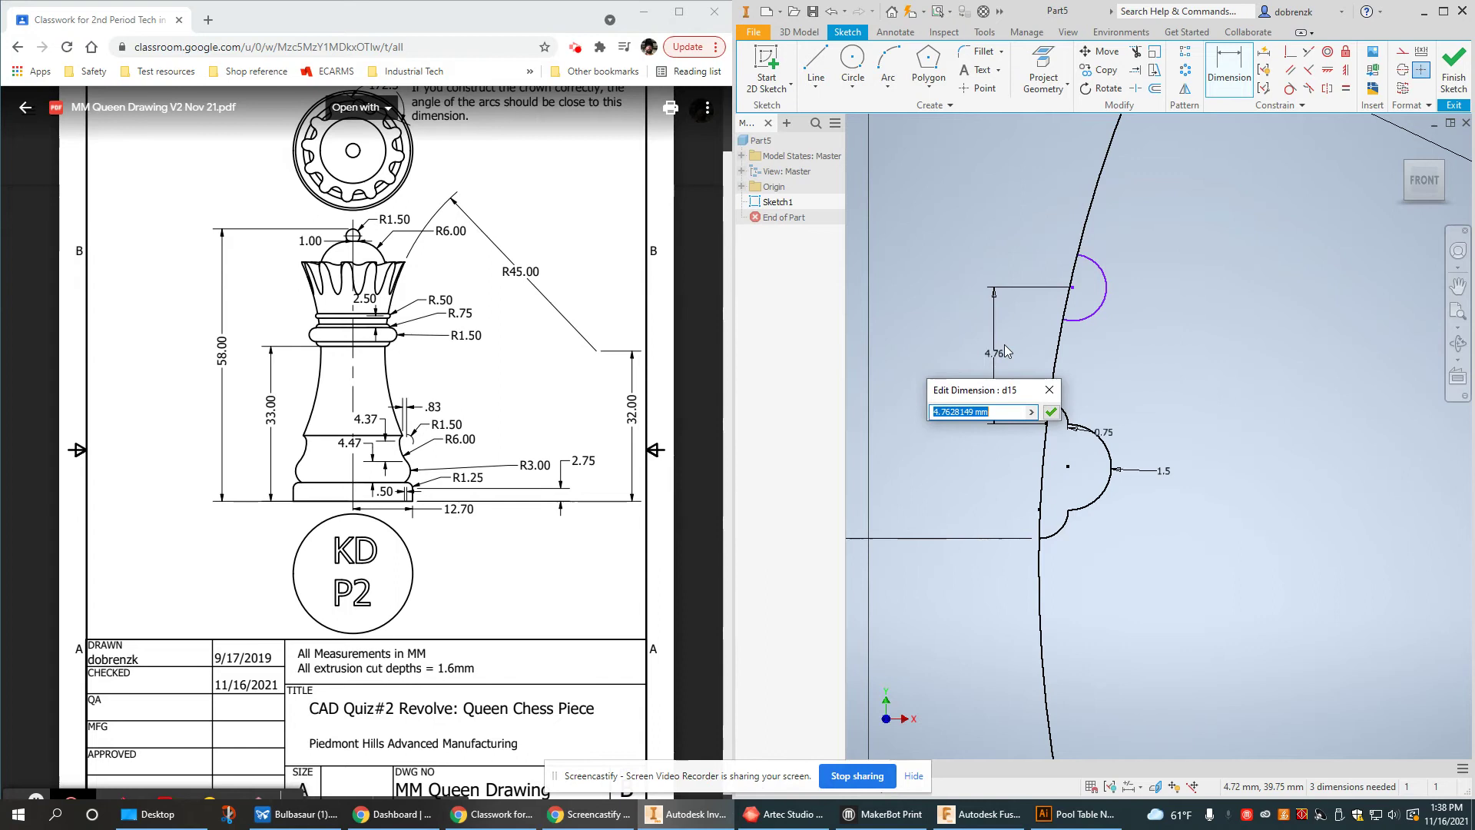
# Try to set the vertical distance between the two arc centres to 2.5 mm, and undo it
pyautogui.write('2.5')
pyautogui.press('Return')
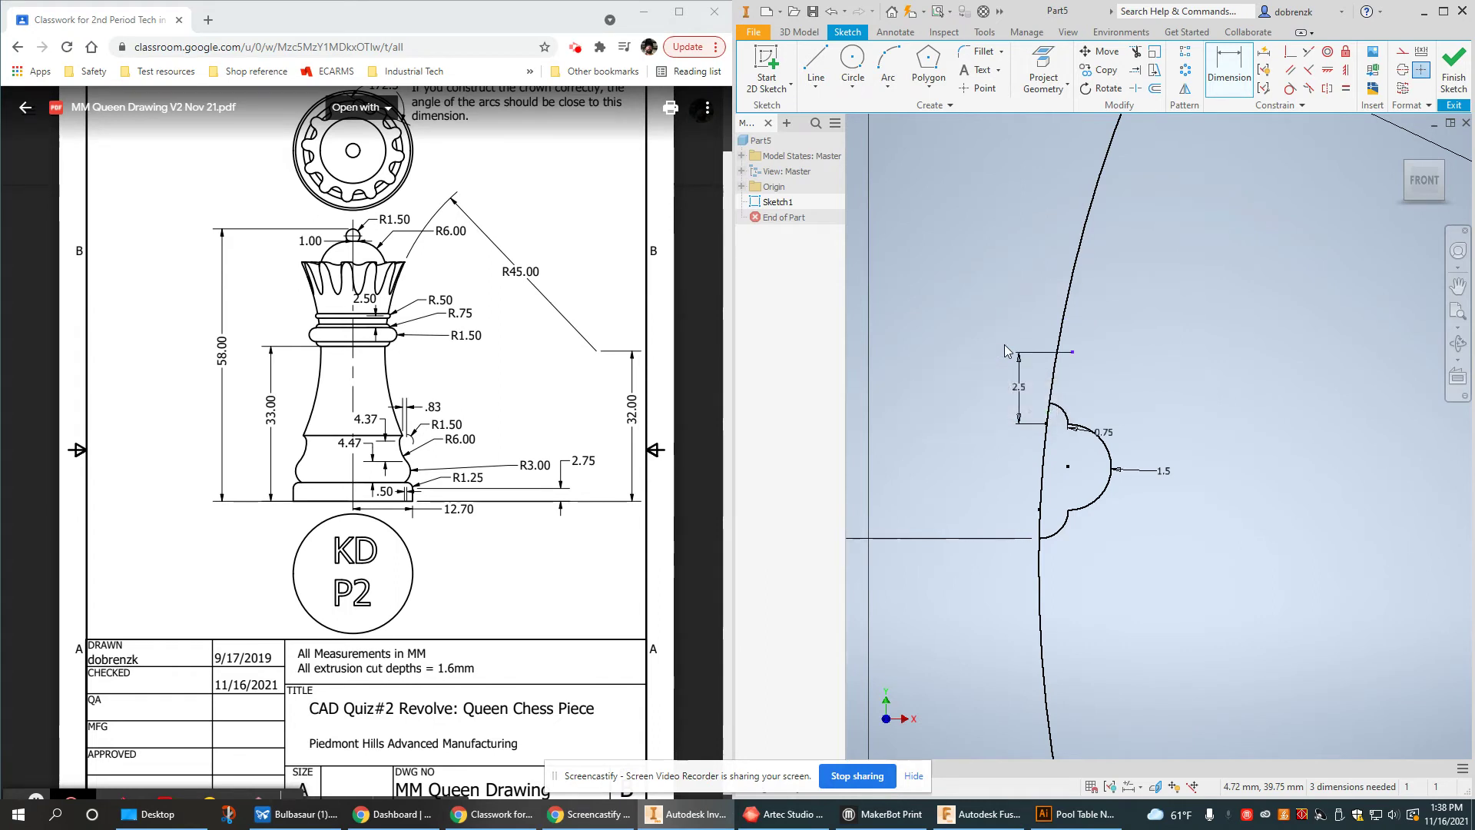
pyautogui.scroll(3, 1072, 356)
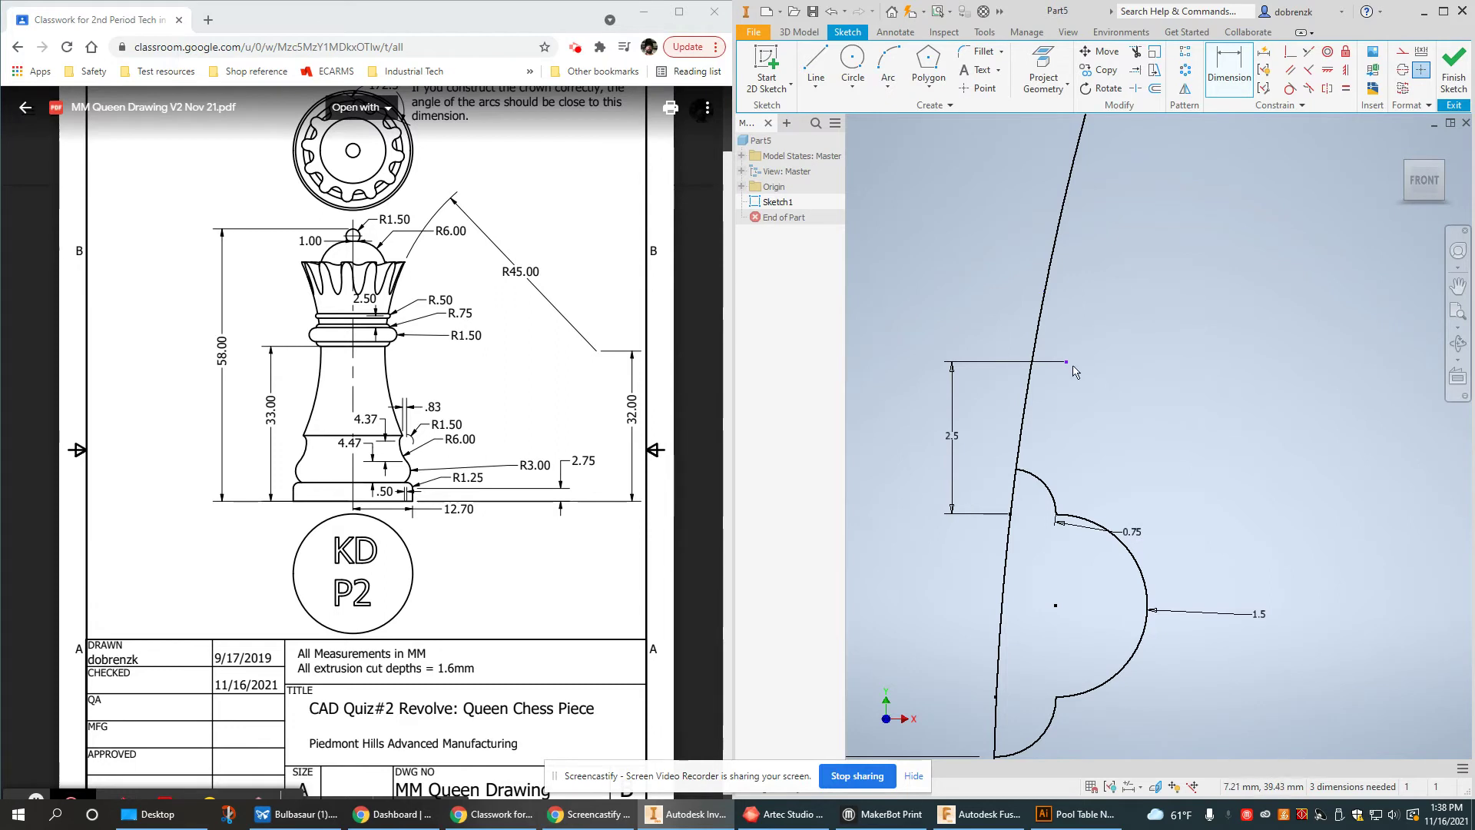
pyautogui.hotkey('ctrl', 'z')
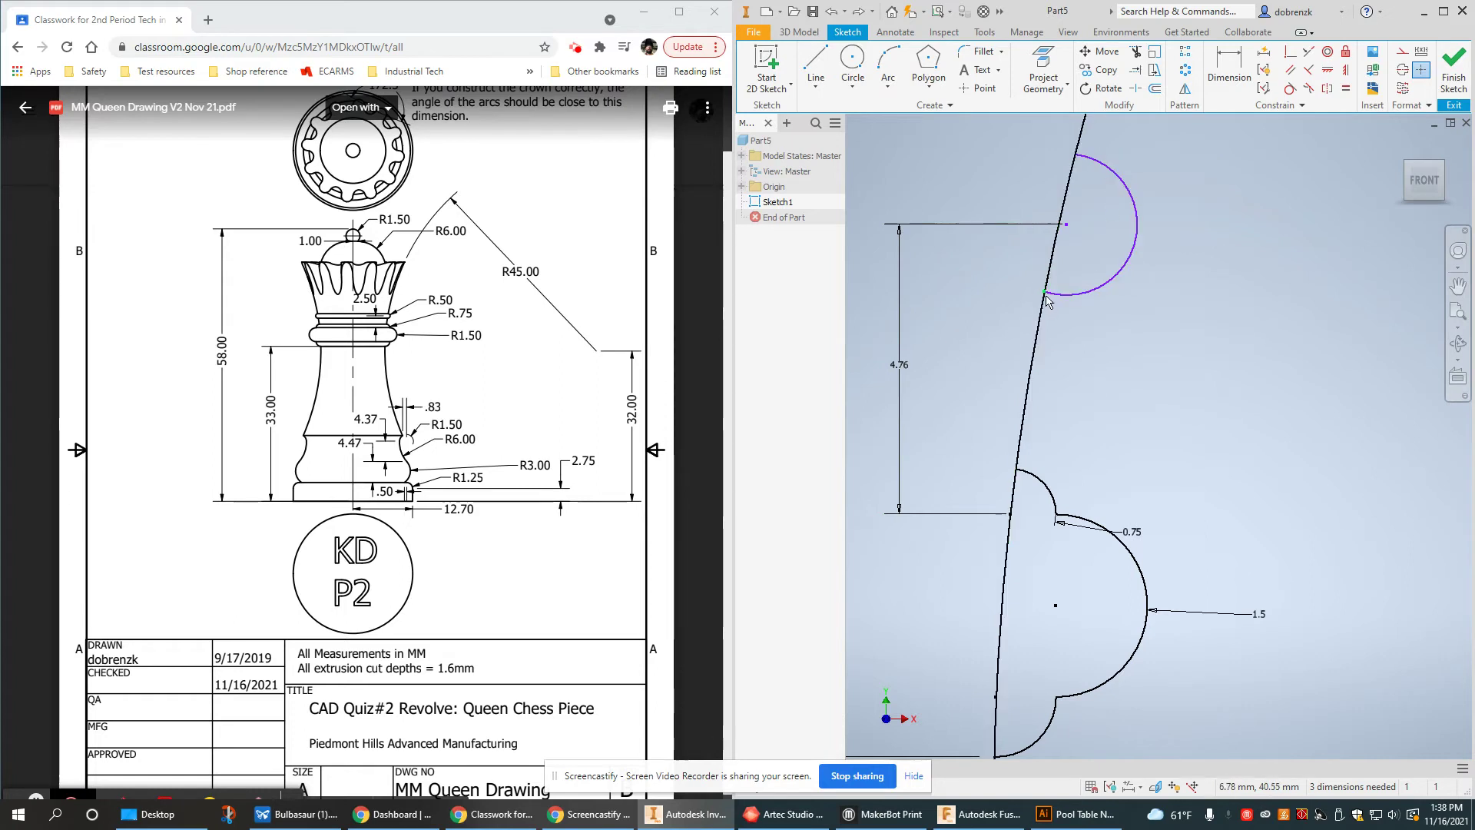
# Shrink the new small arc above the collar and dimension its radius at 0.5 mm
pyautogui.moveTo(1074, 294); pyautogui.dragTo(1071, 304)
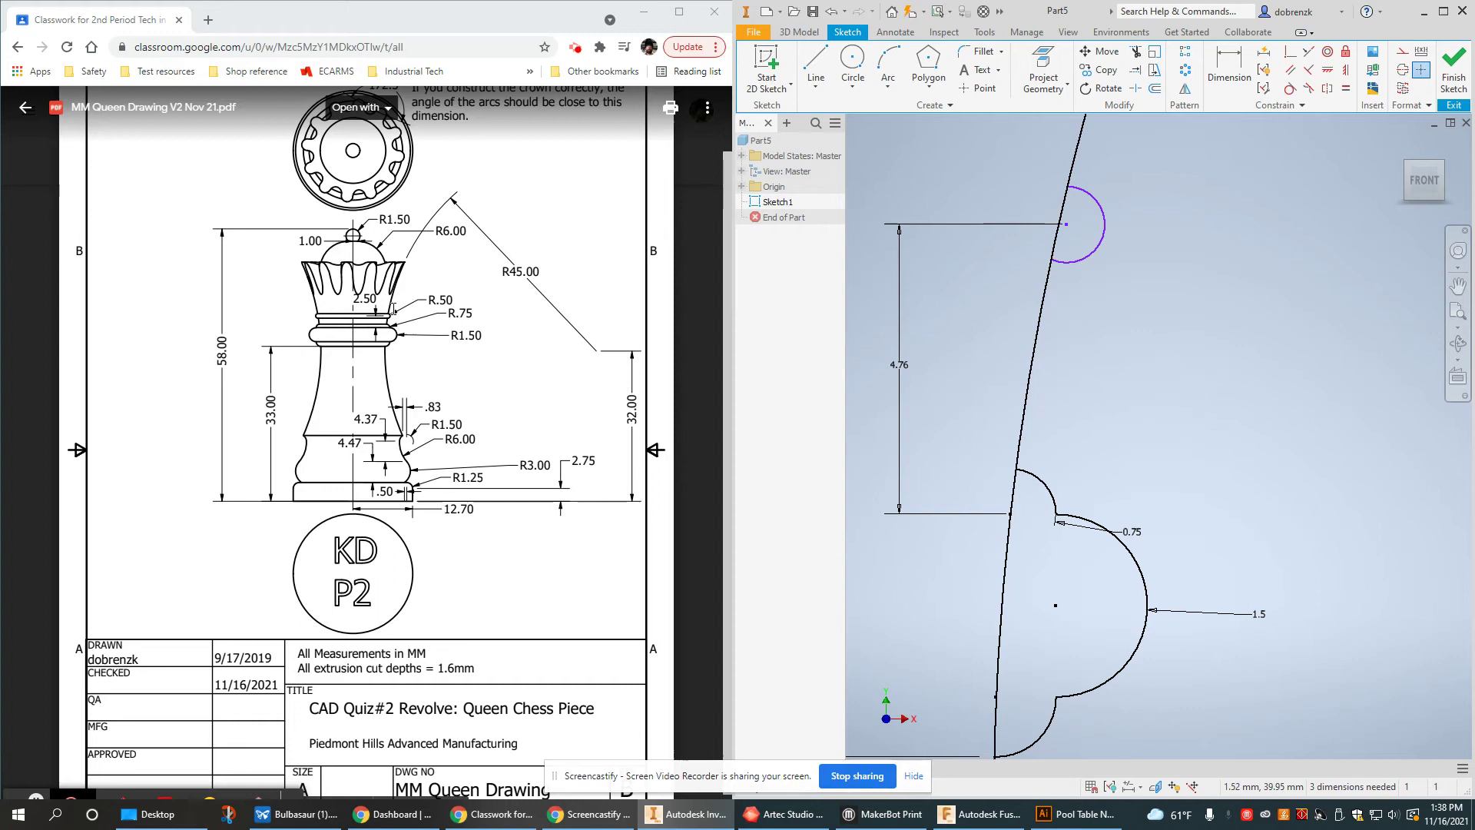
pyautogui.click(1229, 67)
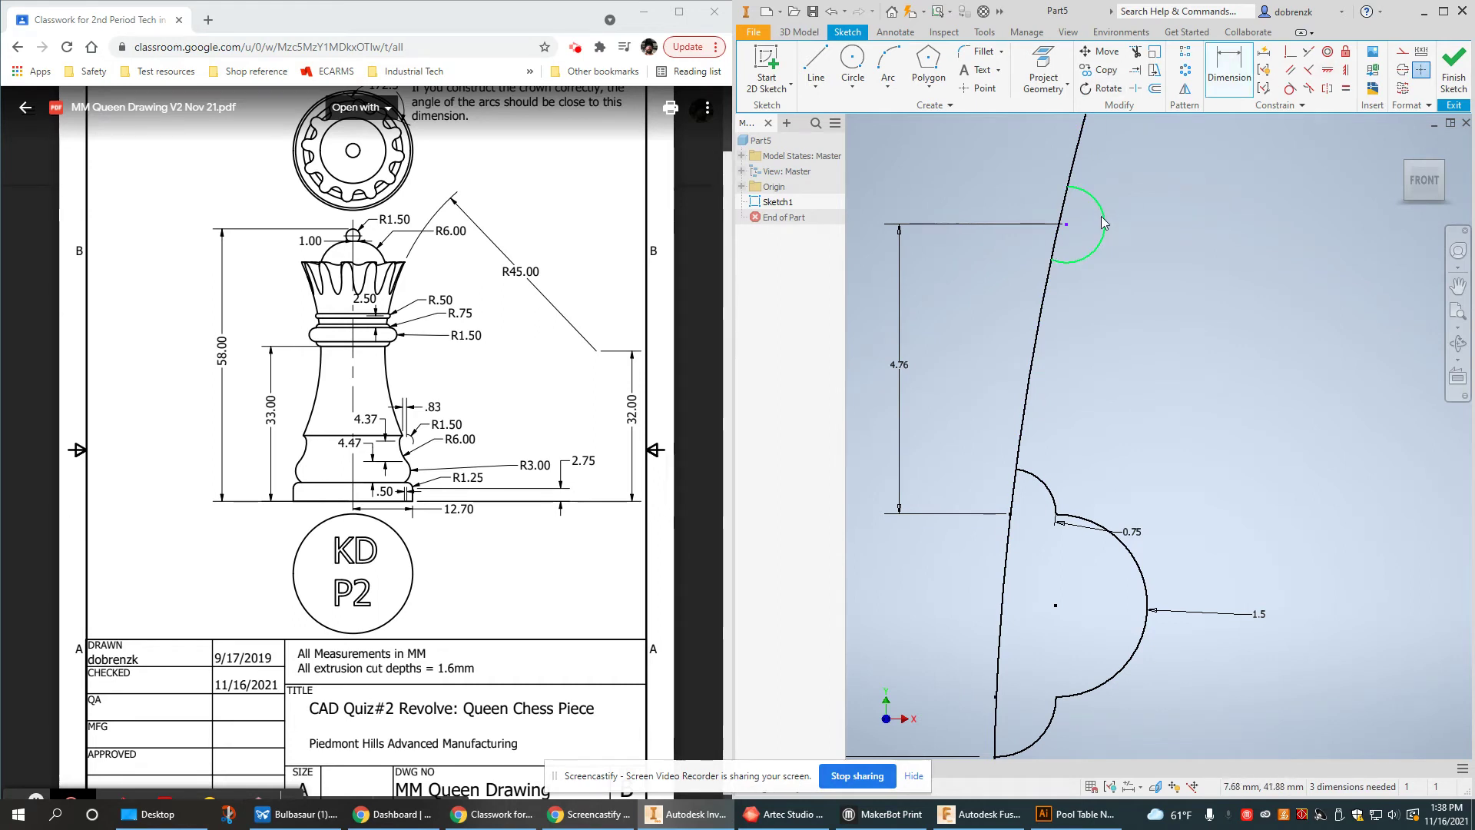
pyautogui.click(1223, 224)
pyautogui.write('.5')
pyautogui.press('Return')
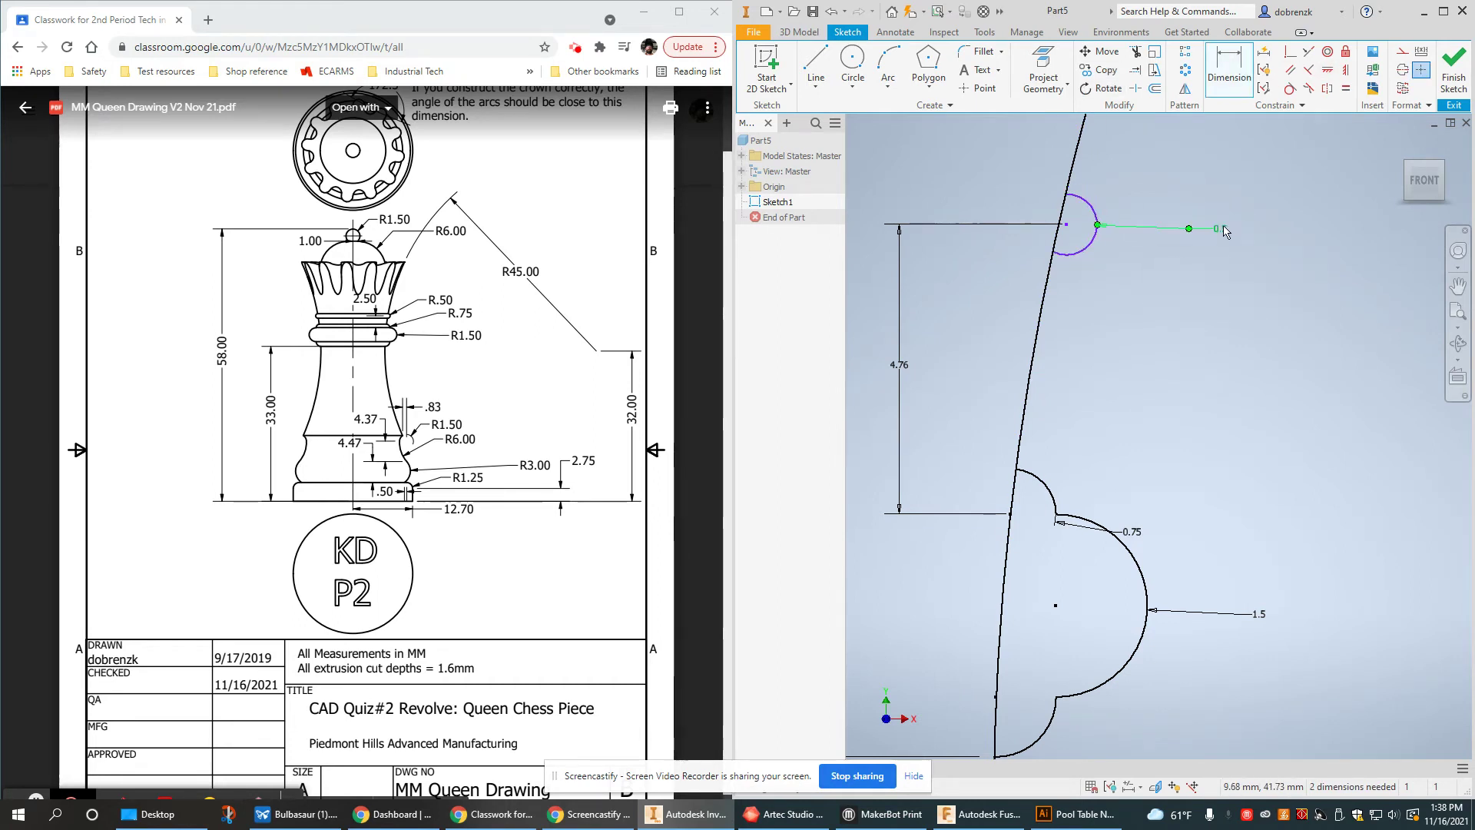
# Set the vertical distance between the 0.75 mm arc's centre and the 0.5 mm arc's centre to 2.5 mm
pyautogui.click(904, 364)
pyautogui.write('2.')
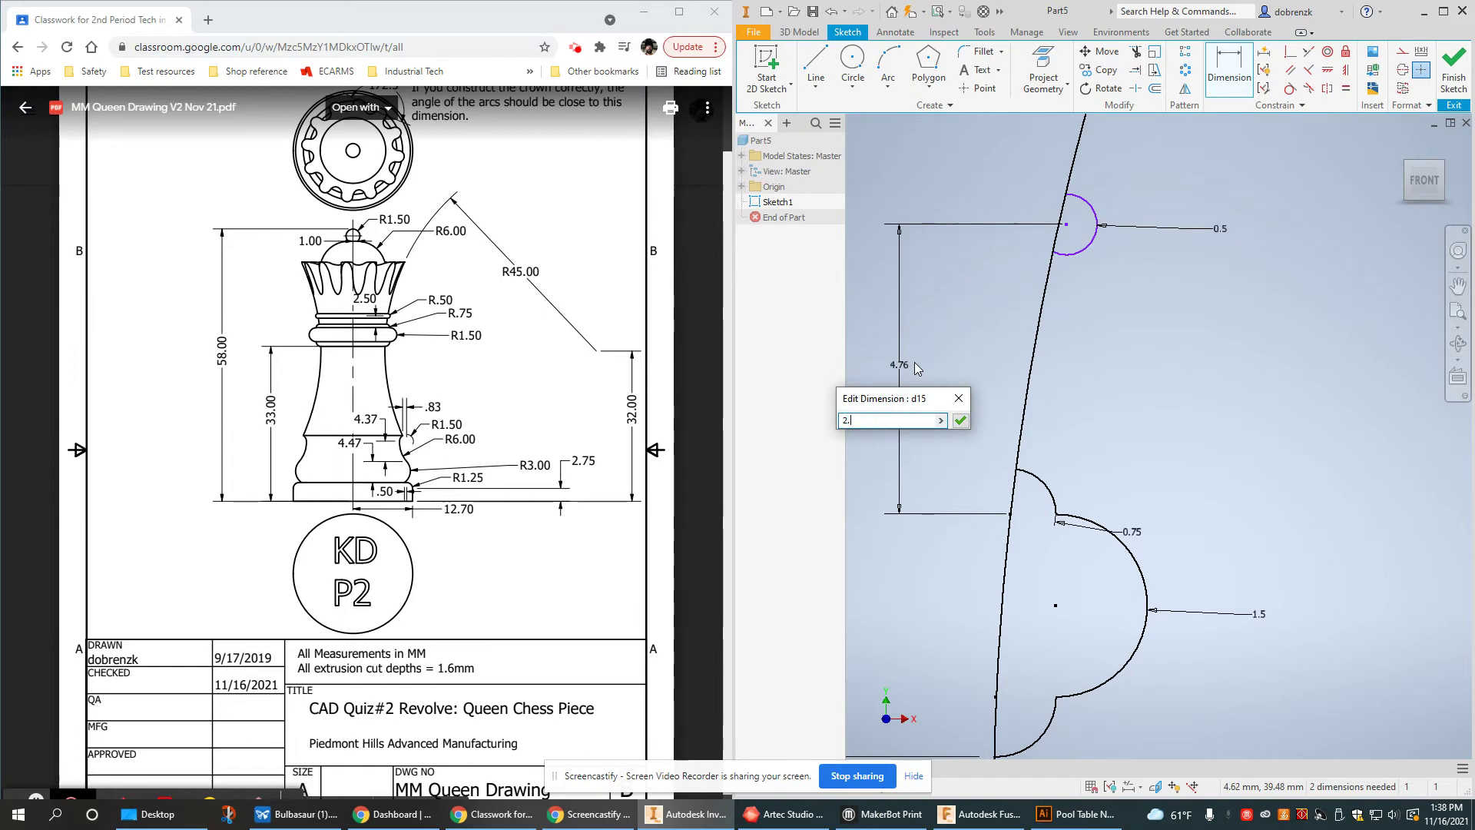
pyautogui.write('5')
pyautogui.press('Return')
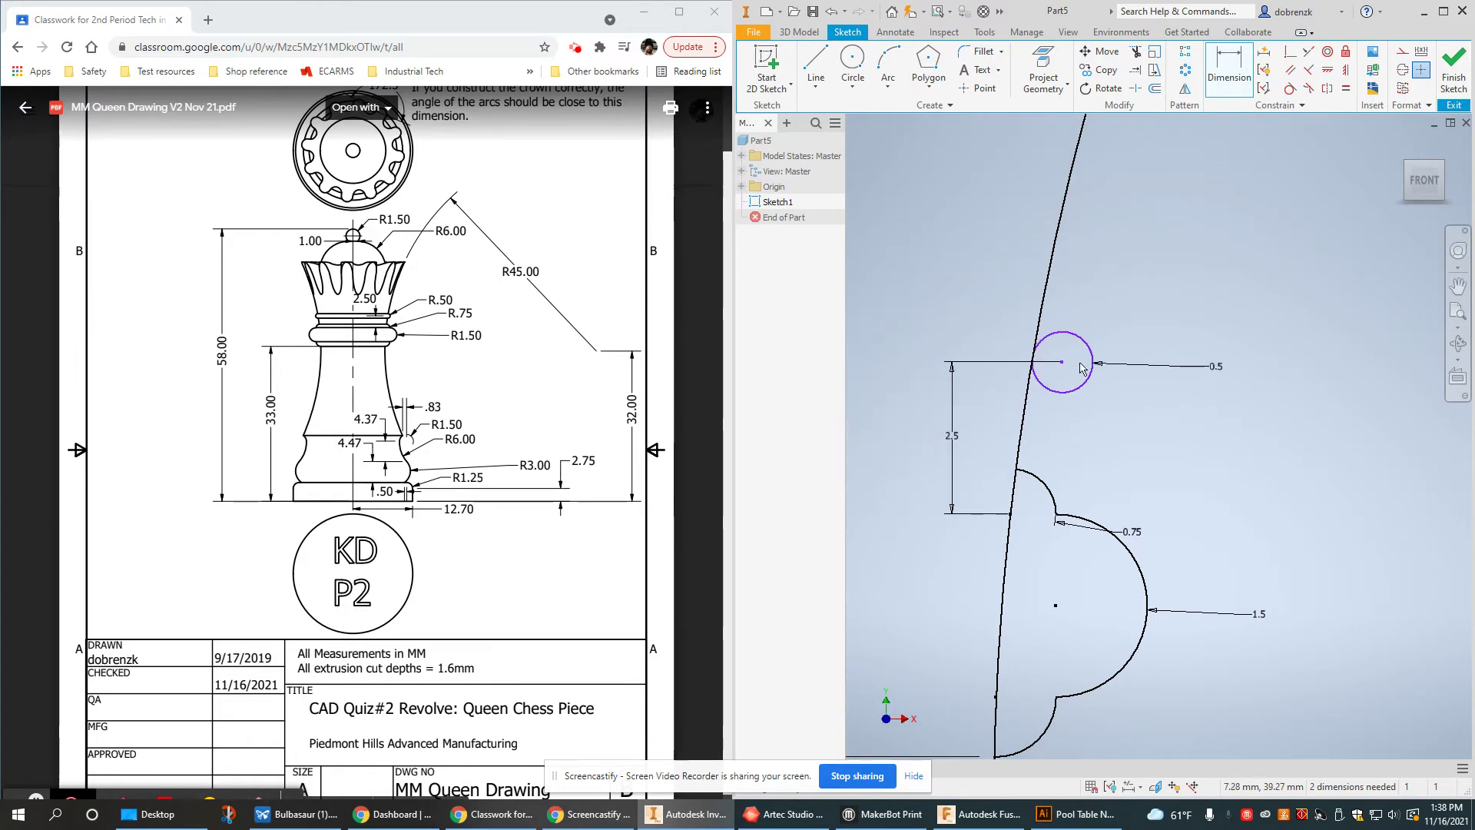
# Constrain the 0.5 mm arc's centre point to be coincident with the large body arc
pyautogui.click(1289, 51)
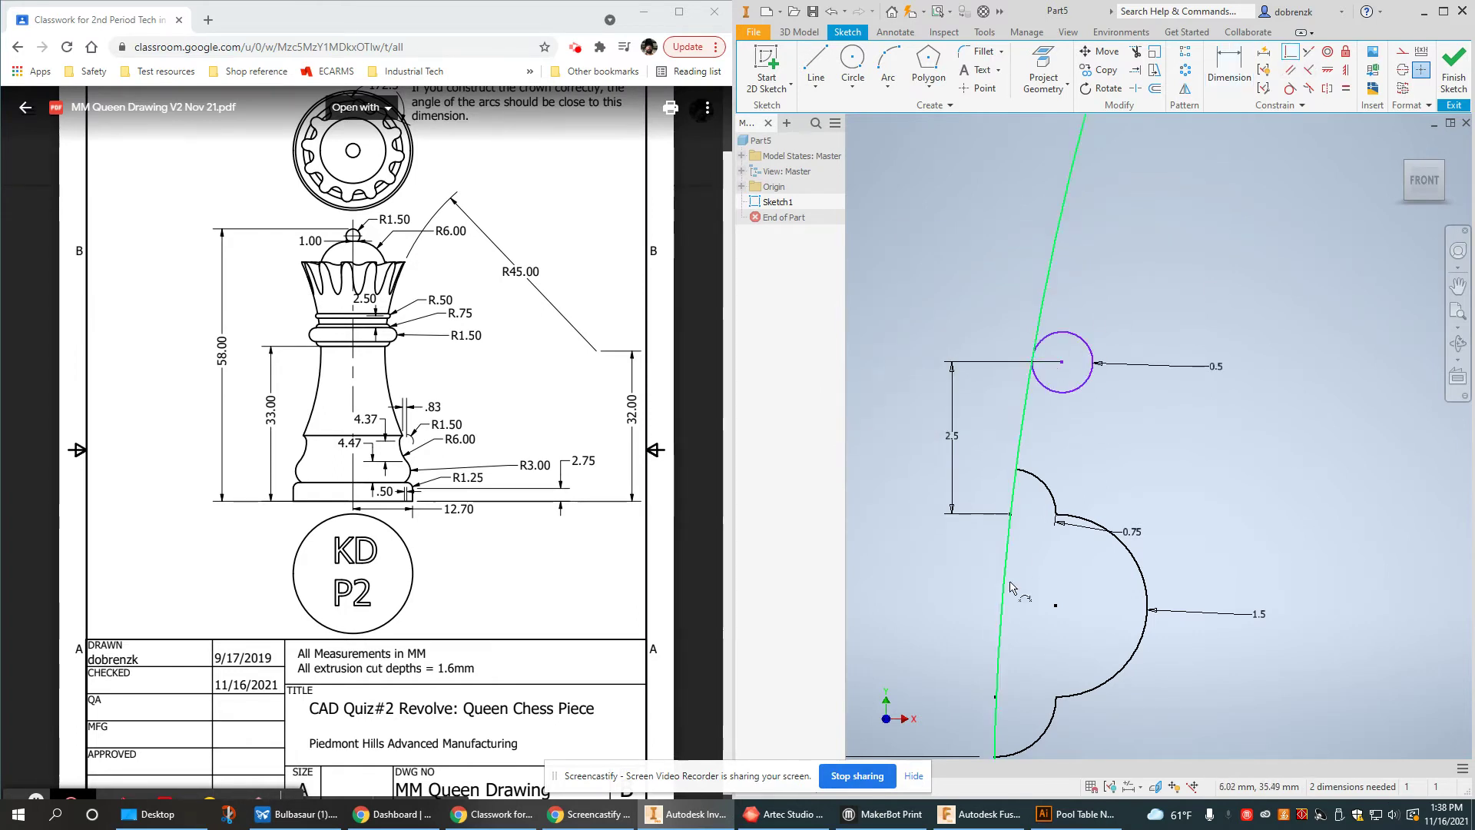
pyautogui.click(1061, 362)
pyautogui.click(1036, 337)
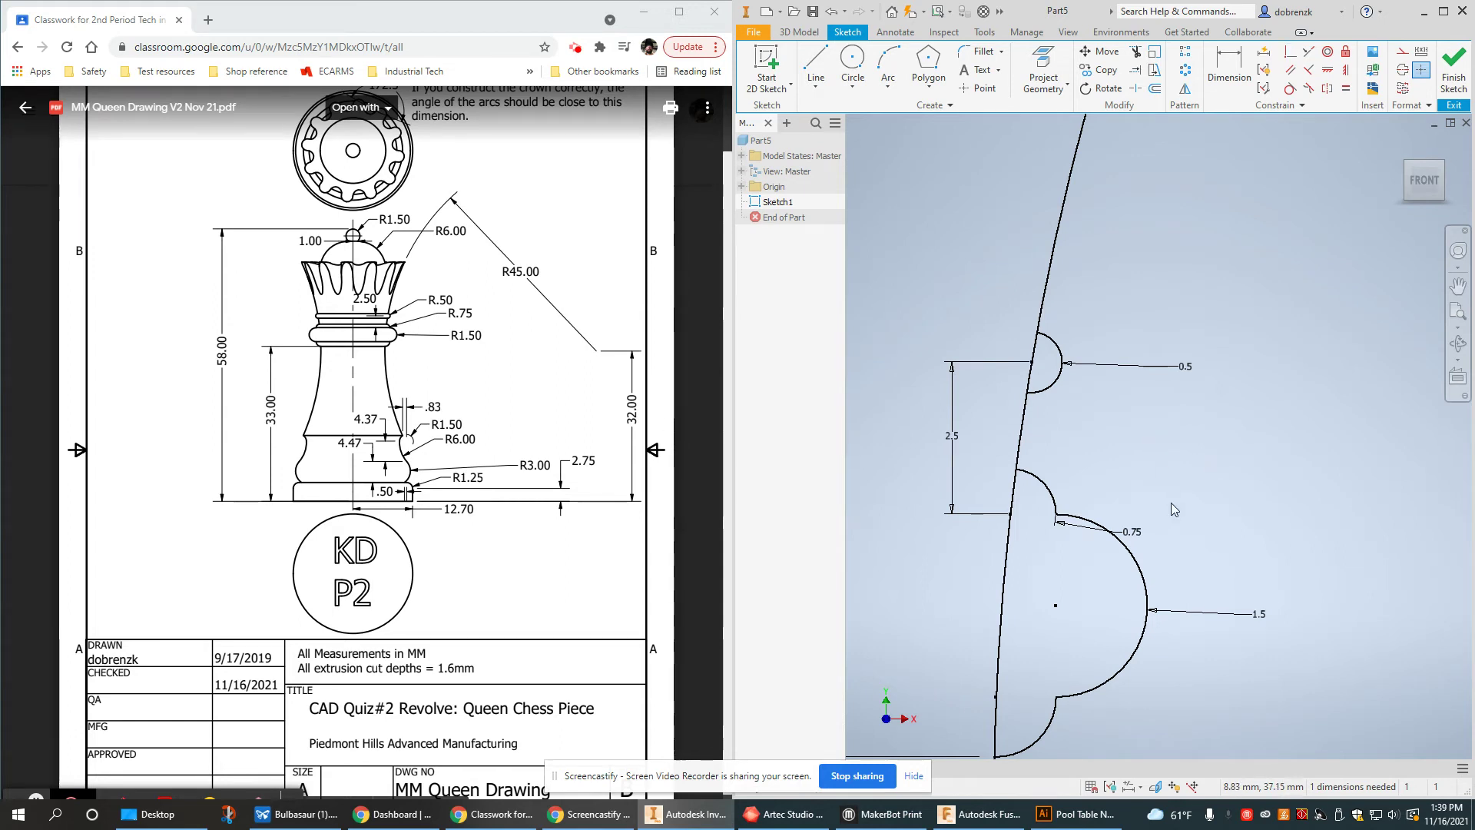
# Split the large body arc where the 0.5 mm arc and the 0.75 mm collar arcs meet it
pyautogui.moveTo(1171, 502); pyautogui.dragTo(1232, 434, button='middle')
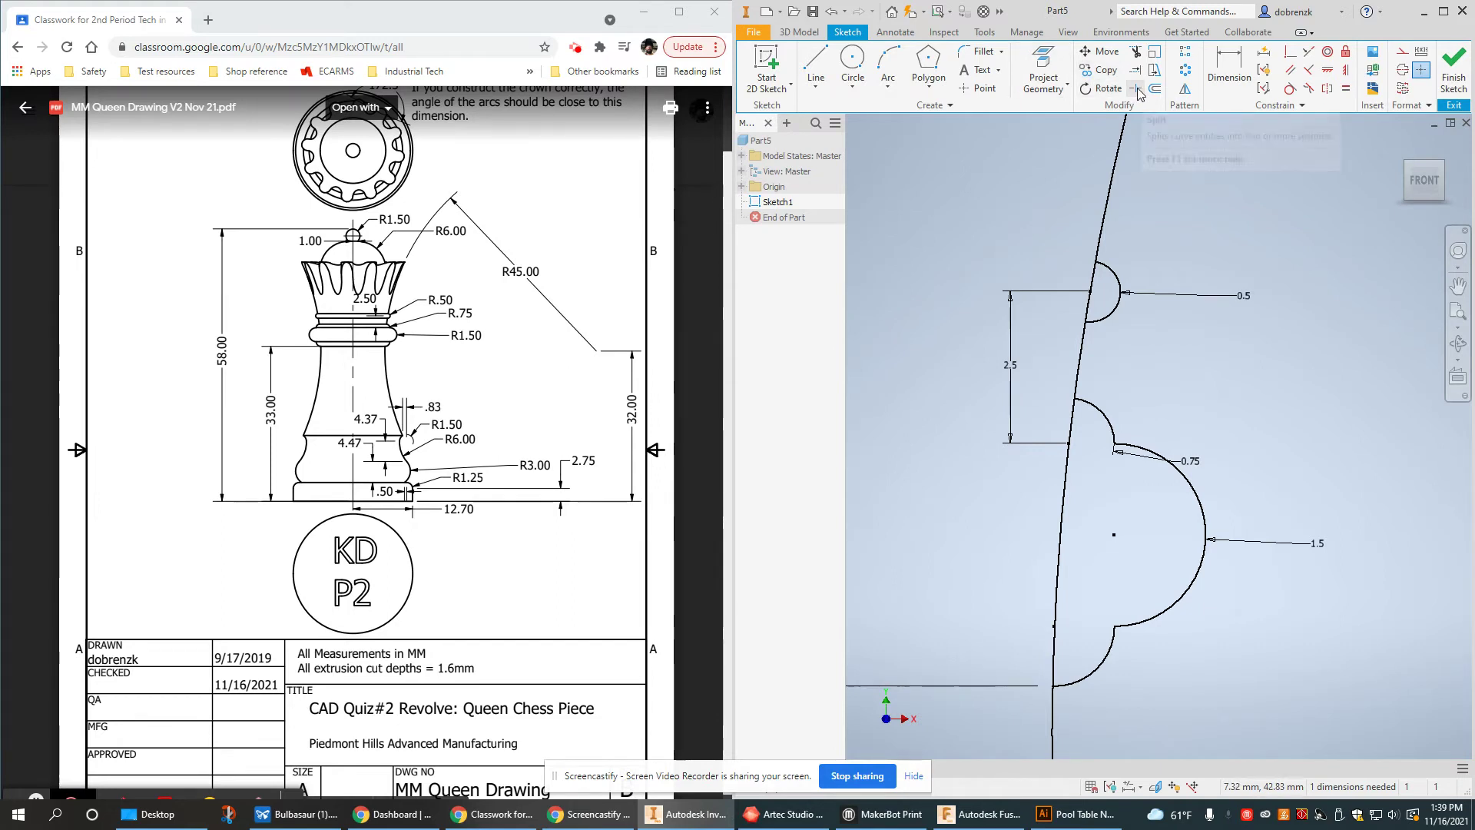
pyautogui.click(1095, 278)
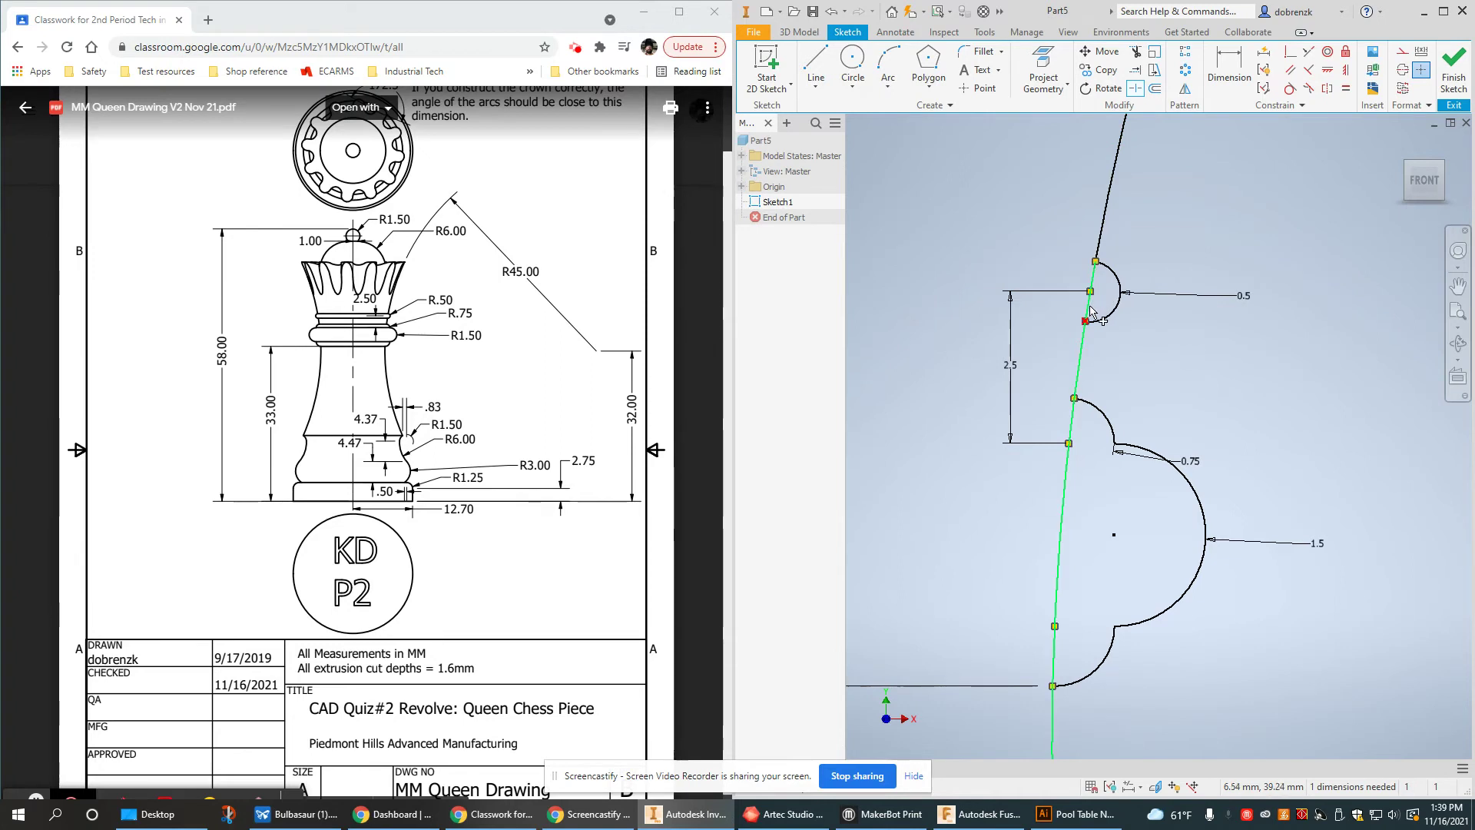
pyautogui.click(1074, 425)
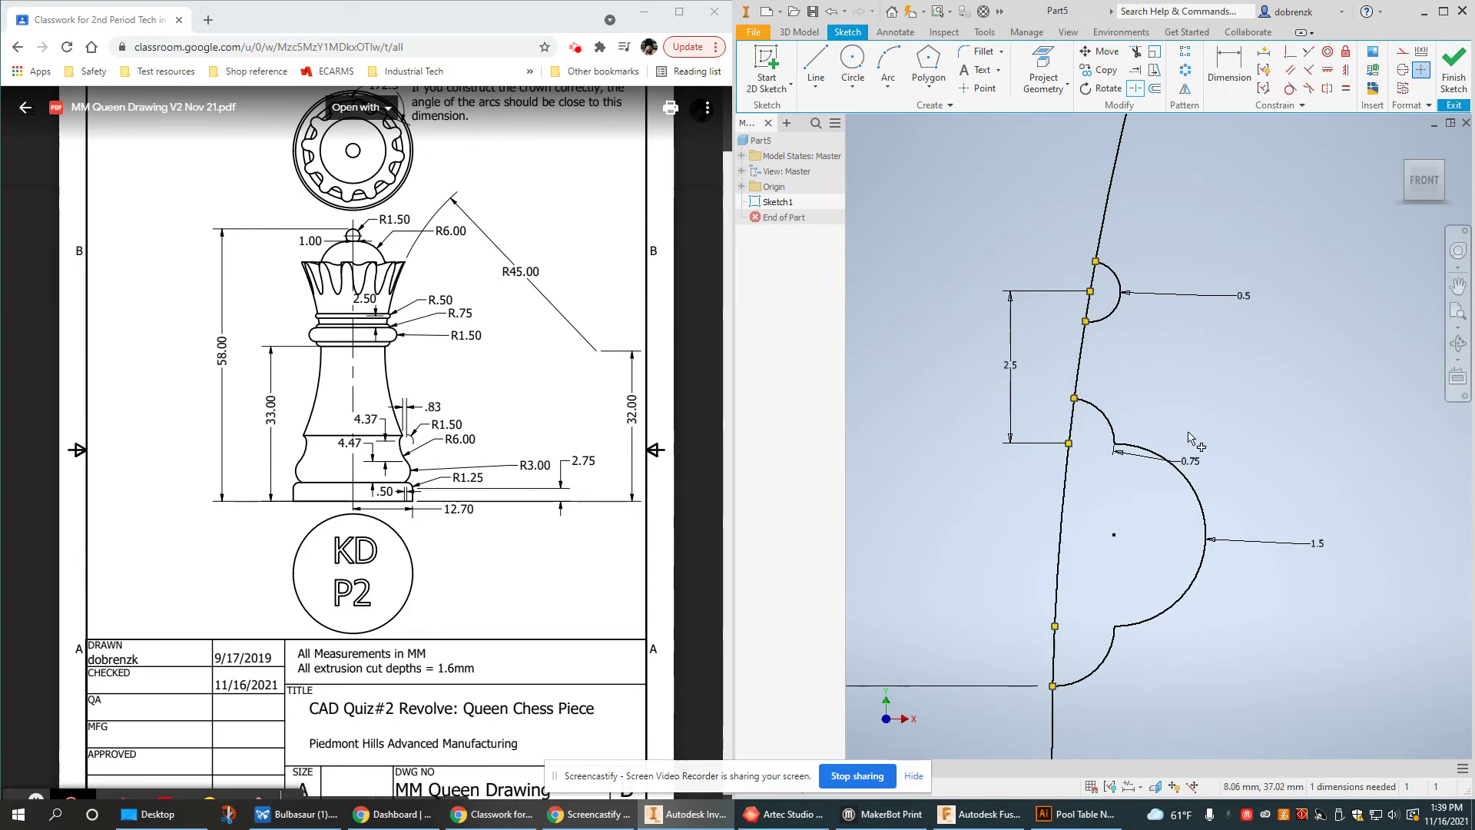
pyautogui.rightClick(1250, 336)
pyautogui.click(1188, 333)
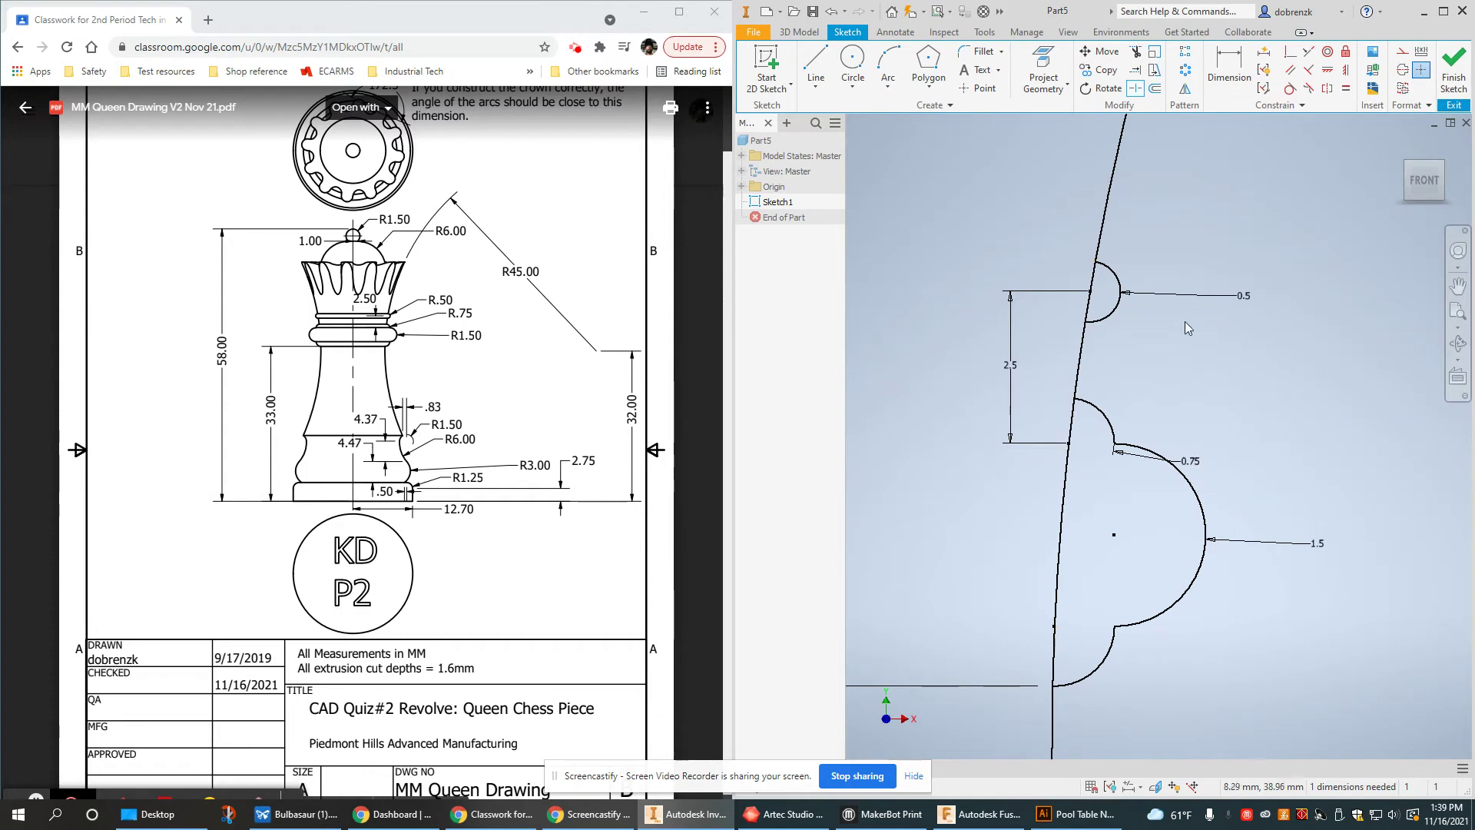
# Convert the split body arc segments enclosed by the 0.5 mm arc and the collar arcs to construction geometry
pyautogui.click(1097, 281)
pyautogui.click(1398, 51)
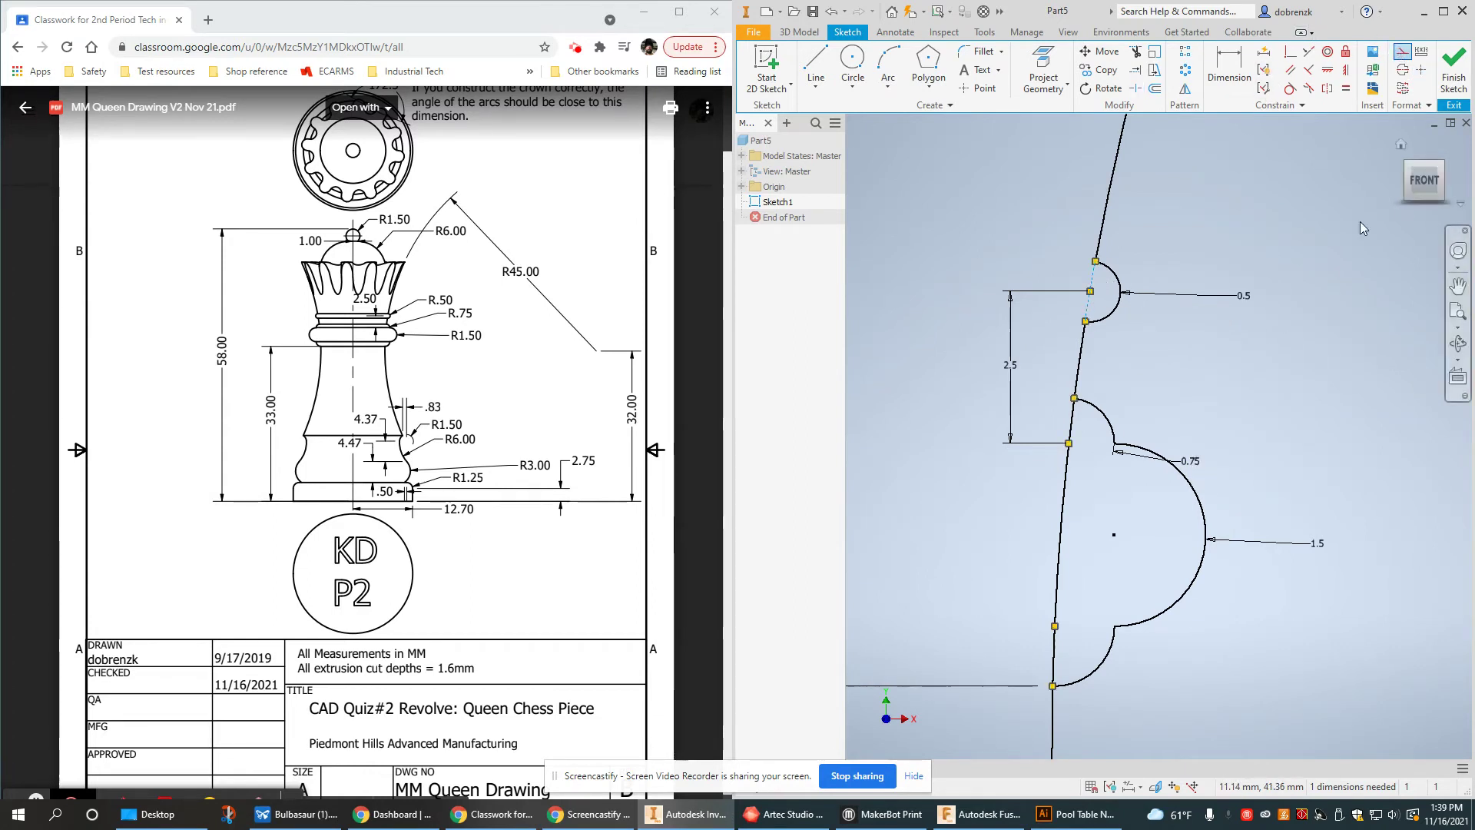
pyautogui.click(1063, 538)
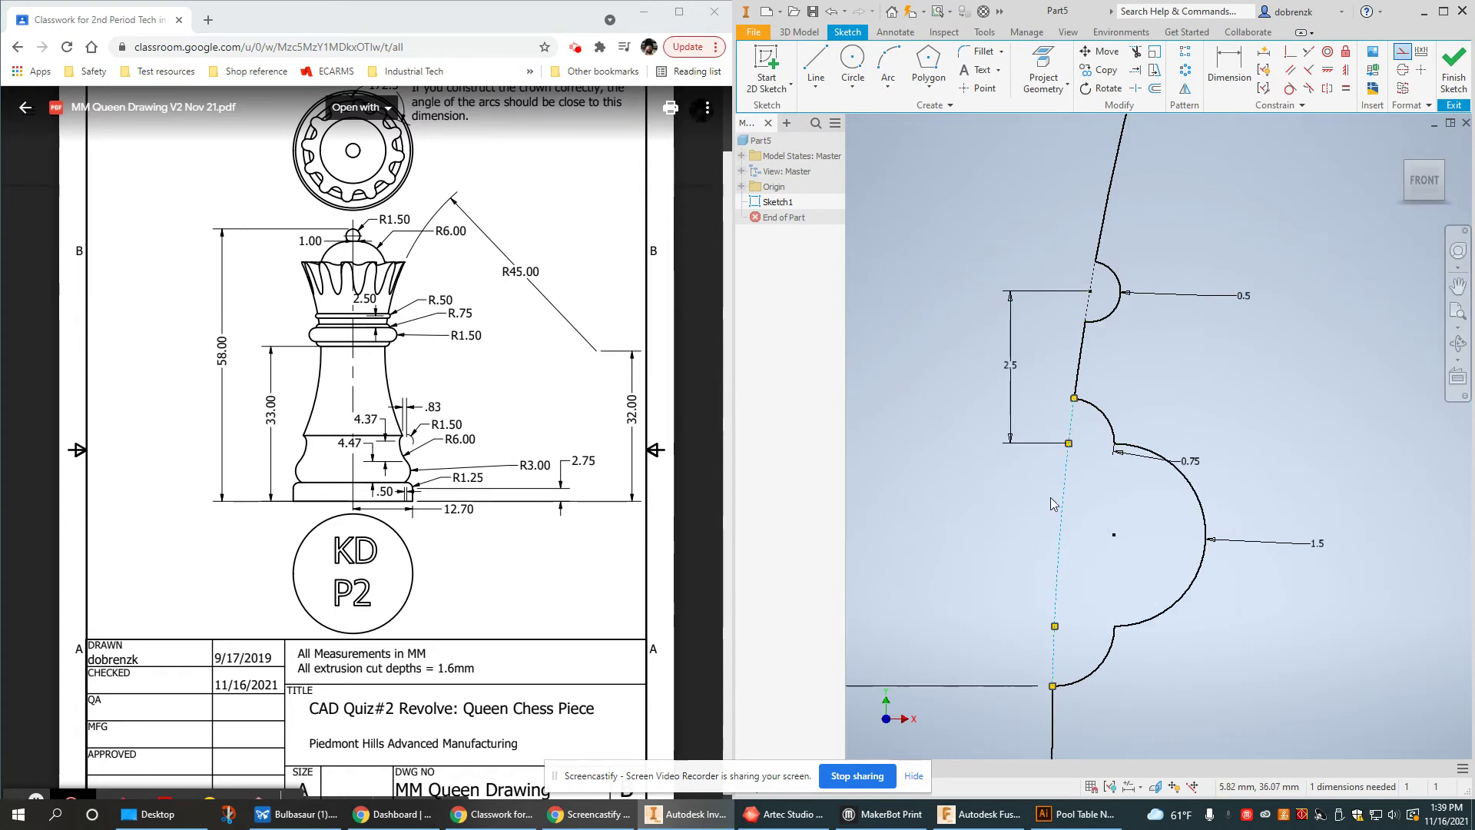
# Shorten the 45 mm arc by moving its upper endpoint down along the curve
pyautogui.scroll(2, 1050, 639)
pyautogui.scroll(2, 1064, 438)
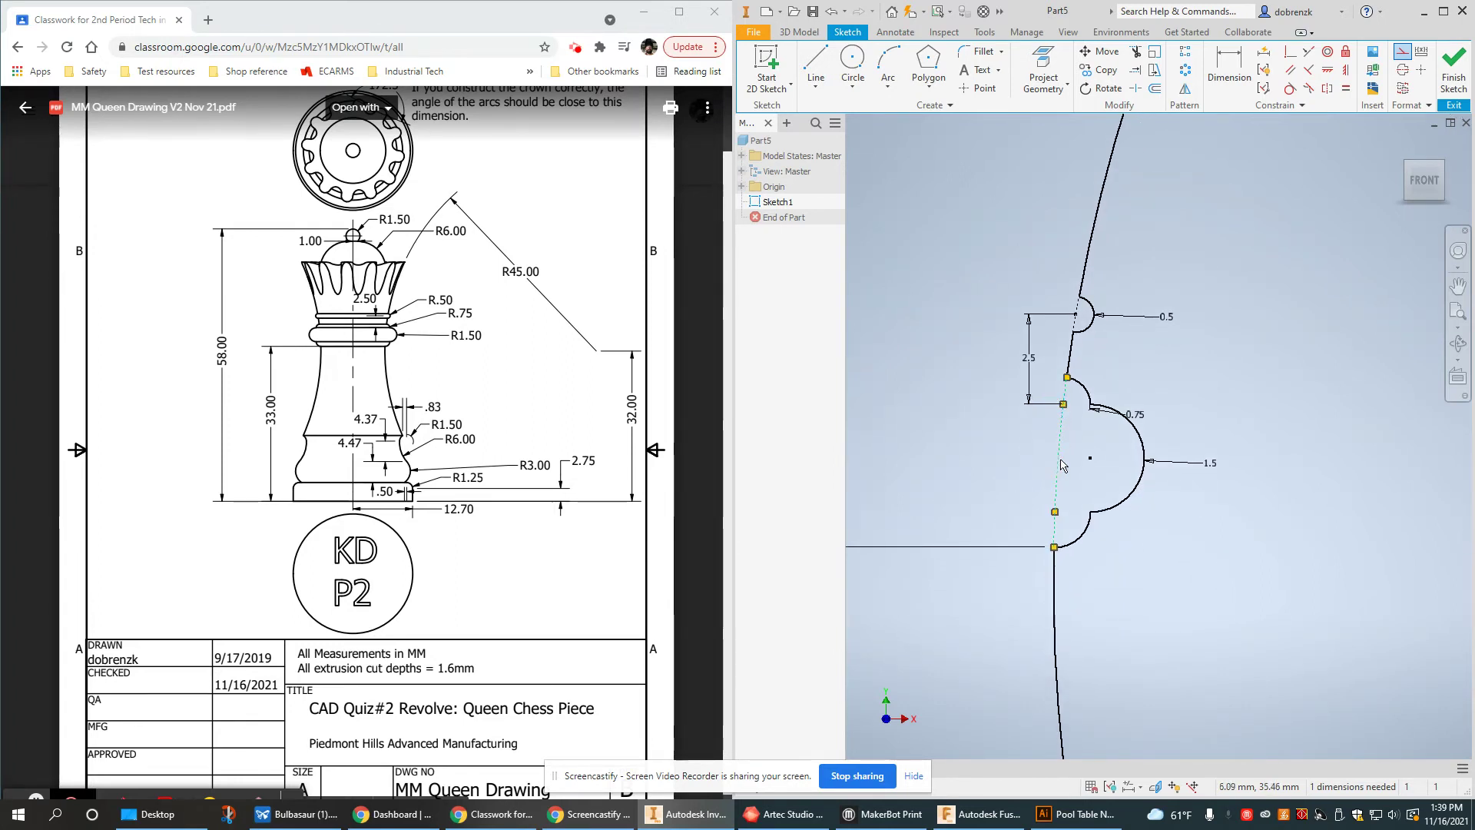
pyautogui.scroll(3, 1142, 451)
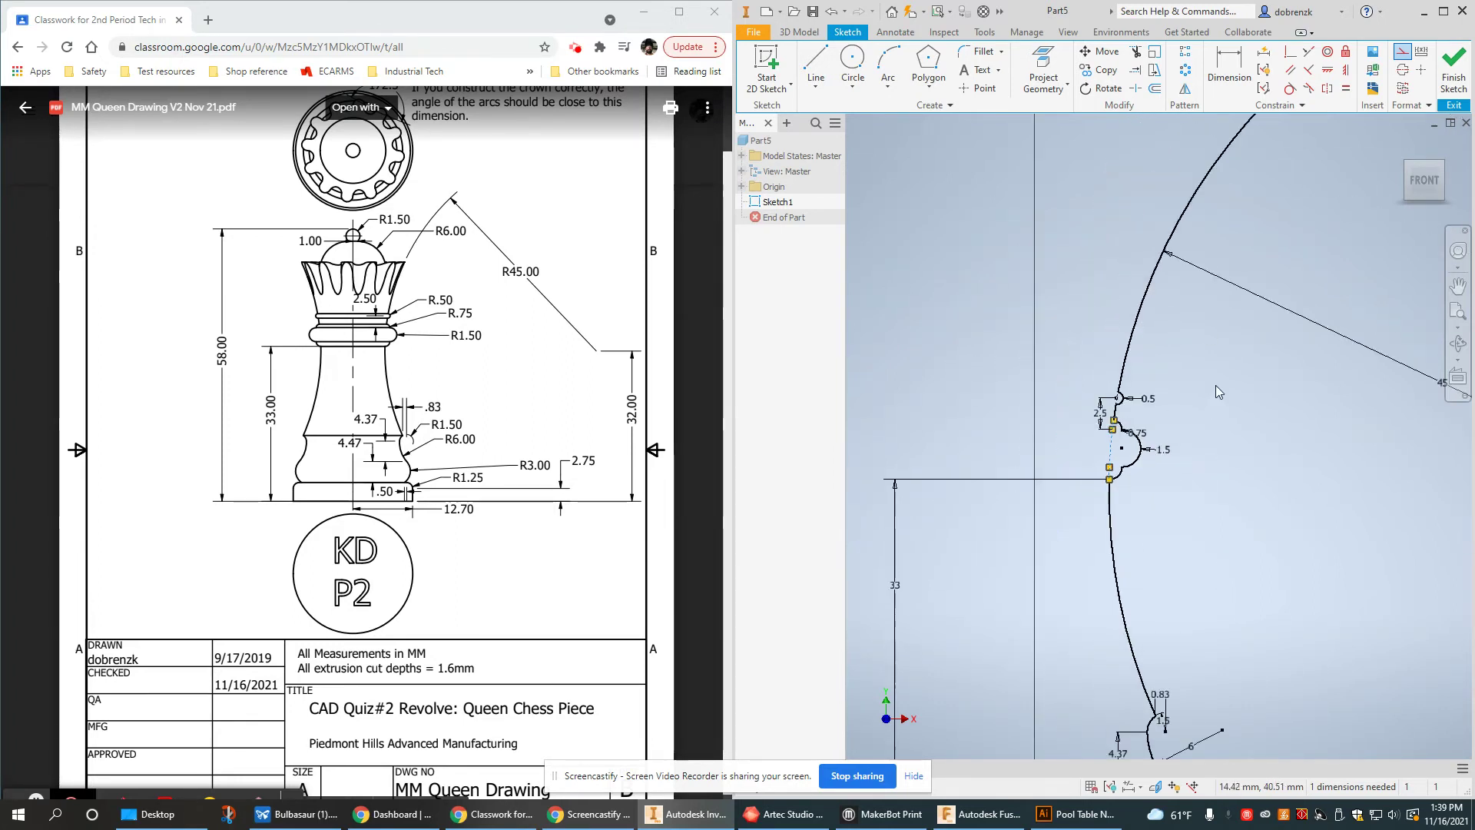
pyautogui.moveTo(1216, 391); pyautogui.dragTo(1103, 536, button='middle')
pyautogui.moveTo(1191, 298); pyautogui.dragTo(1145, 331, button='middle')
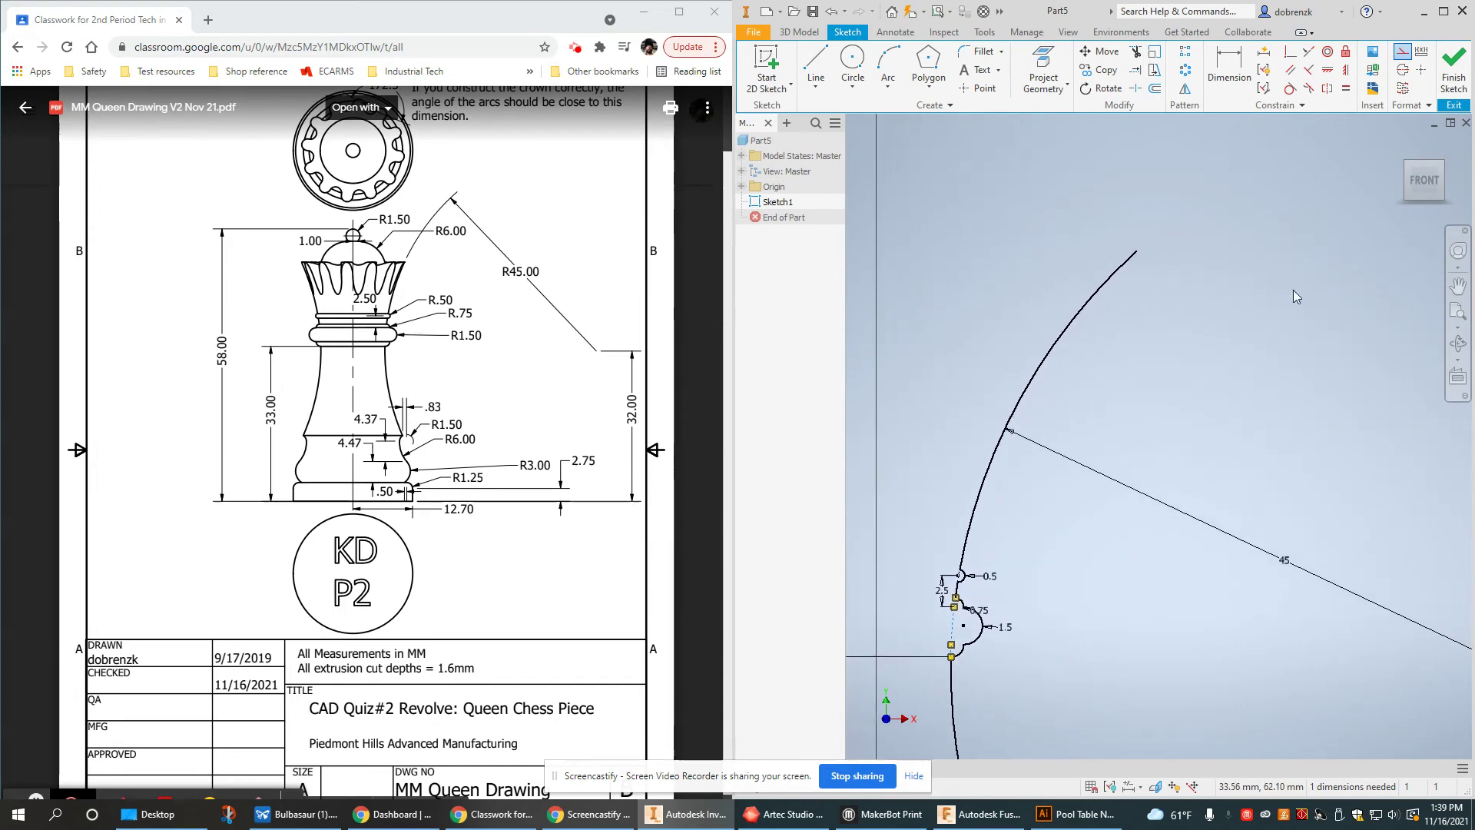
pyautogui.moveTo(1136, 251); pyautogui.dragTo(1119, 273)
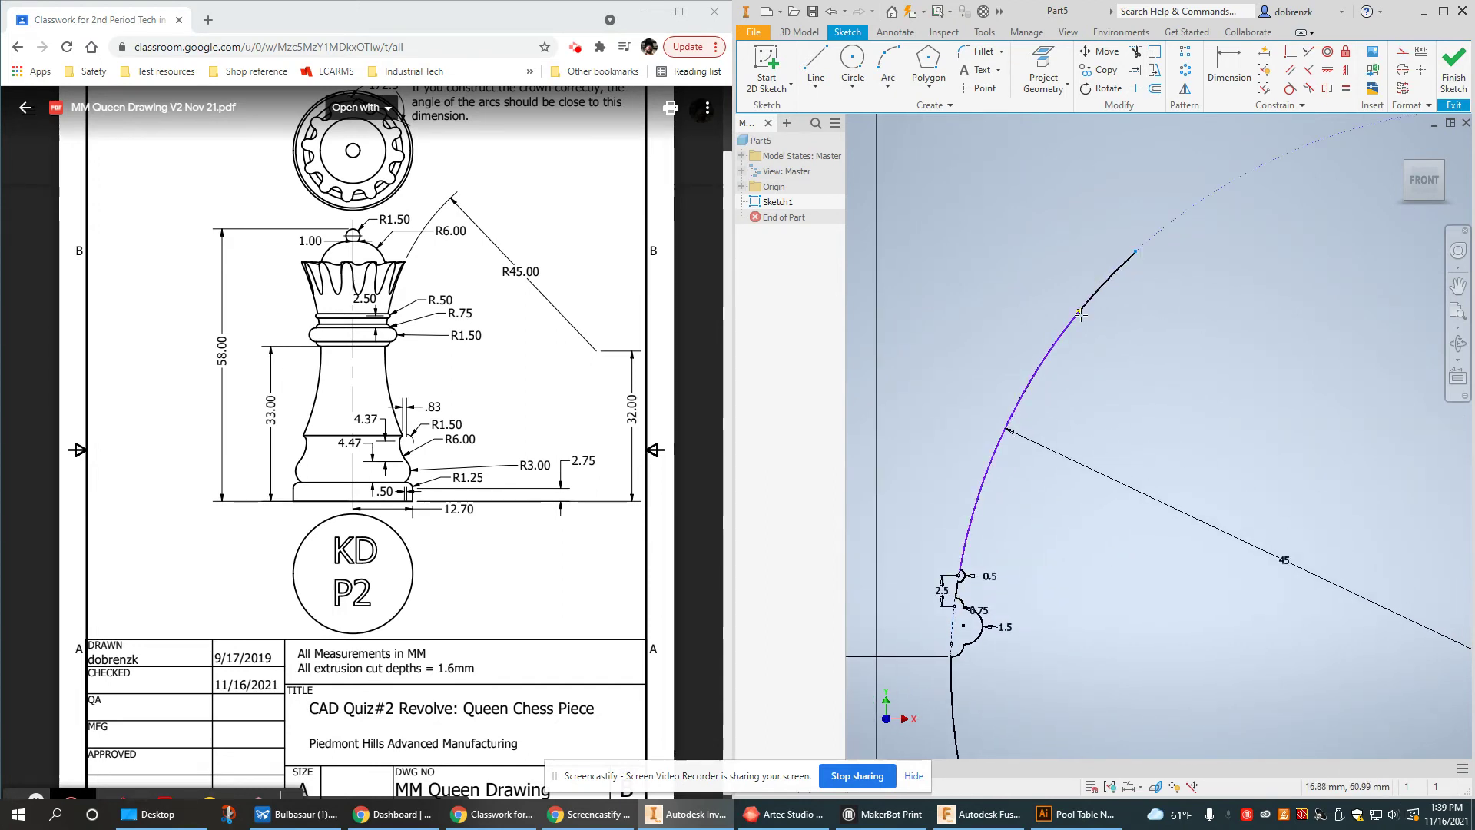
pyautogui.click(1079, 313)
# Sketch three connected three-point arcs from the 45 mm arc's upper end to the vertical axis, forming the crown edge, dome and top ball
pyautogui.click(377, 257)
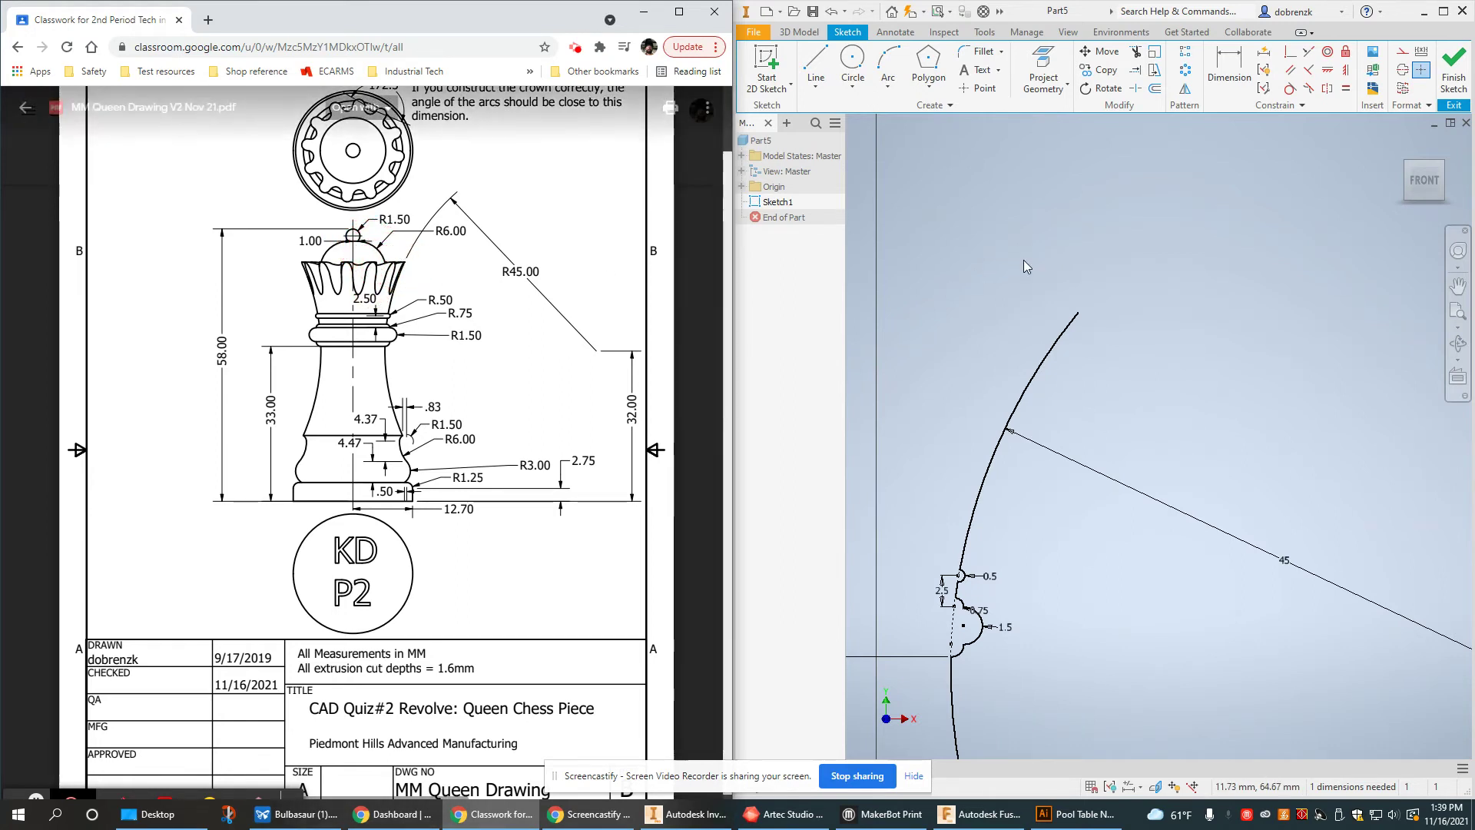
pyautogui.click(888, 66)
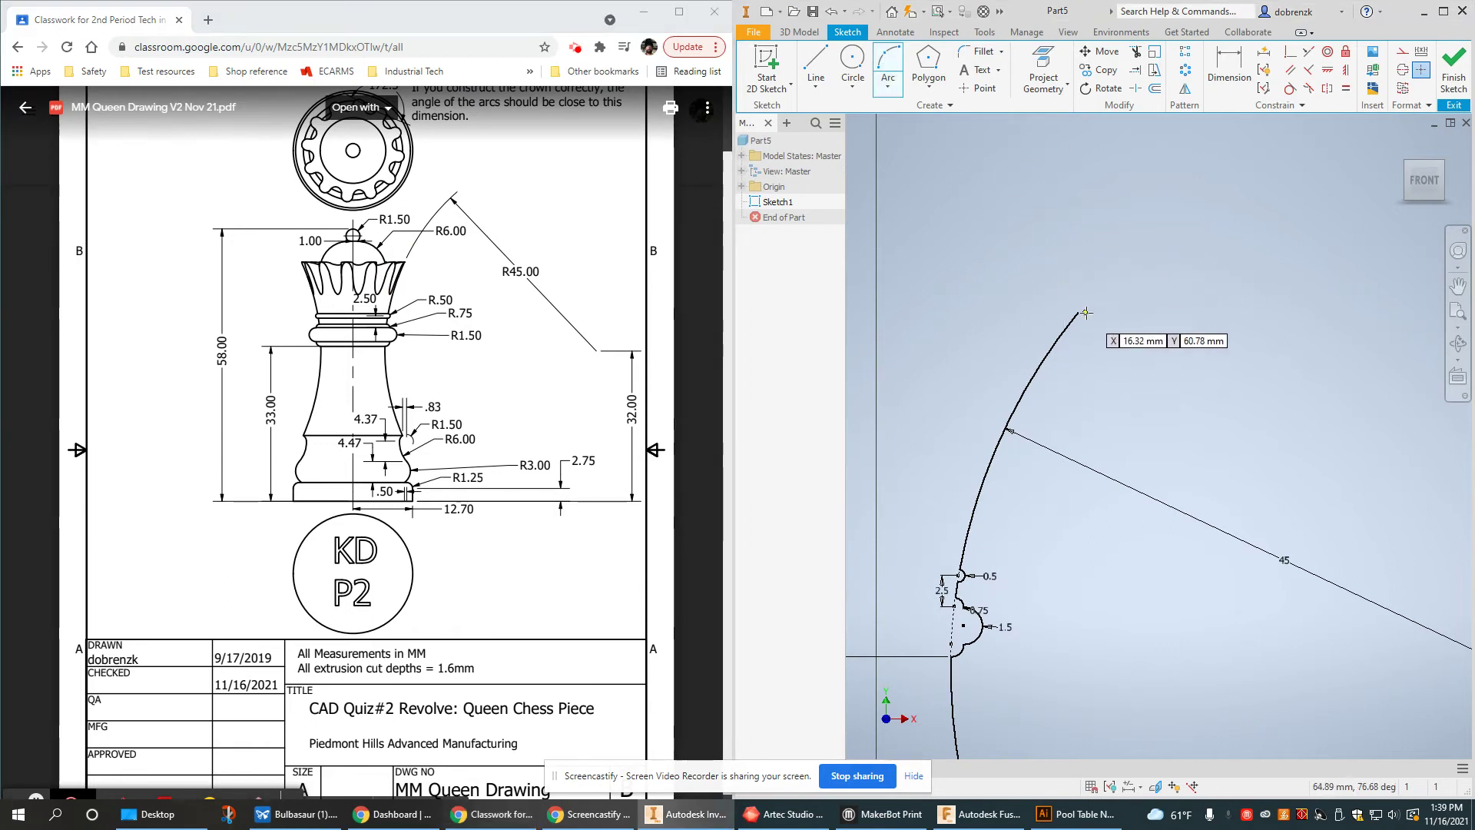
pyautogui.click(970, 372)
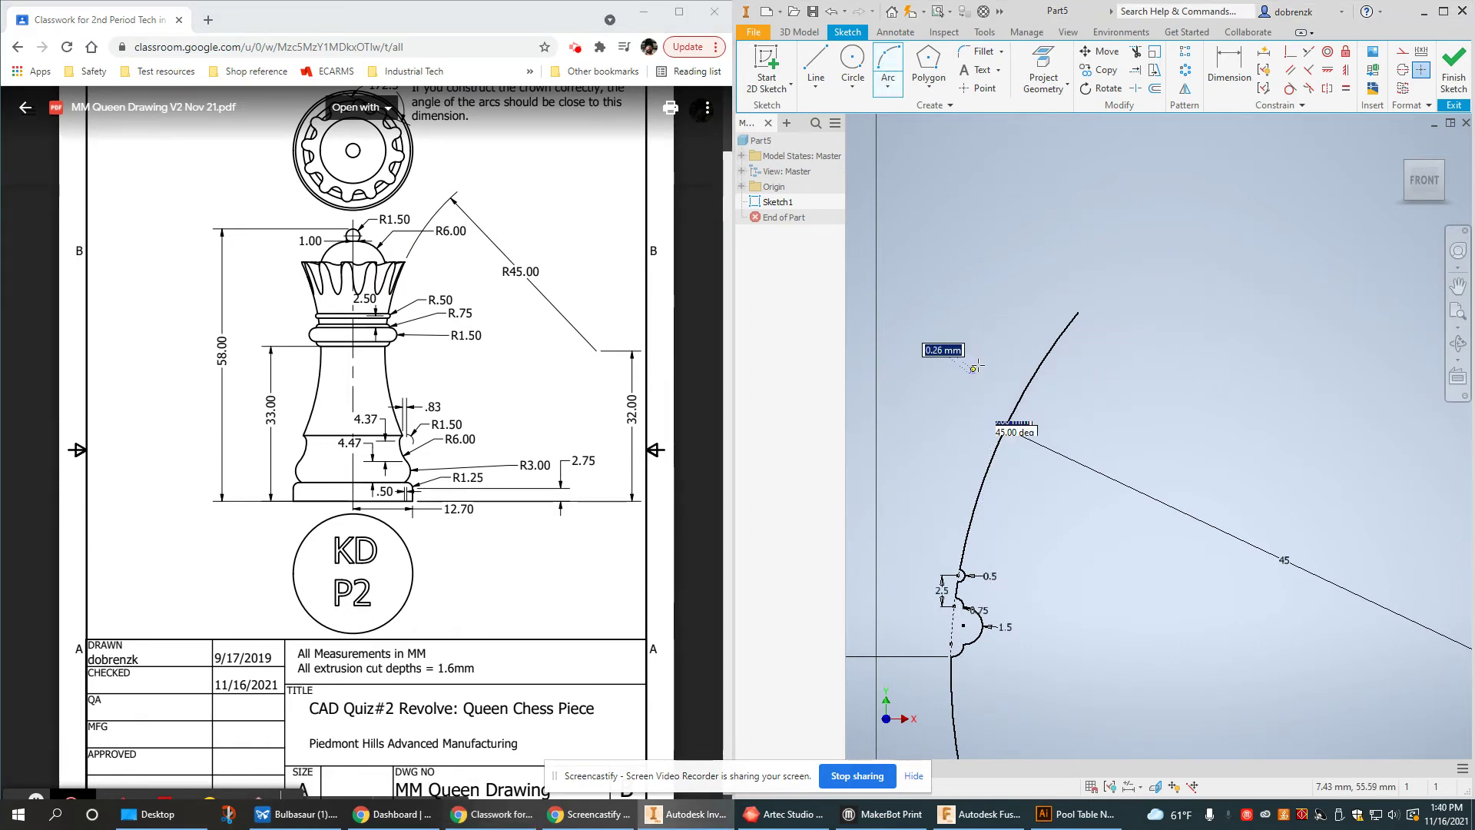
pyautogui.click(1077, 312)
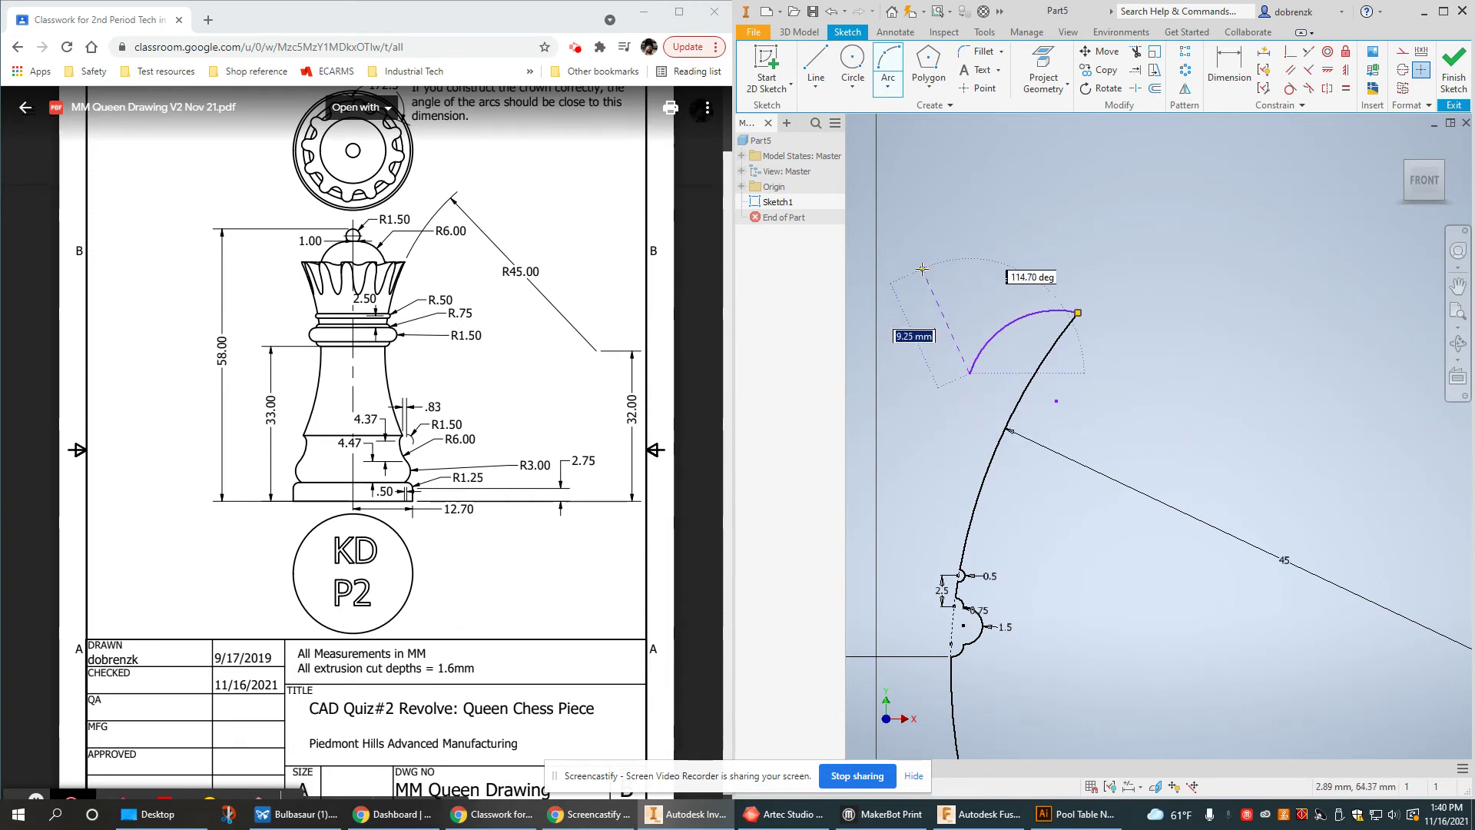
pyautogui.click(902, 282)
pyautogui.click(902, 281)
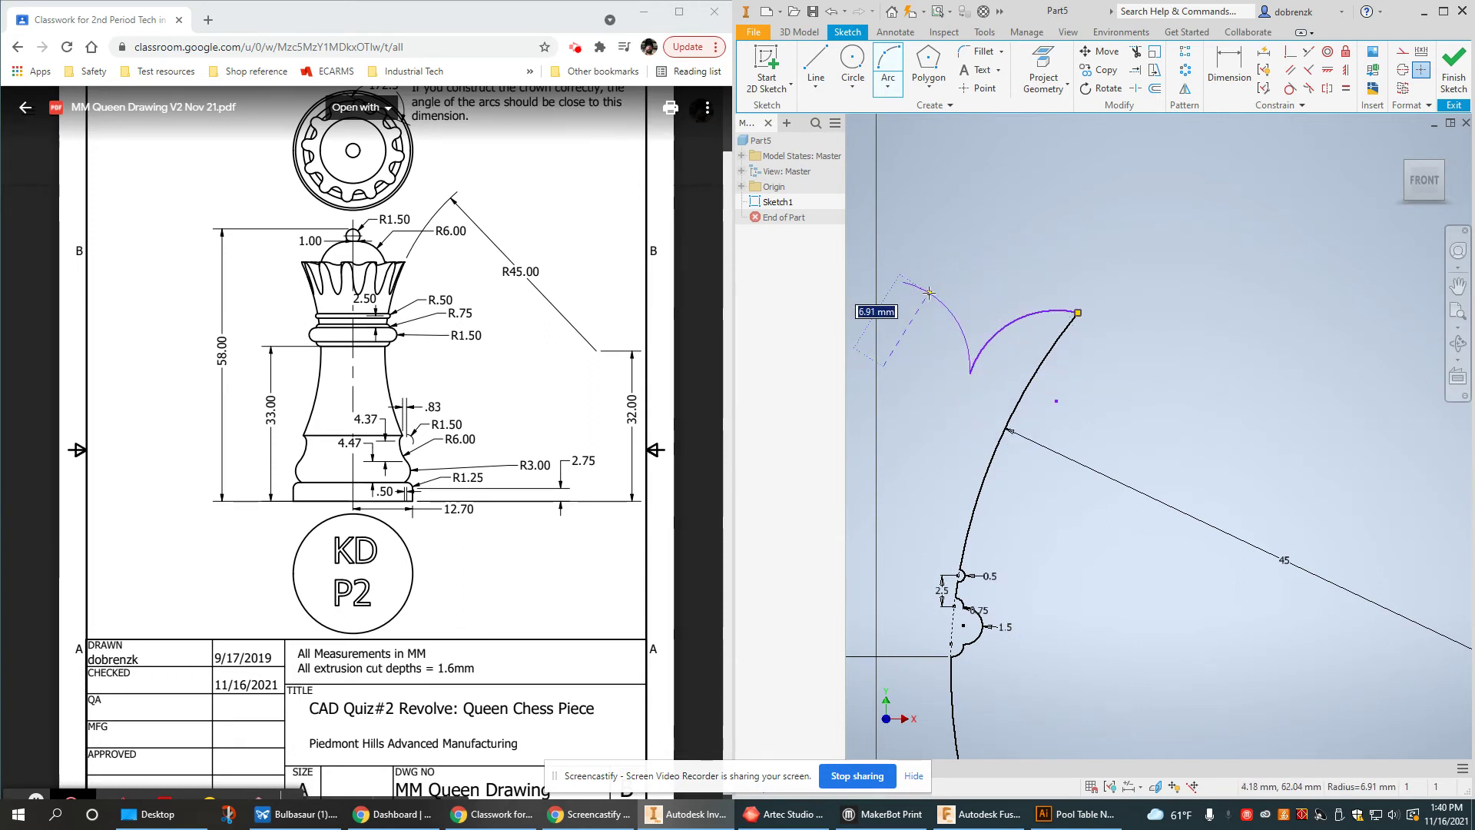
pyautogui.click(969, 374)
pyautogui.click(949, 311)
pyautogui.click(903, 282)
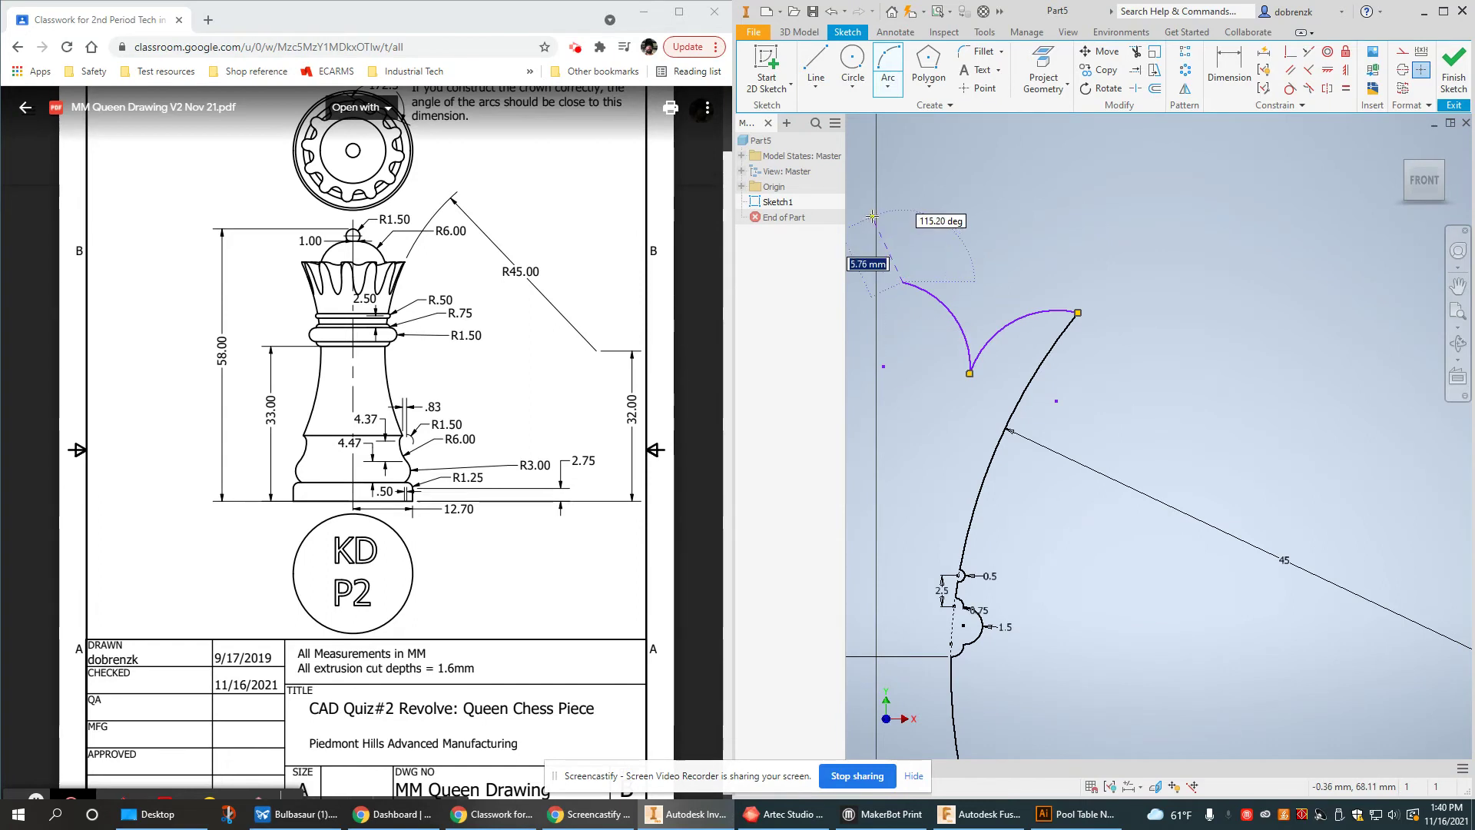
pyautogui.click(894, 233)
pyautogui.click(893, 233)
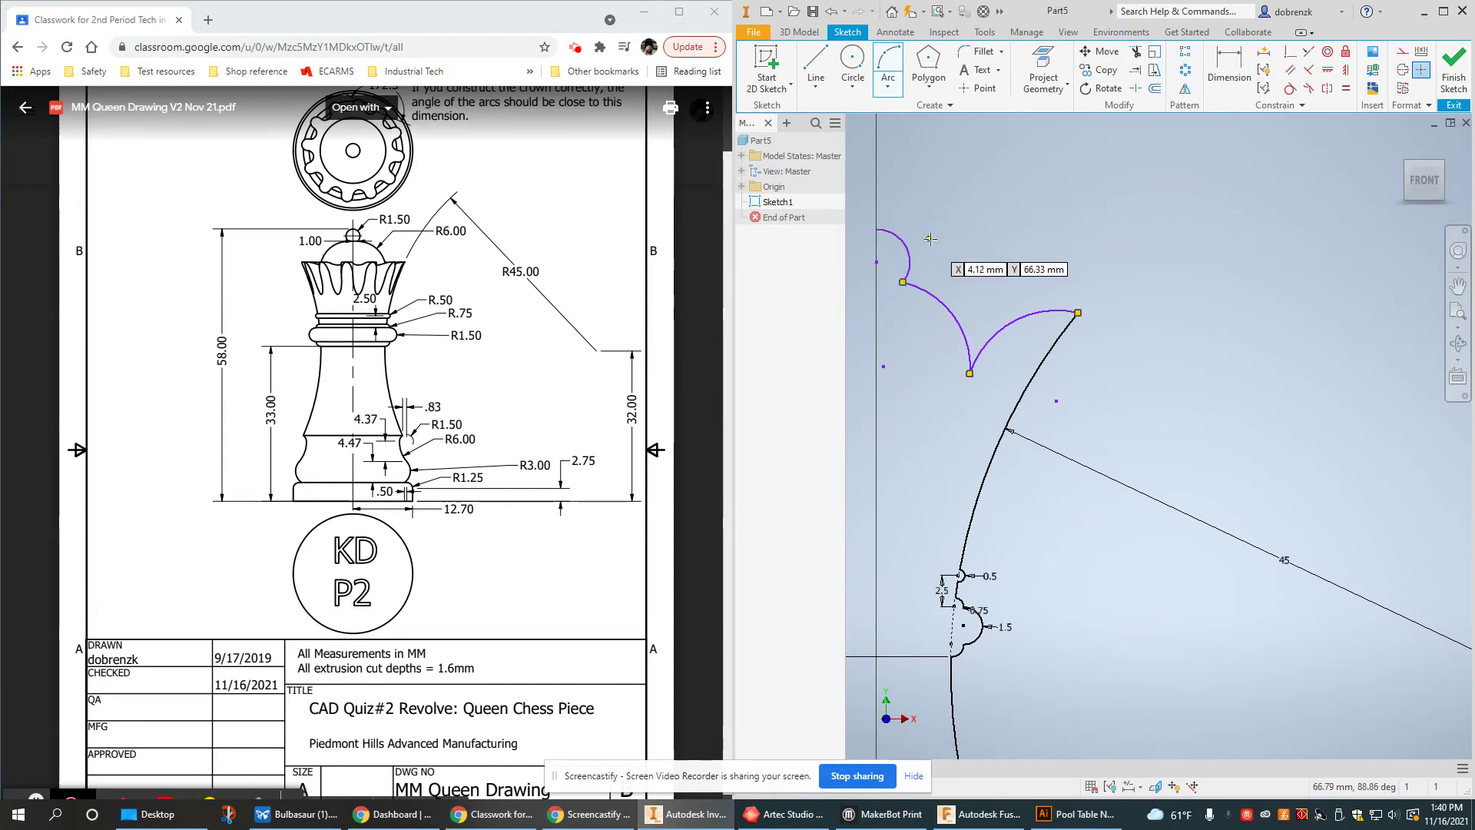
# Draw a vertical line from the top end of the ball arc down to the origin
pyautogui.scroll(-5, 1123, 247)
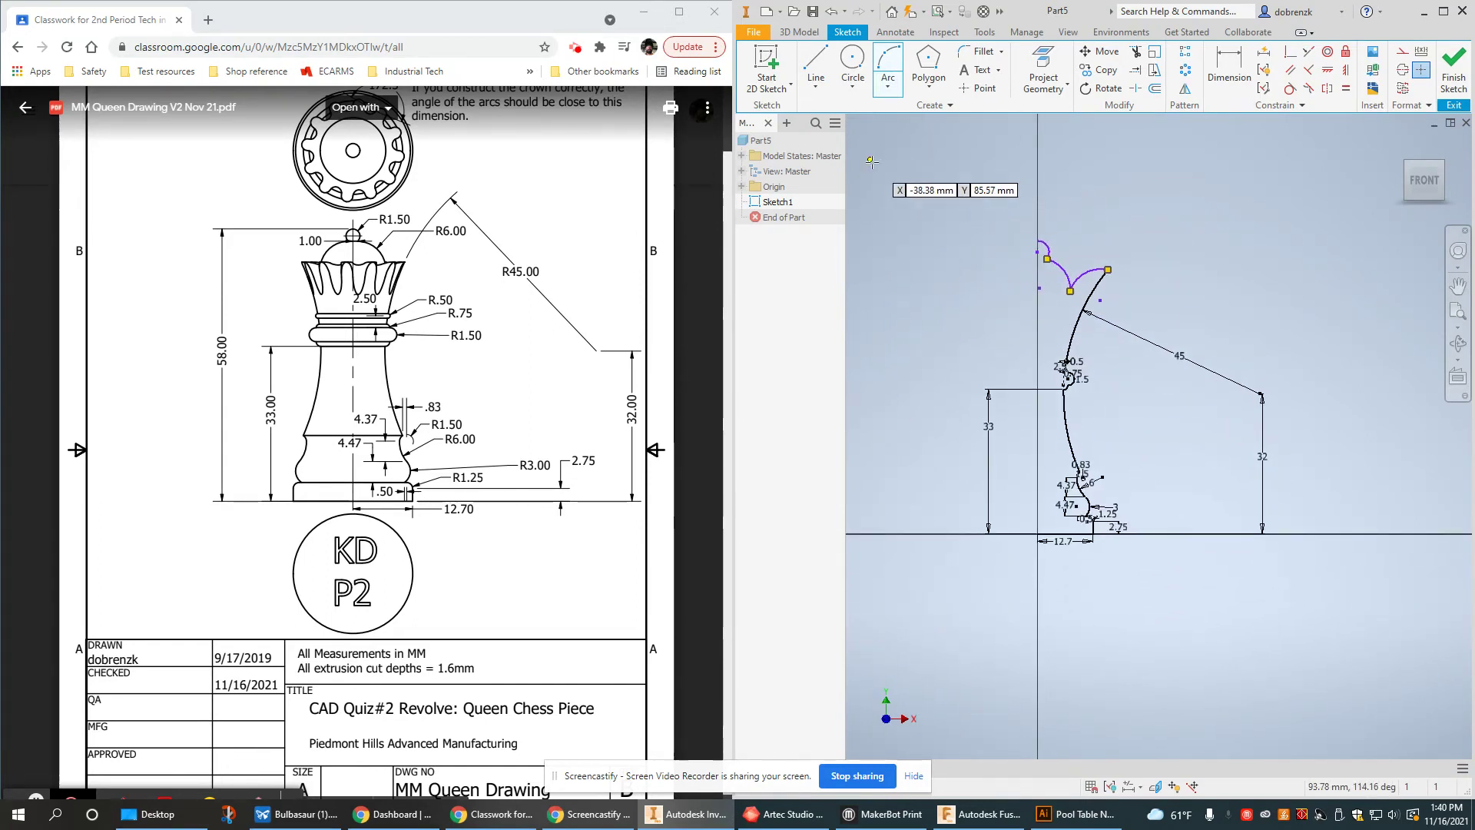
pyautogui.moveTo(1100, 362); pyautogui.dragTo(1087, 384, button='middle')
pyautogui.press('l')
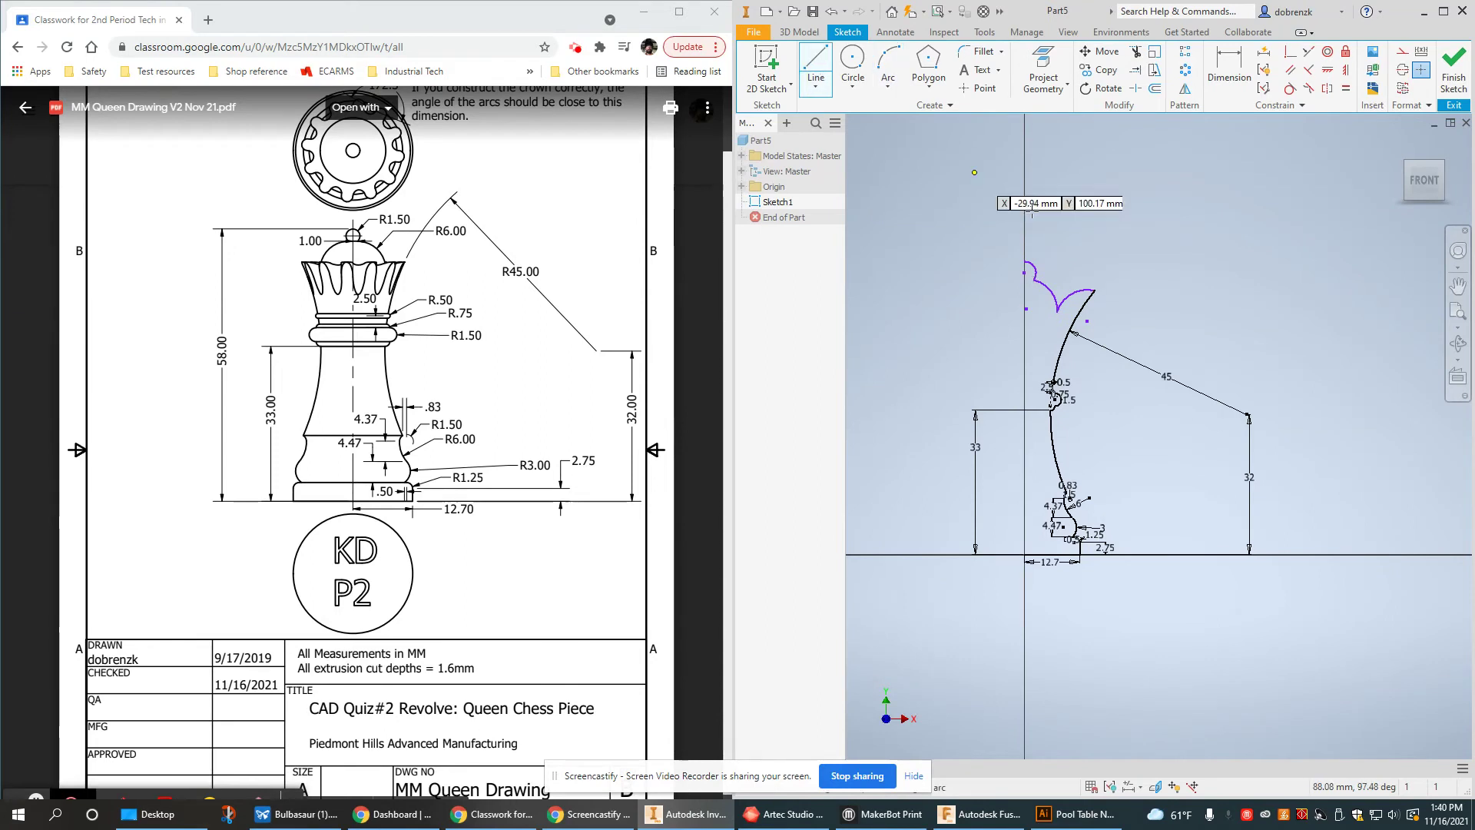
pyautogui.click(1025, 261)
pyautogui.click(1024, 553)
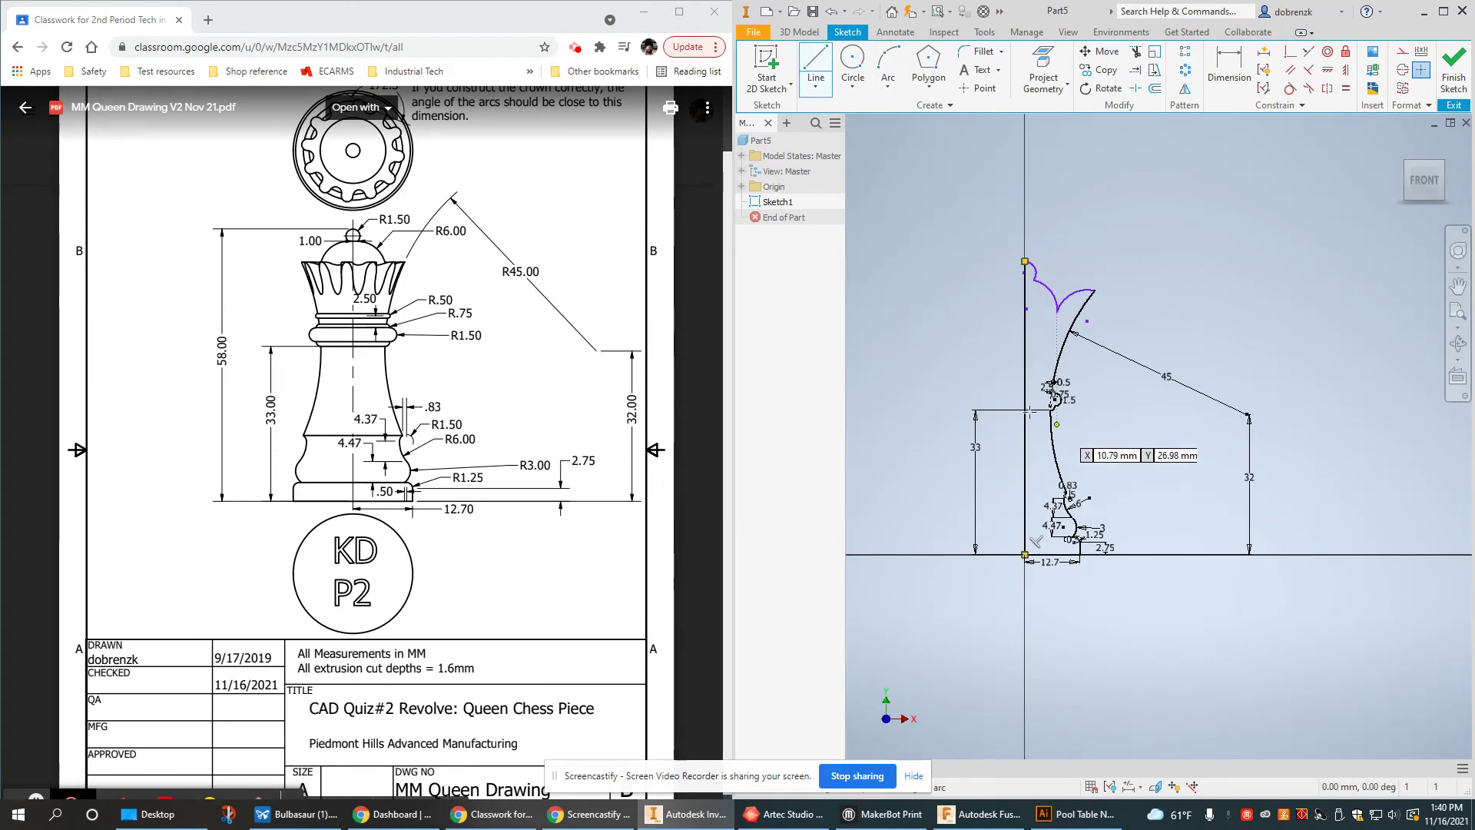
# Dimension the vertical axis line's overall height at 58 mm
pyautogui.moveTo(197, 346); pyautogui.dragTo(224, 361)
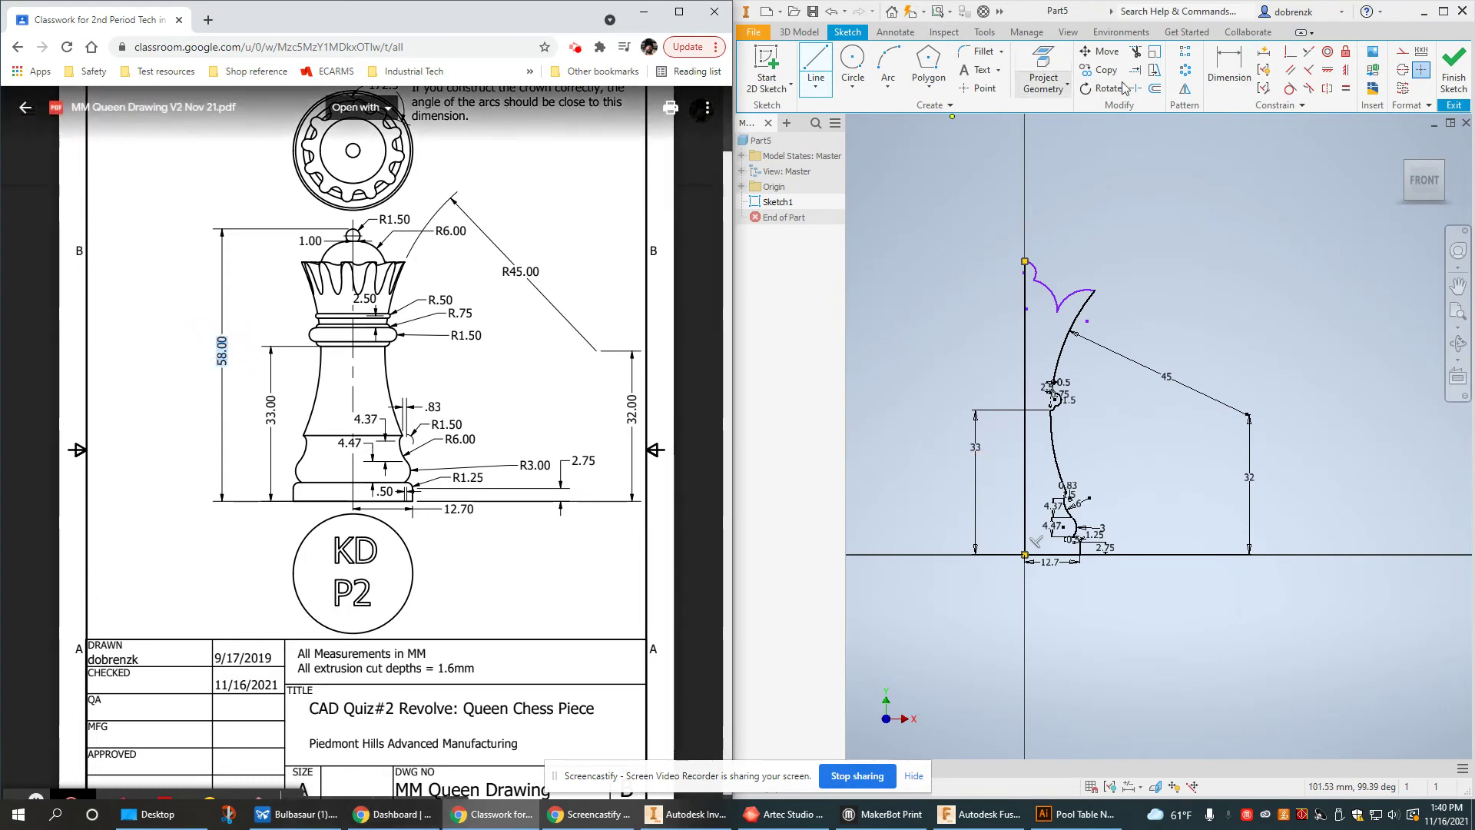
pyautogui.click(1229, 65)
pyautogui.click(1029, 383)
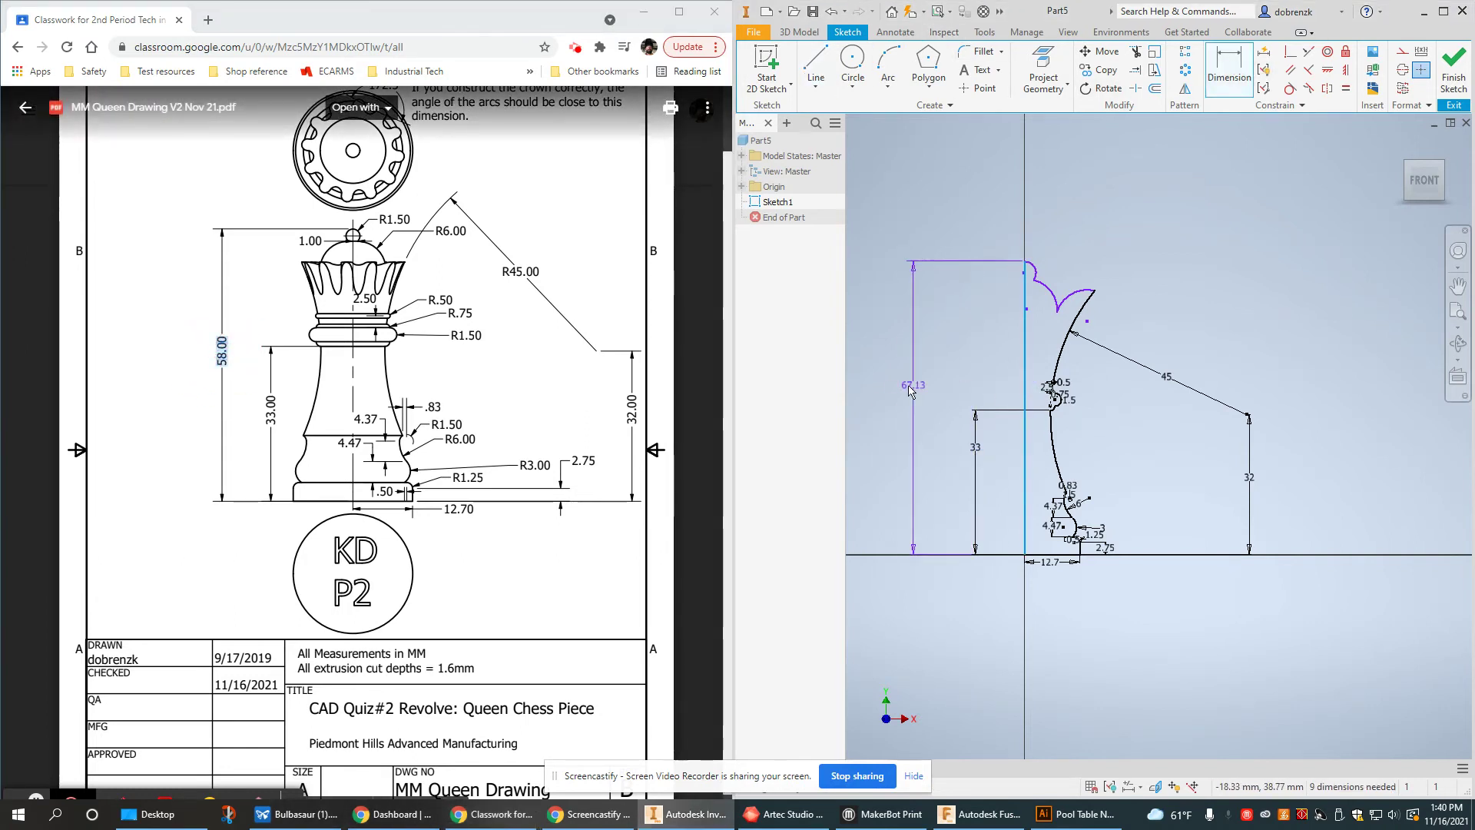
pyautogui.click(931, 390)
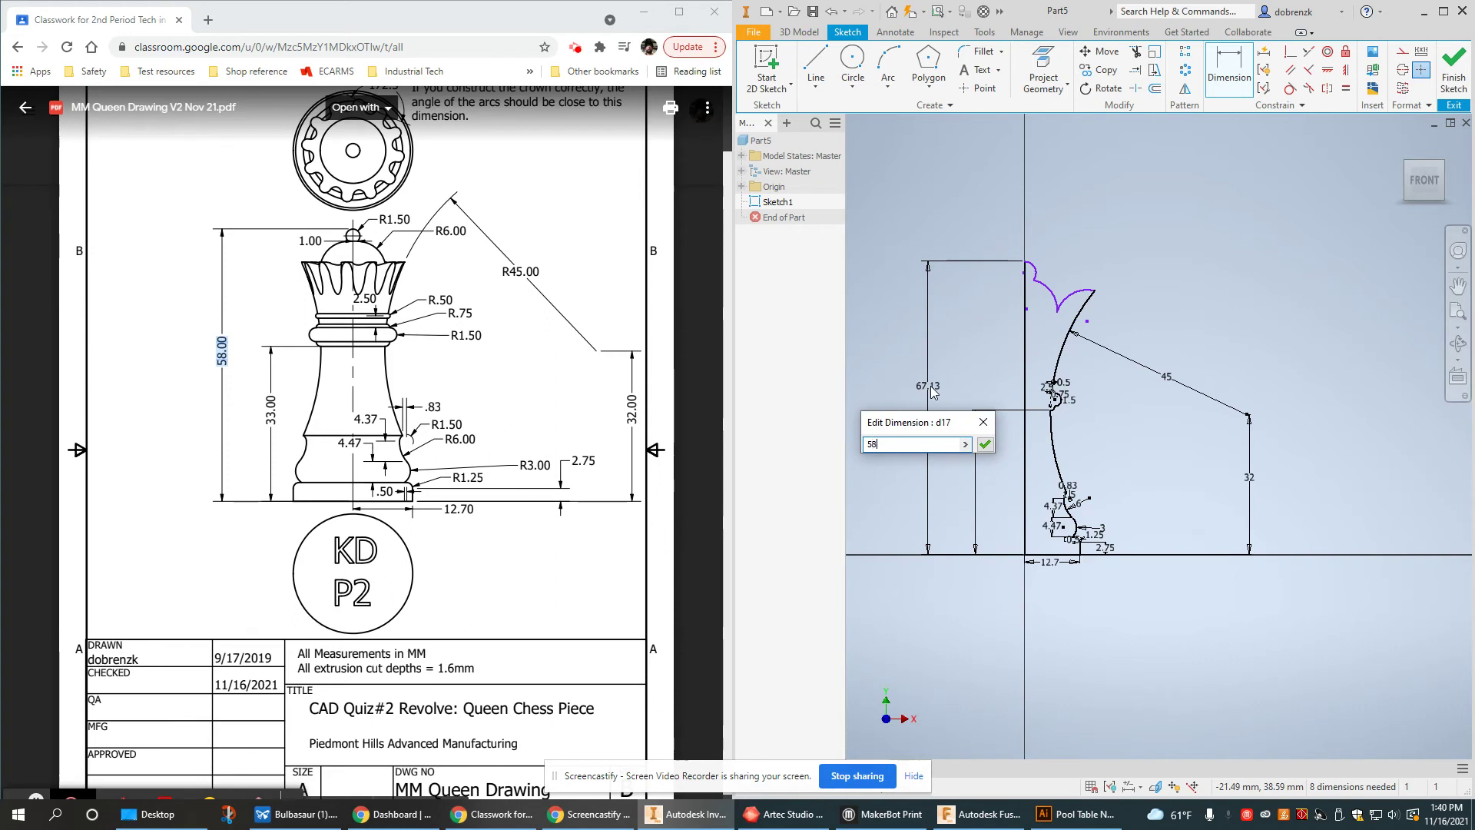
pyautogui.press('Return')
# Move the upper endpoint of the 45 mm arc farther down its curve to untangle the crown and dome arcs
pyautogui.scroll(3, 1137, 417)
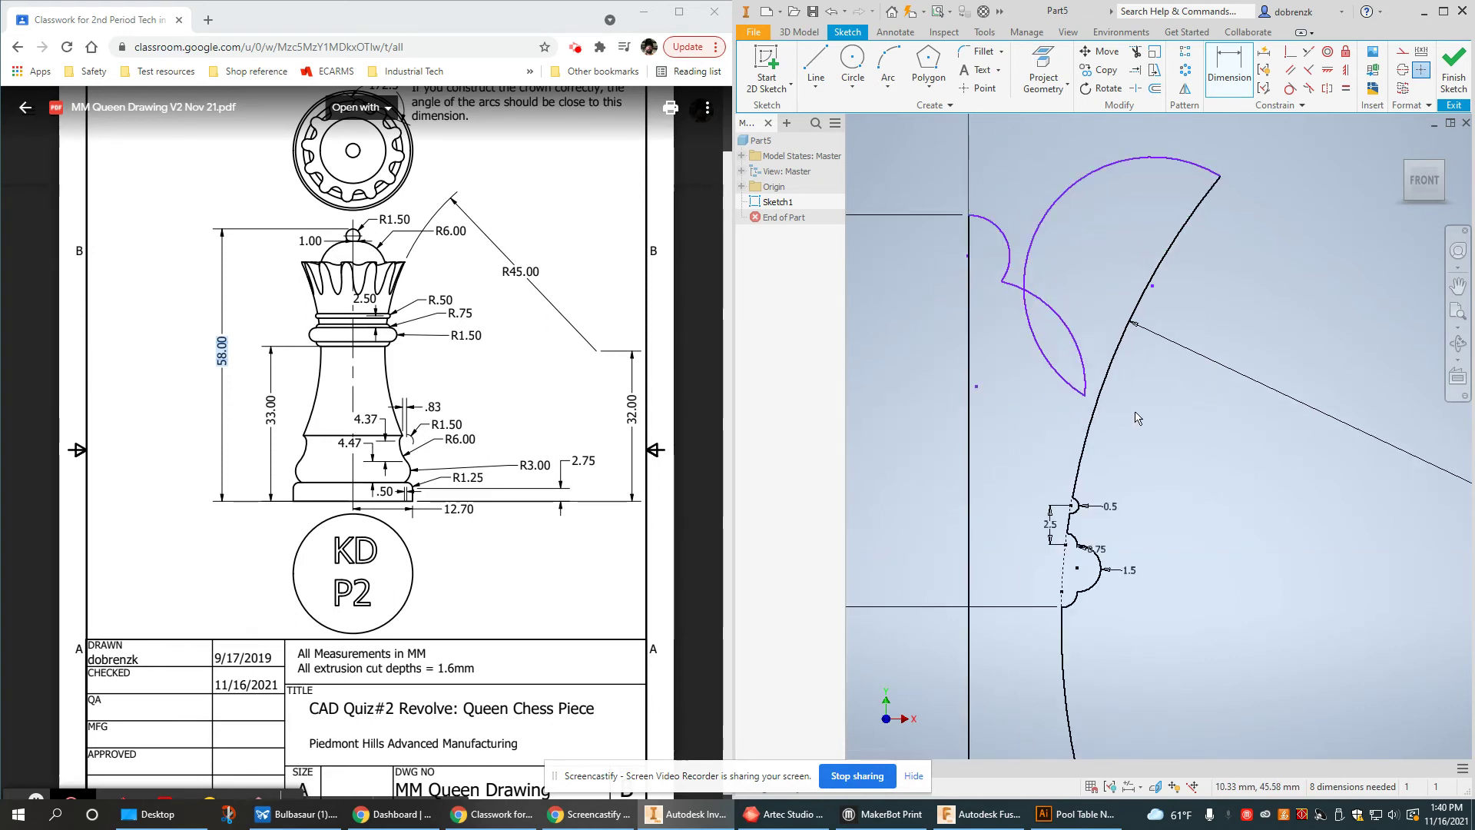
pyautogui.click(1221, 176)
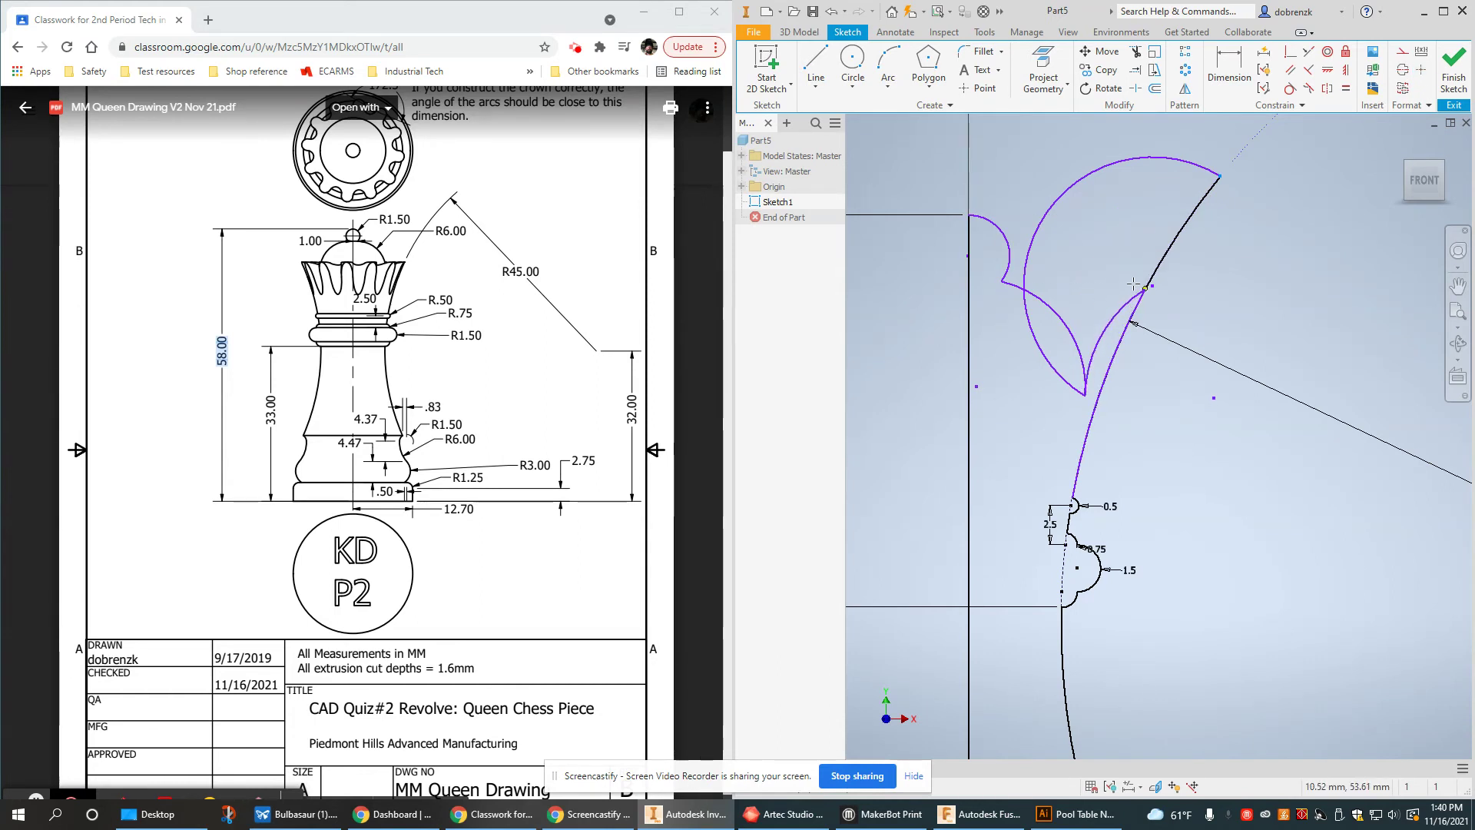
pyautogui.moveTo(1133, 284); pyautogui.dragTo(1144, 289)
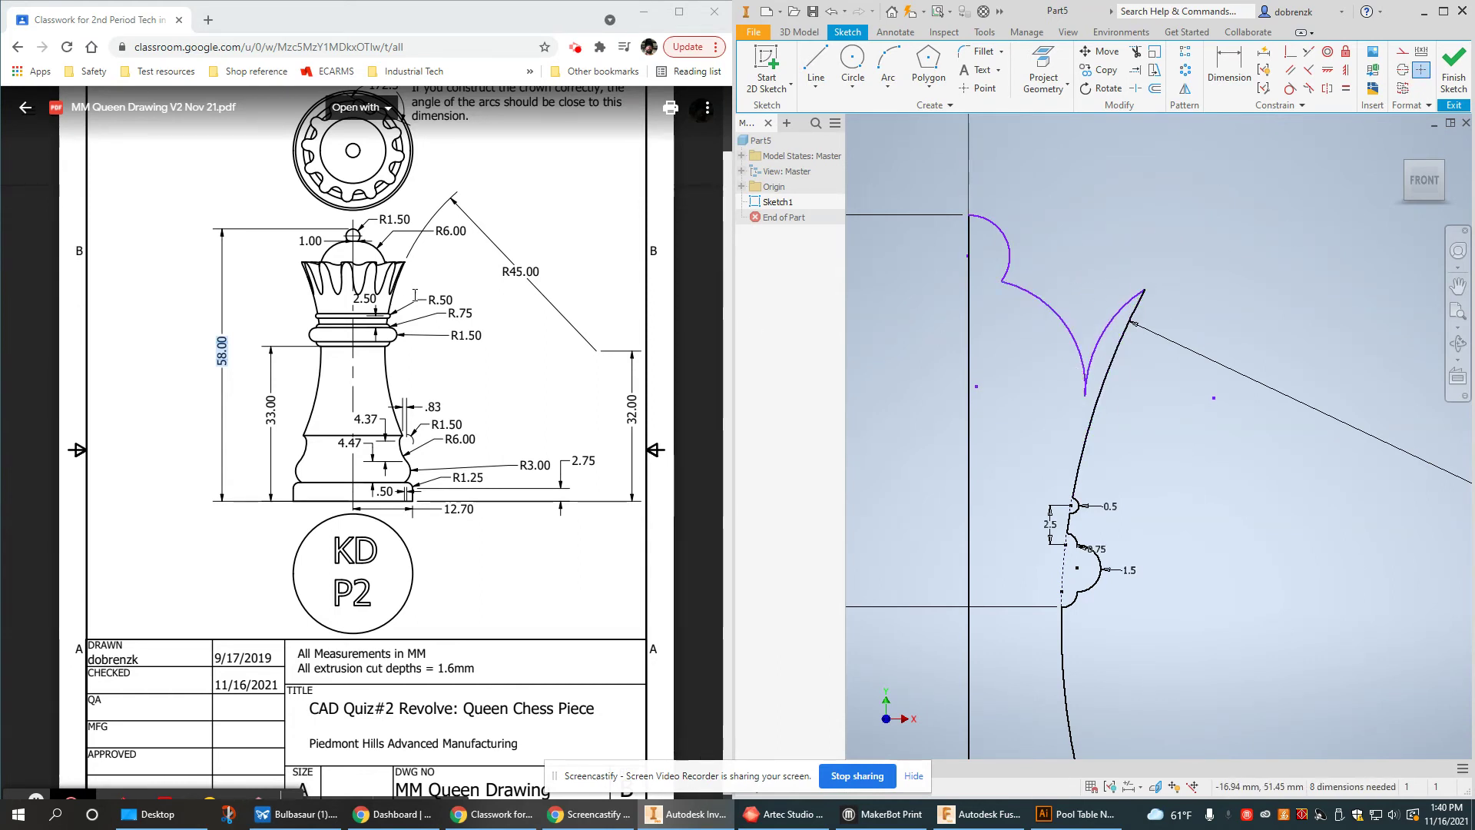
# Dimension the horizontal distance from the vertical axis line to the ball arc's lower endpoint at 1 mm
pyautogui.click(353, 233)
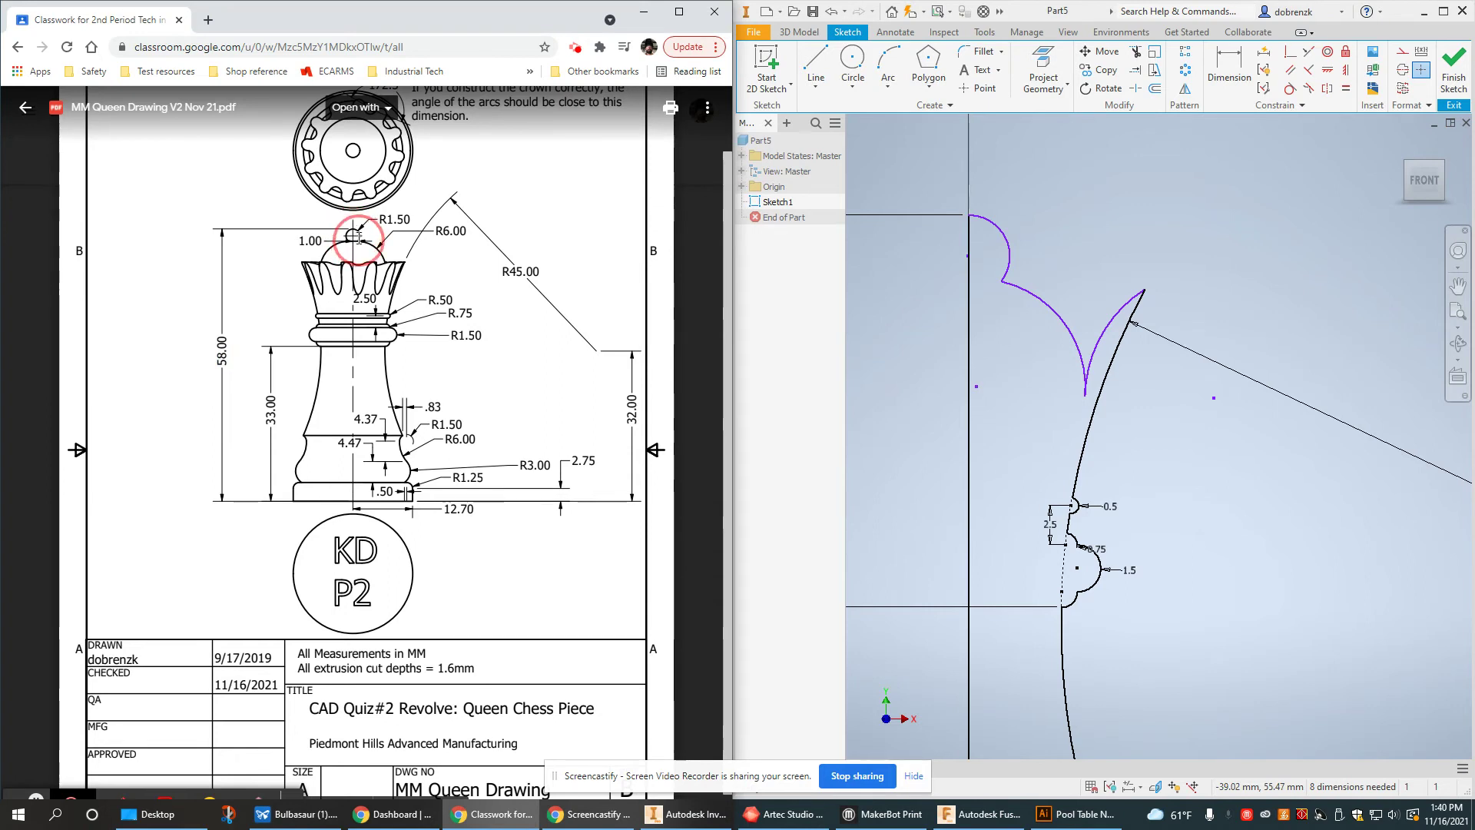
pyautogui.click(352, 154)
pyautogui.click(353, 231)
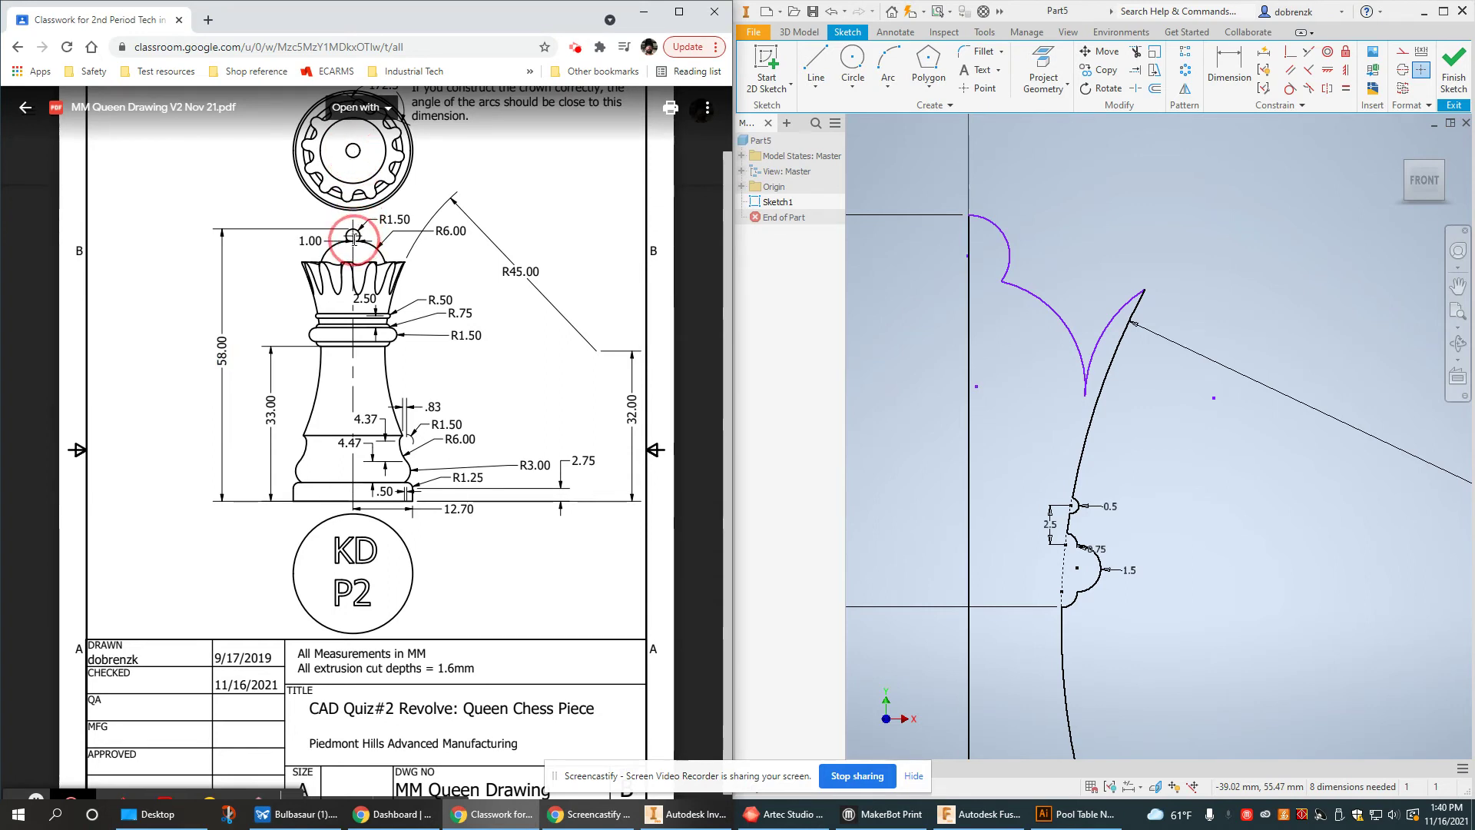
pyautogui.click(1229, 65)
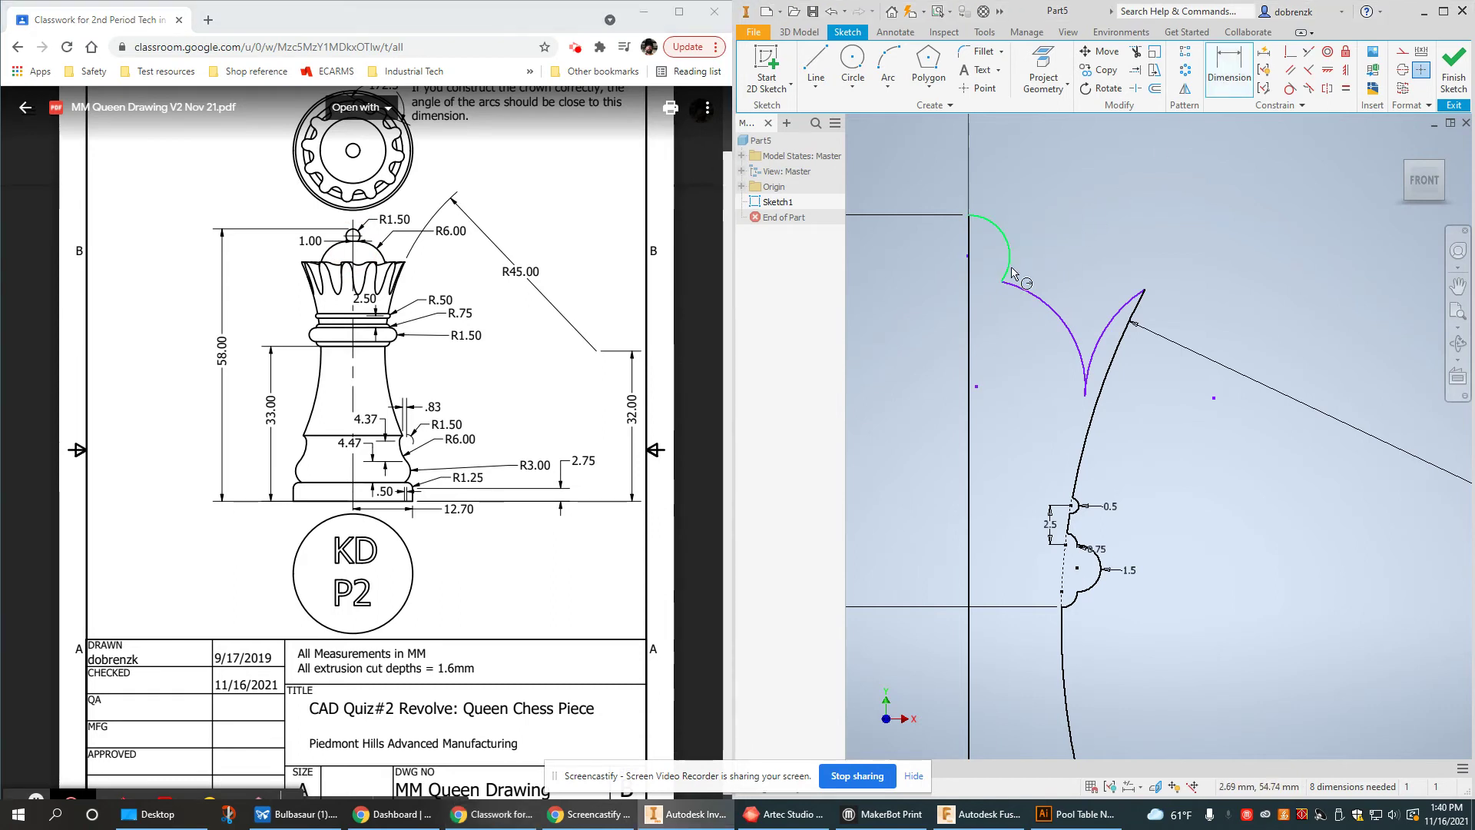
pyautogui.click(1001, 284)
pyautogui.click(973, 288)
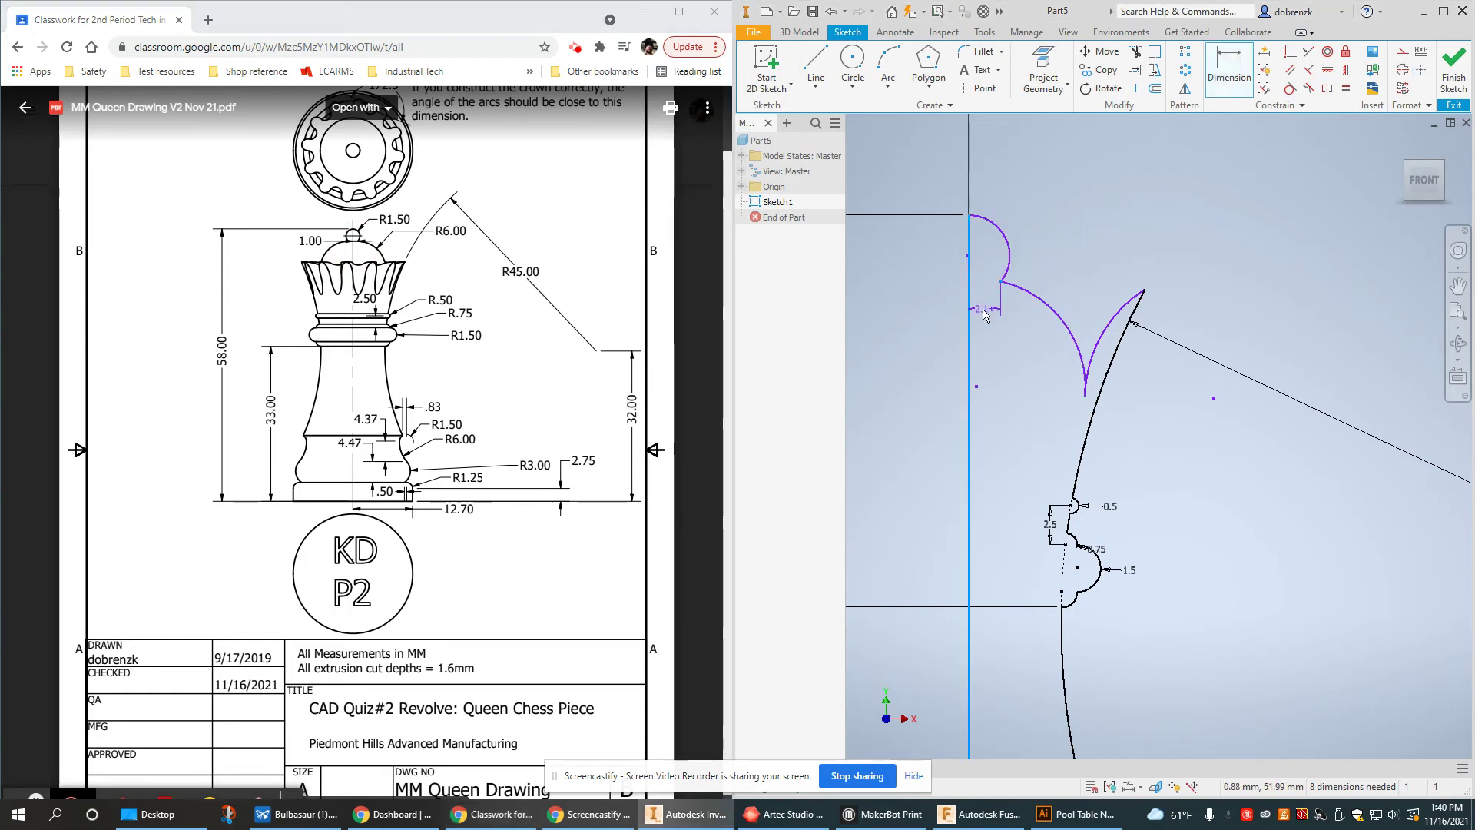
pyautogui.click(921, 295)
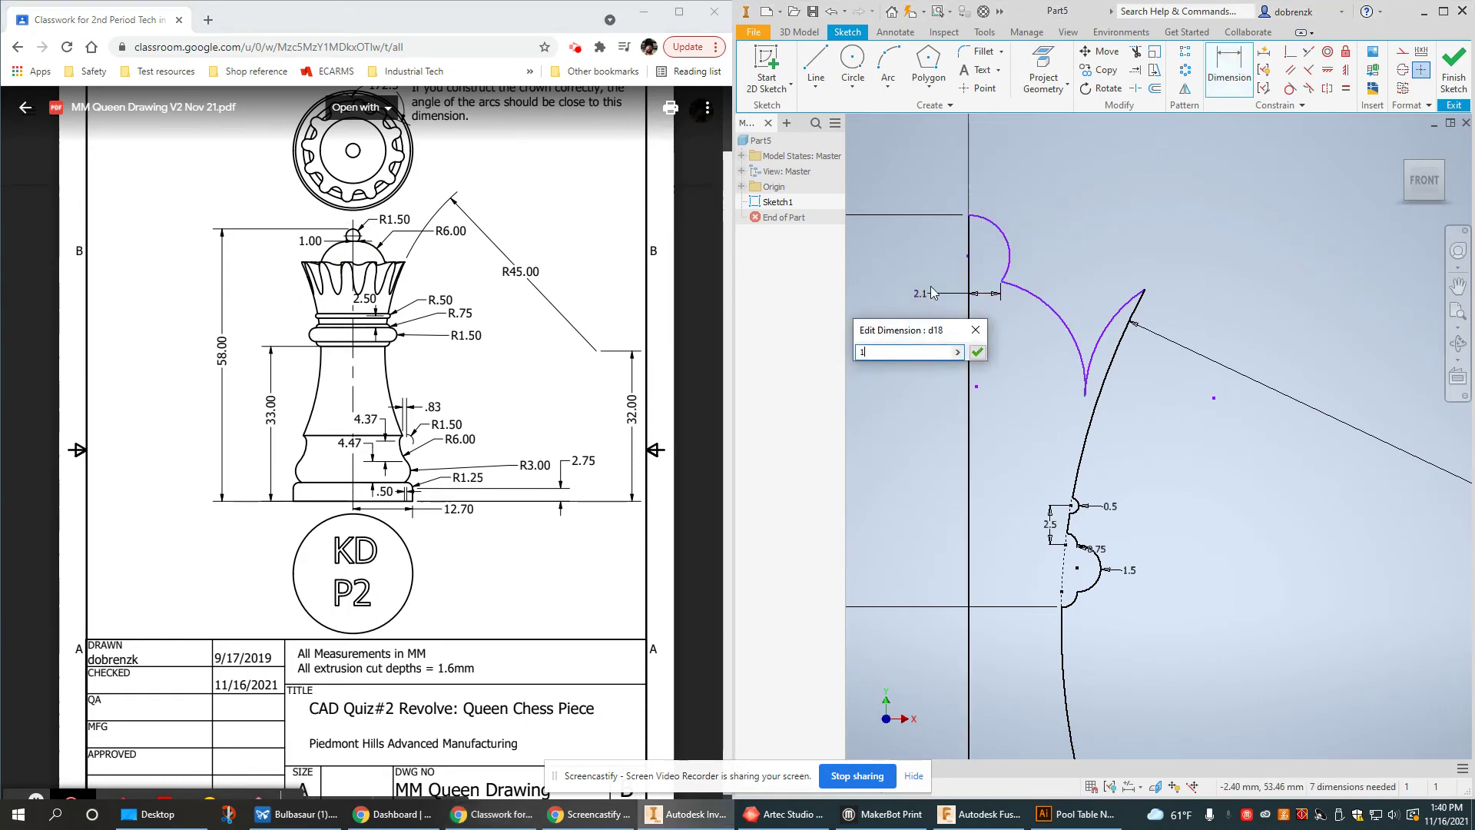
pyautogui.write('1')
pyautogui.press('Return')
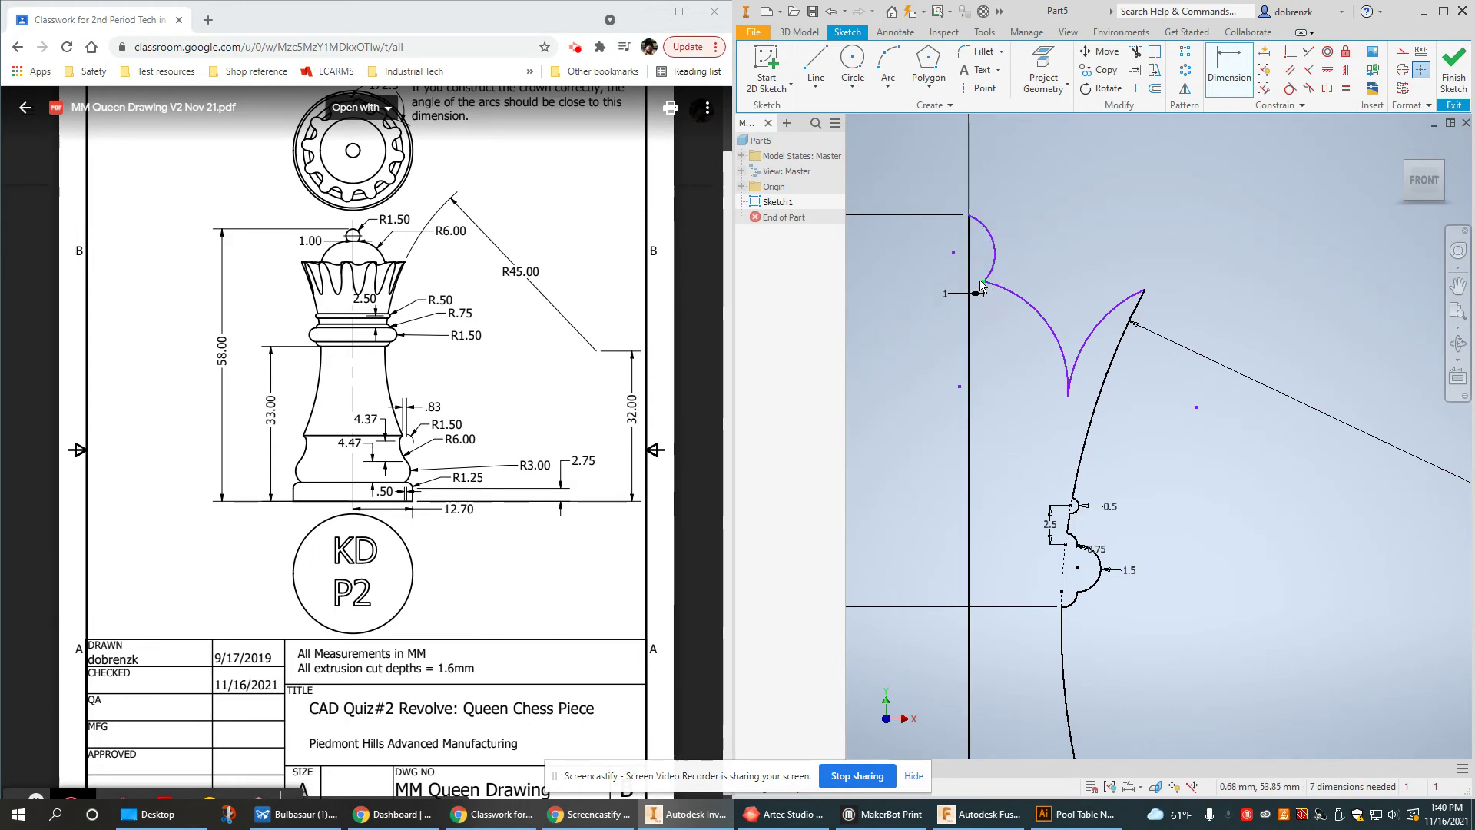
# Constrain the top ball arc's centre point to be coincident with the vertical axis line
pyautogui.click(1291, 51)
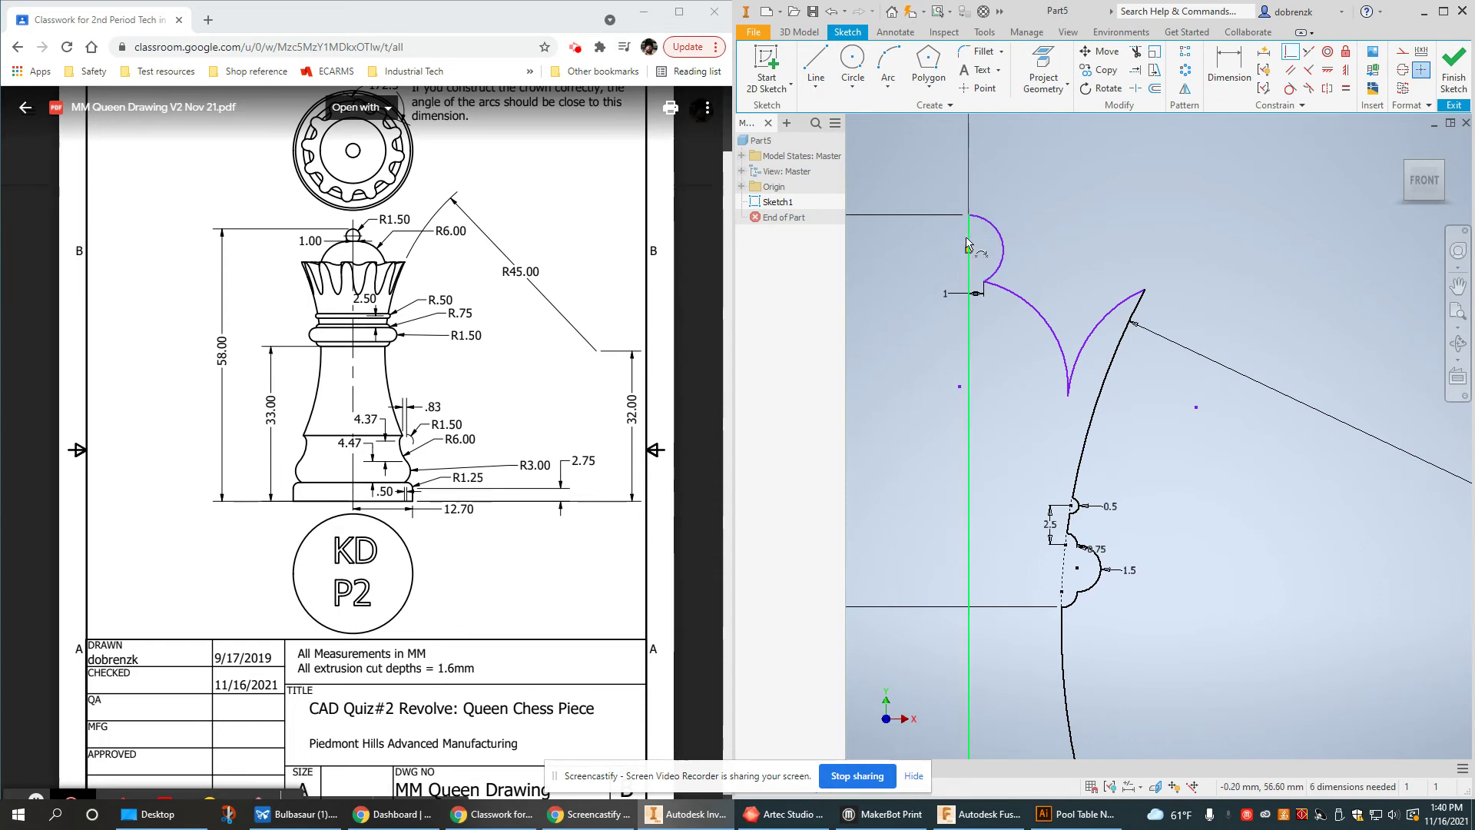
pyautogui.rightClick(1048, 194)
pyautogui.click(1134, 189)
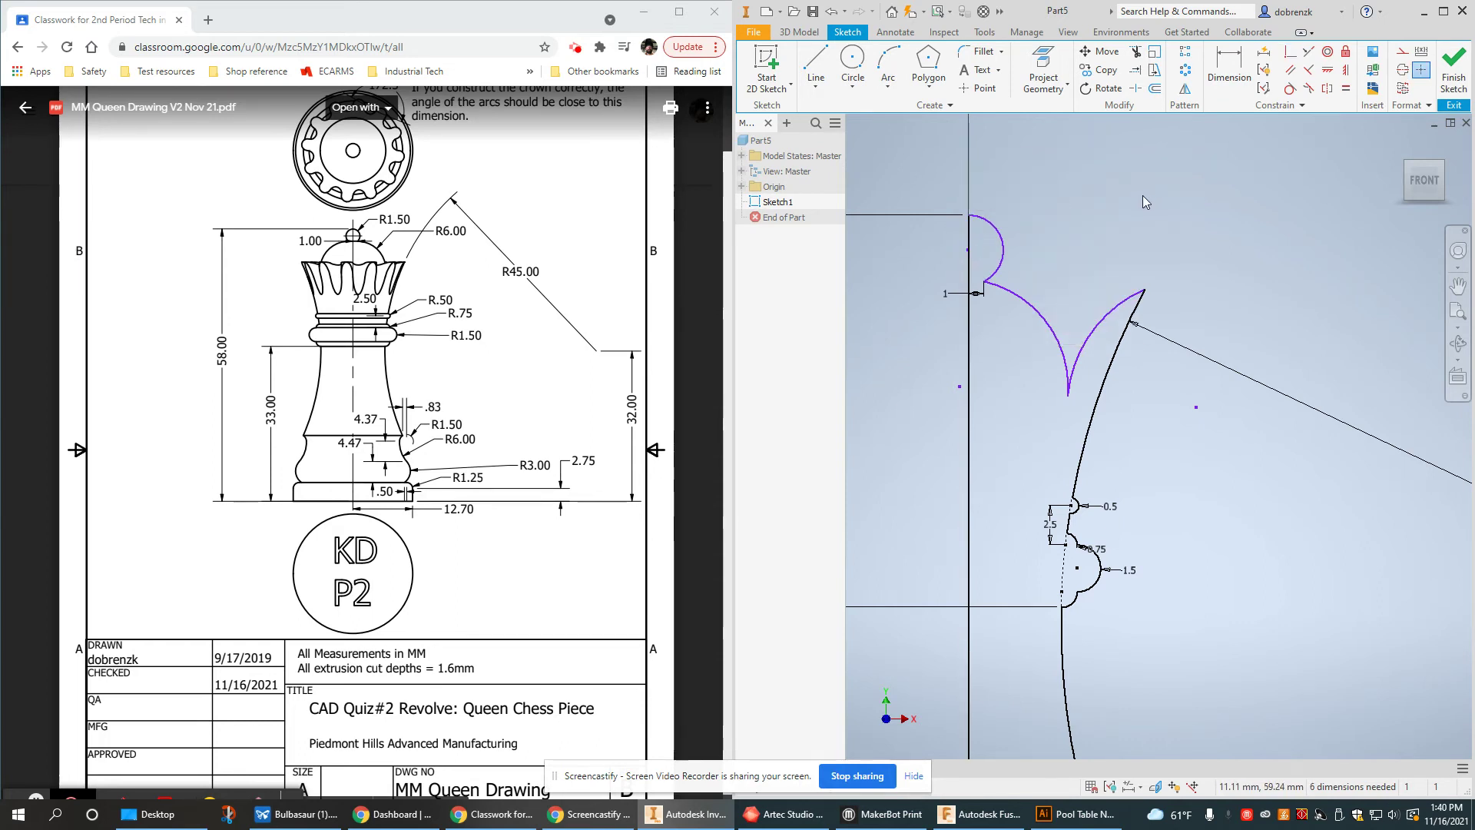
# Dimension the top ball arc's radius at 1.5 mm and the dome arc's radius at 6 mm
pyautogui.click(1229, 66)
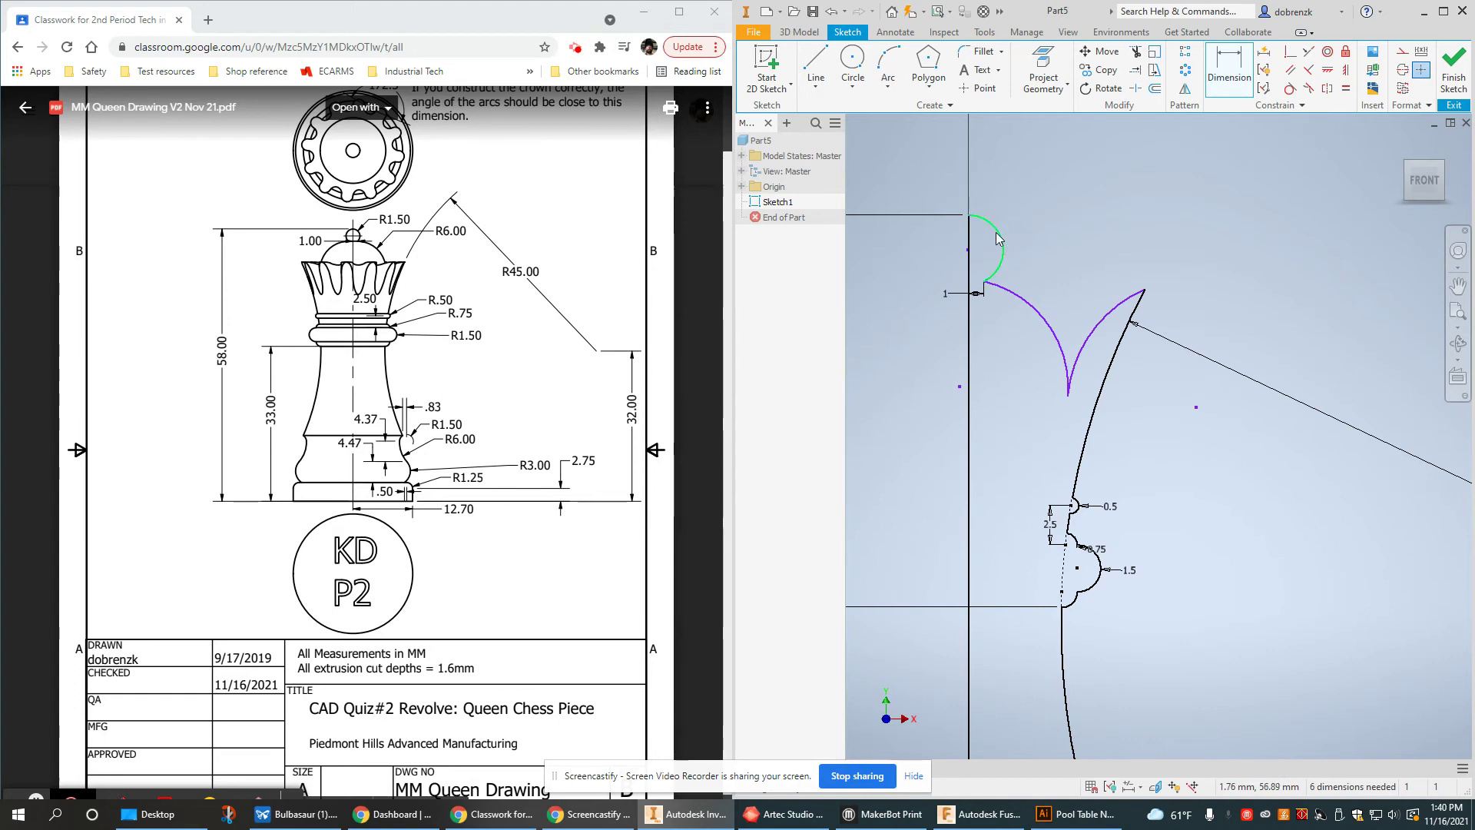
pyautogui.click(1034, 187)
pyautogui.write('1.5')
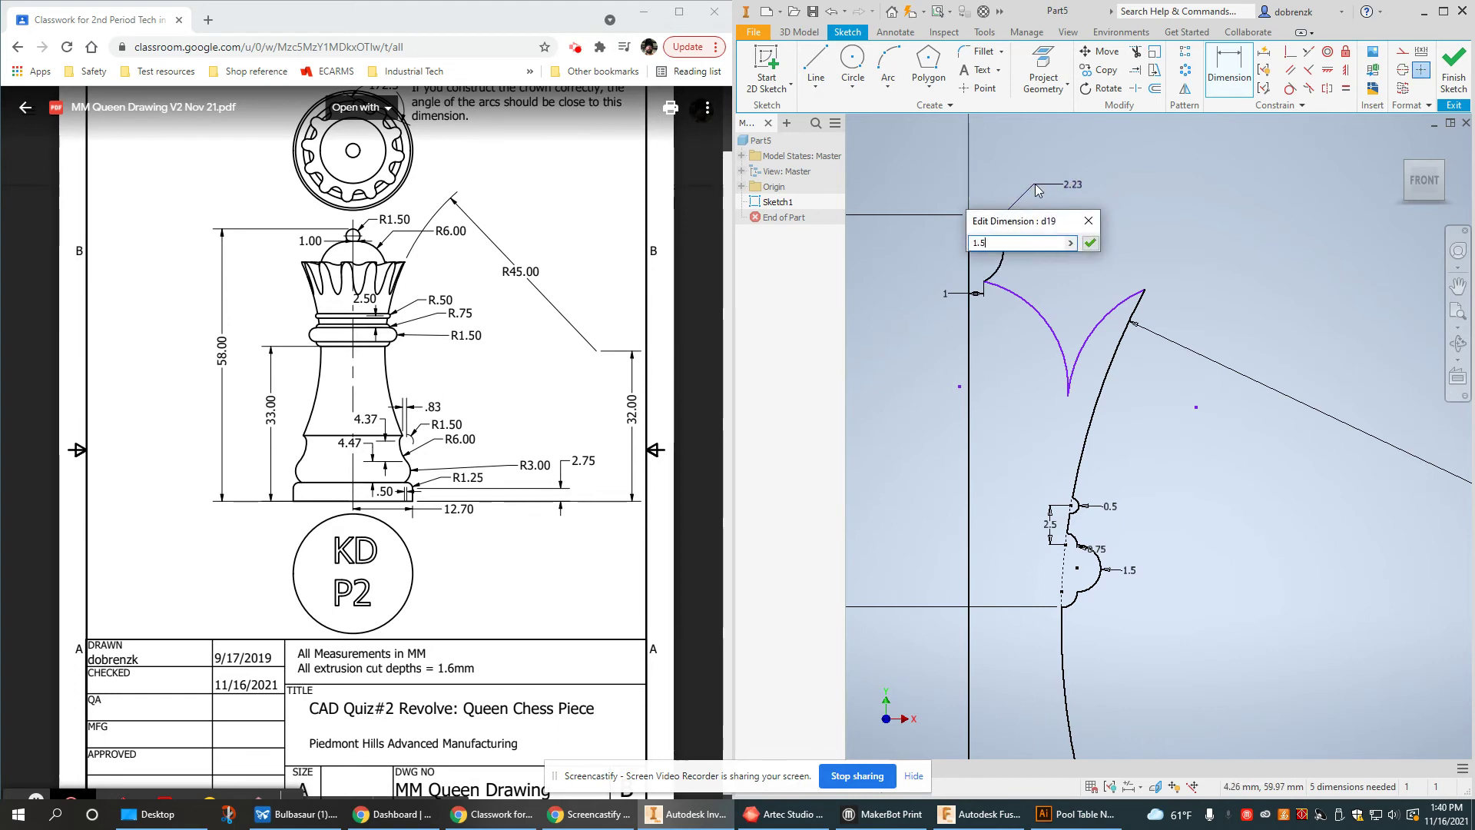
pyautogui.press('Return')
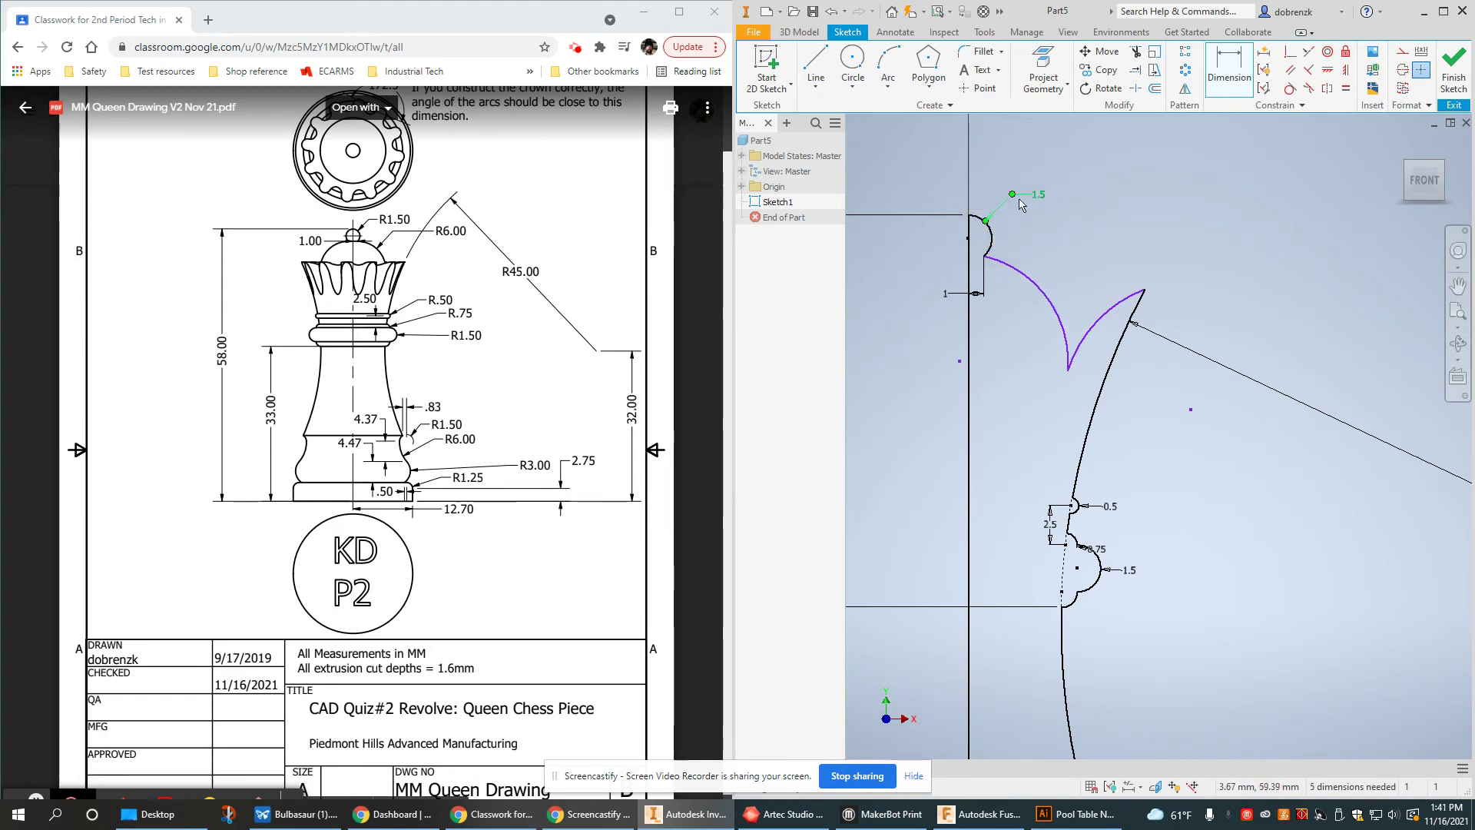
pyautogui.click(1172, 185)
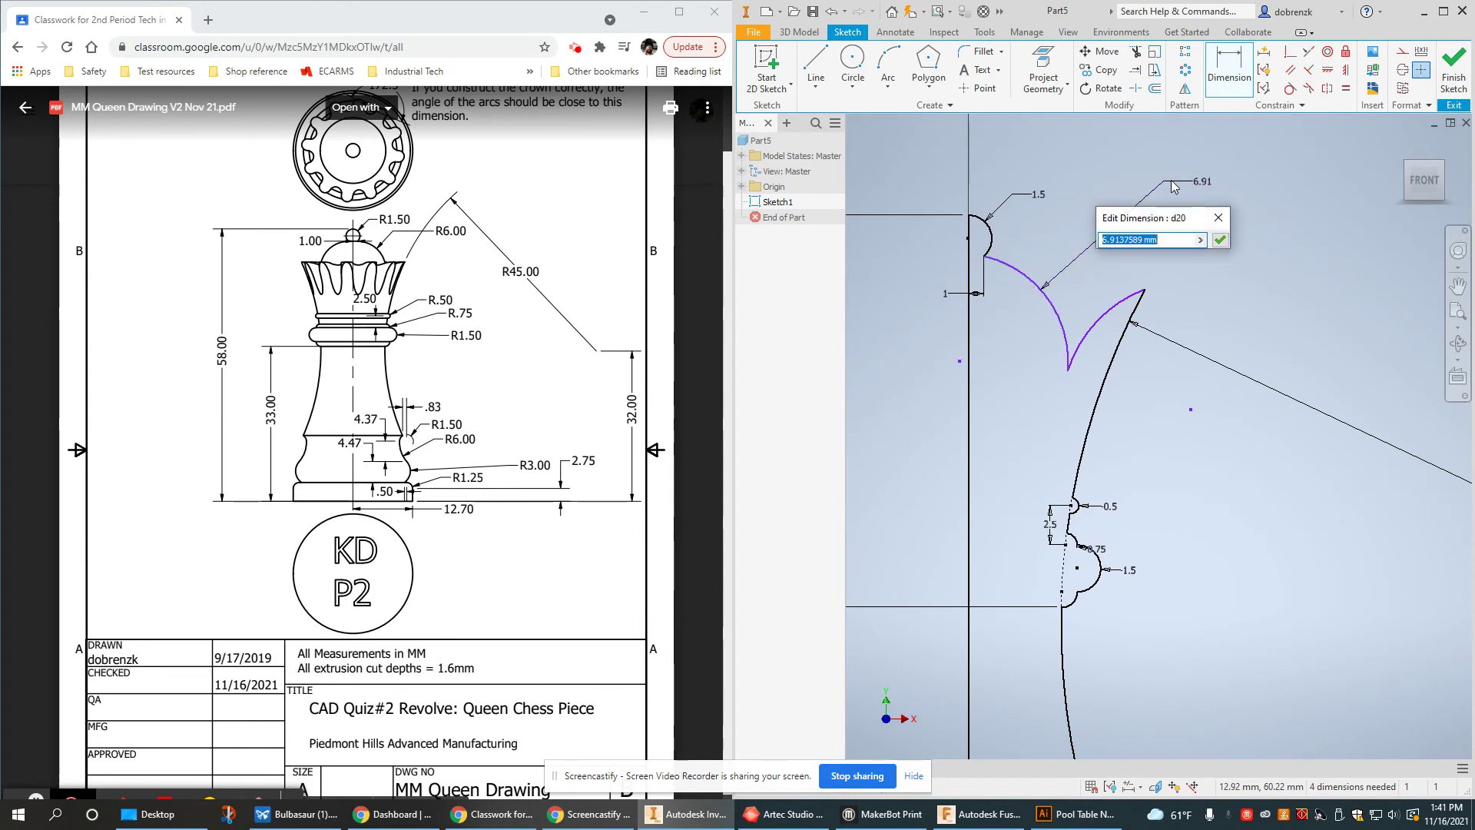
pyautogui.press('Return')
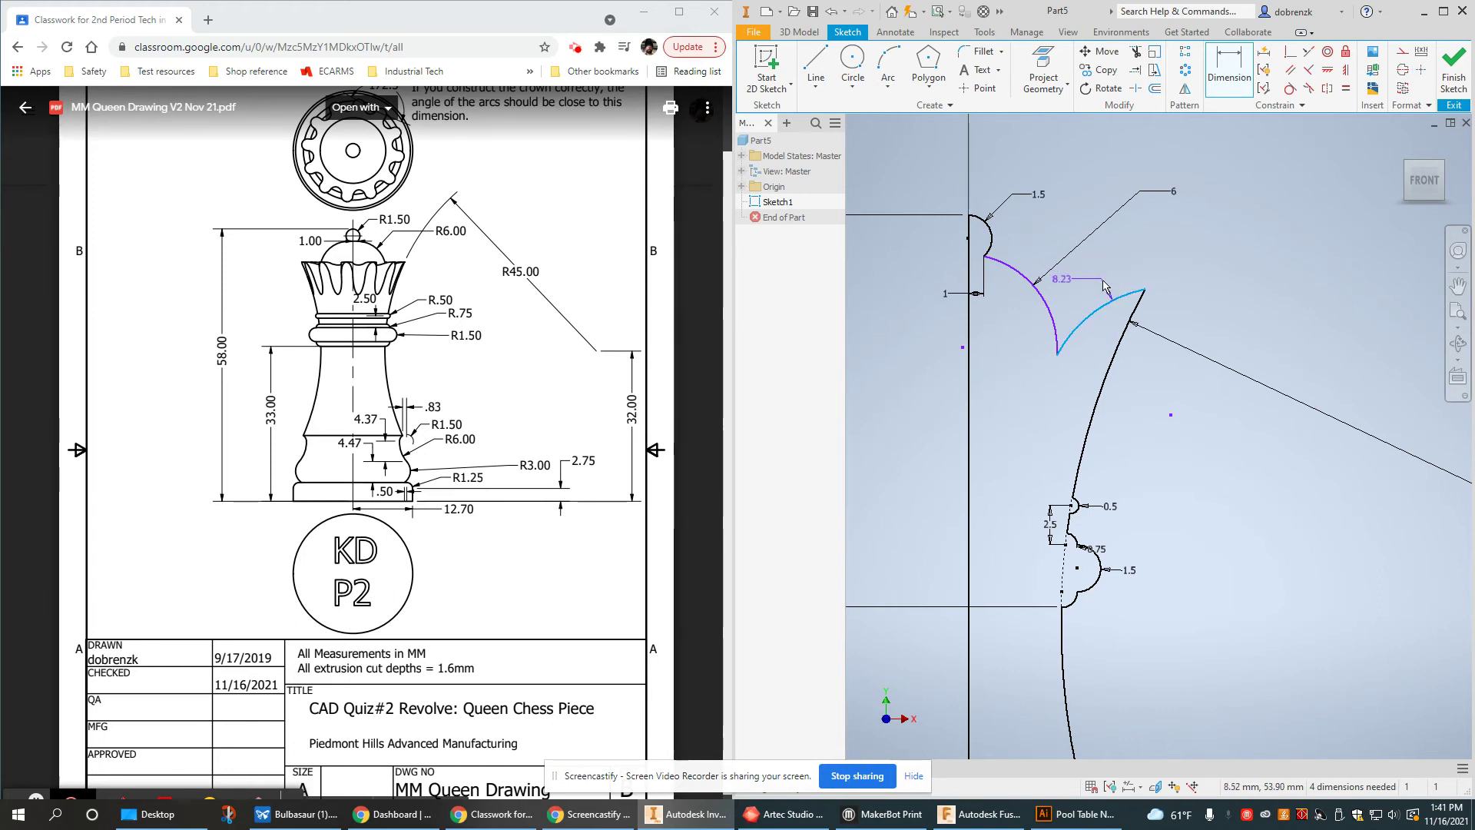
# Dimension the radius of the crown arc between the dome and the 45 mm arc at 7 mm
pyautogui.click(1102, 281)
pyautogui.write('7')
pyautogui.press('Return')
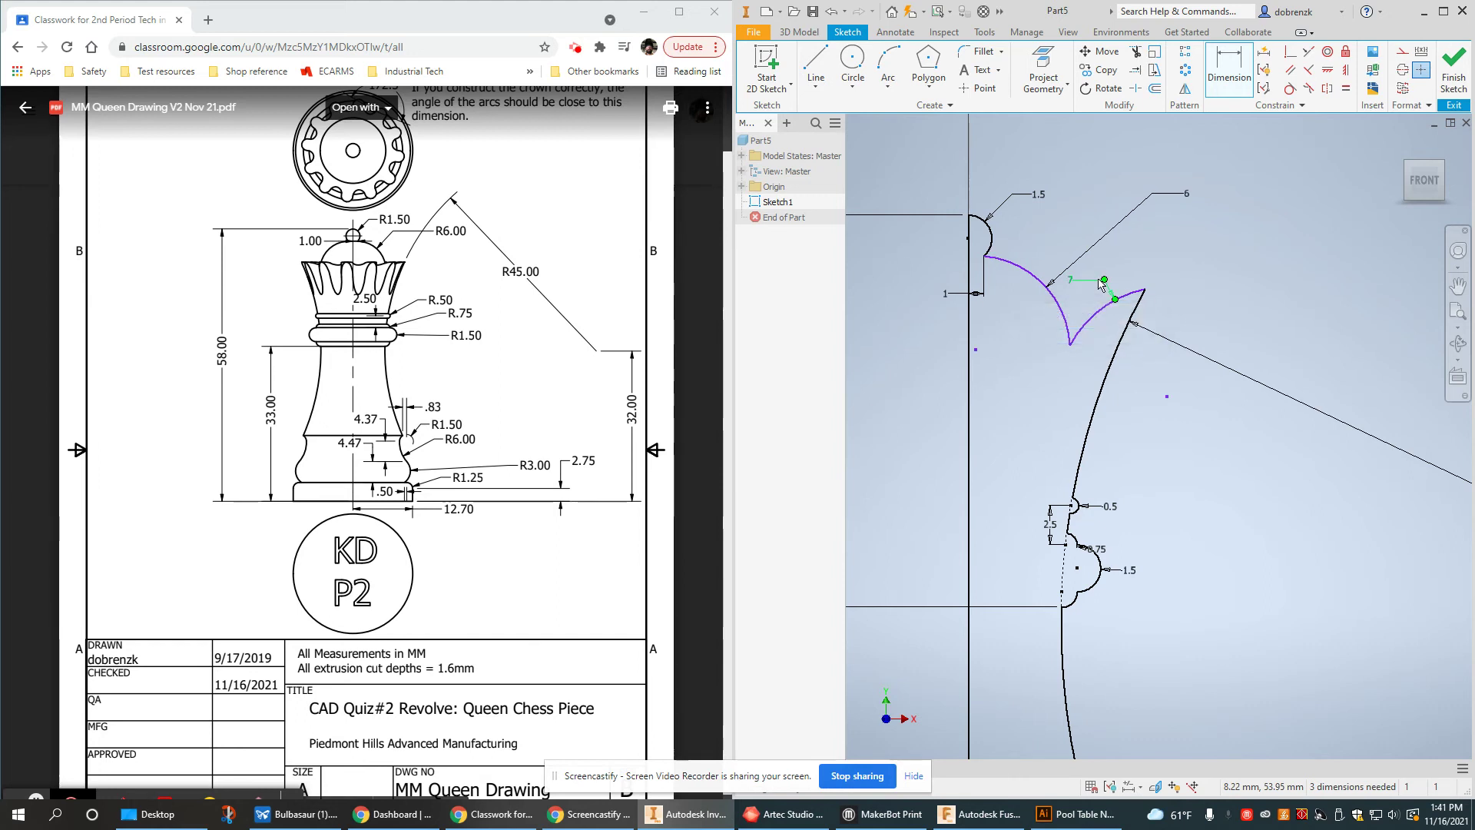
pyautogui.click(401, 262)
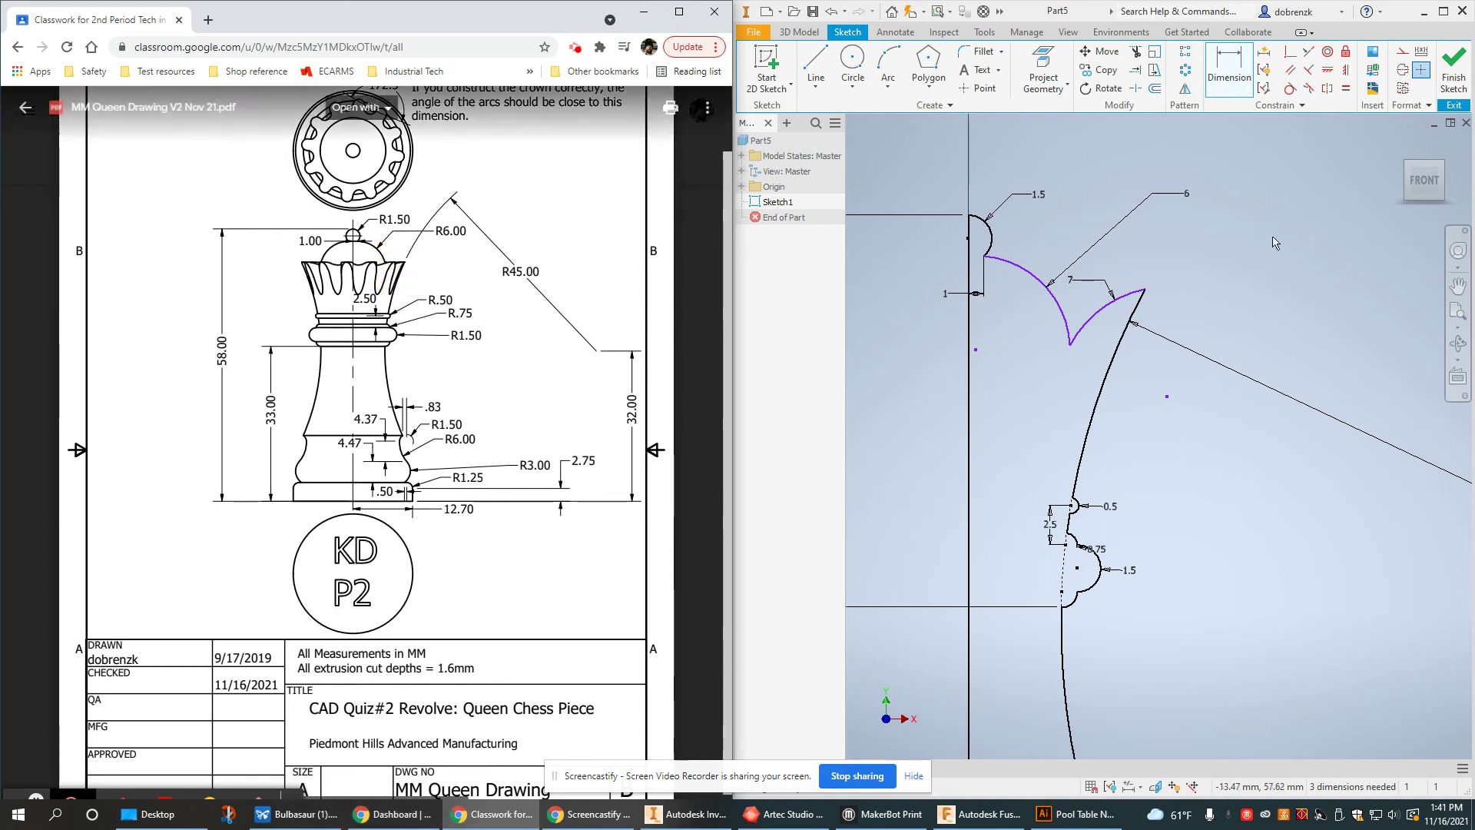
pyautogui.doubleClick(1091, 289)
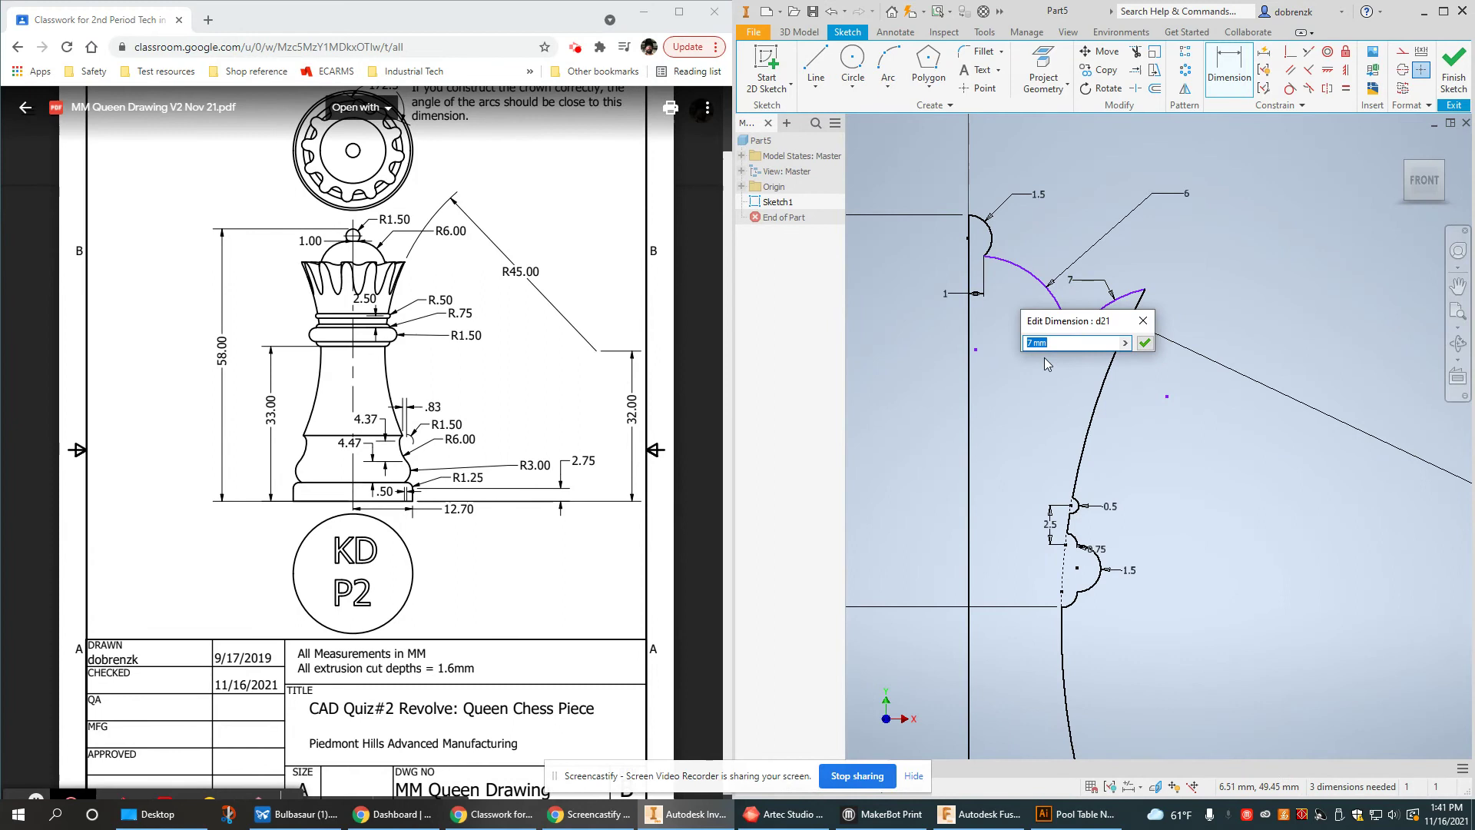
pyautogui.click(1142, 341)
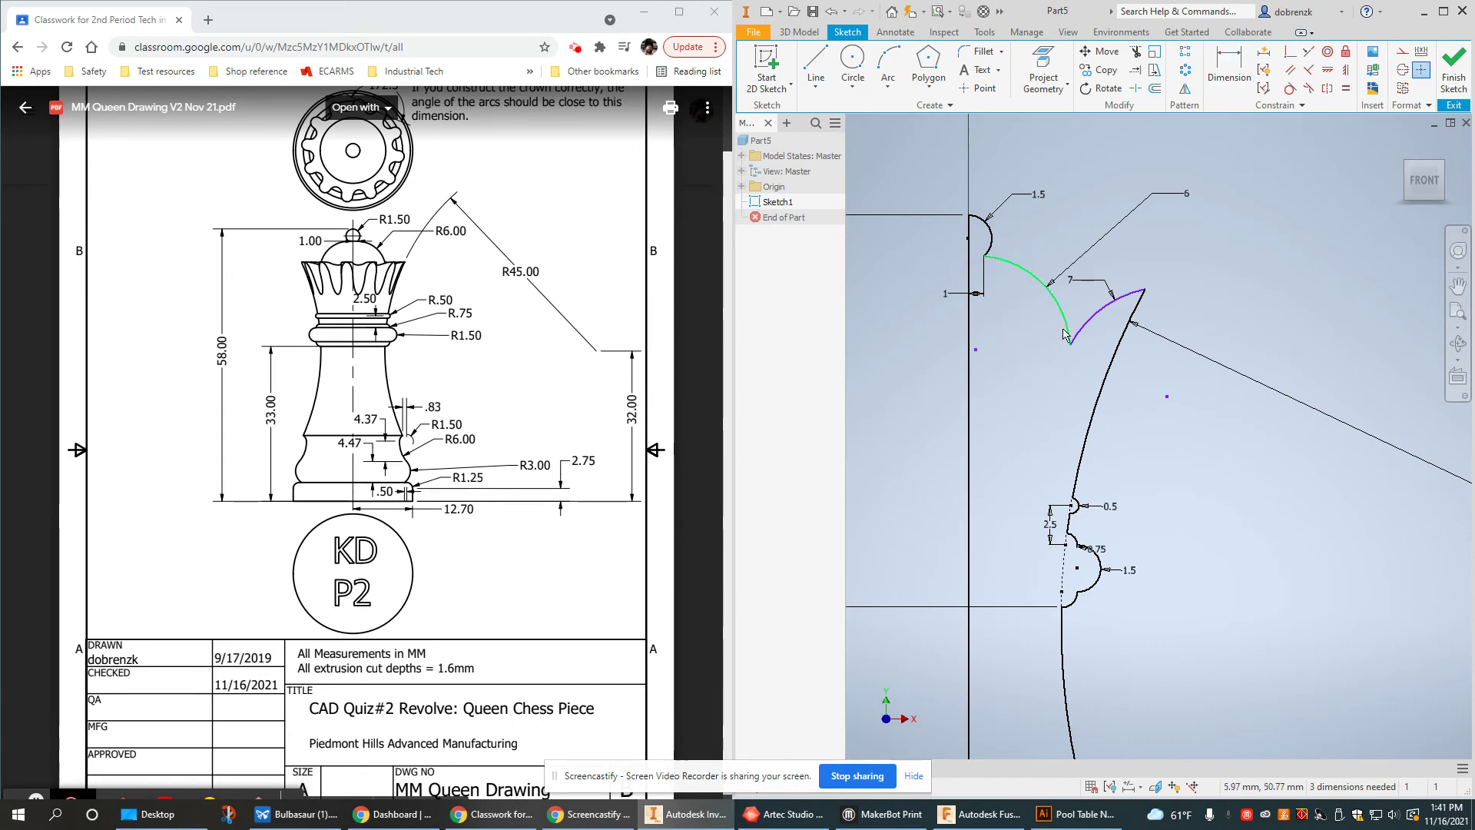
# Constrain the 6 mm dome arc's centre point and its lower endpoint to be horizontally aligned
pyautogui.moveTo(1064, 332)
pyautogui.mouseDown()
pyautogui.moveTo(1083, 311)
pyautogui.moveTo(1073, 331)
pyautogui.mouseUp()
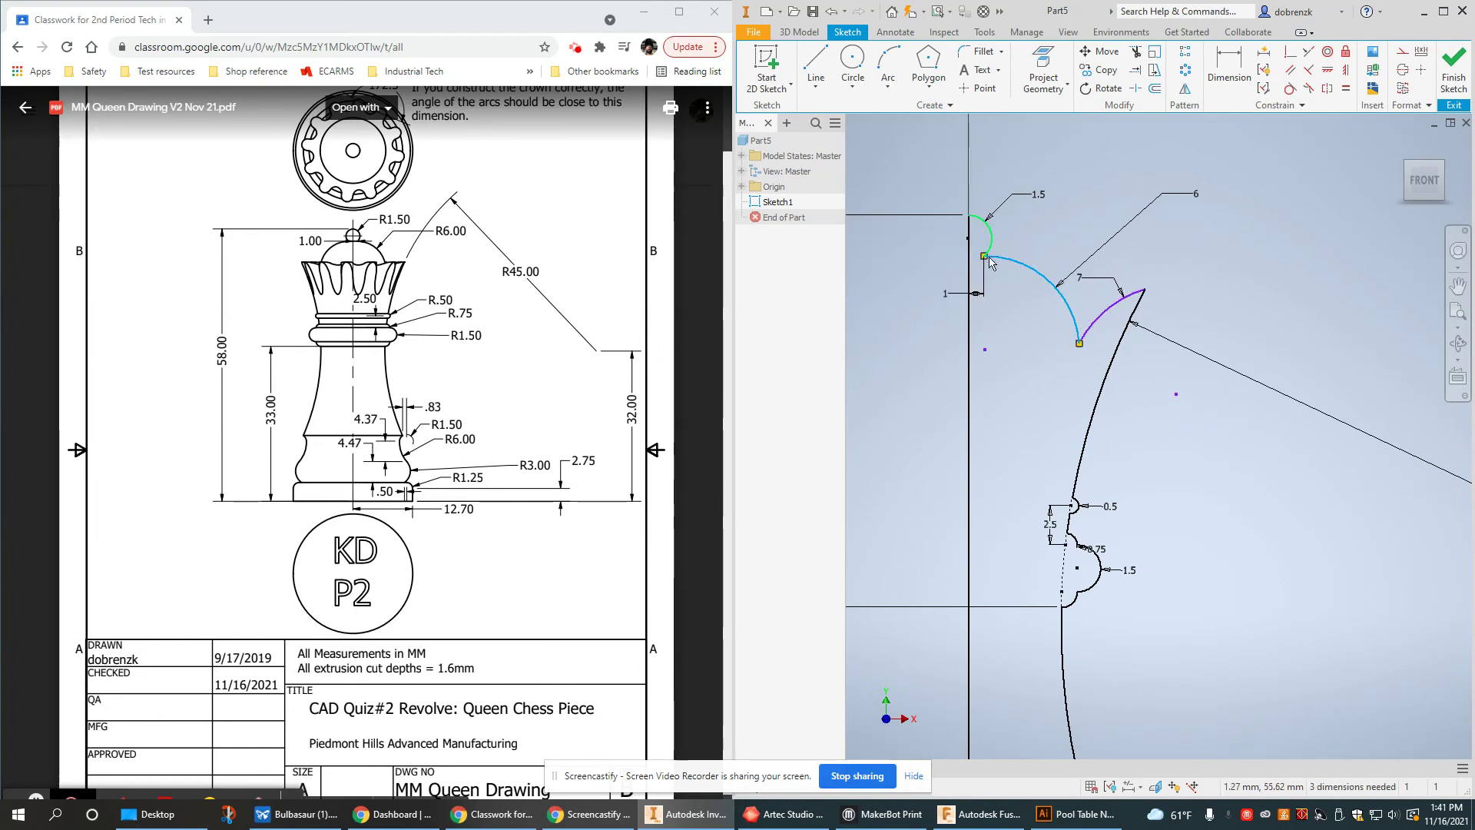
pyautogui.click(1327, 70)
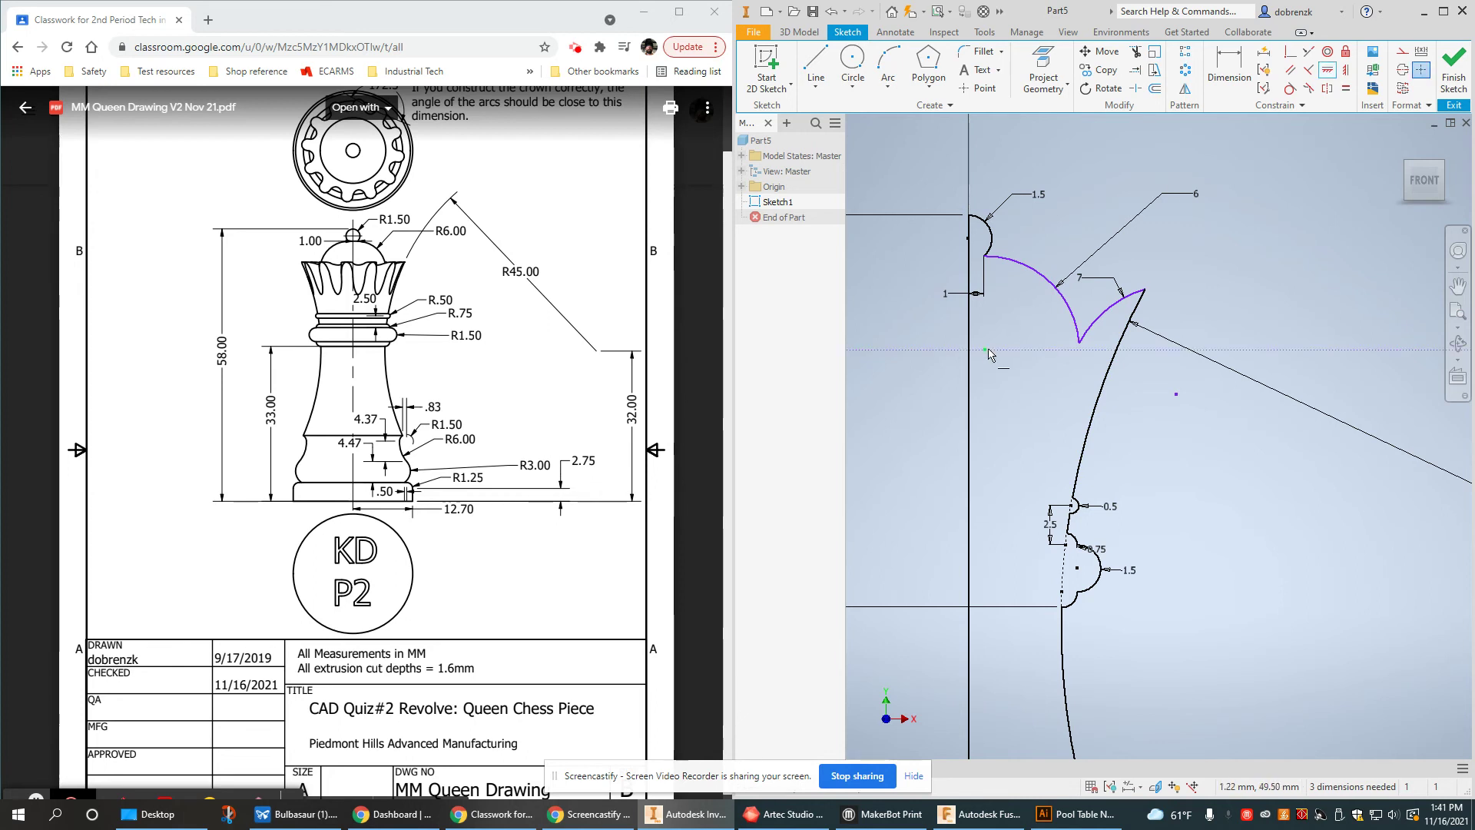
pyautogui.click(1079, 348)
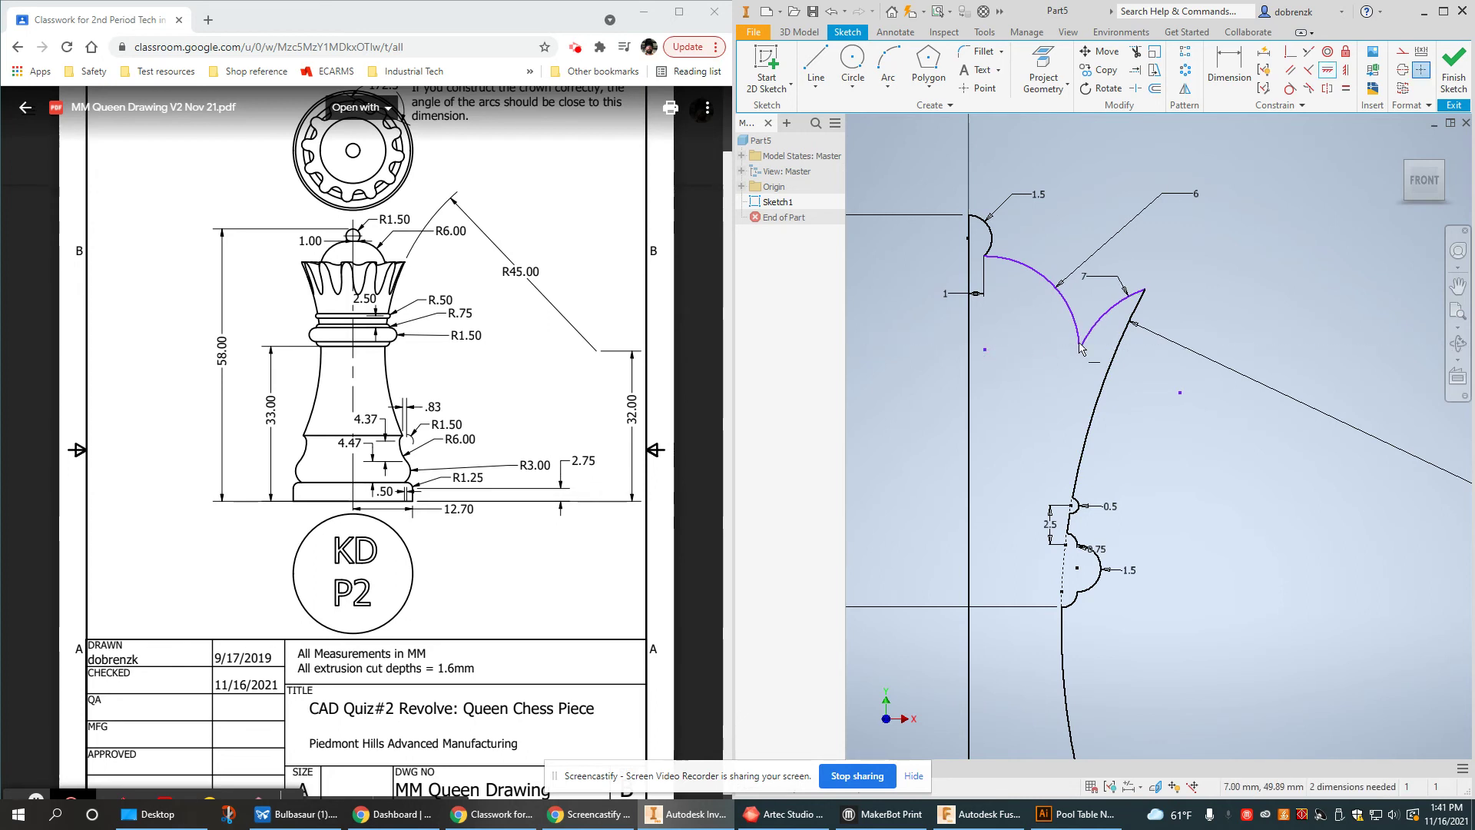
# Constrain the 6 mm dome arc's centre point vertically in line with its upper endpoint at the ball arc
pyautogui.click(1345, 70)
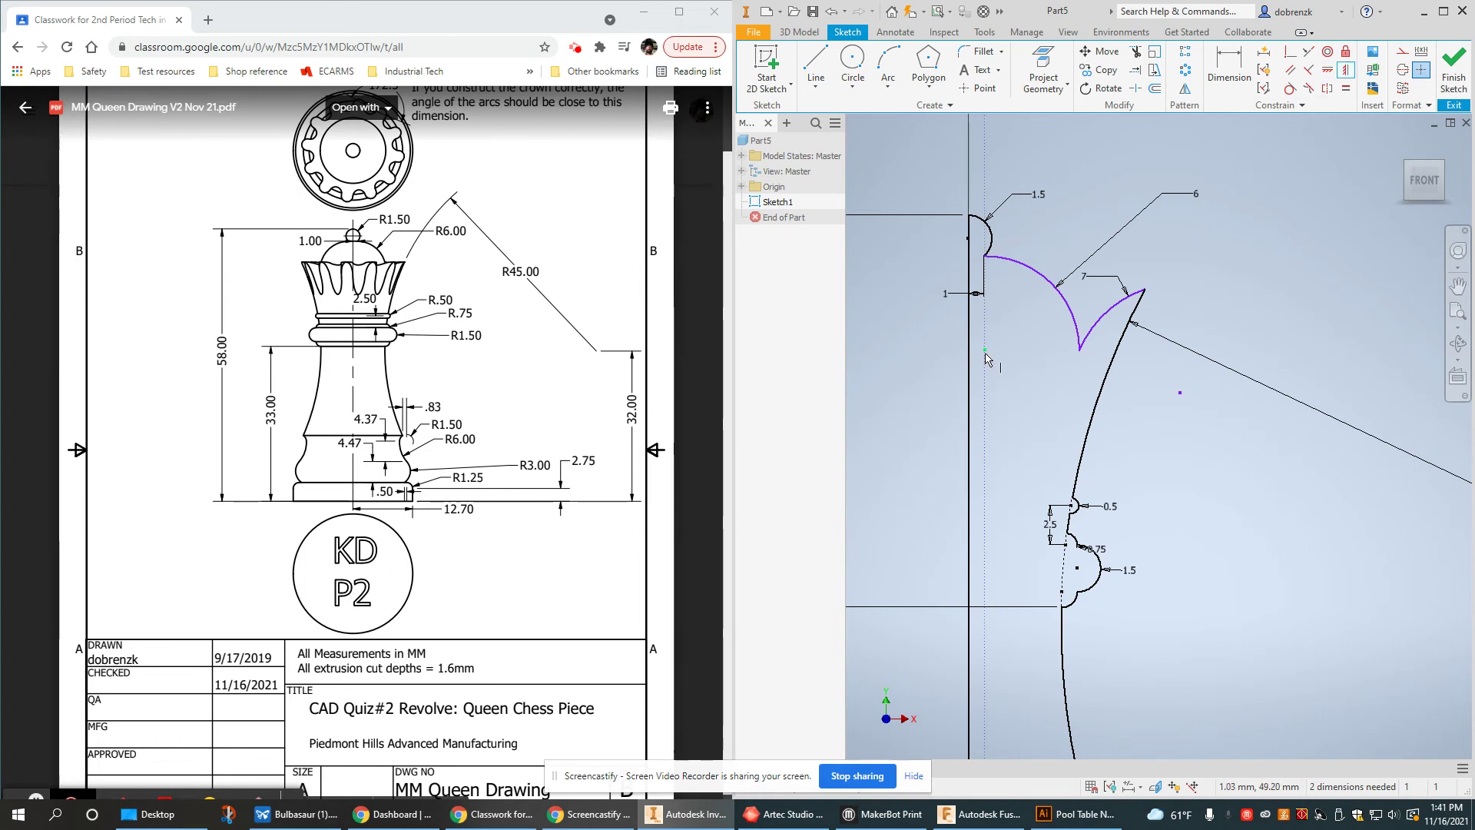
pyautogui.click(985, 258)
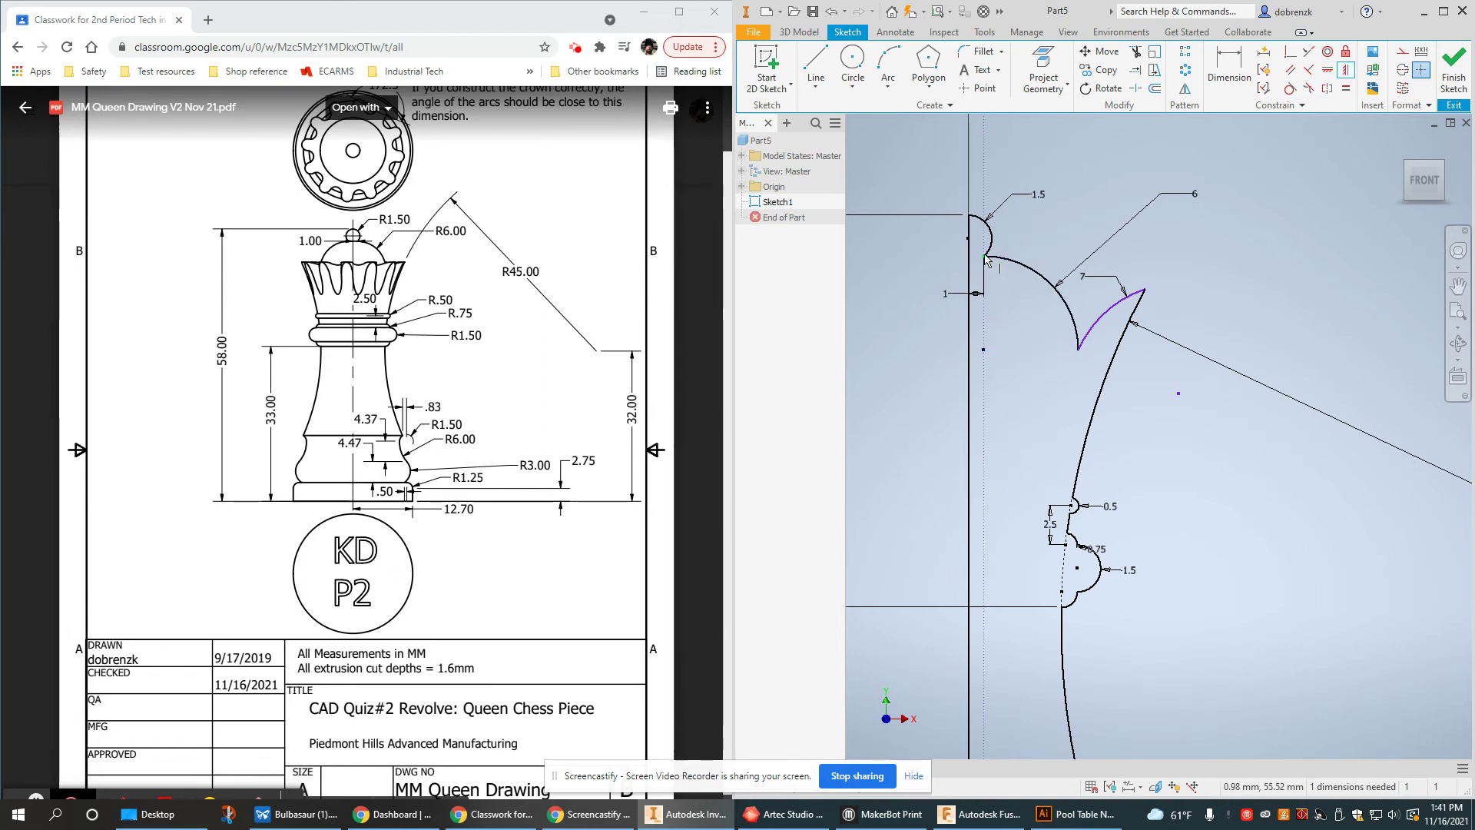
pyautogui.rightClick(1223, 263)
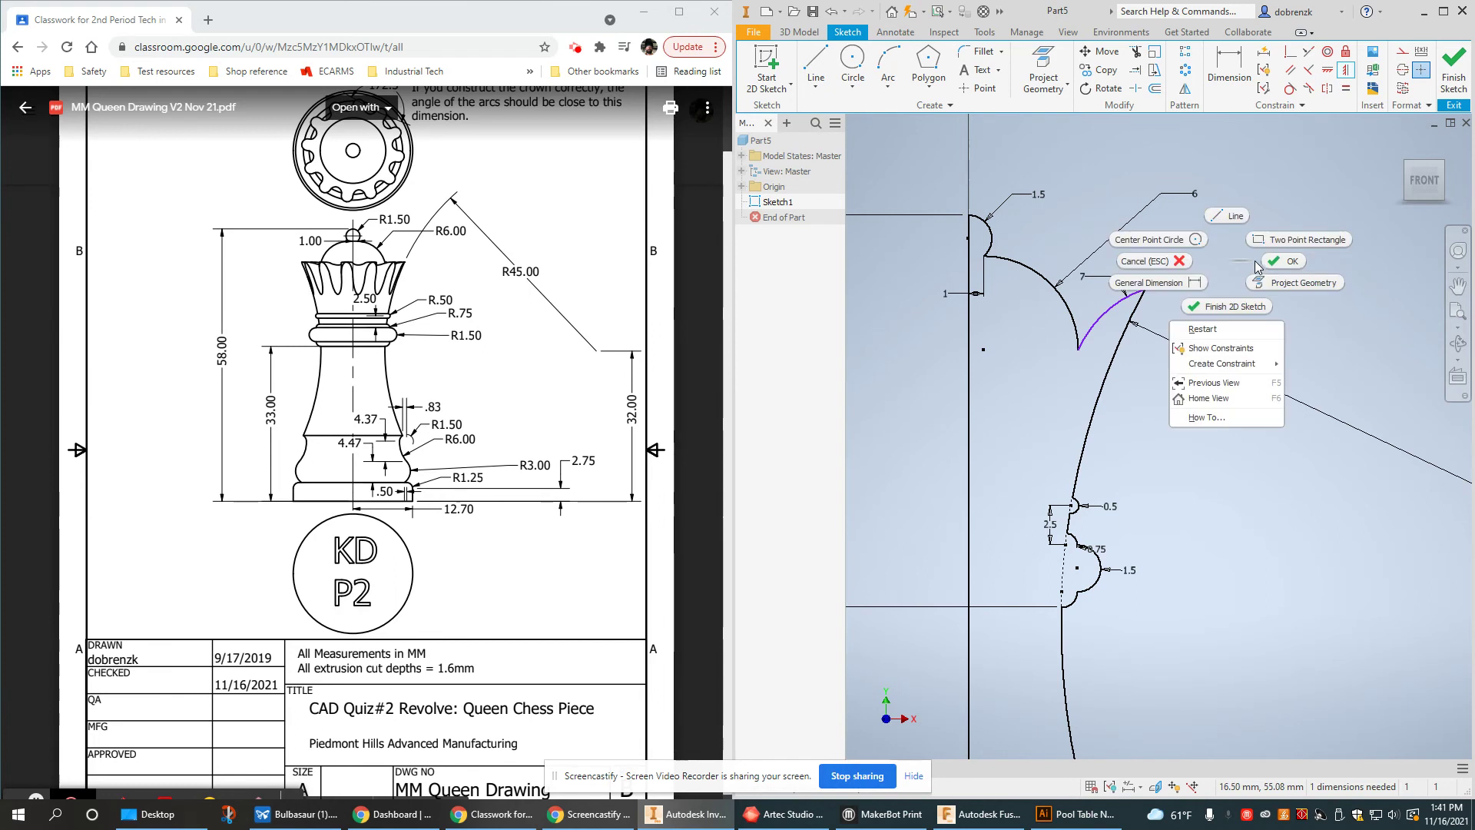
pyautogui.click(1271, 262)
# Move the outer tip of the 7 mm crown arc slightly down the 45 mm arc, comparing the crown's shape with the drawing
pyautogui.moveTo(1123, 305); pyautogui.dragTo(1160, 326)
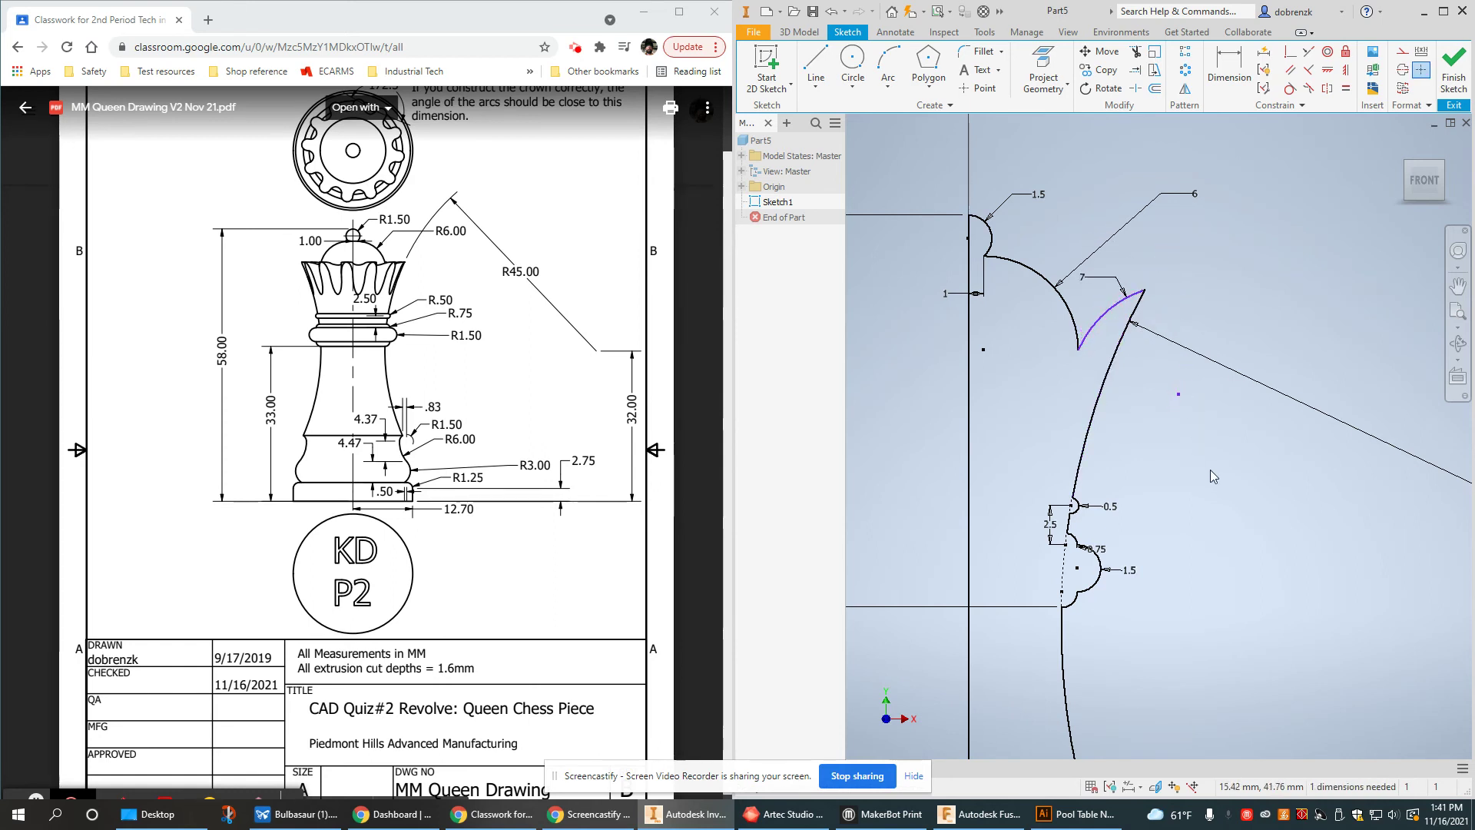
pyautogui.scroll(-3, 1223, 555)
pyautogui.moveTo(1224, 555); pyautogui.dragTo(1168, 436, button='middle')
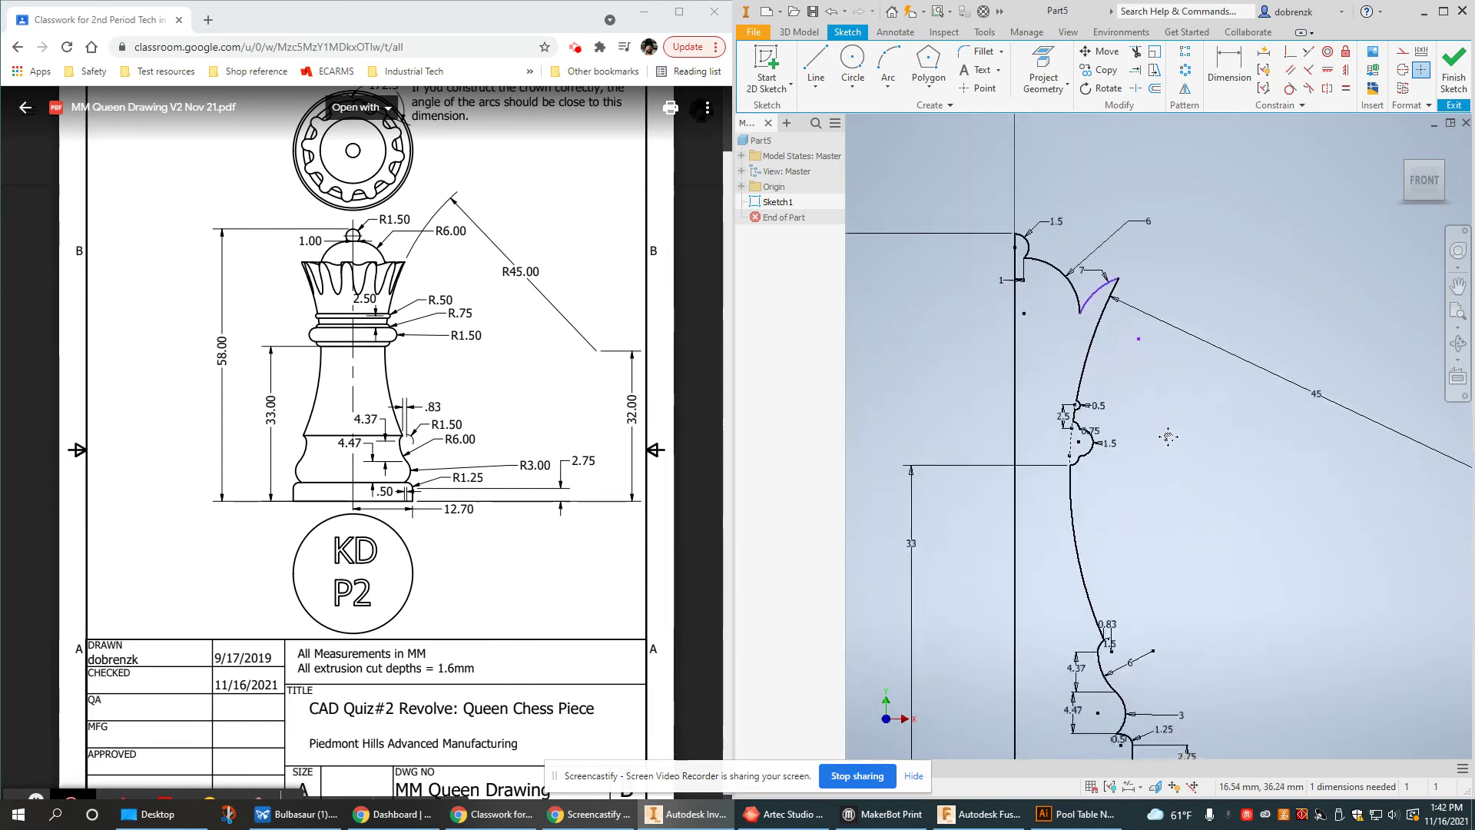
pyautogui.scroll(2, 1109, 269)
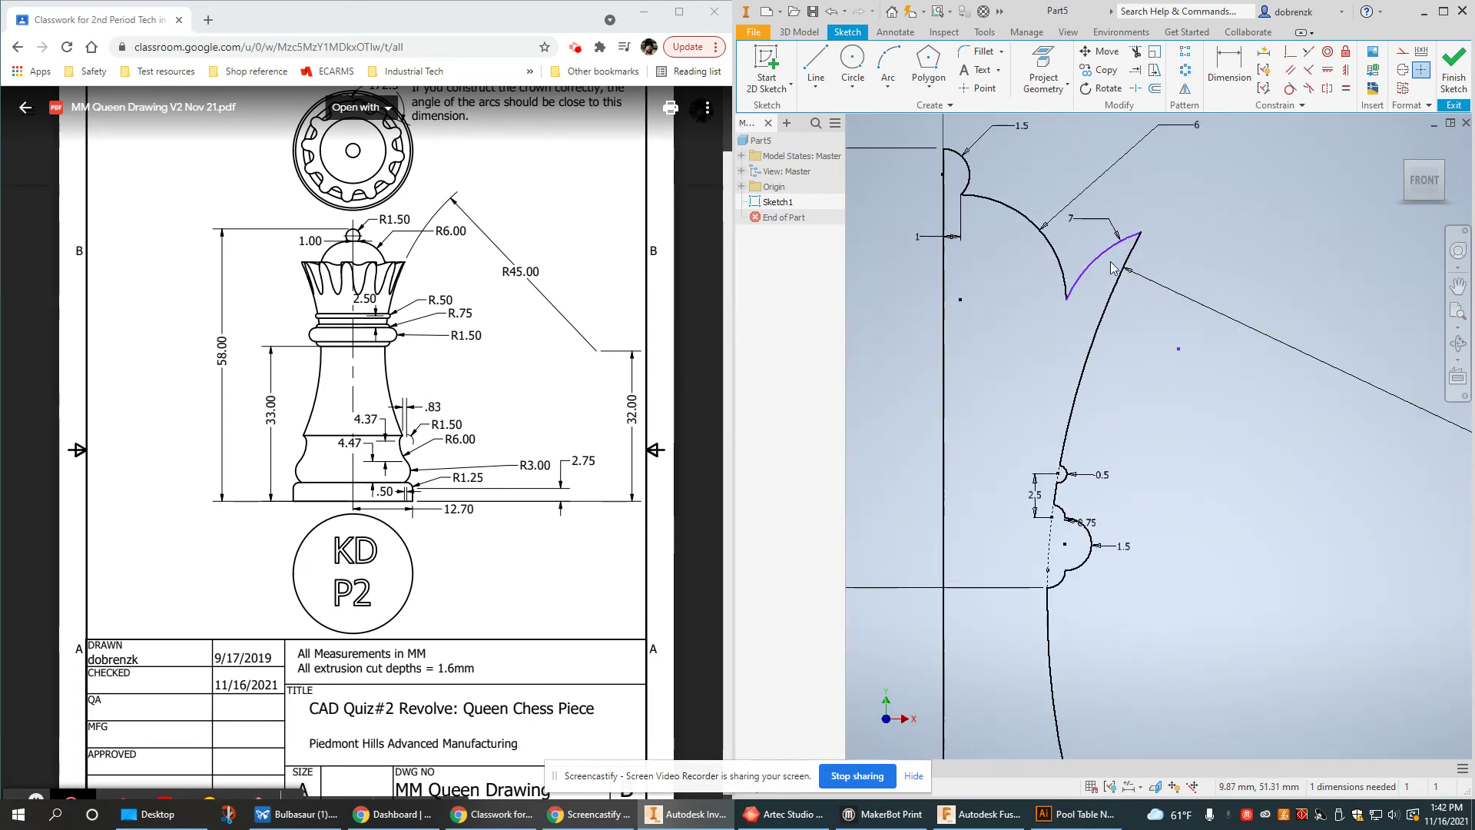
pyautogui.moveTo(1109, 250); pyautogui.dragTo(1112, 268)
pyautogui.click(407, 284)
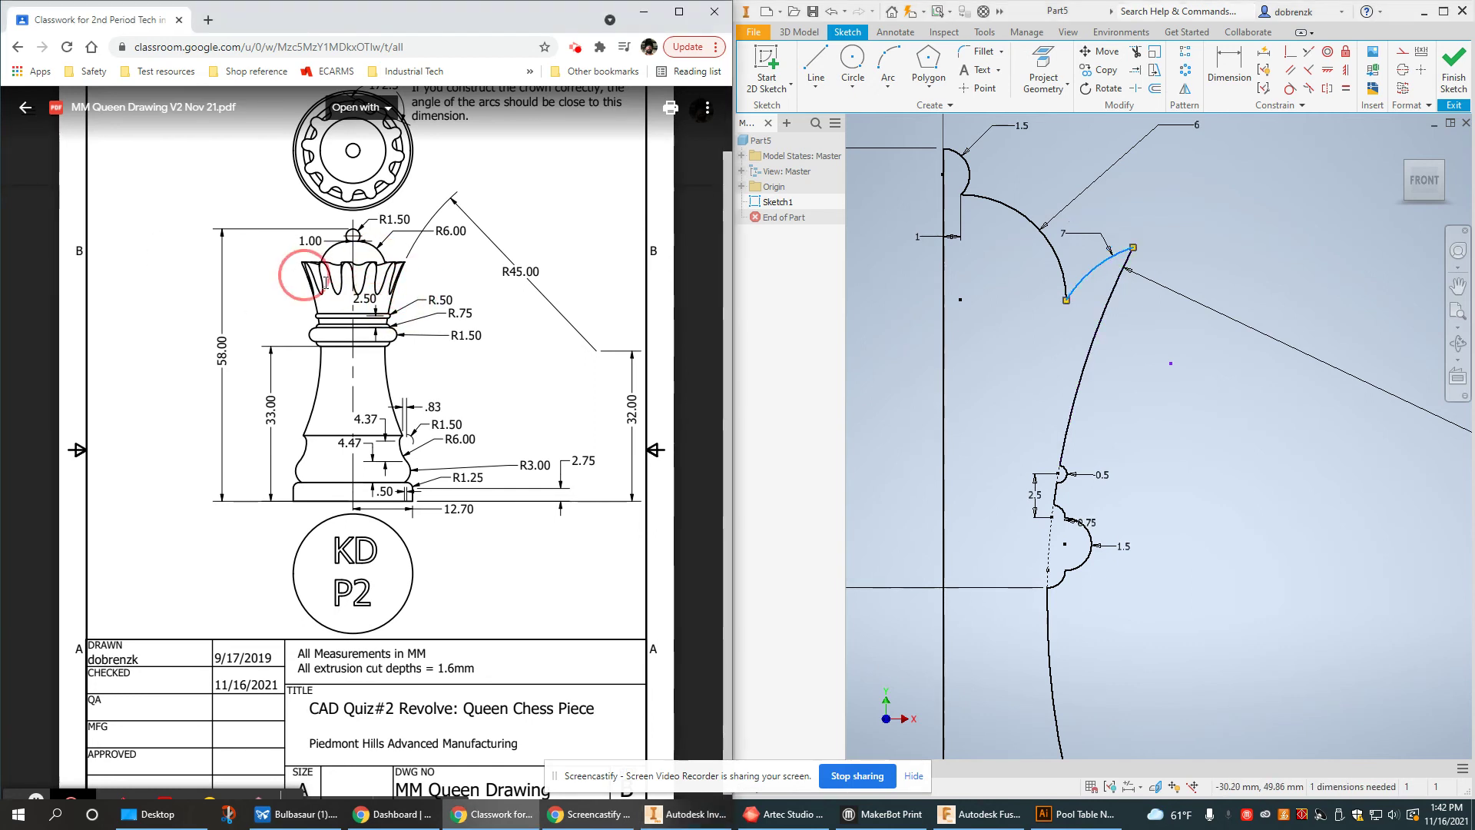
pyautogui.scroll(3, 1195, 524)
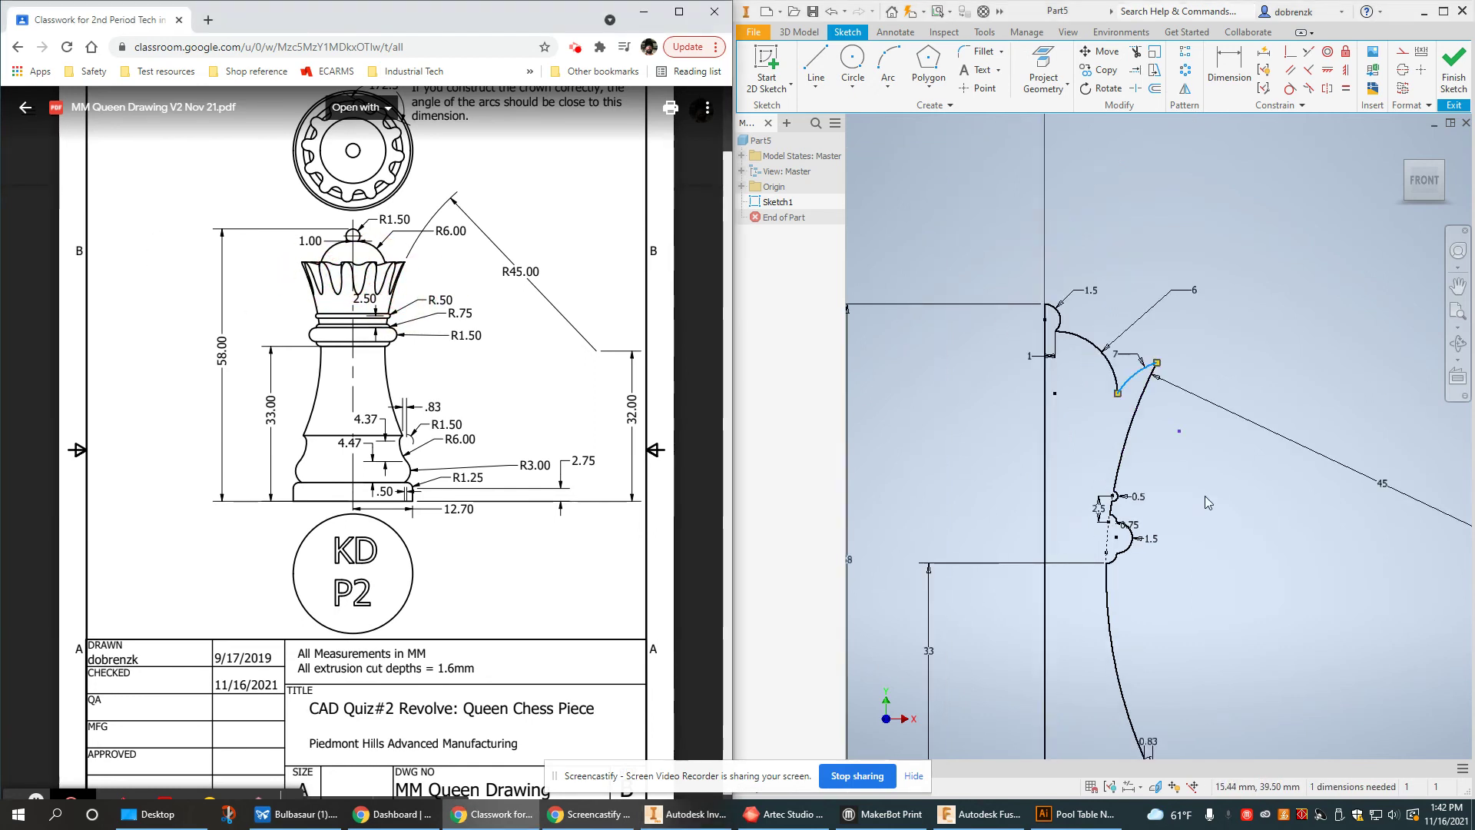
pyautogui.click(1204, 495)
pyautogui.scroll(3, 1232, 468)
pyautogui.moveTo(1241, 458); pyautogui.dragTo(1185, 337, button='middle')
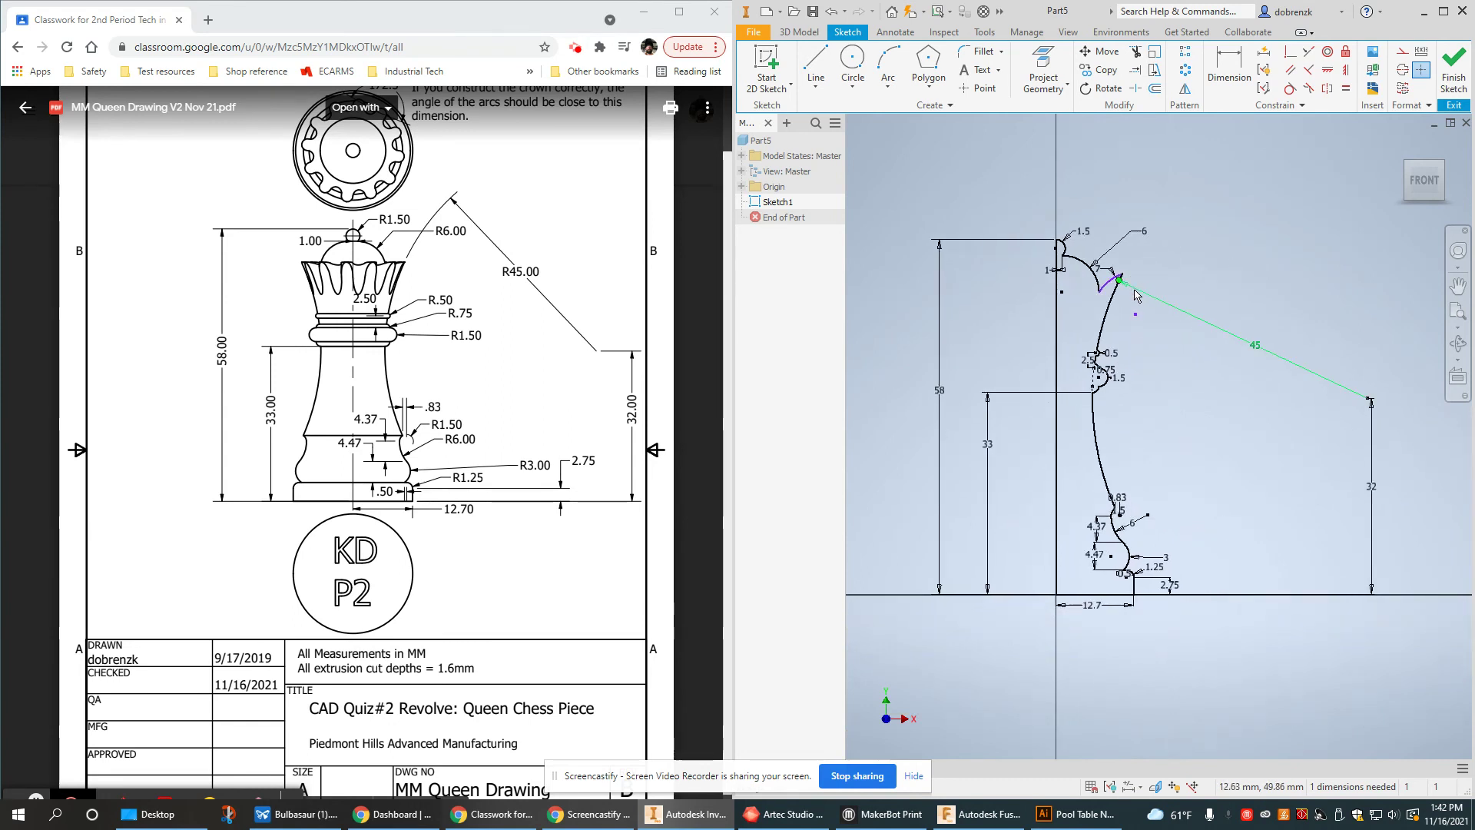
pyautogui.scroll(3, 1122, 296)
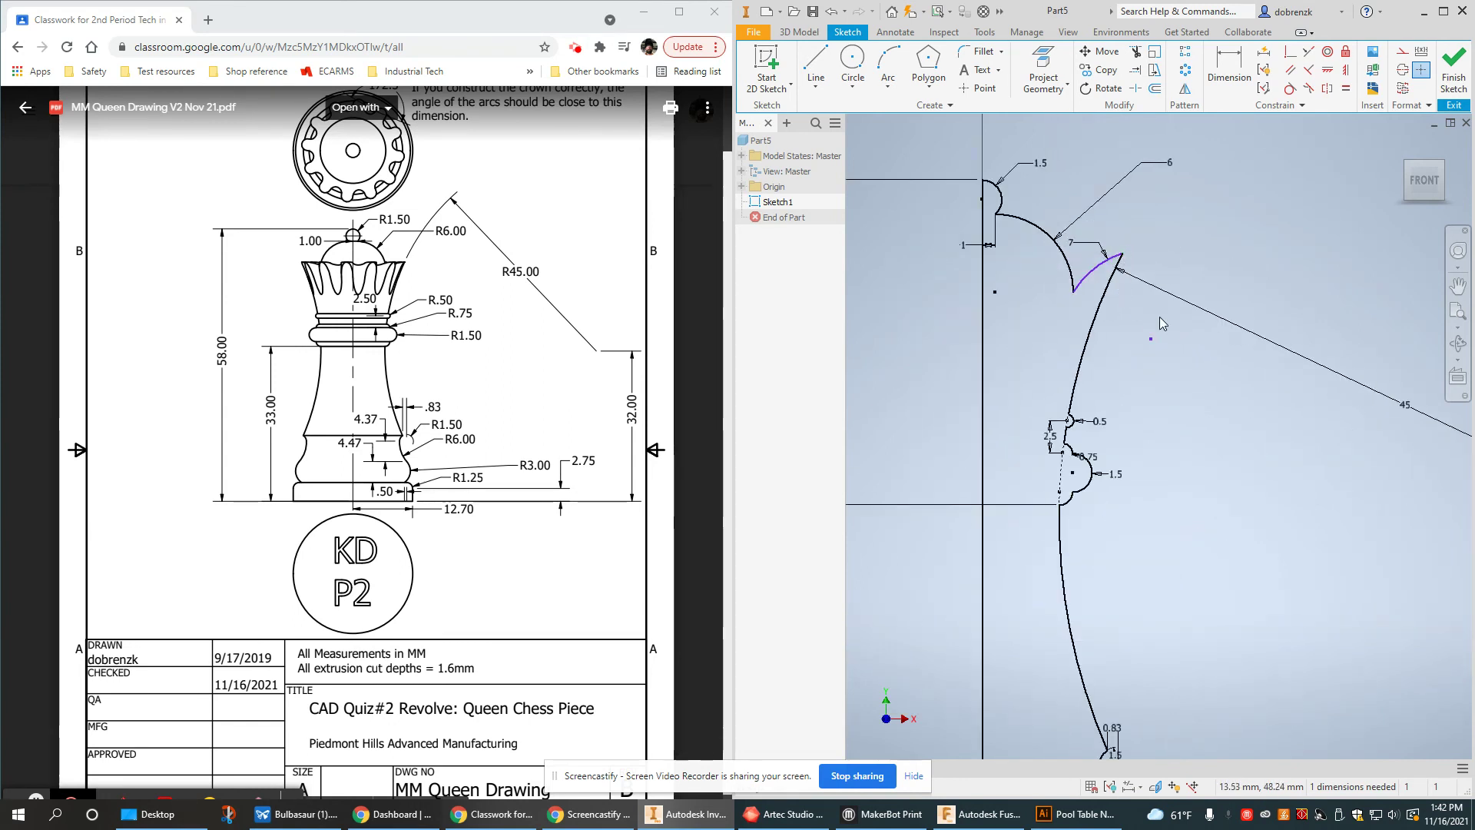
pyautogui.click(1122, 256)
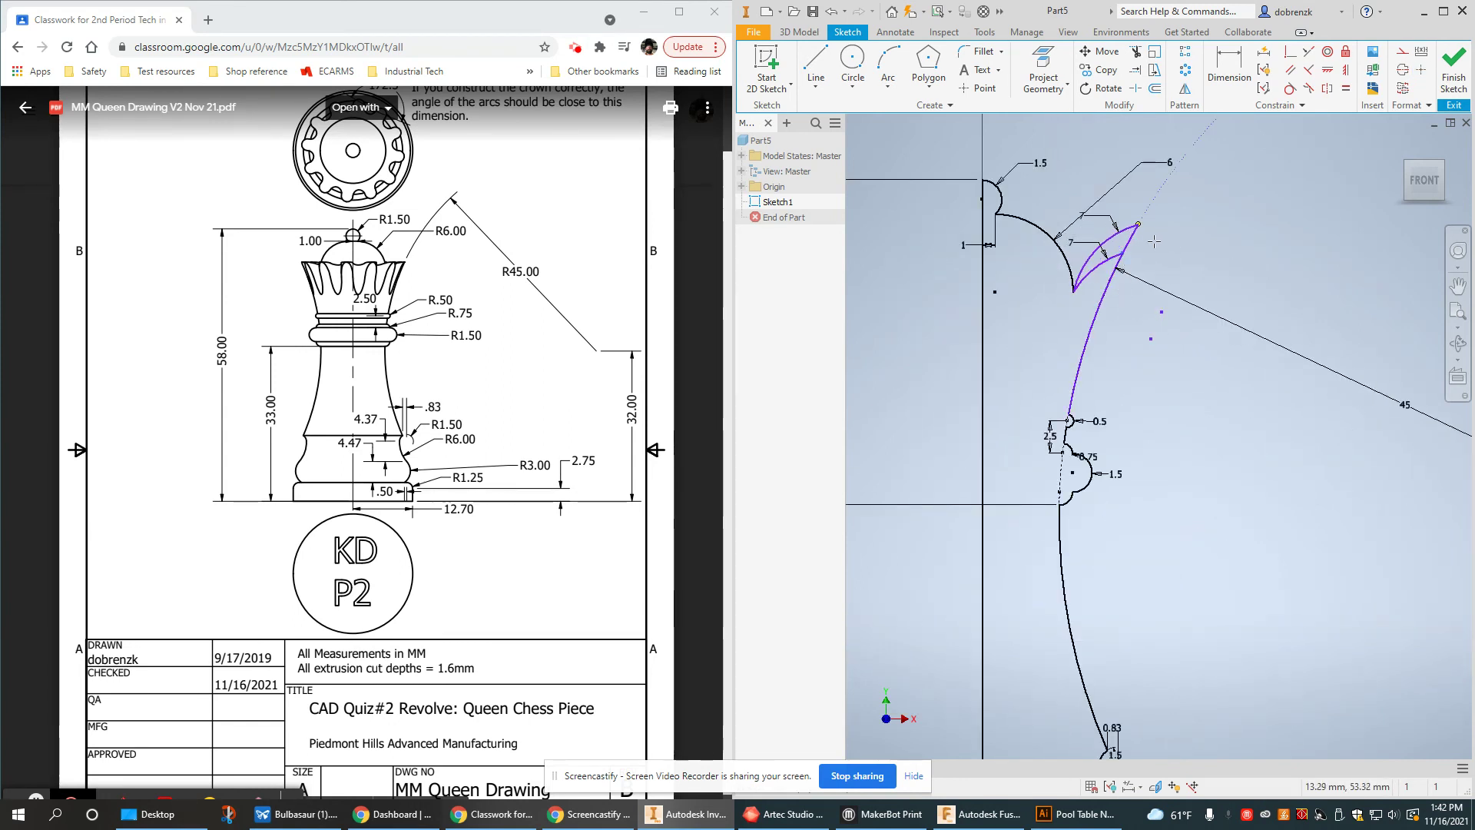
pyautogui.click(1188, 353)
# Dimension the vertical height from the base line to the crown's outer tip at 52 mm
pyautogui.click(1212, 78)
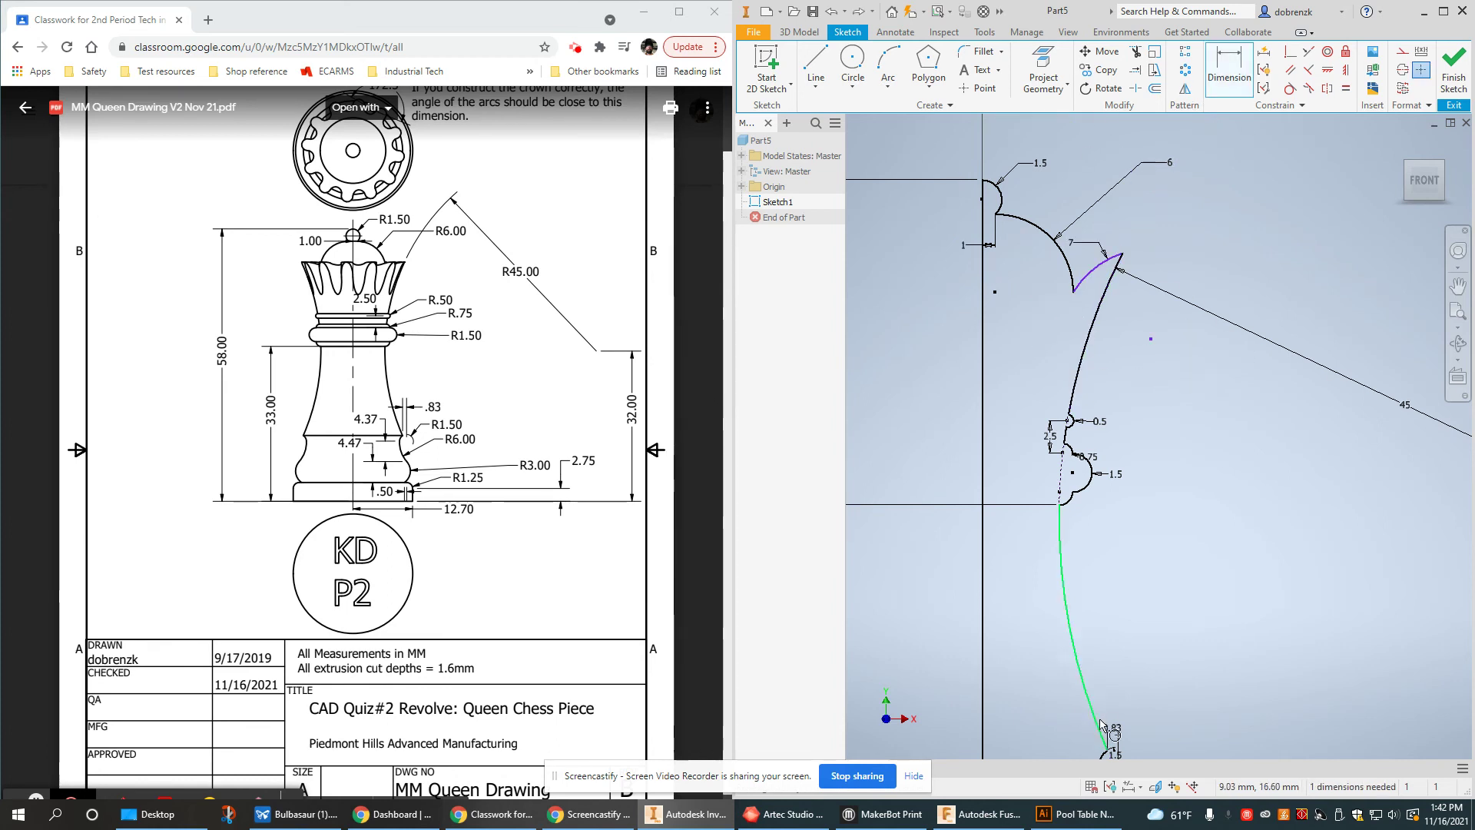
pyautogui.scroll(-3, 1154, 620)
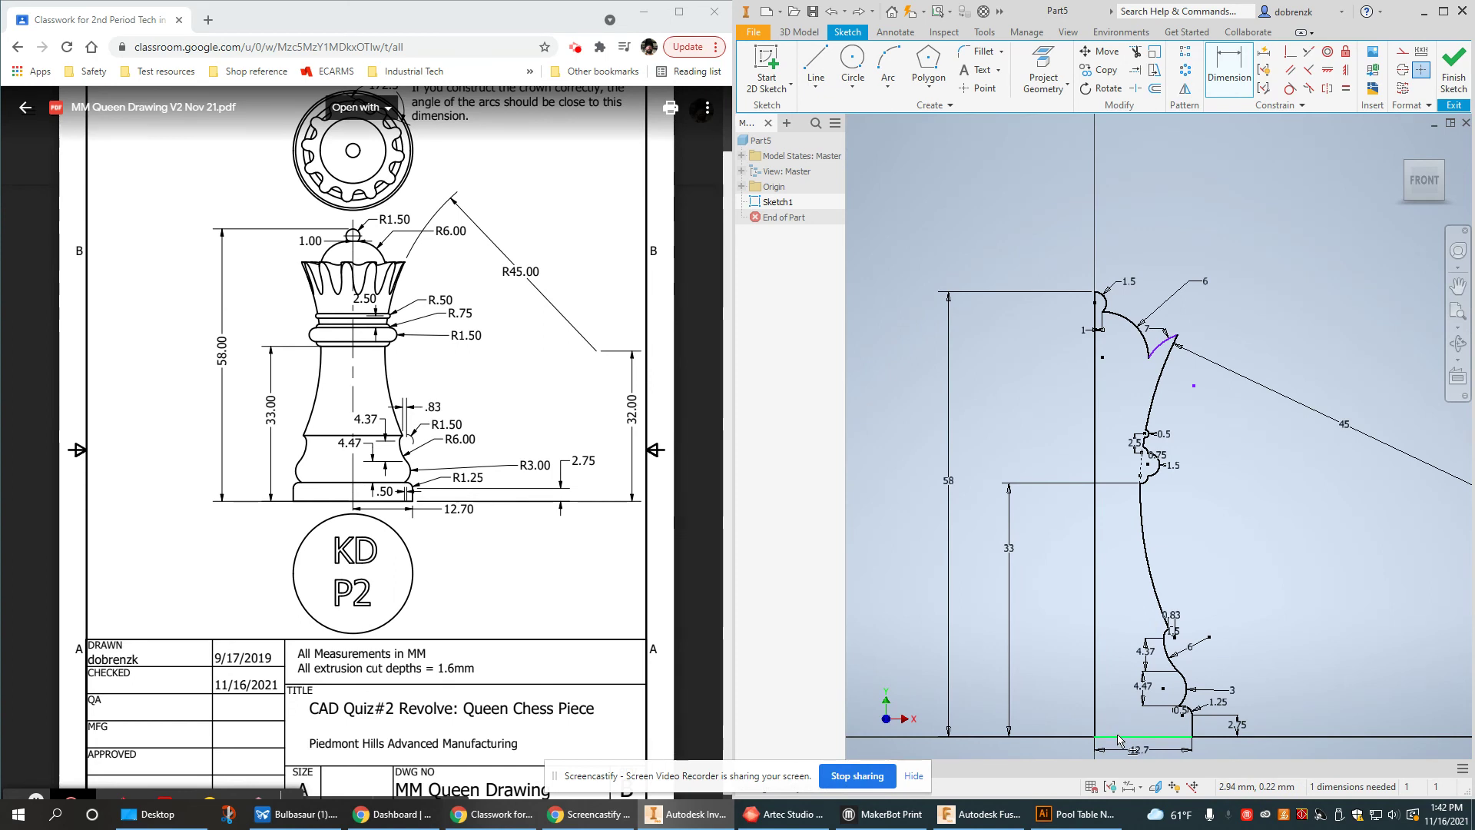
pyautogui.click(1176, 338)
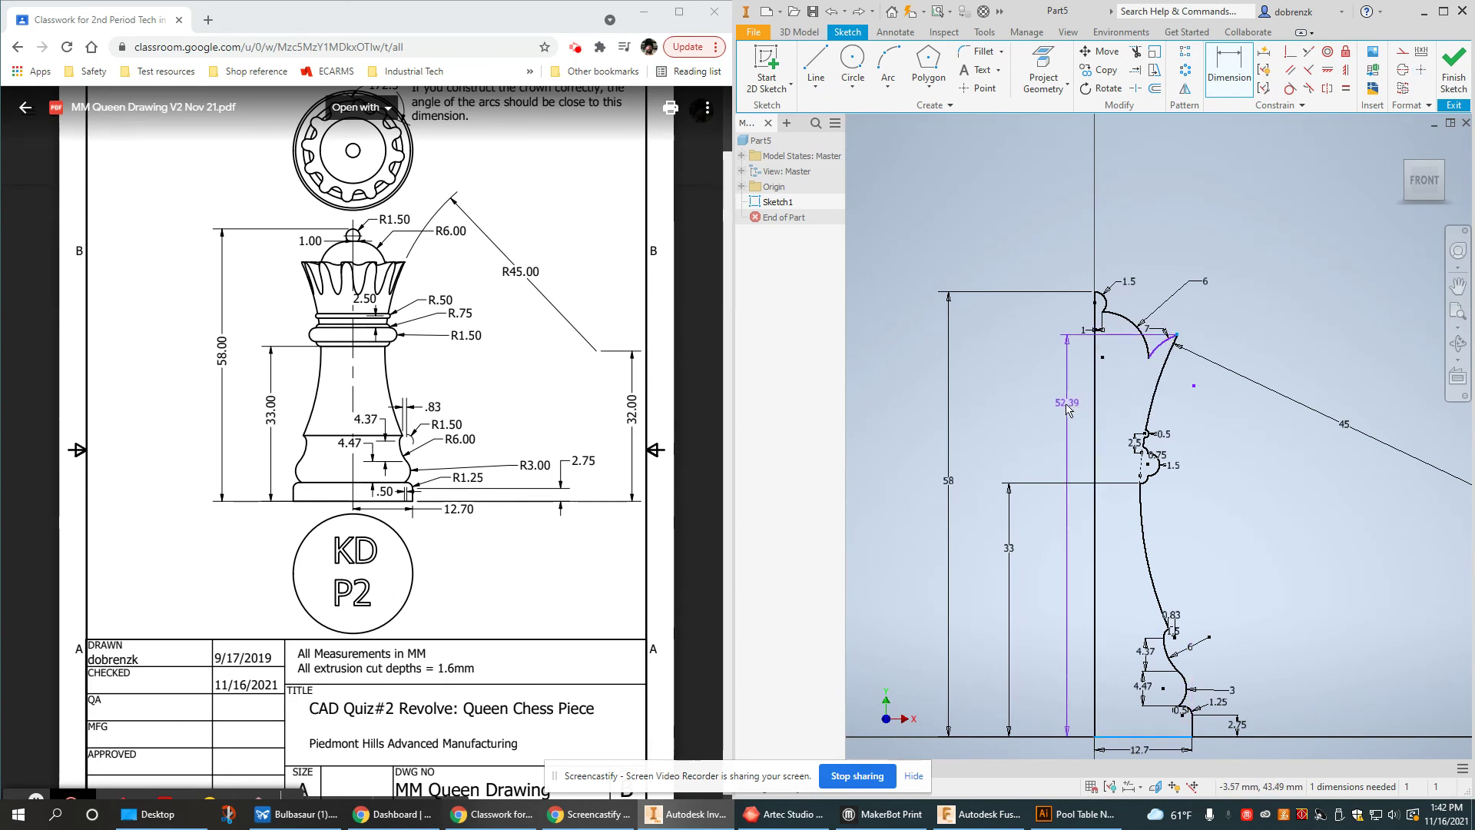
pyautogui.click(998, 402)
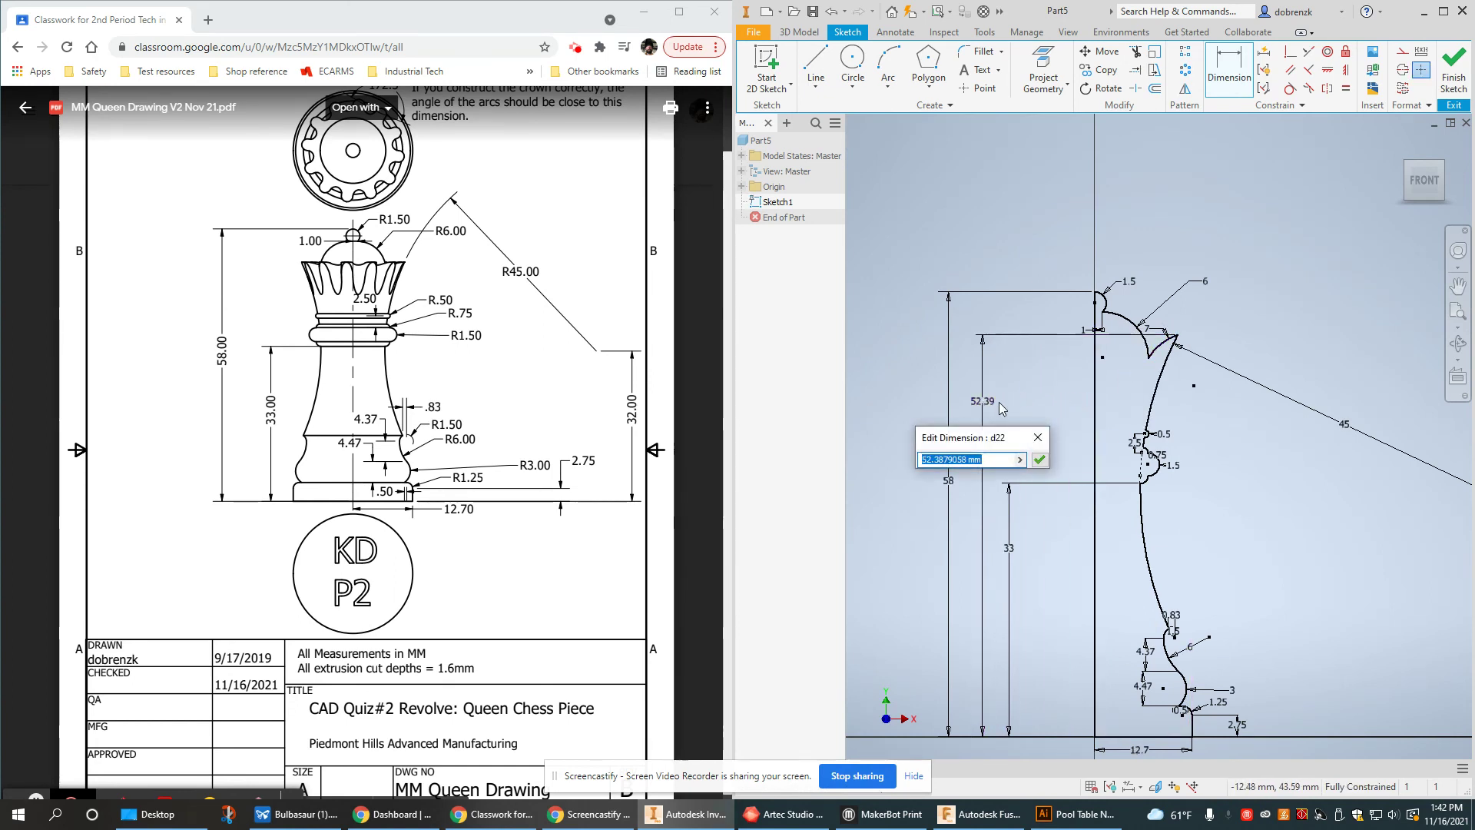
pyautogui.write('52')
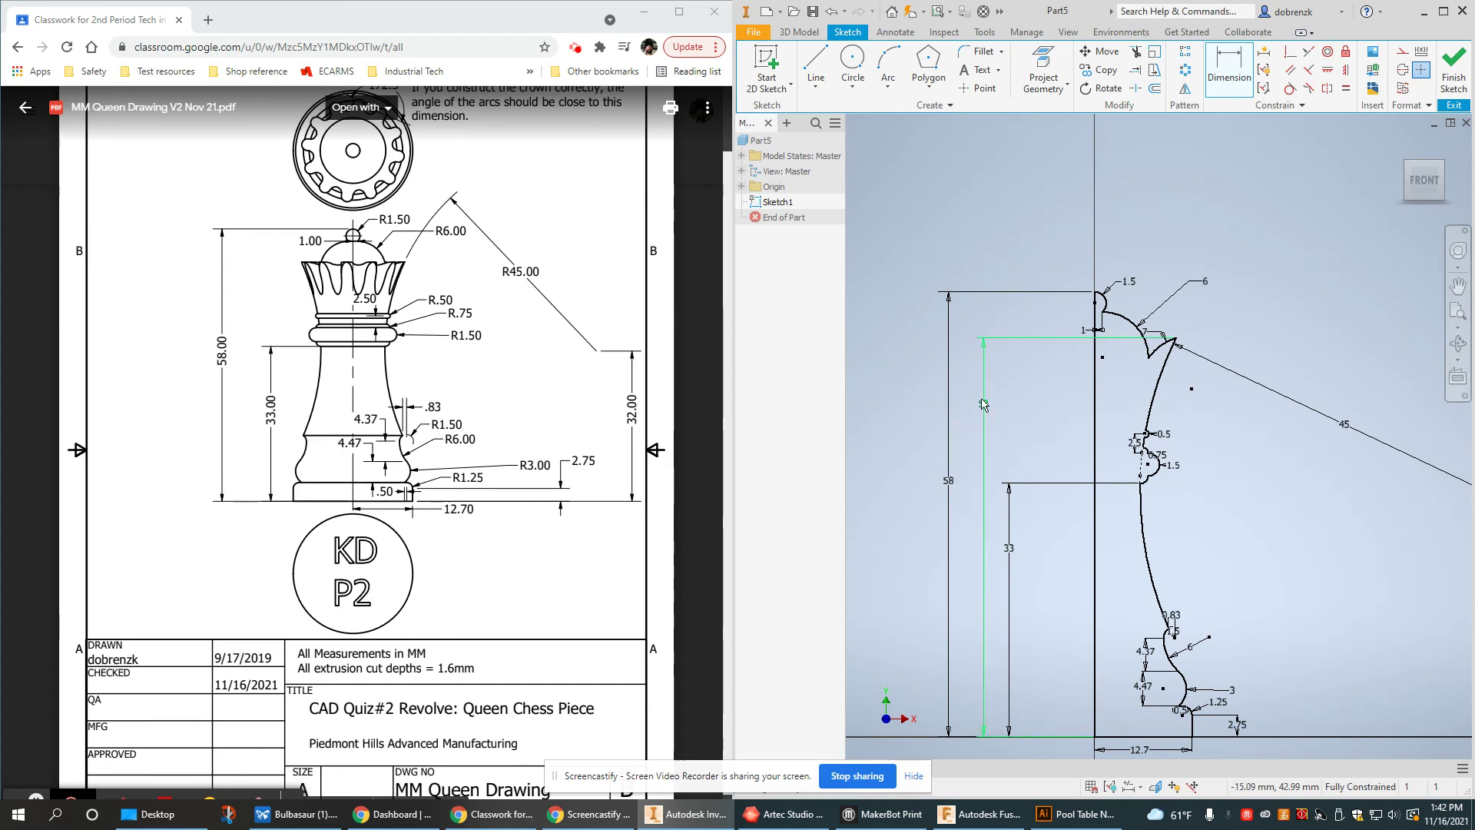
pyautogui.scroll(2, 1153, 449)
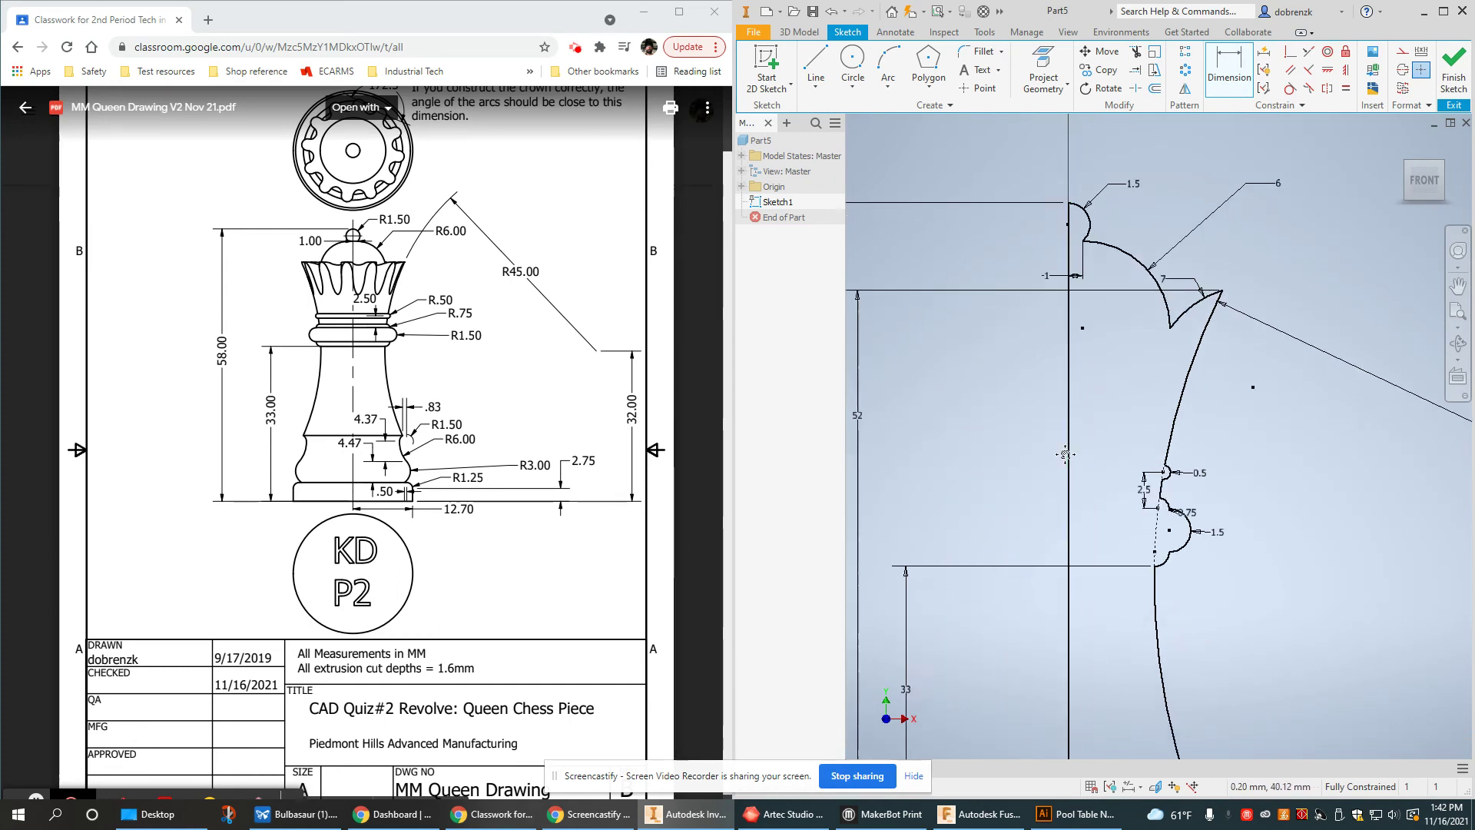
pyautogui.scroll(-2, 1084, 382)
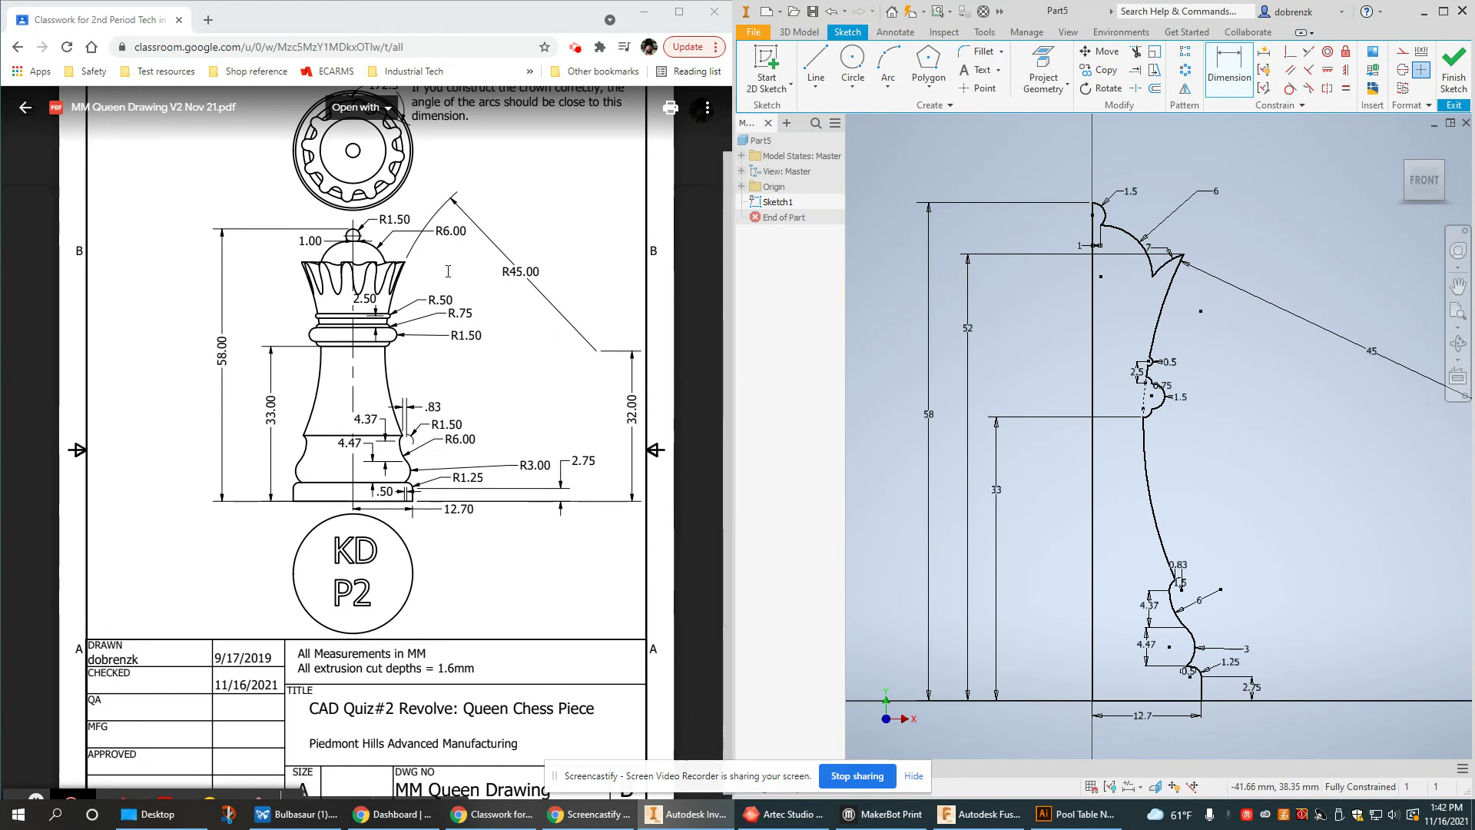
# Revolve the queen's half profile a full 360 degrees about its straight vertical centre line to form a solid
pyautogui.click(357, 237)
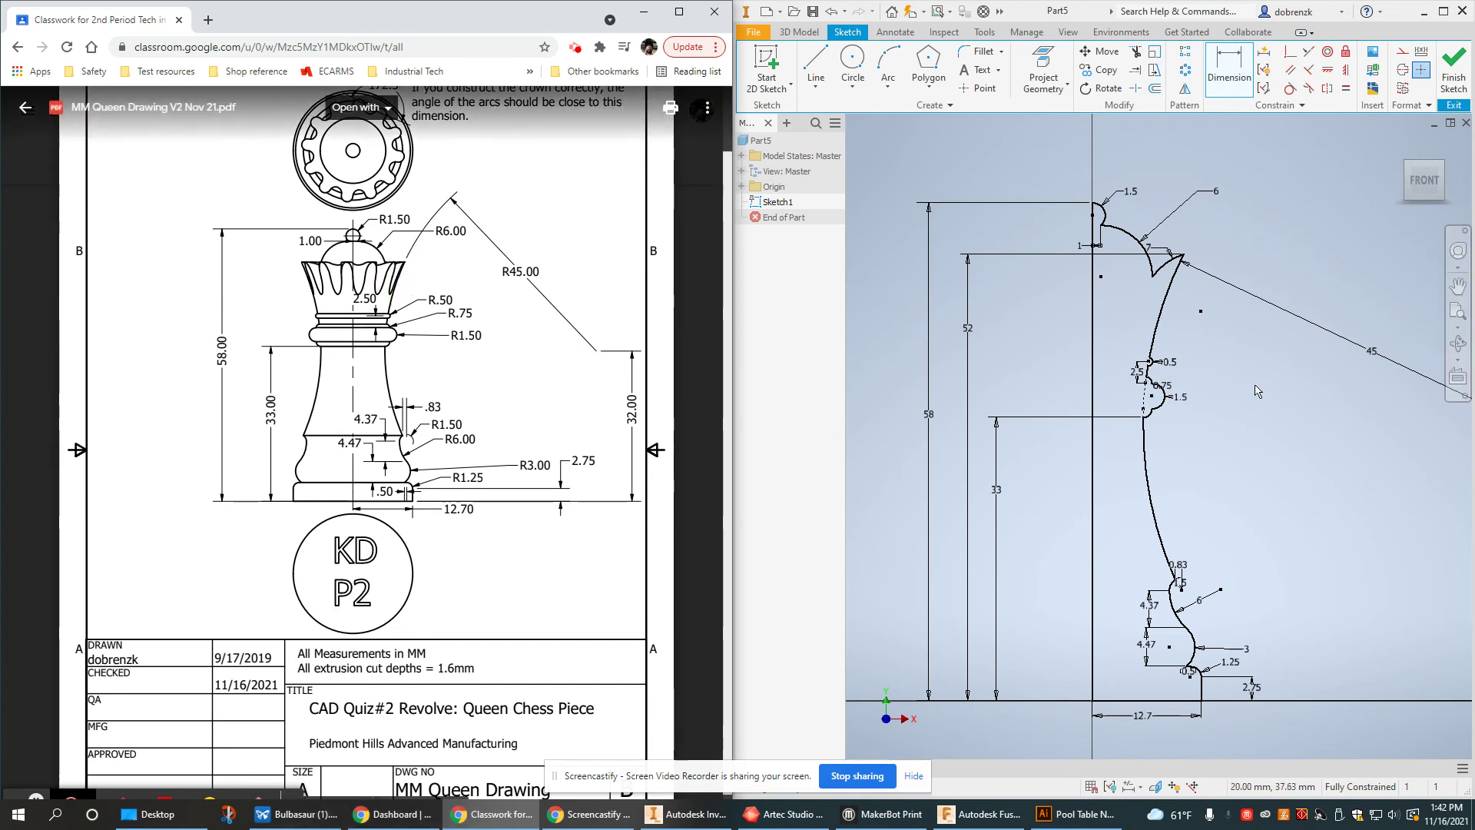
pyautogui.click(791, 34)
pyautogui.click(851, 63)
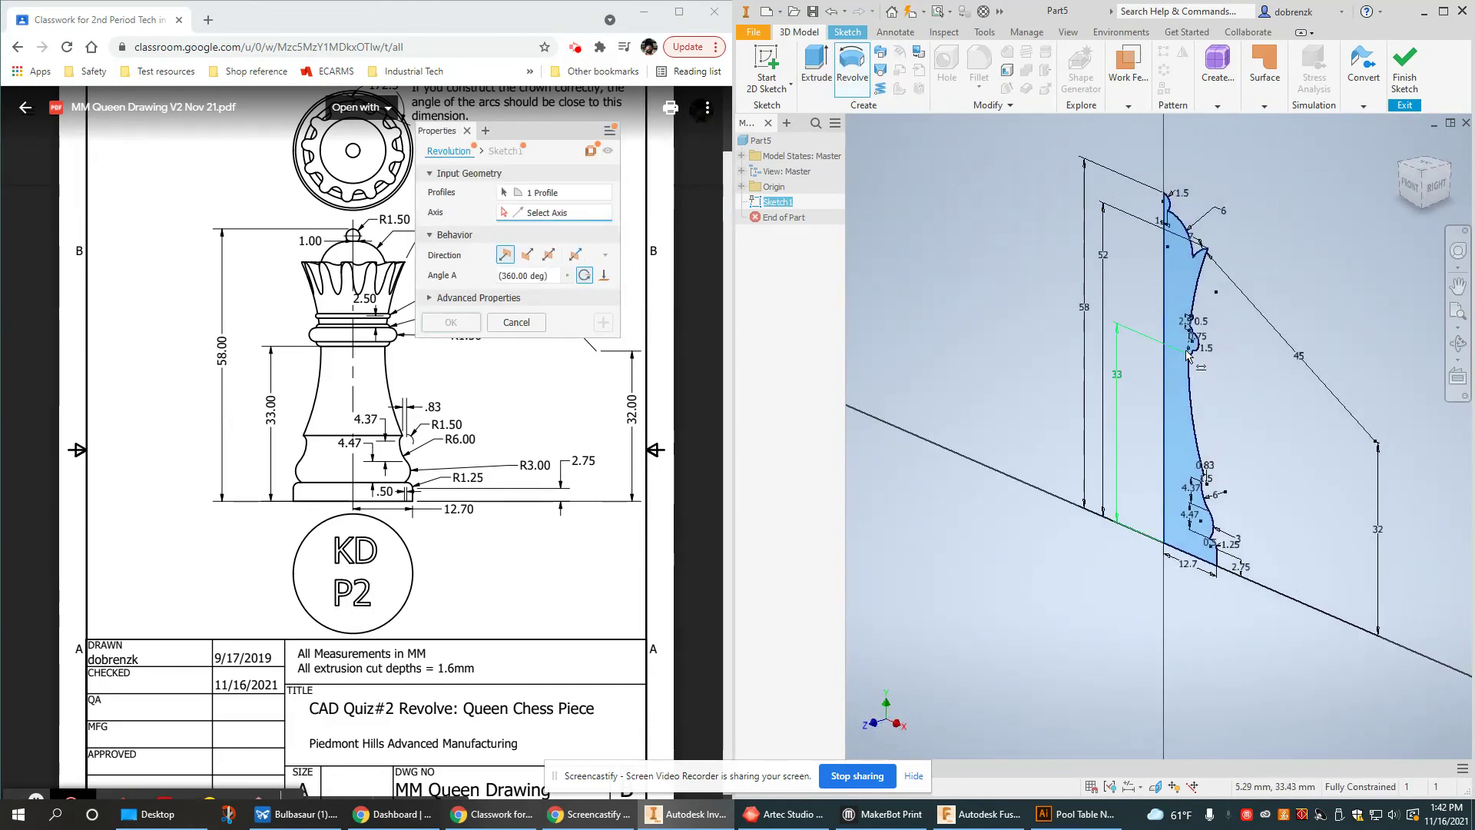
pyautogui.scroll(-5, 1187, 353)
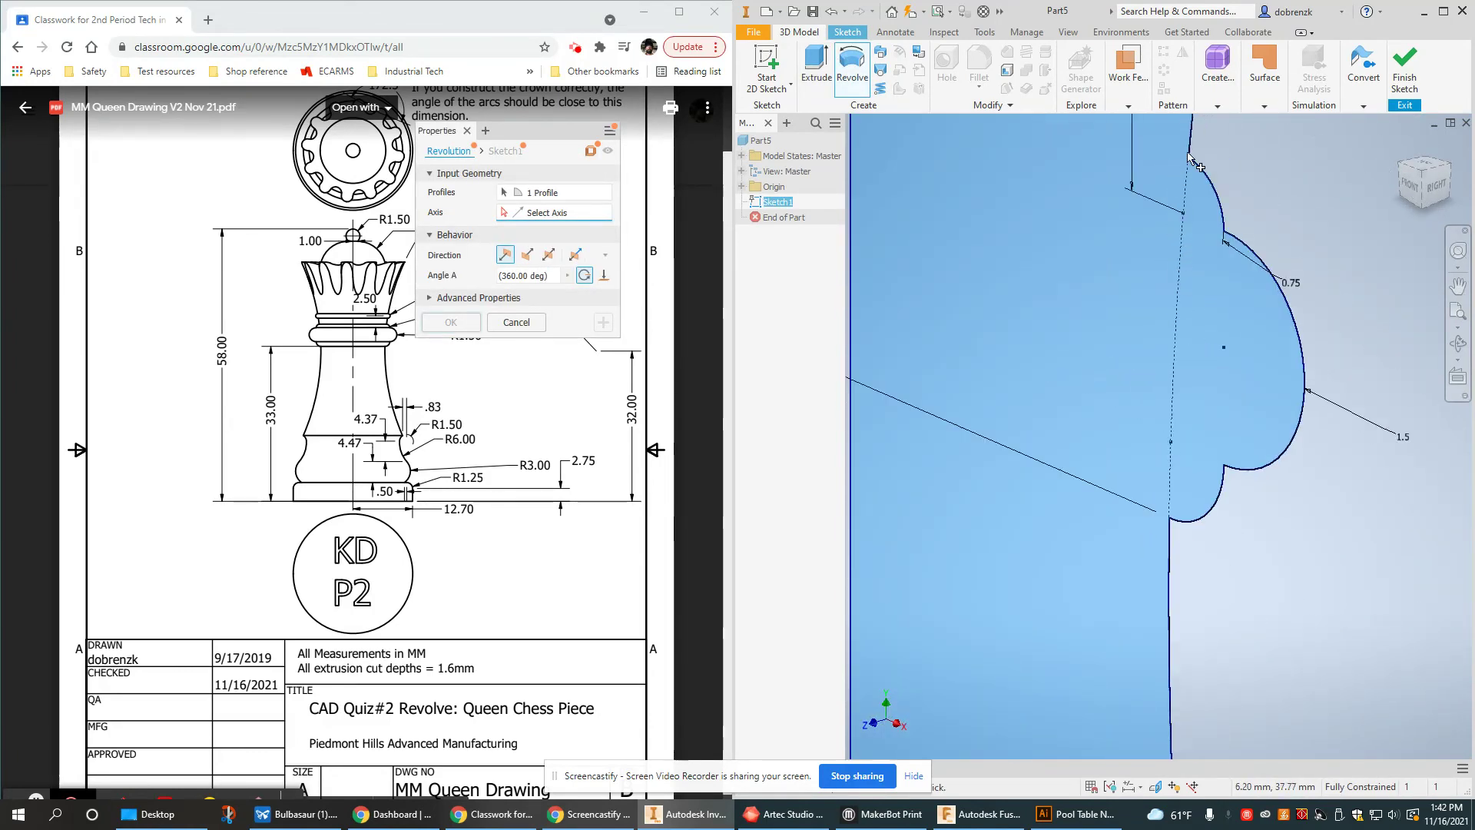
pyautogui.moveTo(1223, 327); pyautogui.dragTo(1132, 512, button='middle')
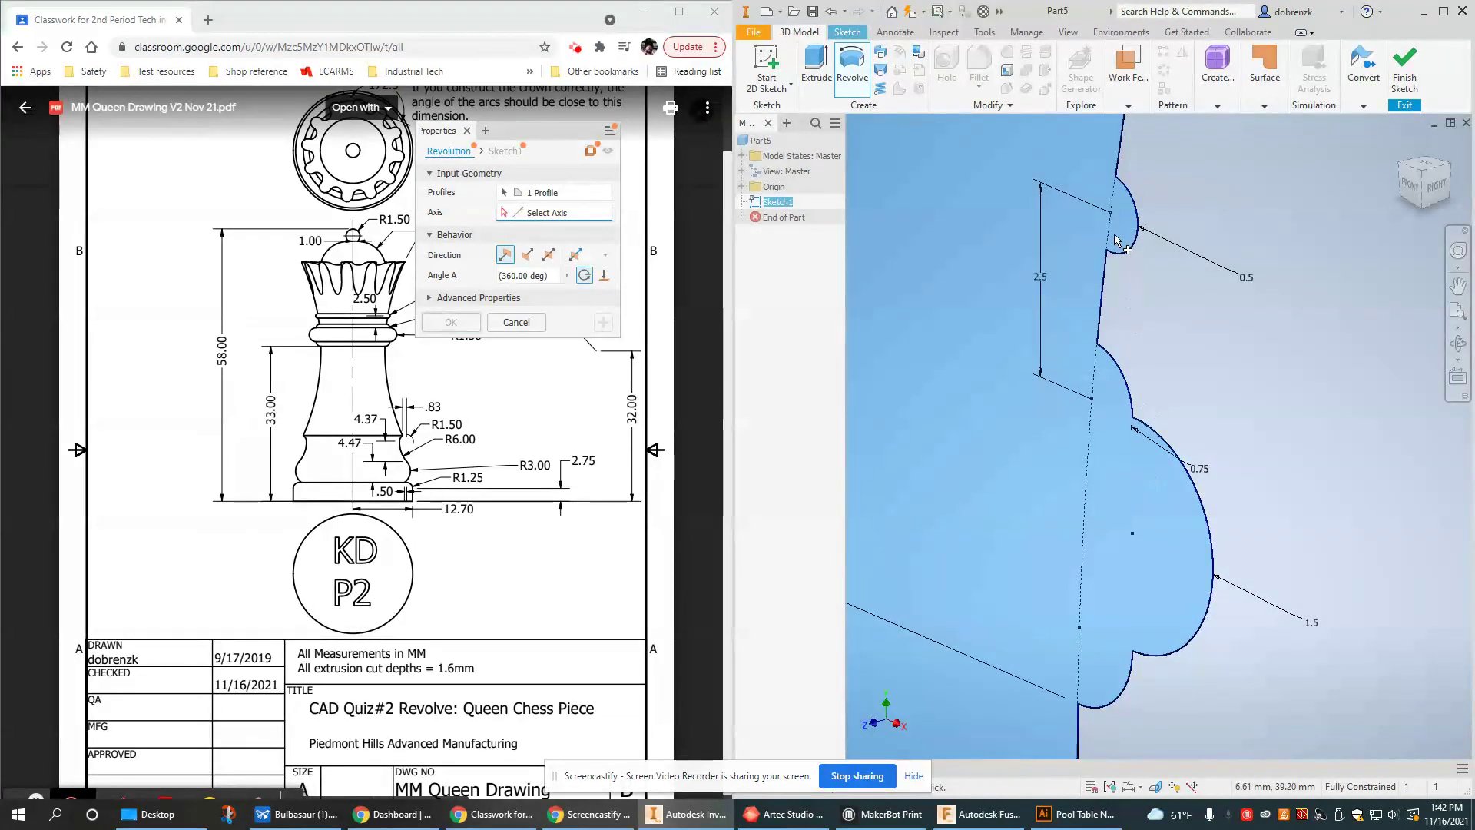
pyautogui.scroll(6, 1094, 535)
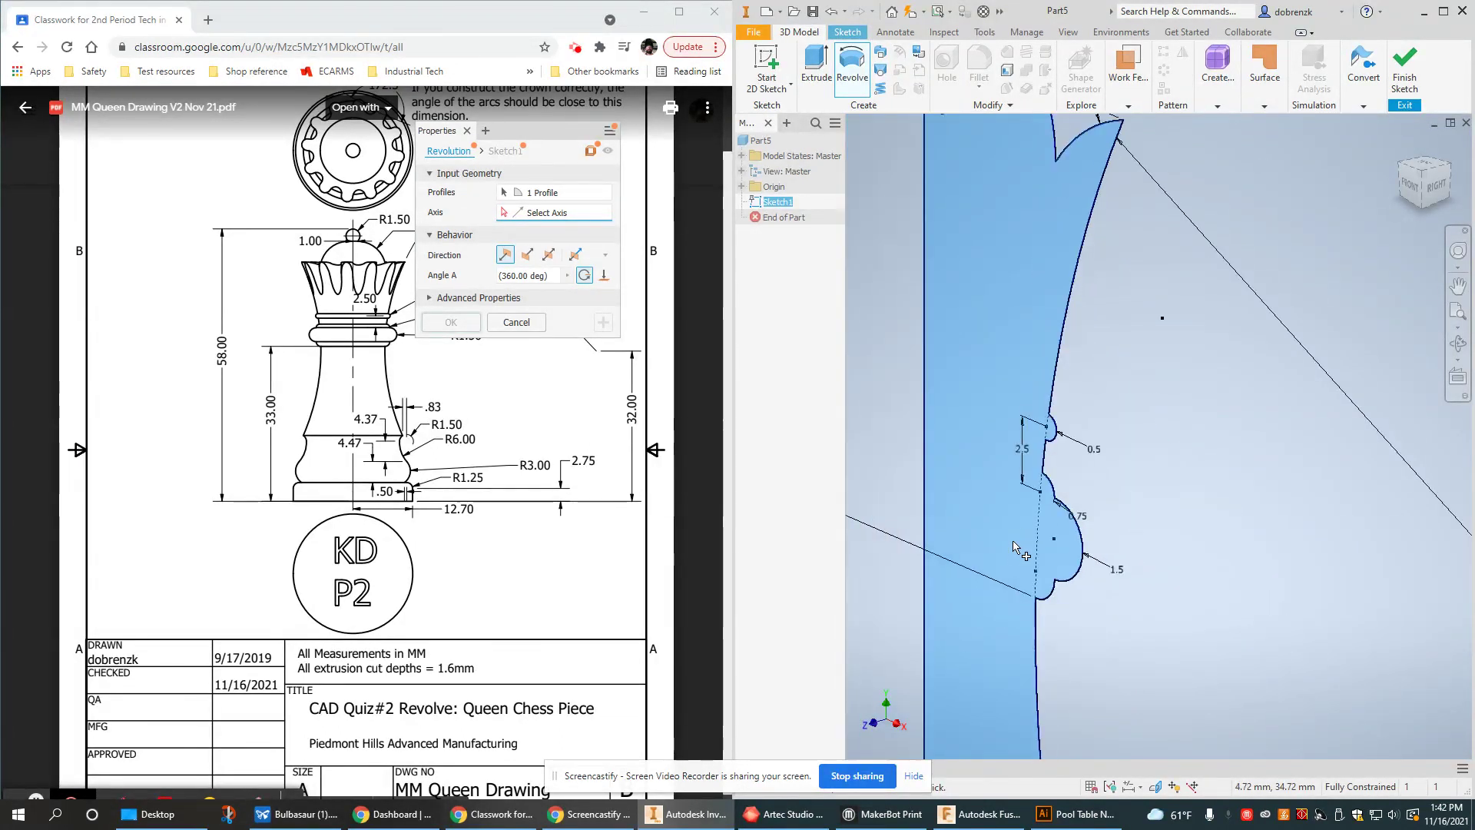
pyautogui.moveTo(1042, 533); pyautogui.dragTo(1068, 441, button='middle')
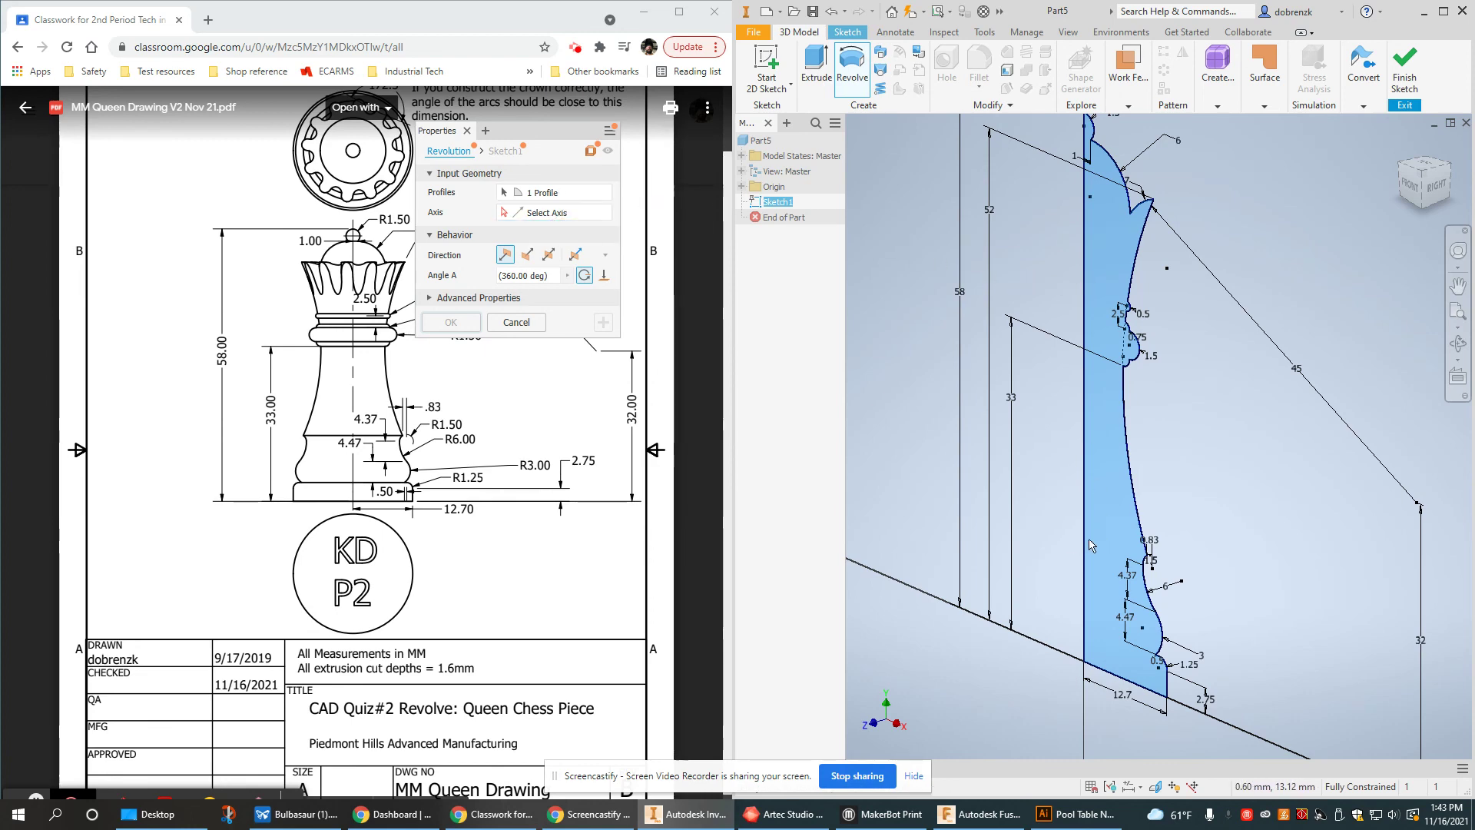
pyautogui.keyDown('shift'); pyautogui.moveTo(1110, 542); pyautogui.dragTo(1133, 510, button='middle'); pyautogui.keyUp('shift')
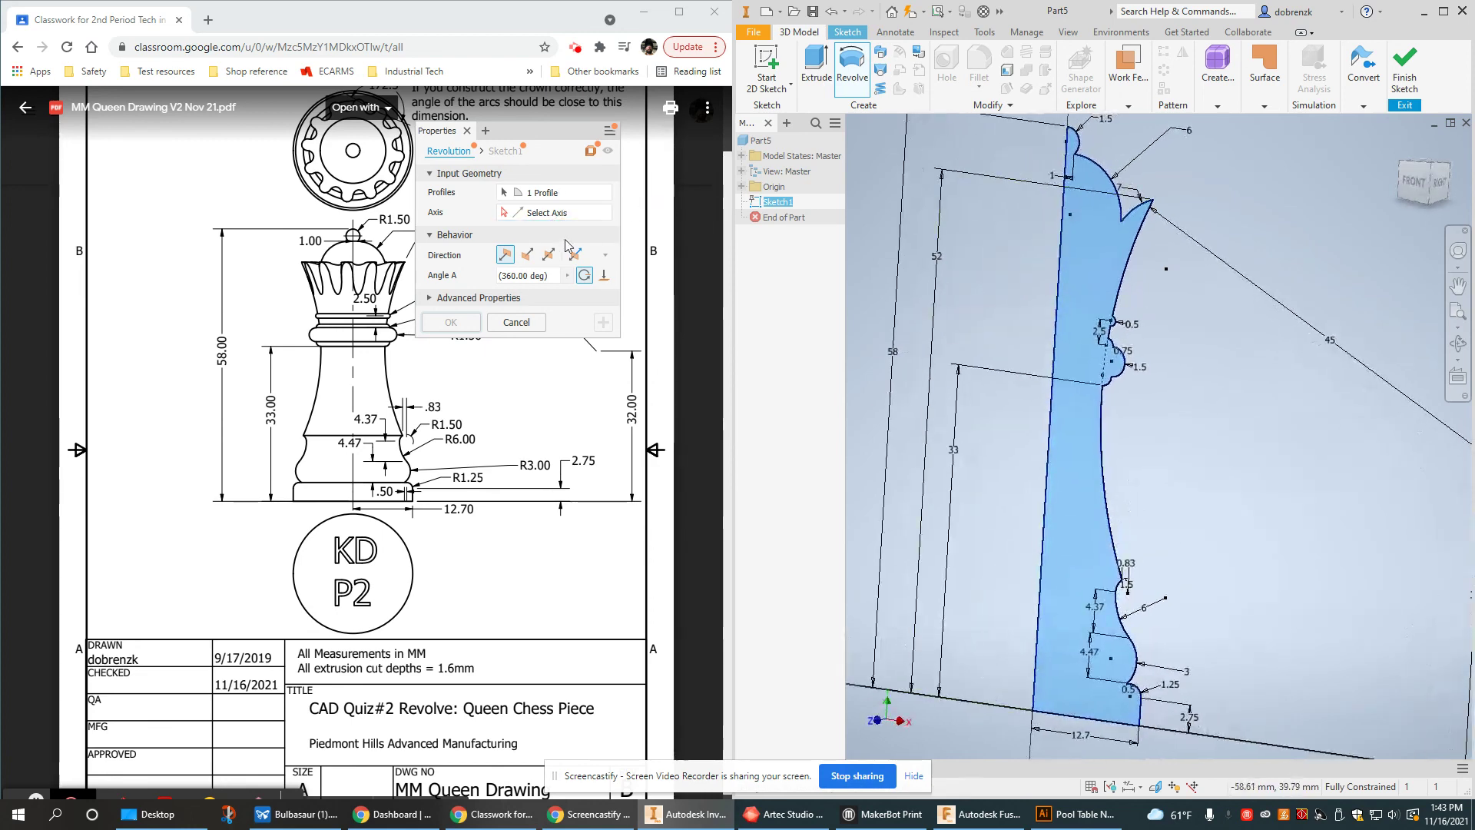
pyautogui.click(1041, 433)
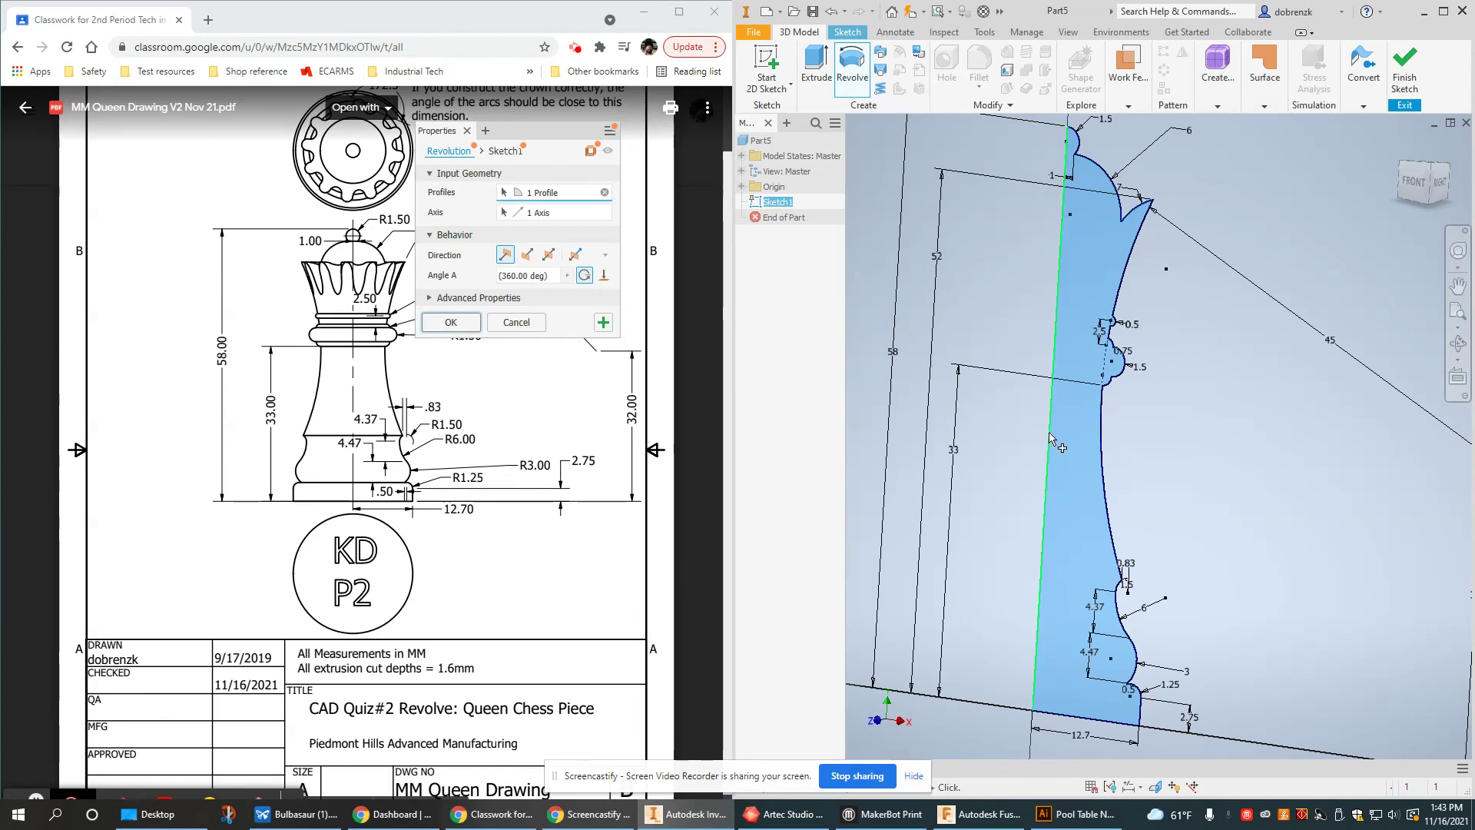
pyautogui.moveTo(1153, 560); pyautogui.dragTo(1165, 521, button='middle')
pyautogui.keyDown('shift'); pyautogui.moveTo(1213, 583); pyautogui.dragTo(1214, 438, button='middle'); pyautogui.keyUp('shift')
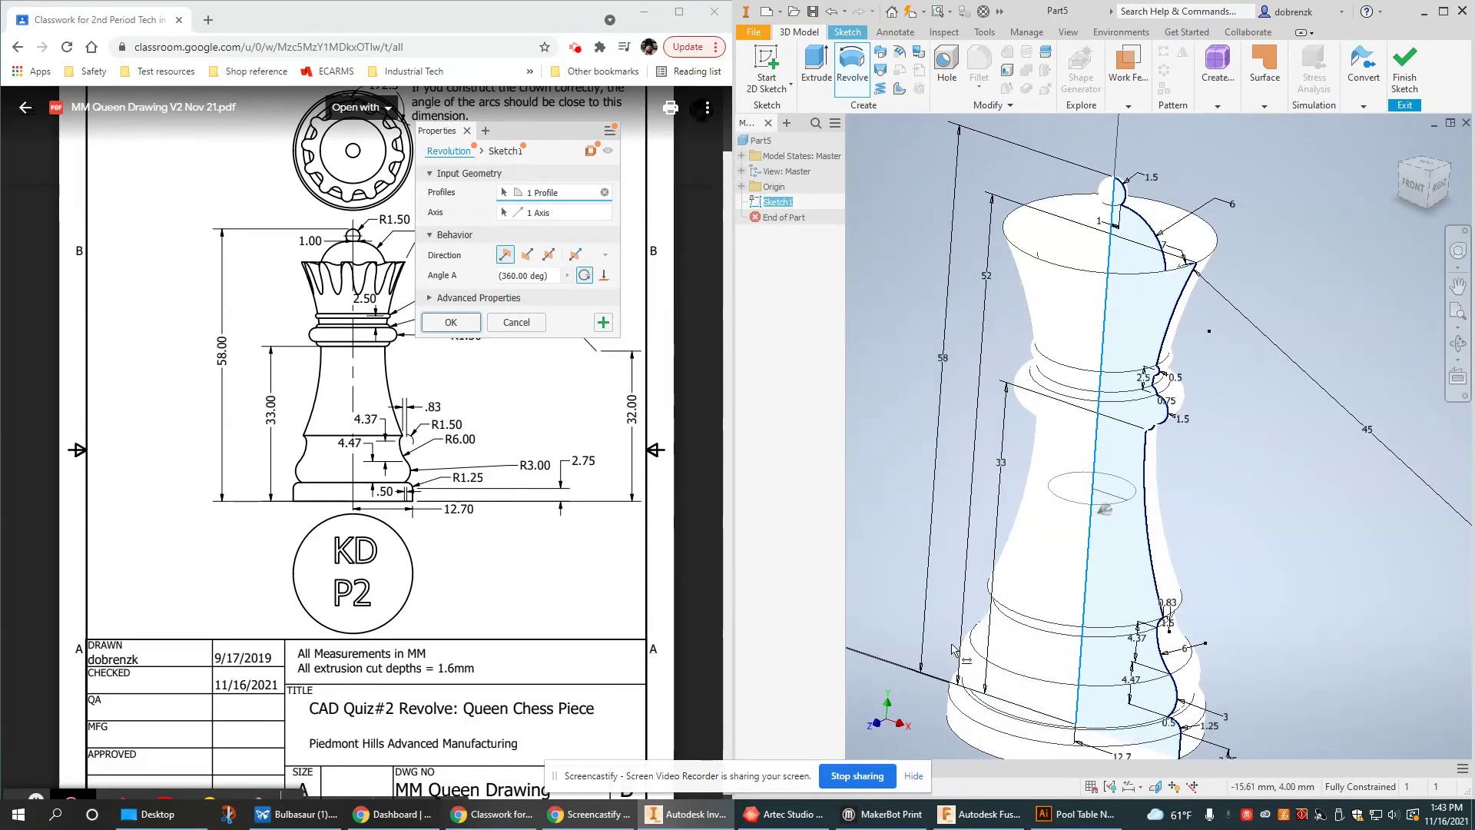
pyautogui.click(451, 321)
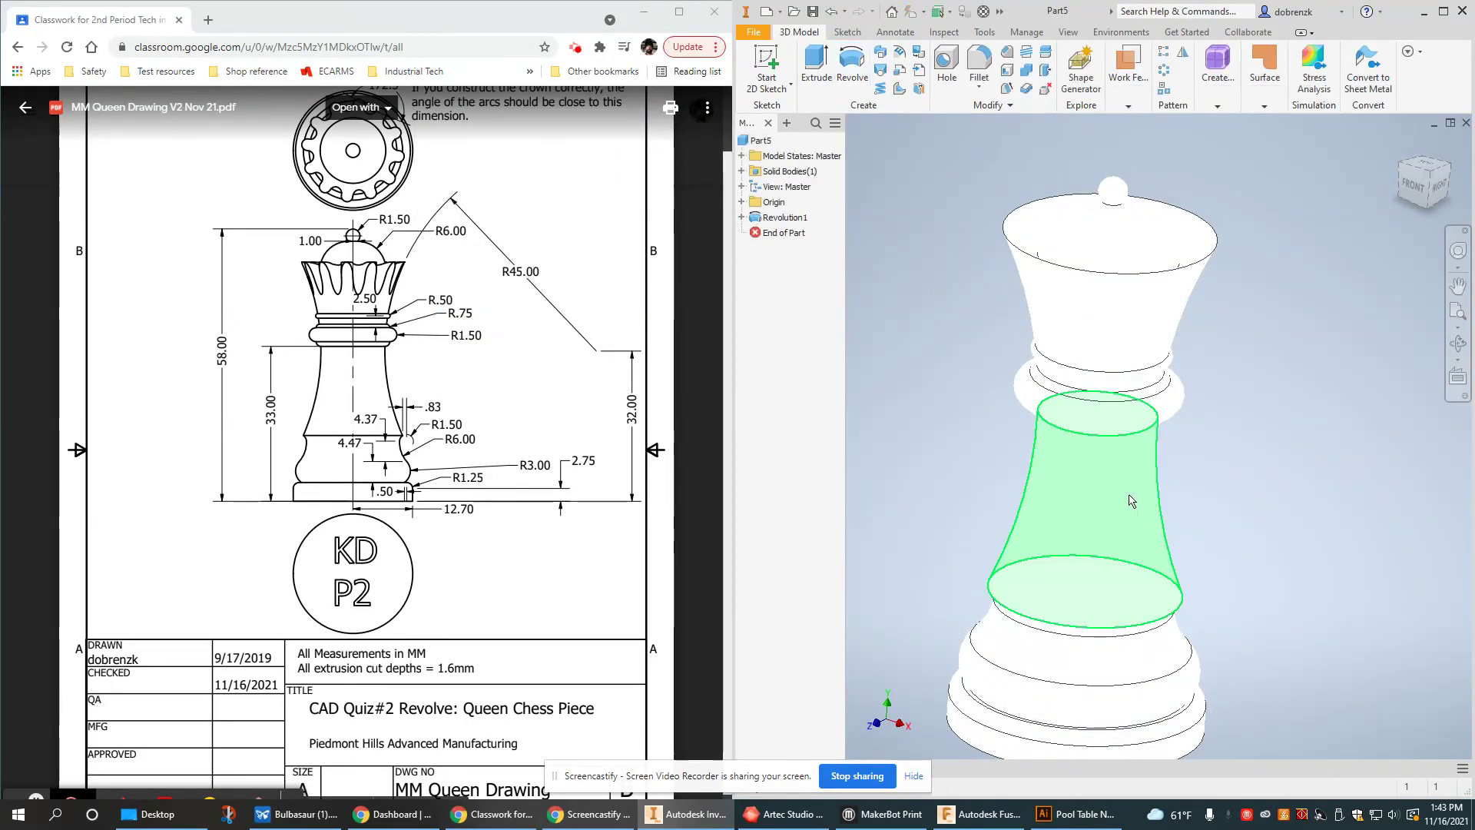
# Assign the ABS Plastic material from the Inventor Material Library to the queen
pyautogui.keyDown('shift'); pyautogui.moveTo(1113, 530); pyautogui.dragTo(1145, 500, button='middle'); pyautogui.keyUp('shift')
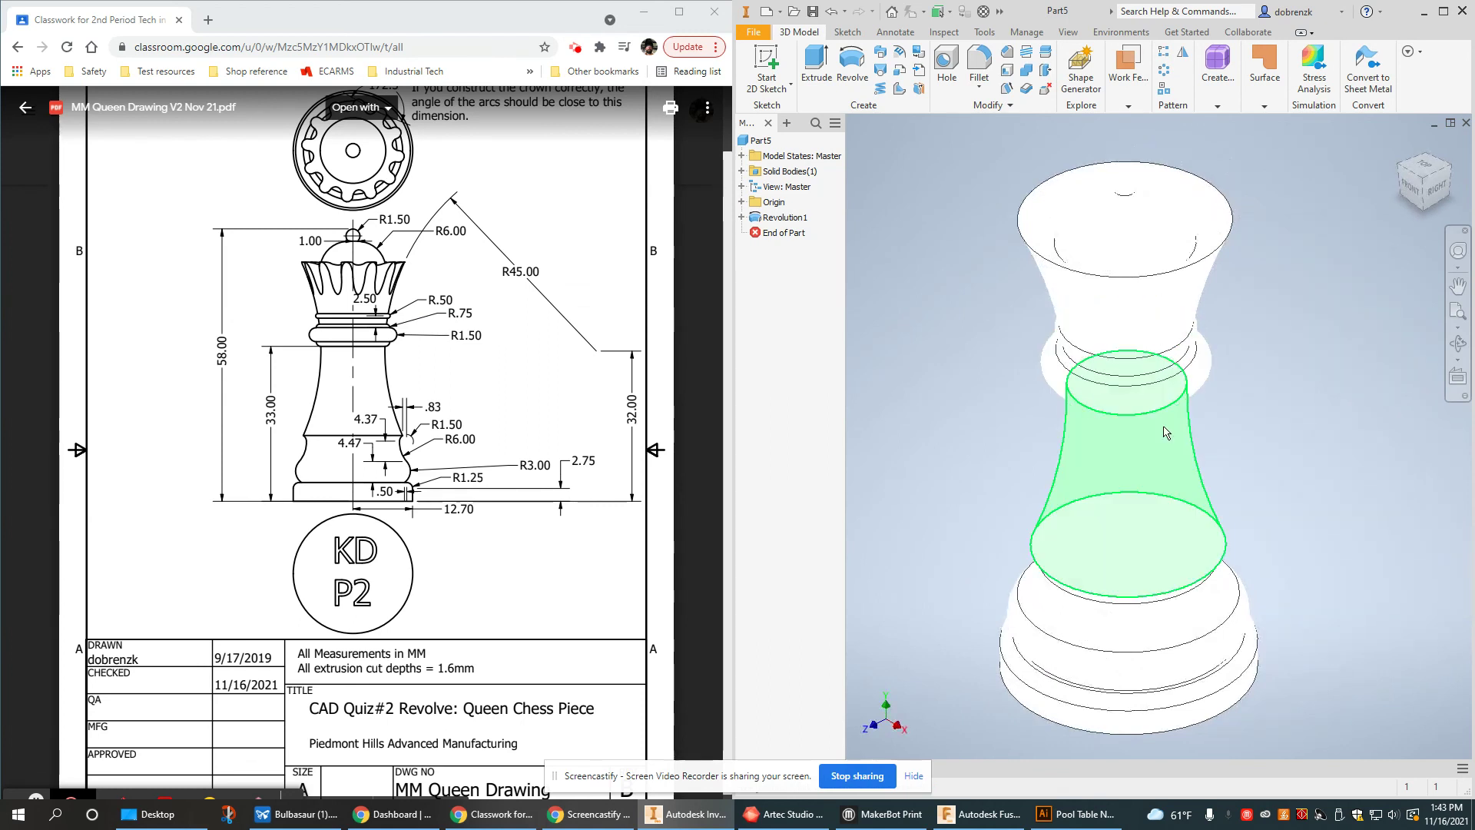
pyautogui.click(1129, 431)
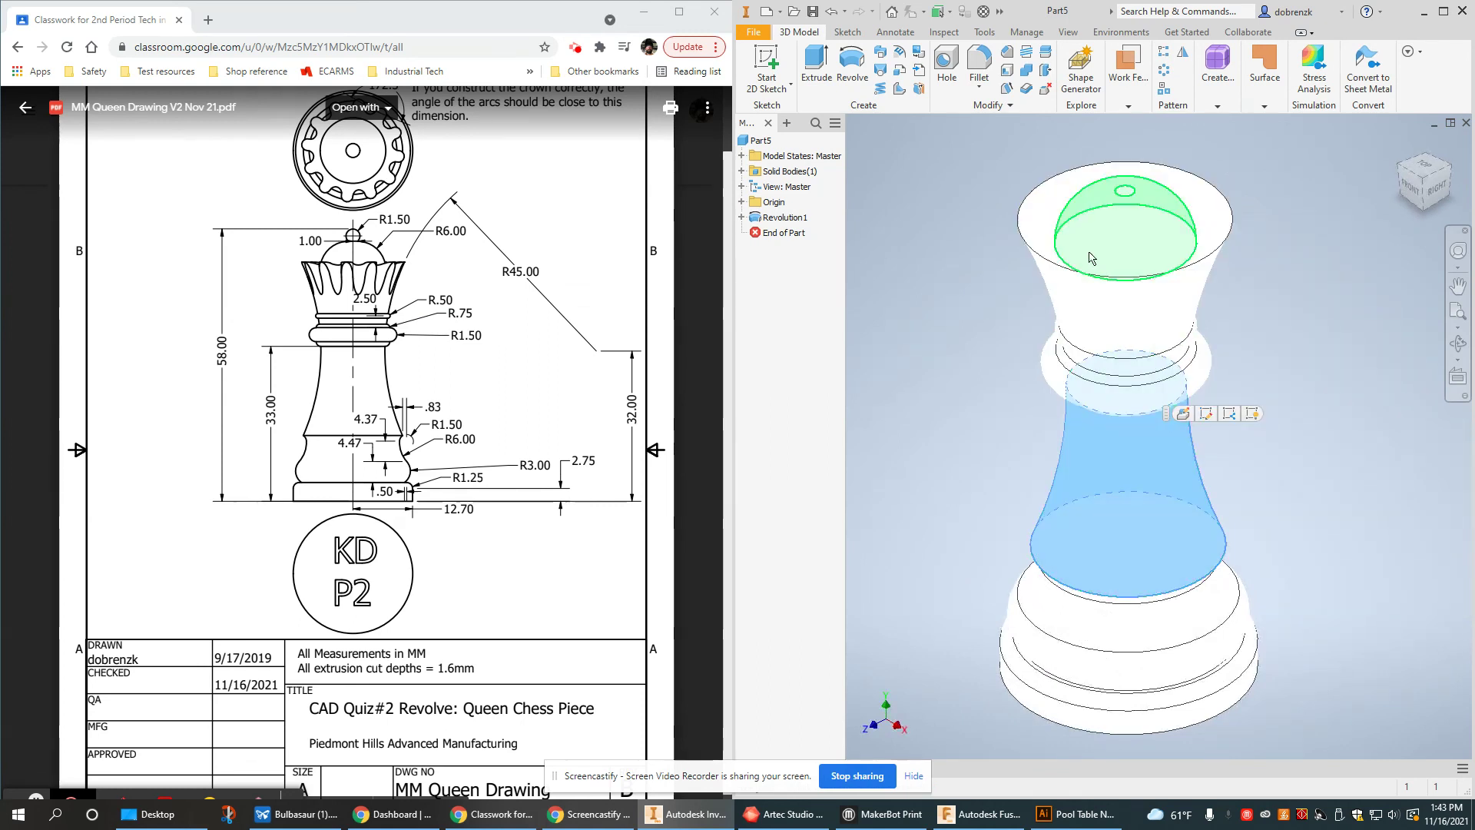
pyautogui.click(1033, 35)
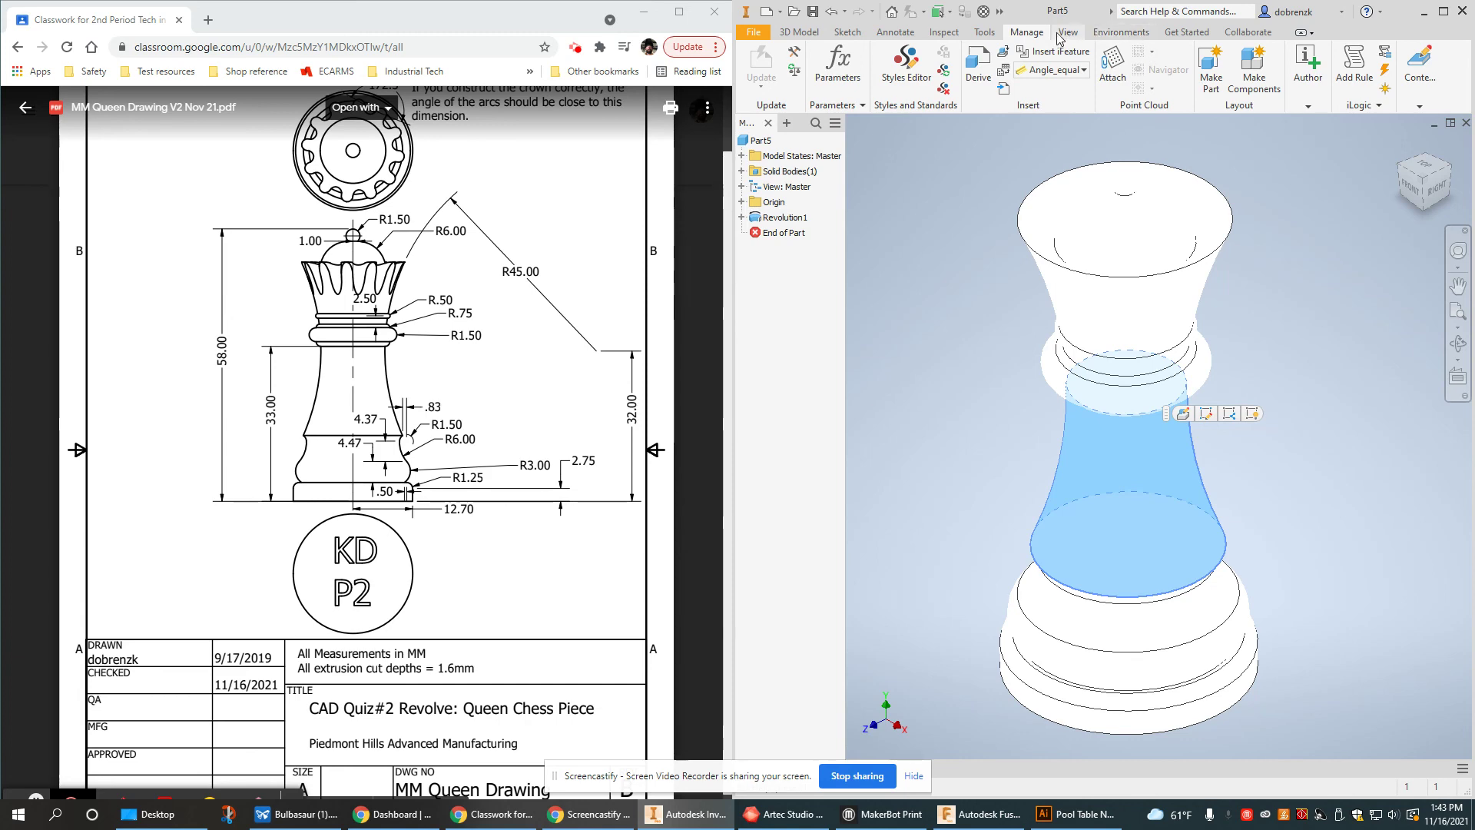
pyautogui.click(1064, 34)
pyautogui.click(984, 32)
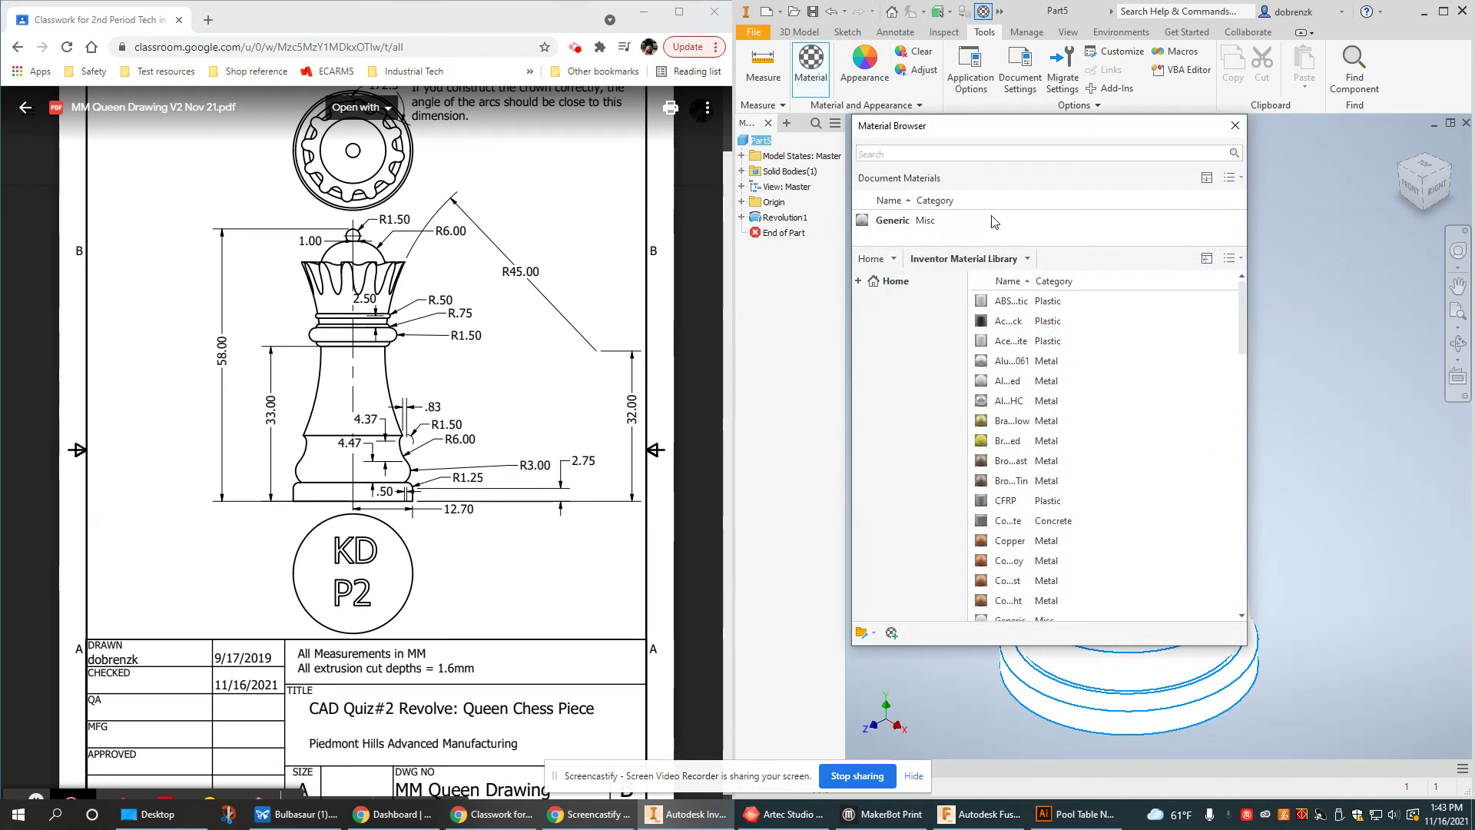
pyautogui.doubleClick(1031, 302)
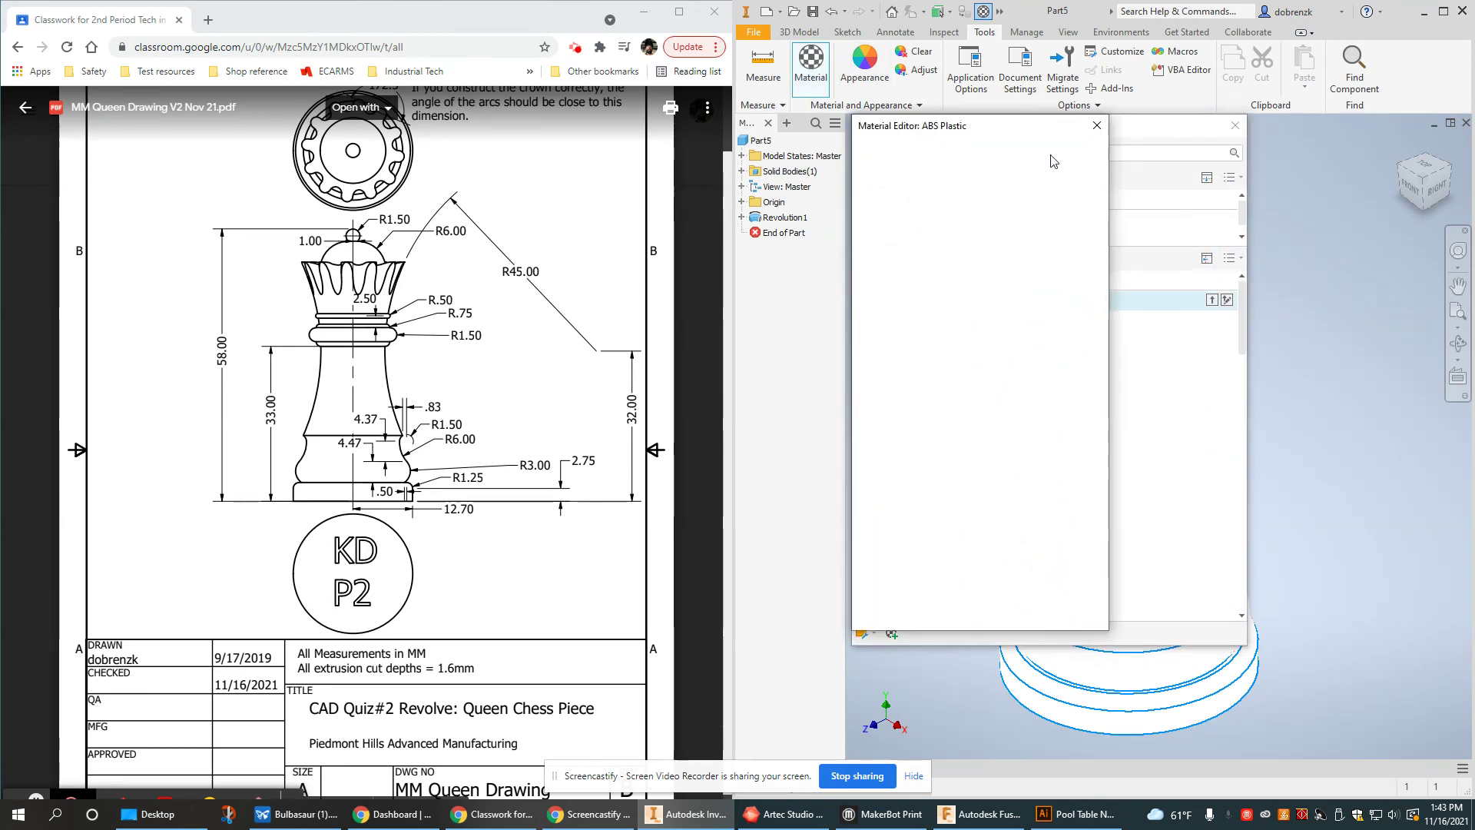
pyautogui.click(1096, 125)
pyautogui.click(1234, 125)
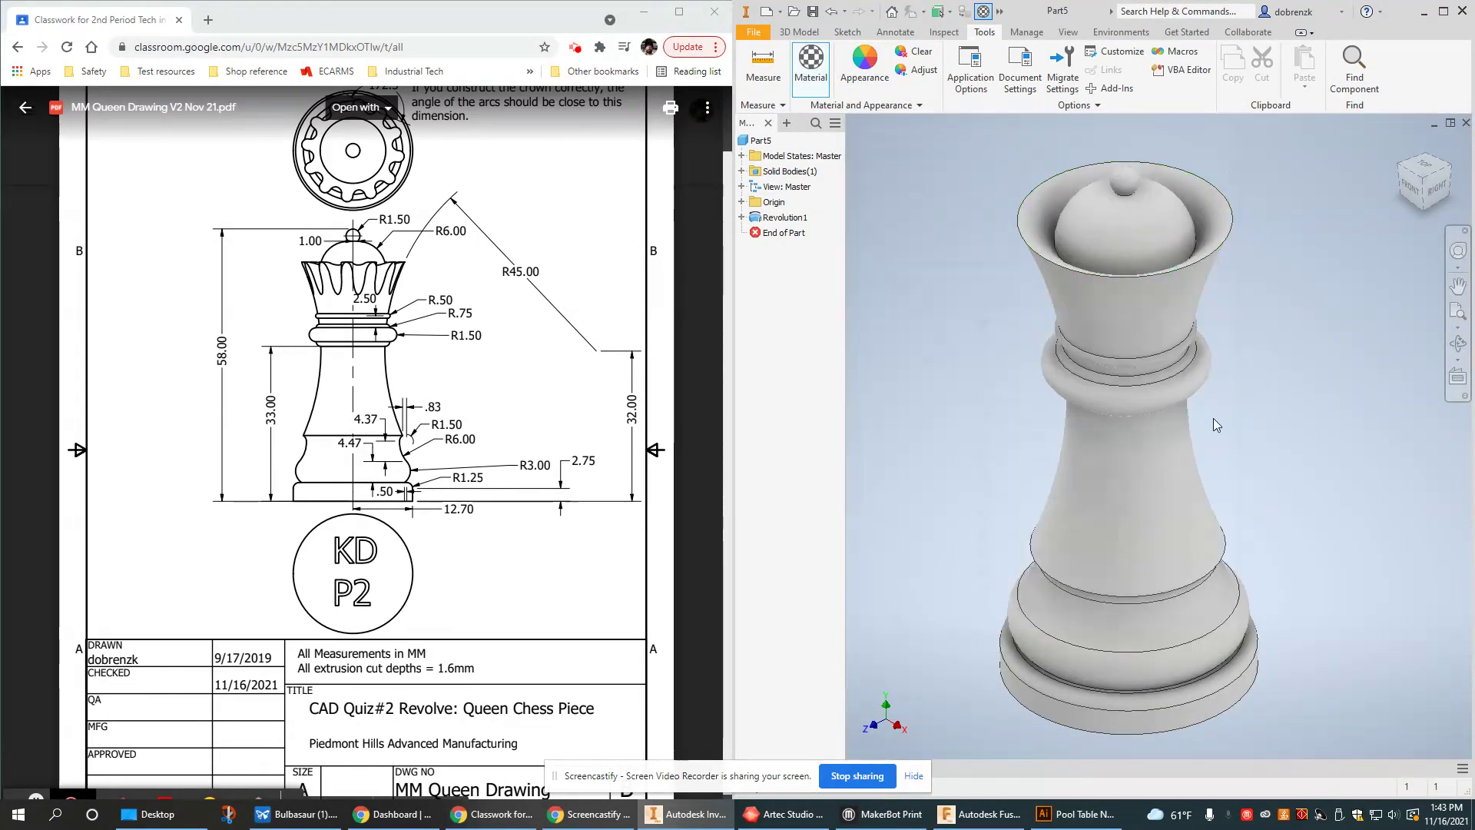
# Examine the finished queen's crown, body and flat base from above, below and the side against the drawing
pyautogui.keyDown('shift'); pyautogui.moveTo(1214, 425); pyautogui.dragTo(1207, 525, button='middle'); pyautogui.keyUp('shift')
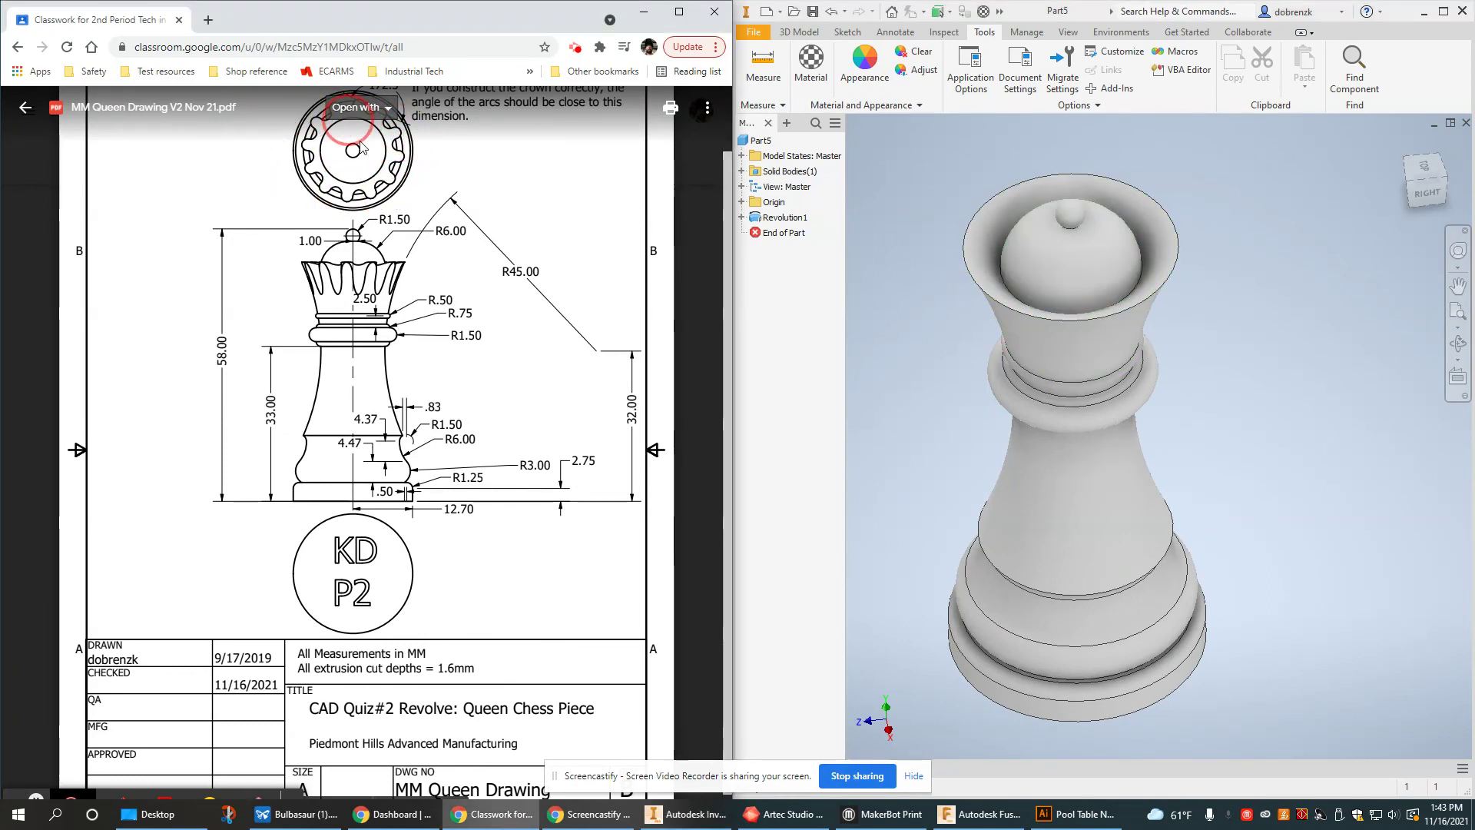
pyautogui.keyDown('shift'); pyautogui.moveTo(1197, 684); pyautogui.dragTo(1152, 513, button='middle'); pyautogui.keyUp('shift')
pyautogui.moveTo(1105, 495); pyautogui.dragTo(1038, 434)
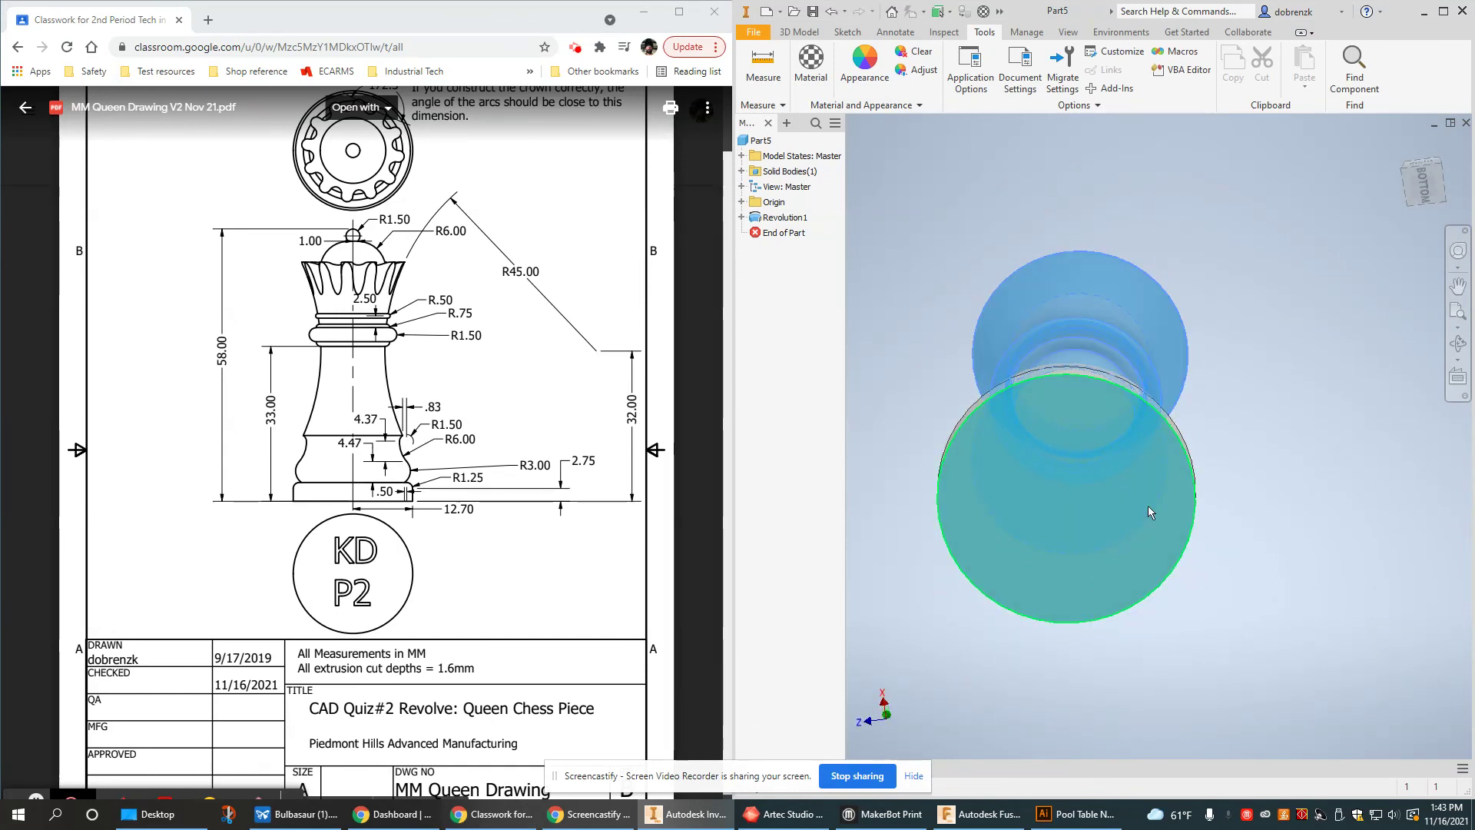
pyautogui.click(1266, 485)
pyautogui.keyDown('shift'); pyautogui.moveTo(1266, 486); pyautogui.dragTo(1175, 469, button='middle'); pyautogui.keyUp('shift')
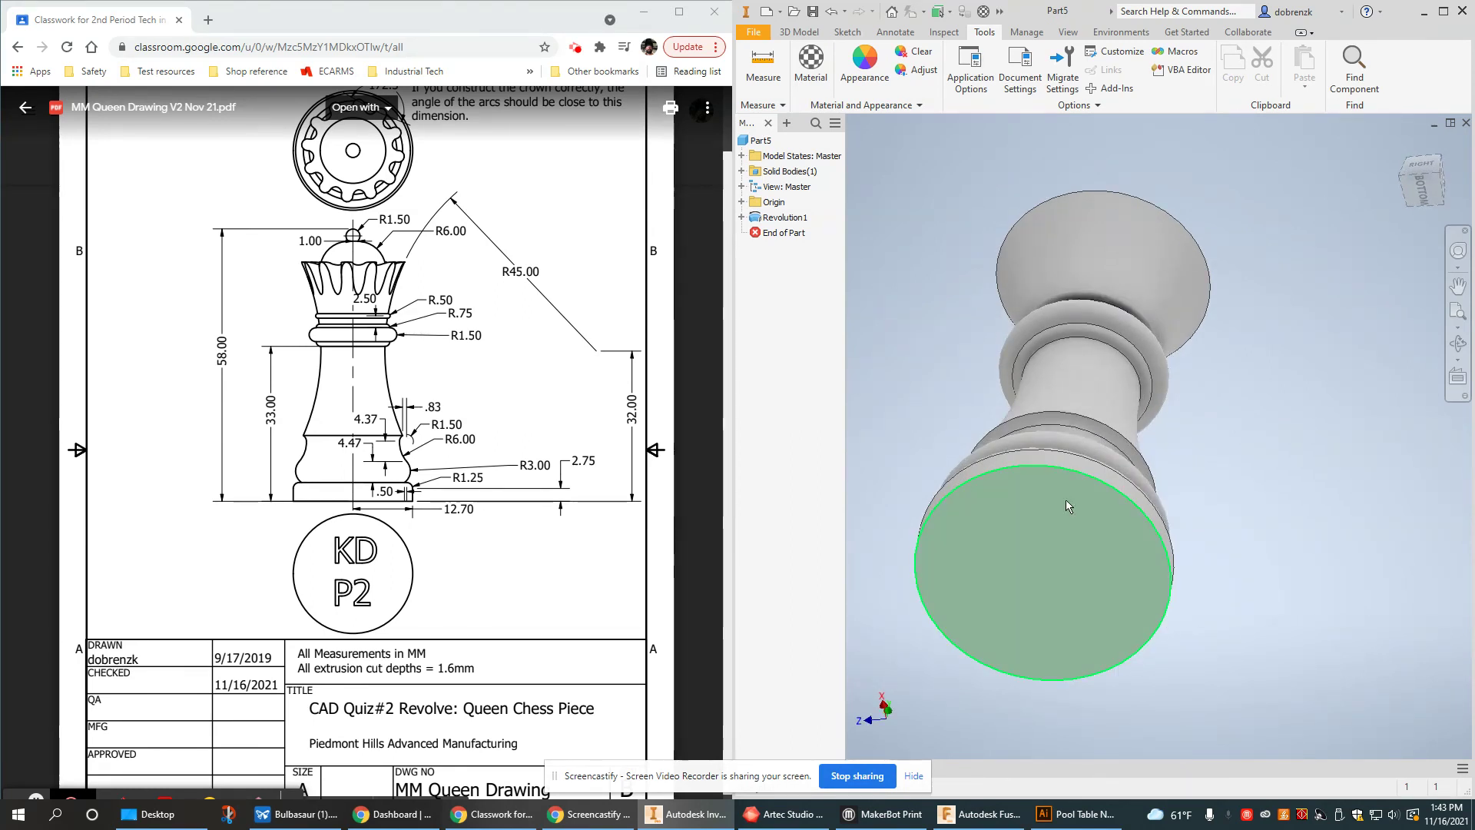
pyautogui.keyDown('shift'); pyautogui.moveTo(1090, 564); pyautogui.dragTo(1156, 649, button='middle'); pyautogui.keyUp('shift')
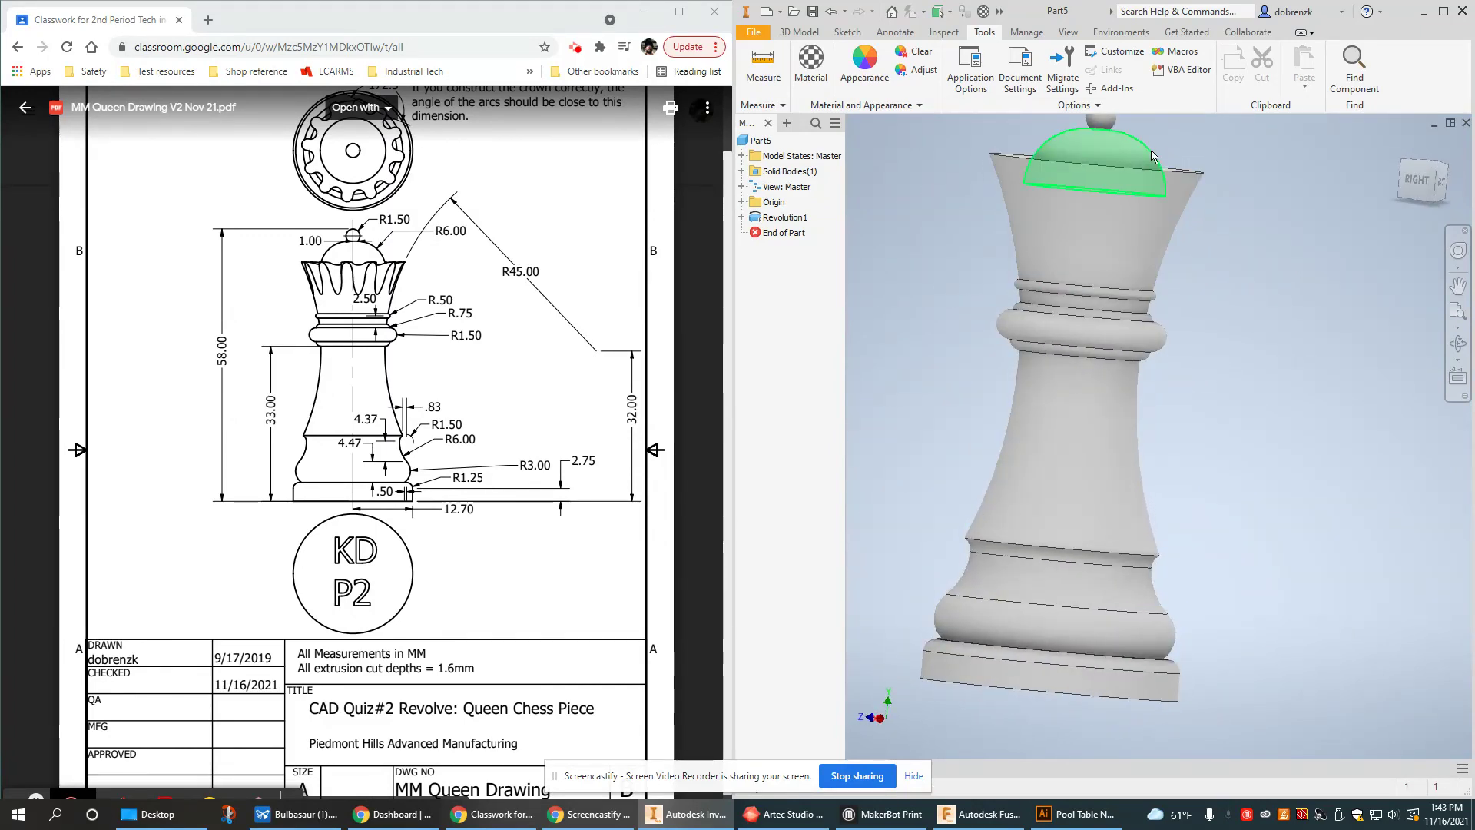
pyautogui.keyDown('shift'); pyautogui.moveTo(1116, 273); pyautogui.dragTo(1120, 308, button='middle'); pyautogui.keyUp('shift')
pyautogui.keyDown('shift'); pyautogui.moveTo(1127, 190); pyautogui.dragTo(1129, 562, button='middle'); pyautogui.keyUp('shift')
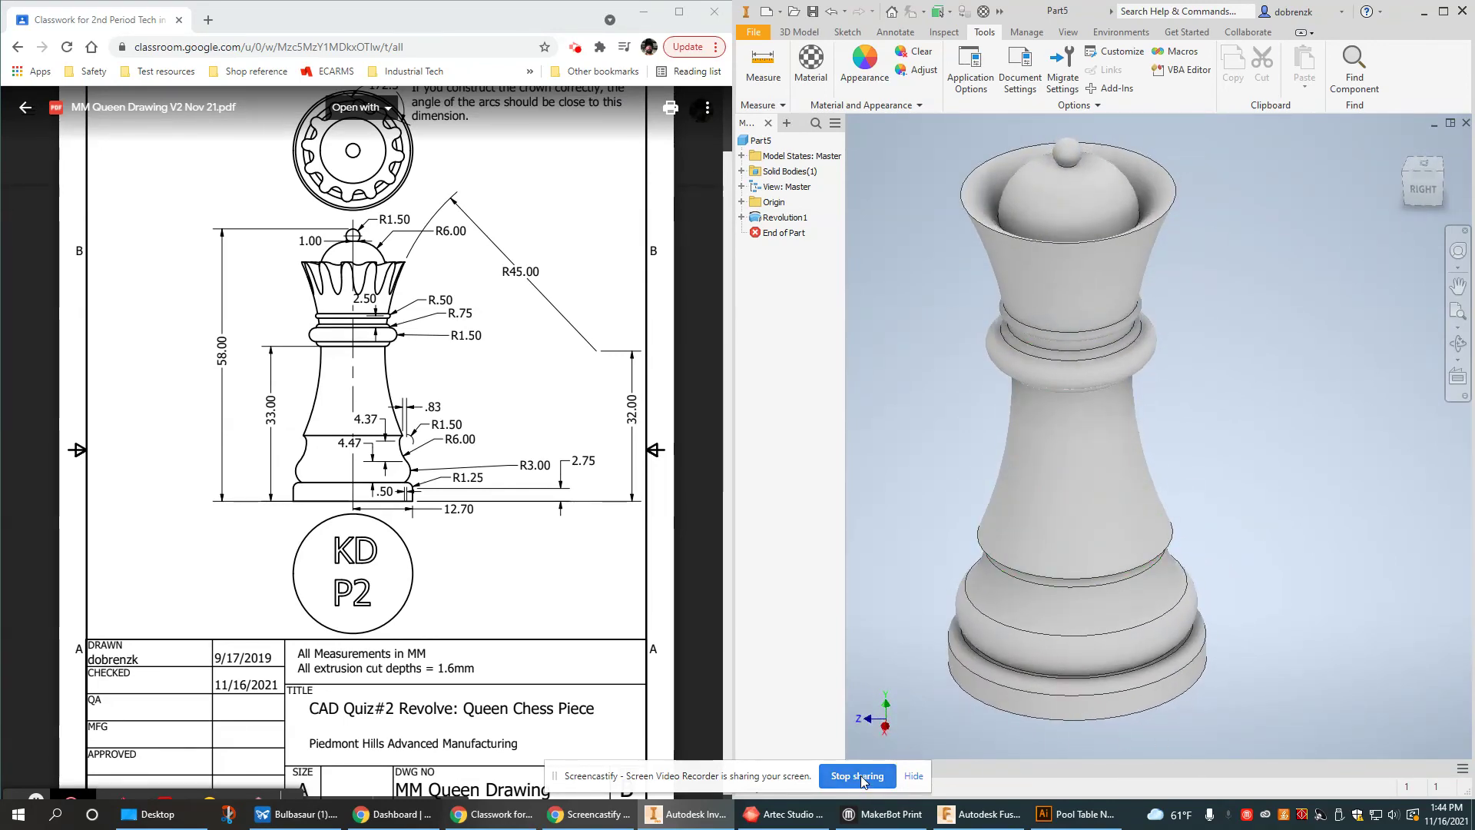